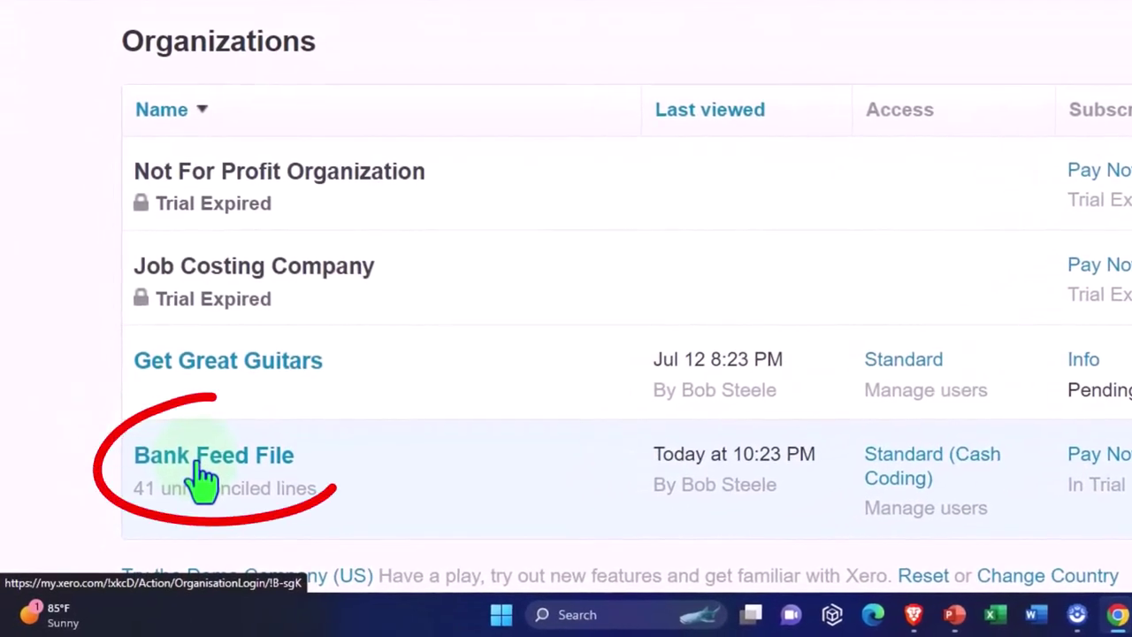
Step: Open the Bank Feed File organization and duplicate its browser tab twice
click(201, 479)
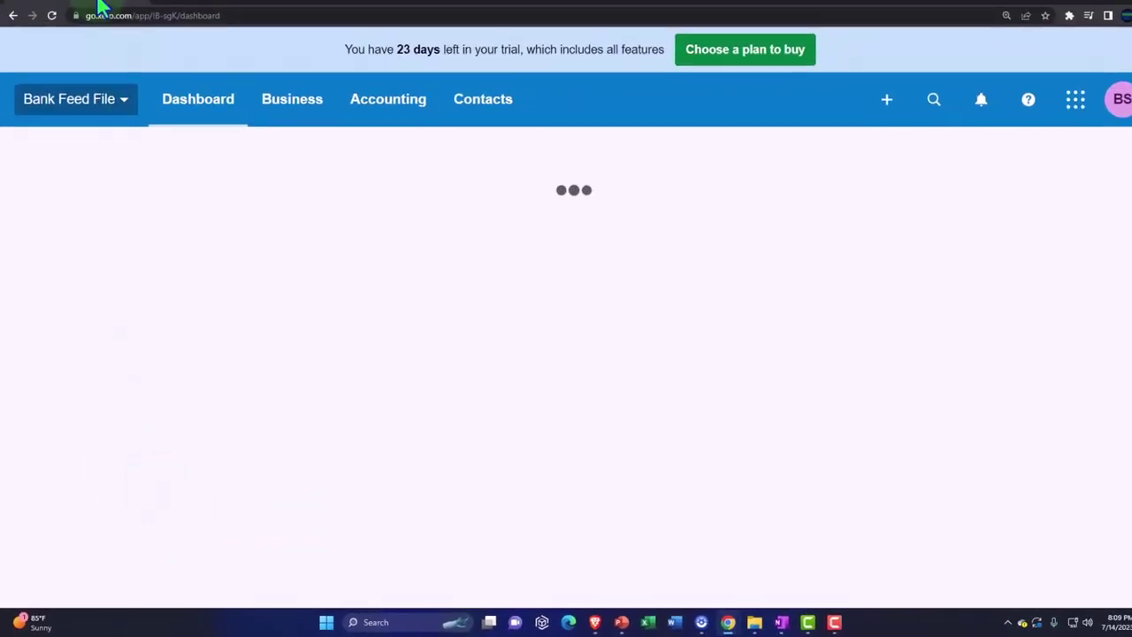
right_click(98, 2)
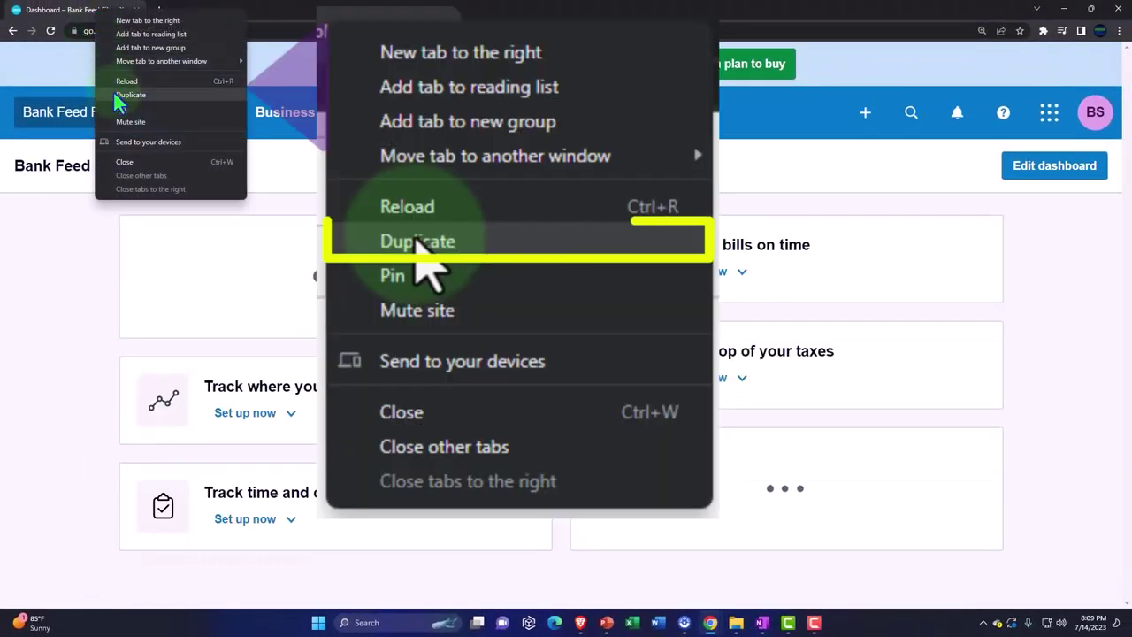
click(159, 97)
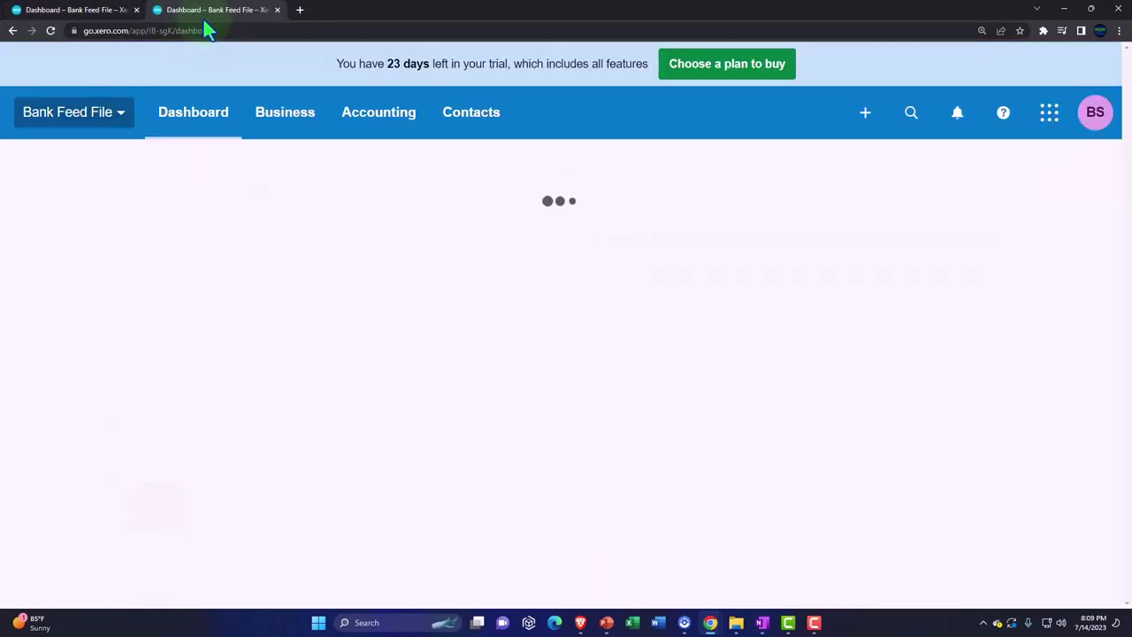
right_click(211, 9)
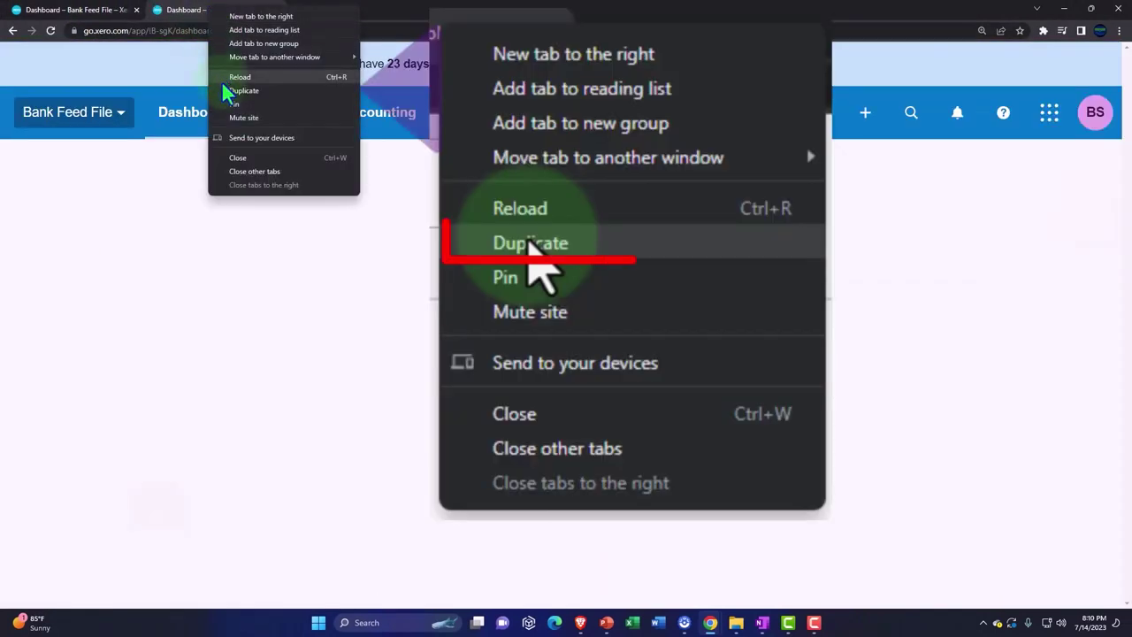
click(247, 91)
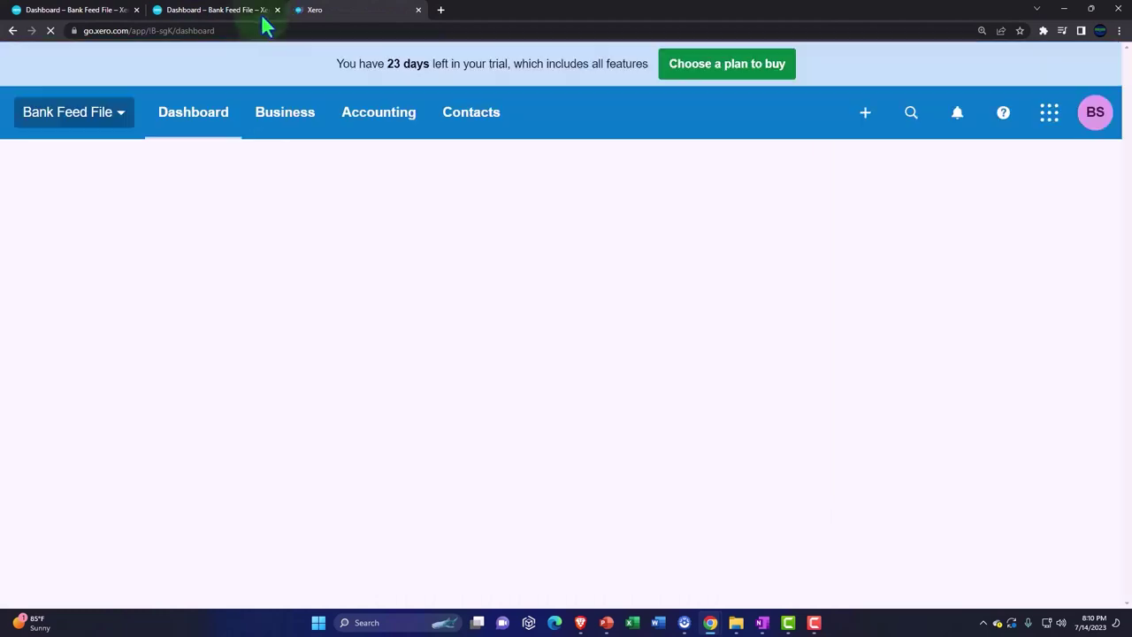
Step: Open the Balance Sheet in the second tab and the Income Statement (Profit and Loss) in the third tab
click(394, 119)
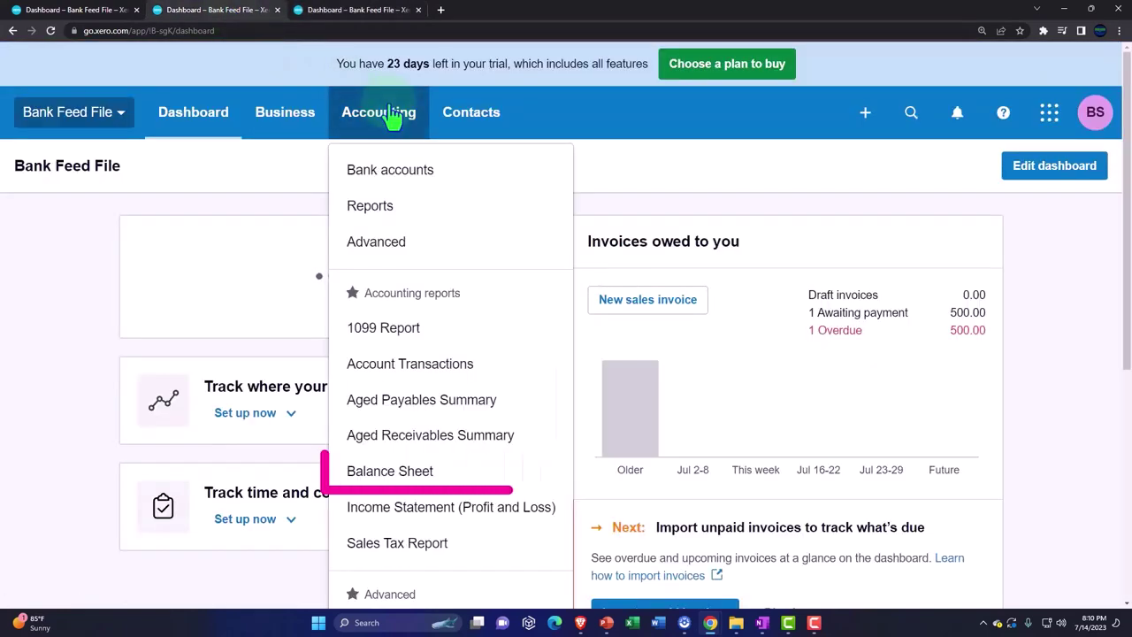
click(400, 473)
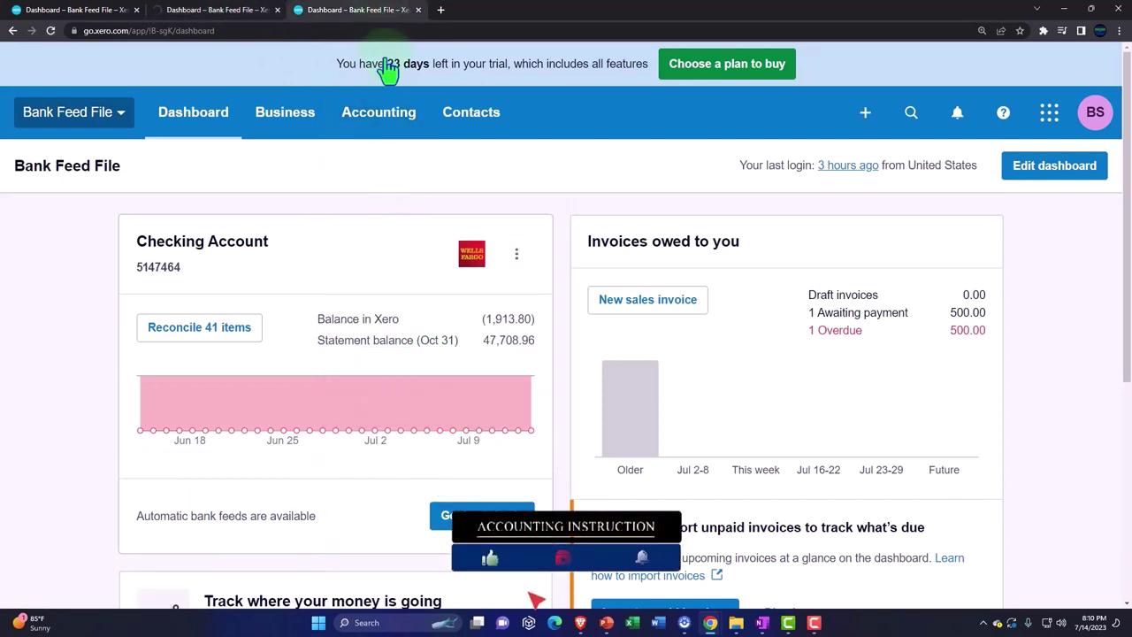
click(387, 118)
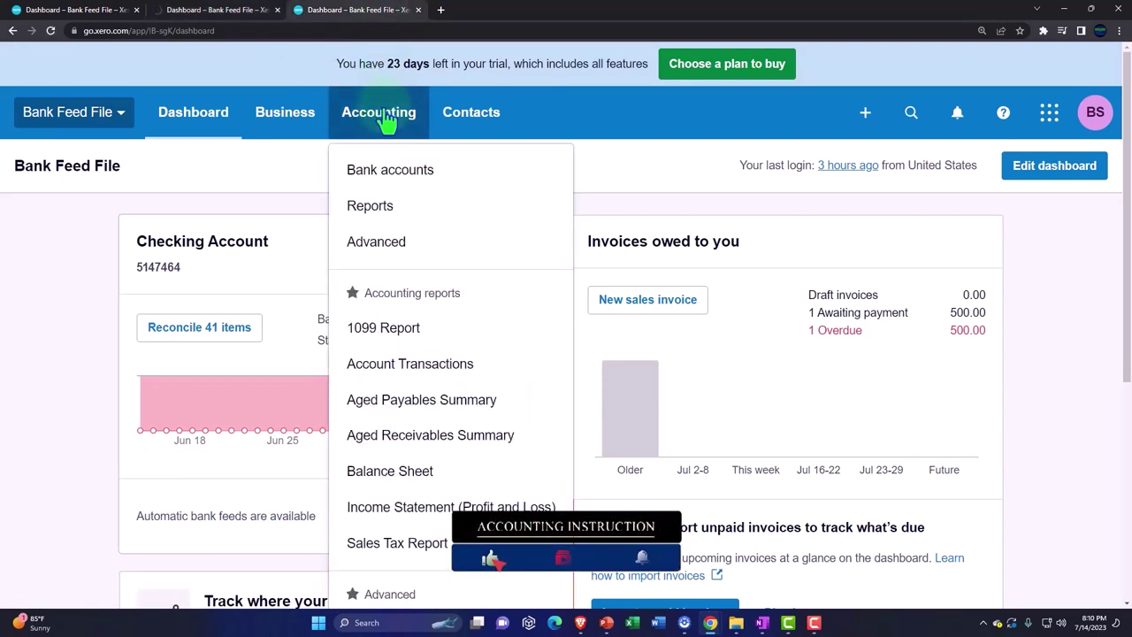
click(418, 510)
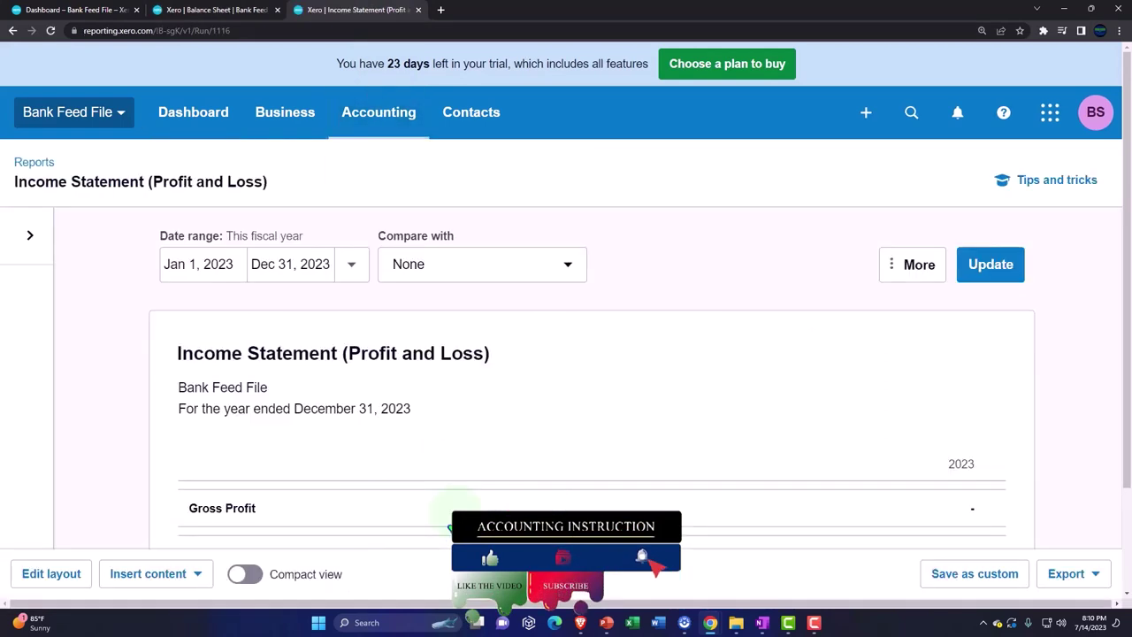
Step: Set the income statement's date range to Jan 1, 2022 through Dec 31, 2022 and update the report
click(221, 265)
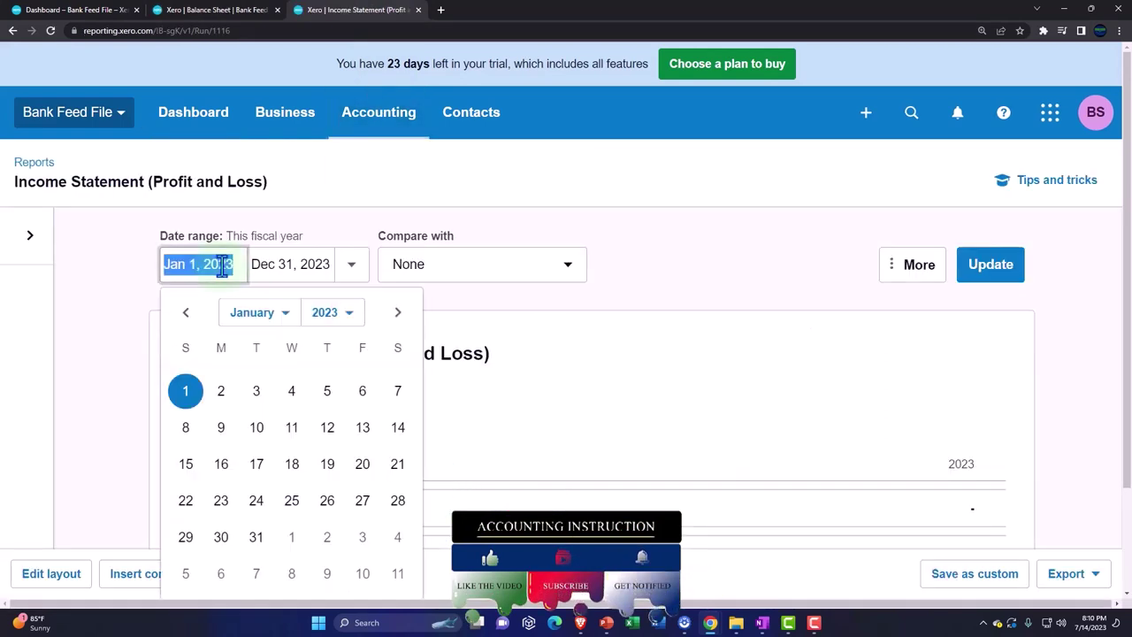
click(349, 313)
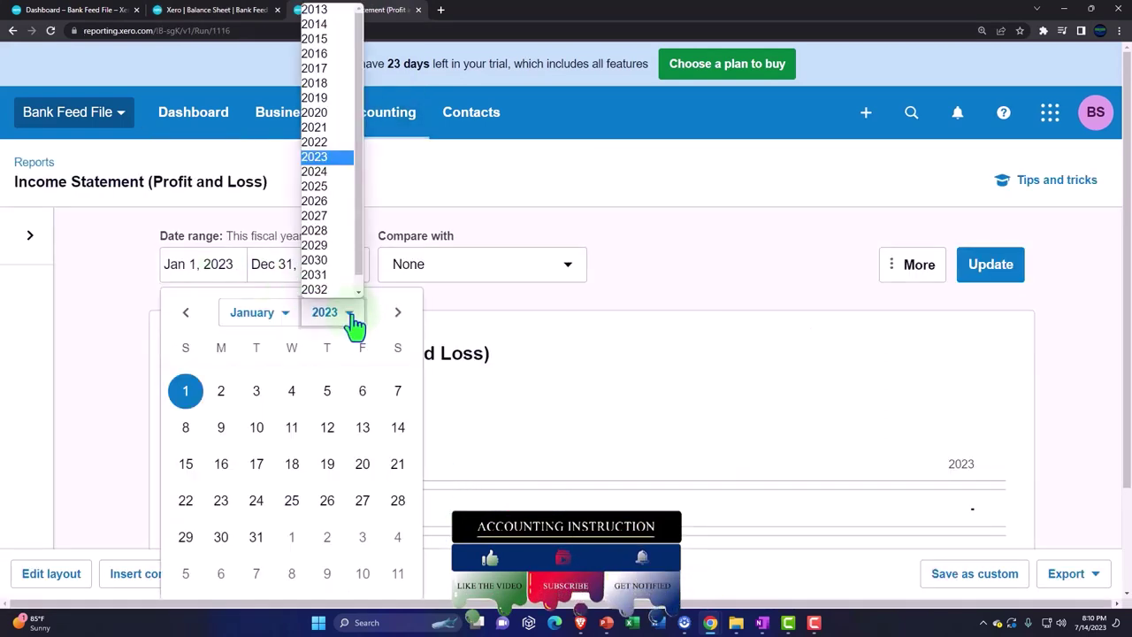
click(314, 143)
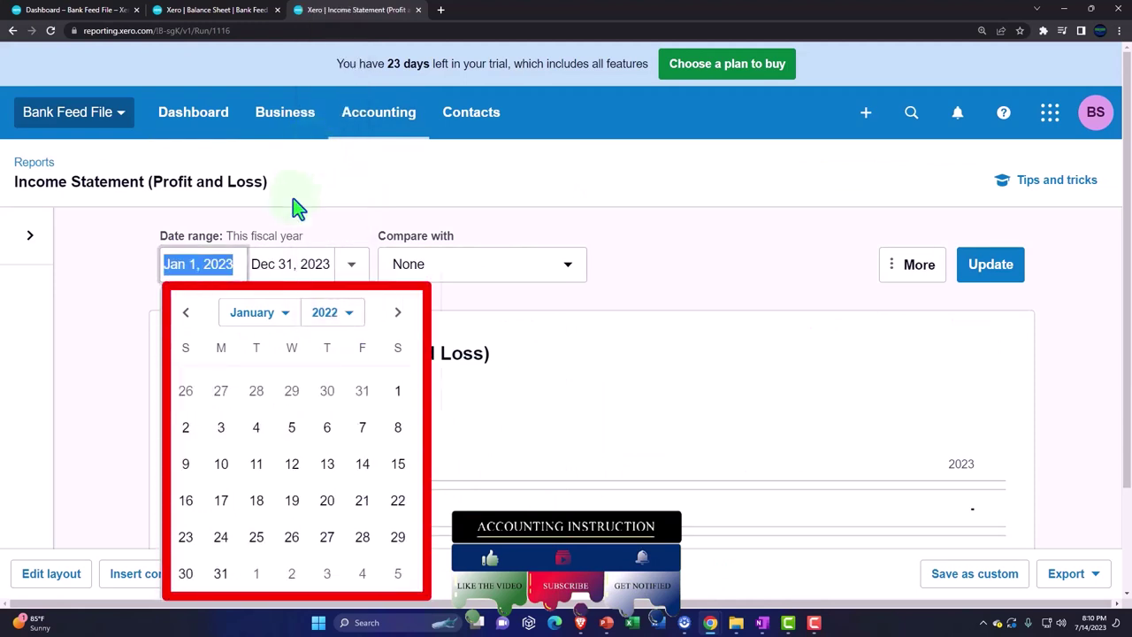
click(393, 405)
click(316, 265)
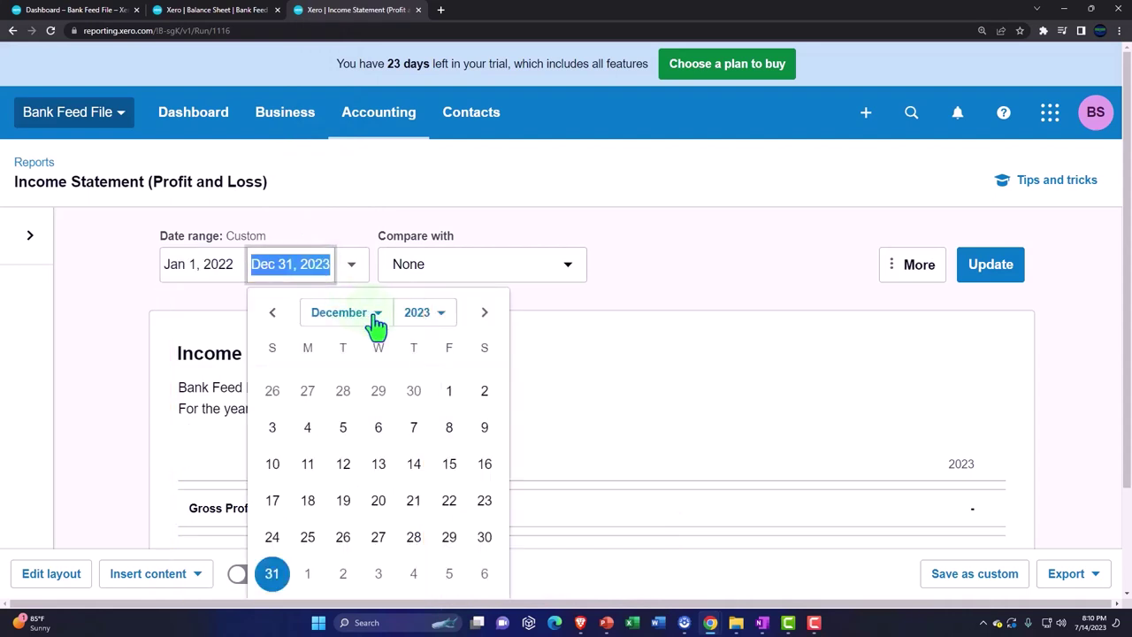
click(425, 324)
click(430, 145)
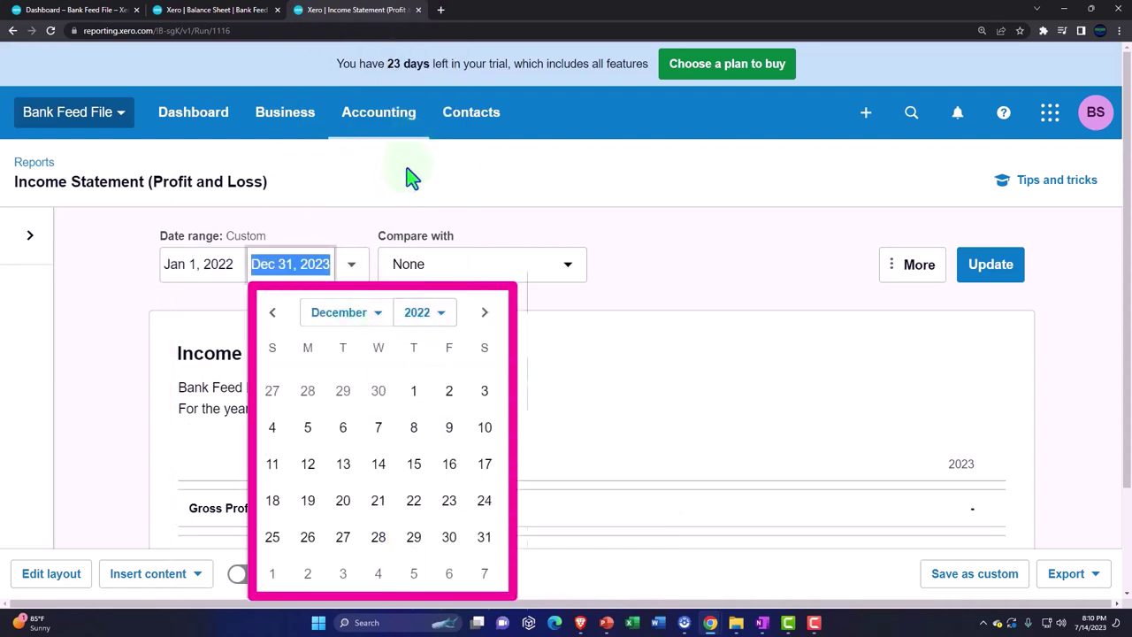
click(484, 537)
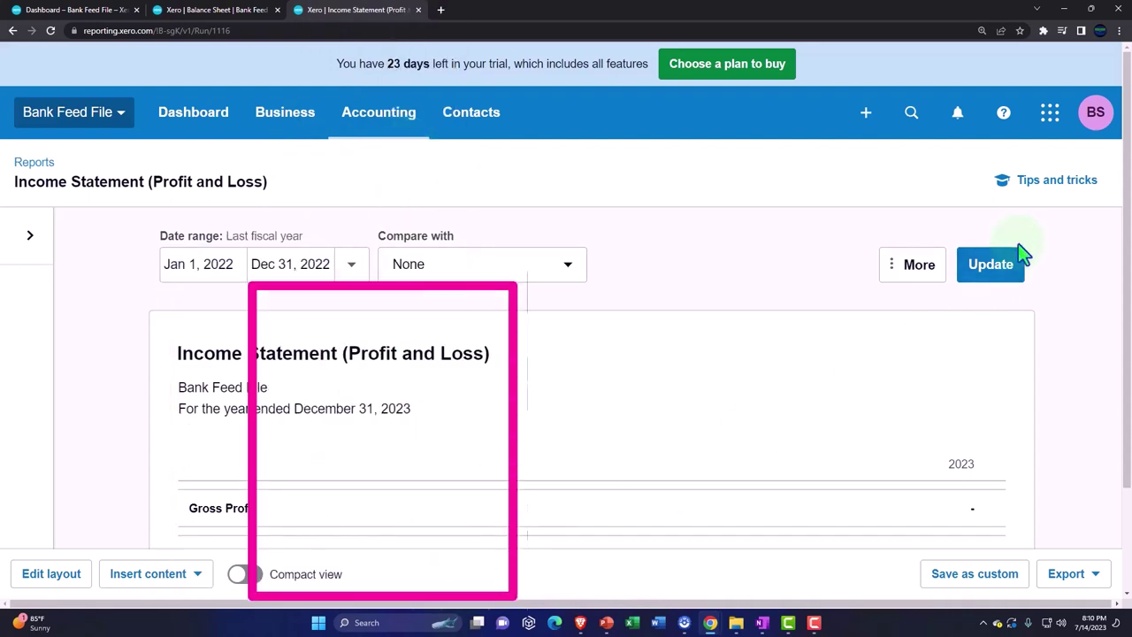
click(1018, 266)
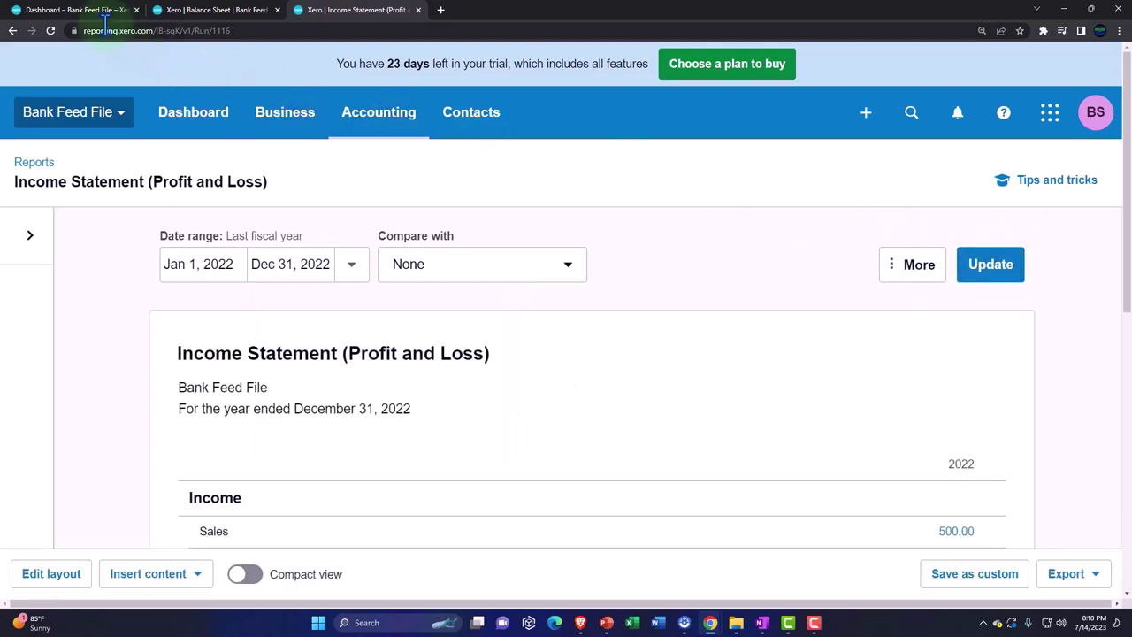
click(78, 11)
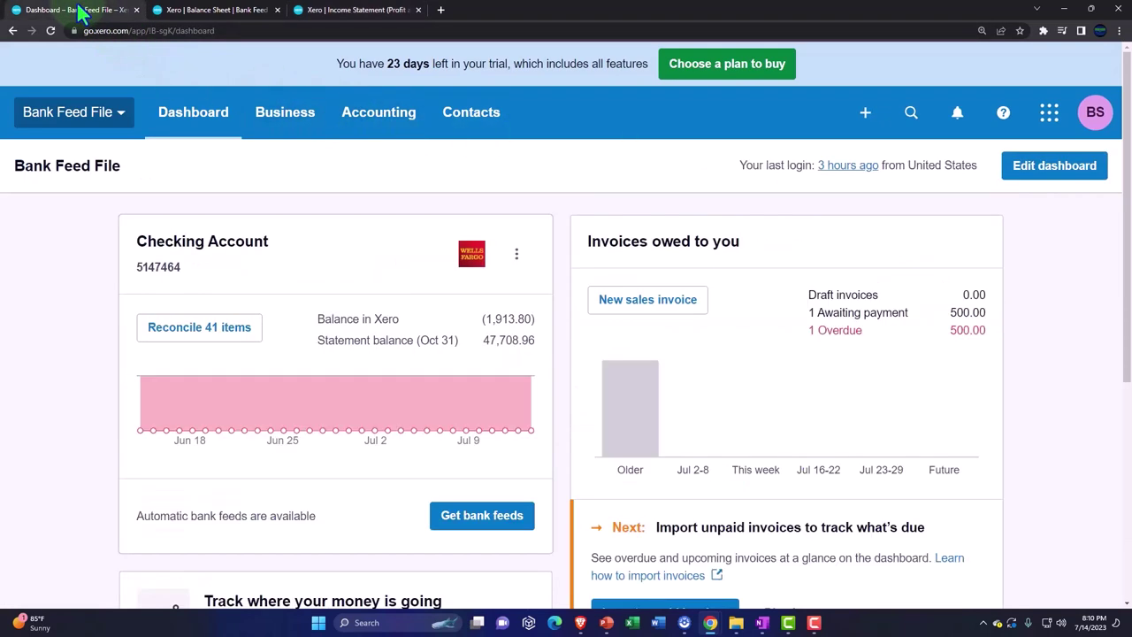
click(375, 131)
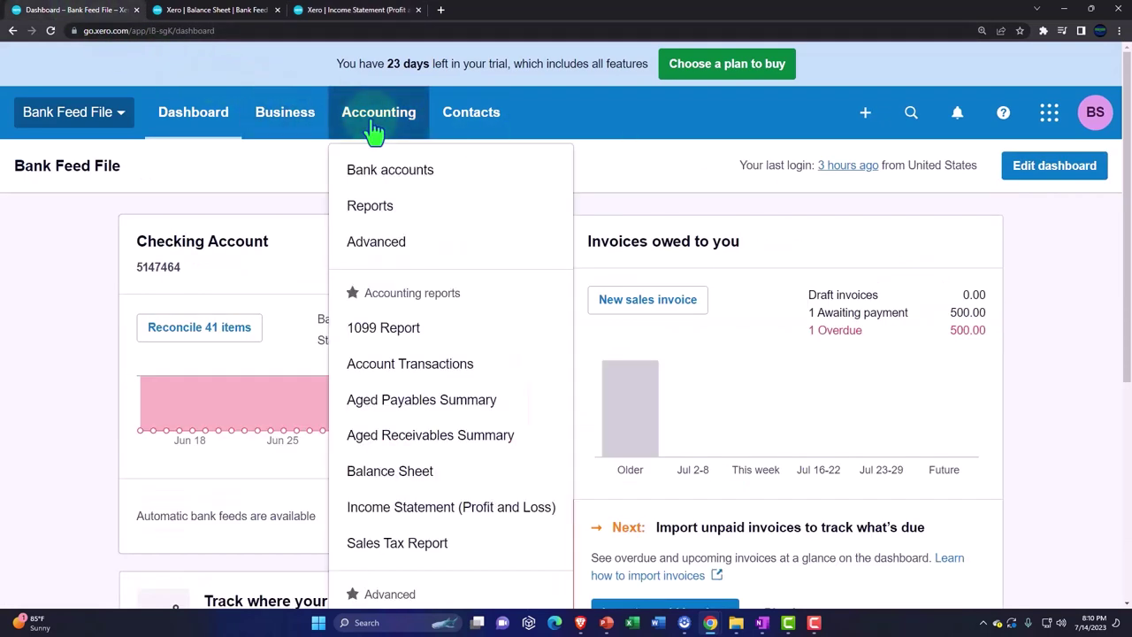
click(444, 179)
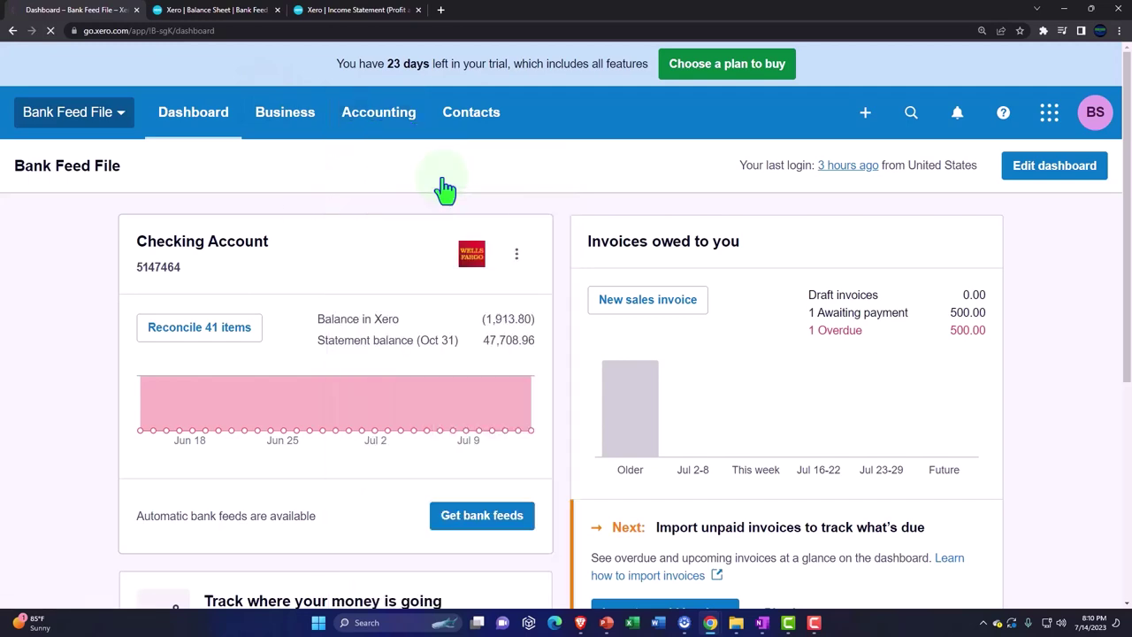
scroll(446, 188, down, 1)
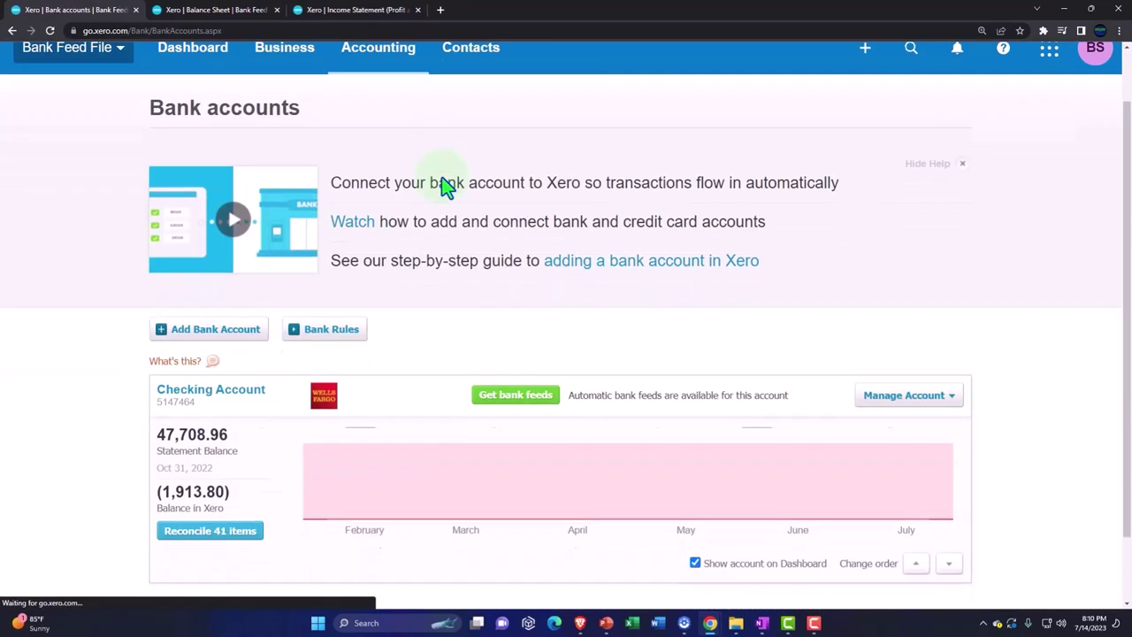
scroll(445, 187, down, 1)
click(945, 323)
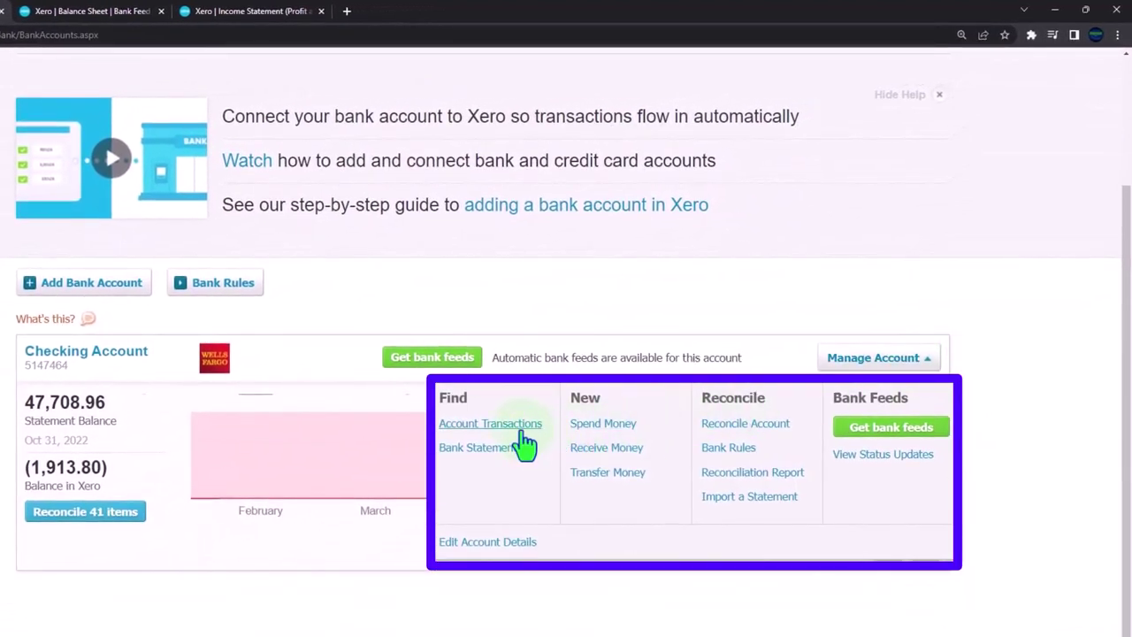
click(522, 429)
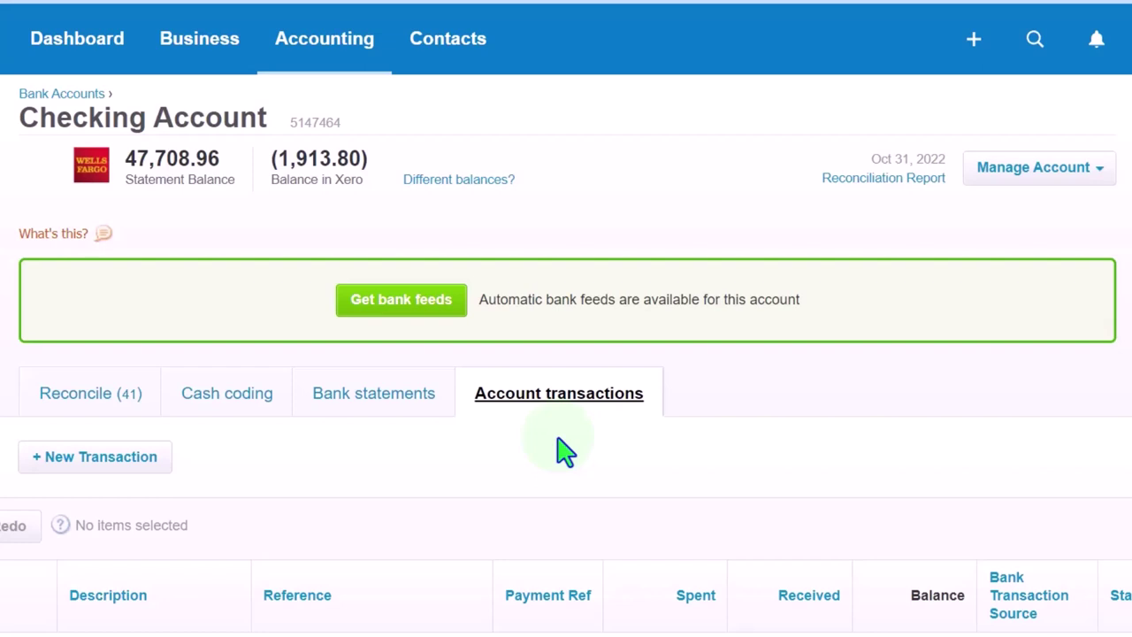
Step: Switch the Checking Account to cash coding and sort the statement lines by payee
click(227, 400)
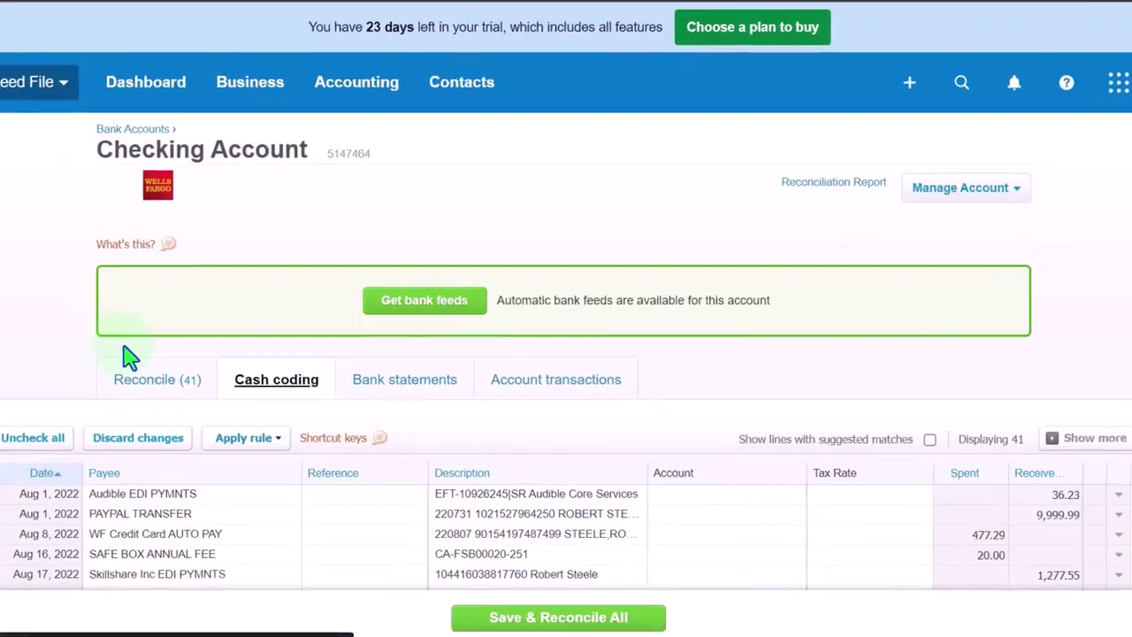
scroll(173, 350, down, 1)
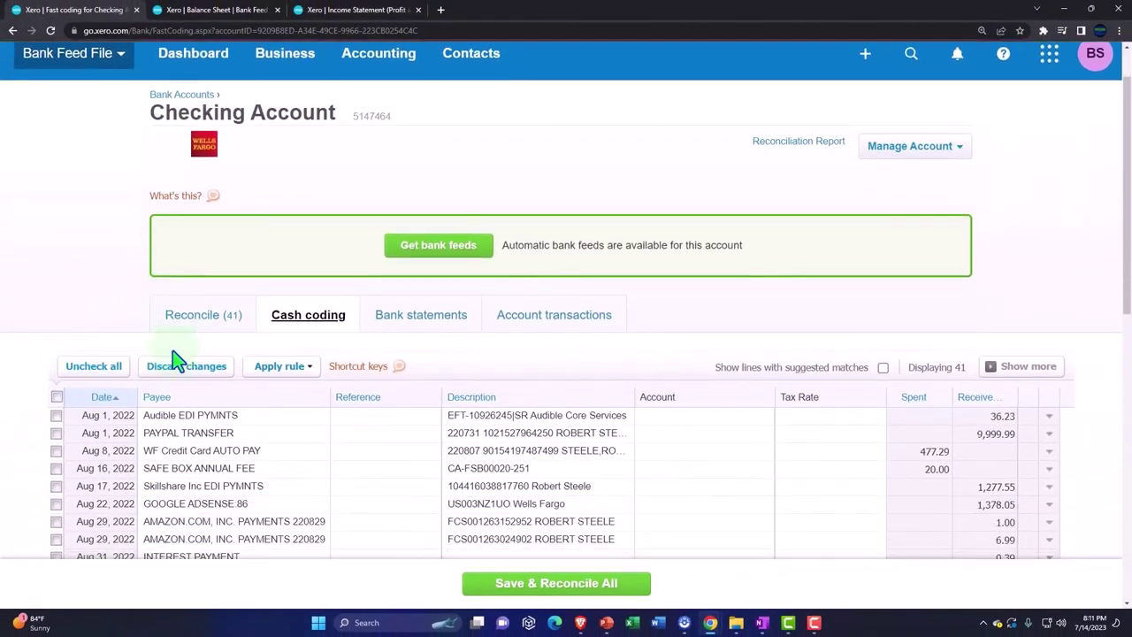
click(161, 400)
scroll(161, 402, down, 3)
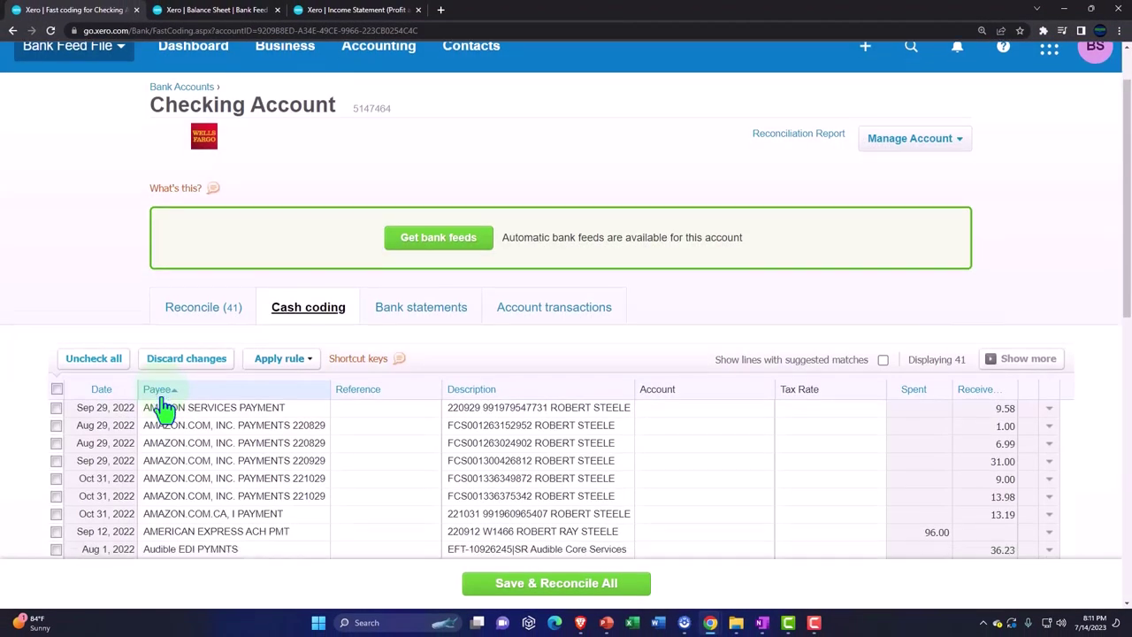
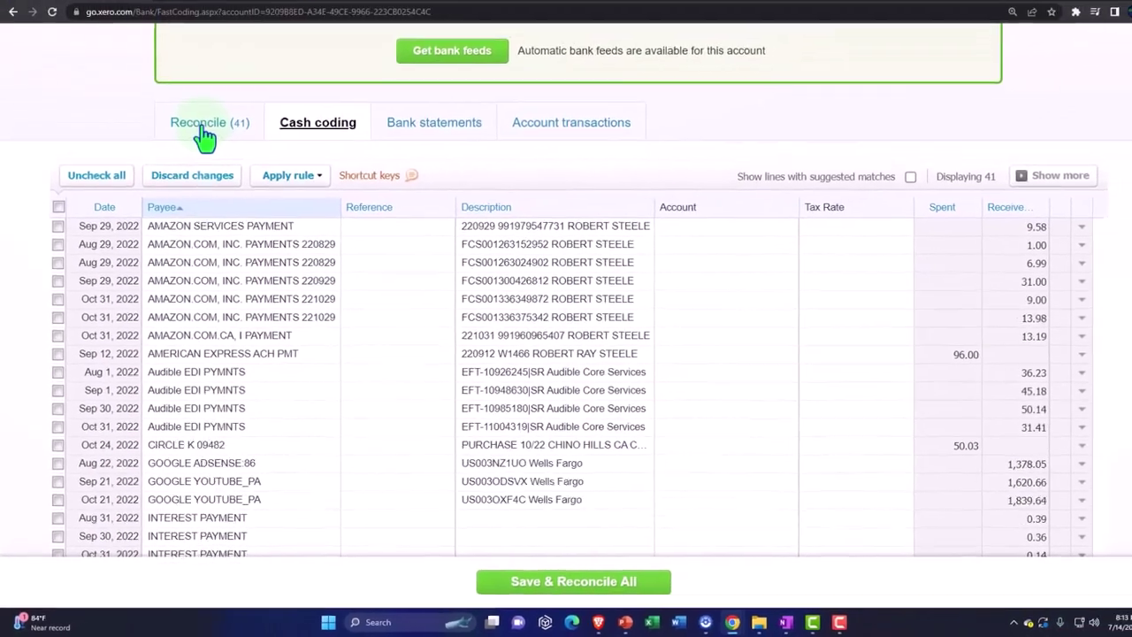
Step: Go to the account's Reconcile list and open the detail form for the 6.99 Amazon payment of Aug 29, 2022
click(196, 141)
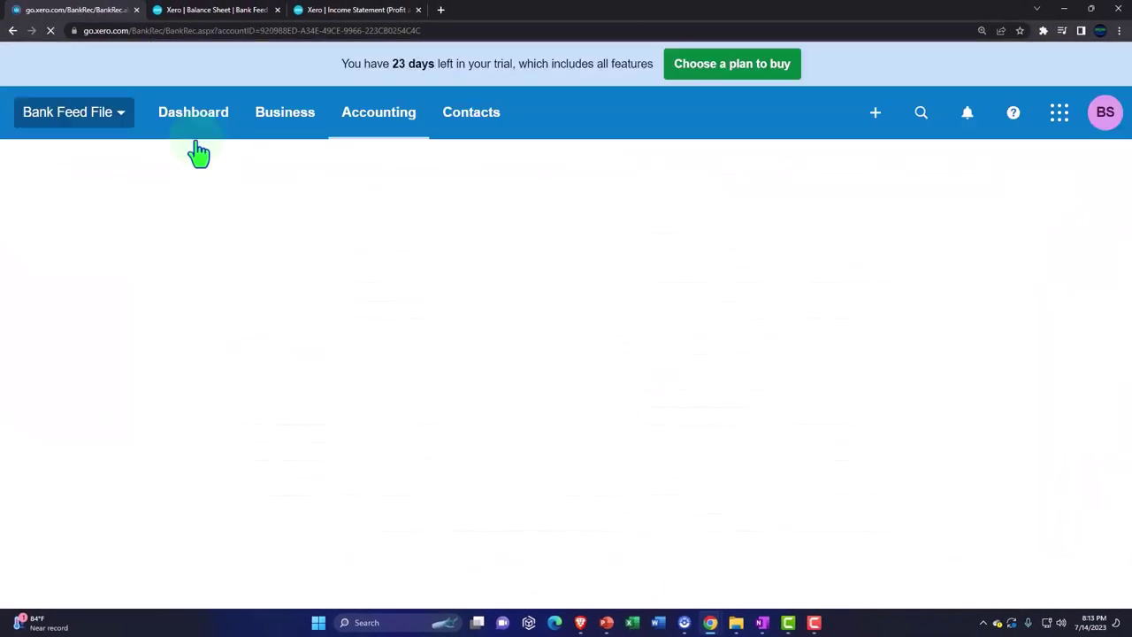
scroll(197, 146, down, 8)
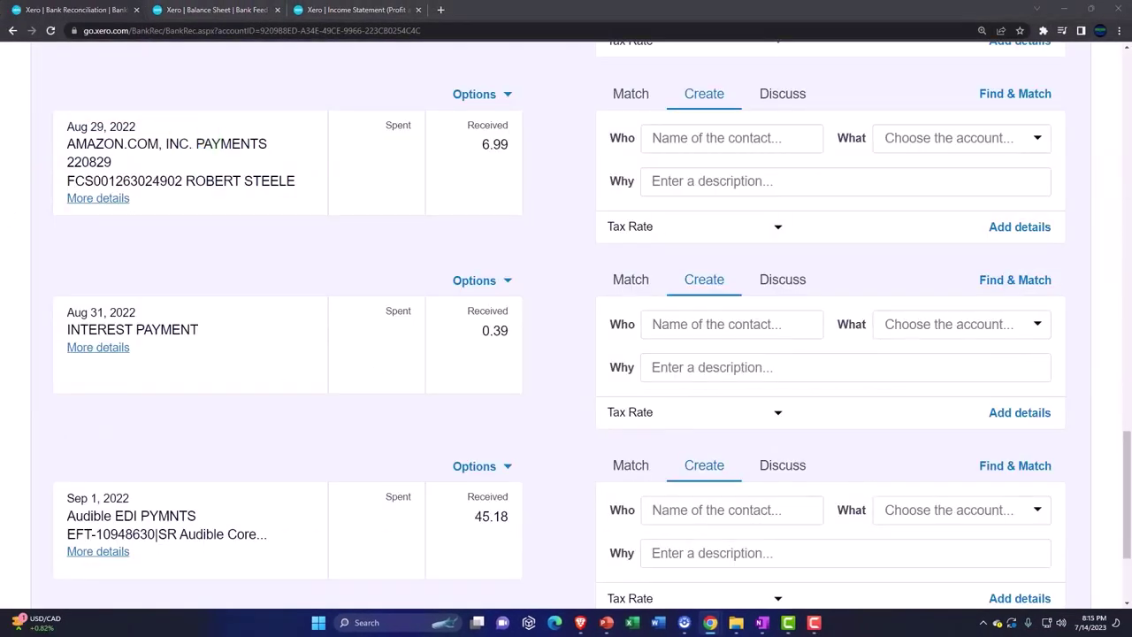
scroll(334, 331, up, 1)
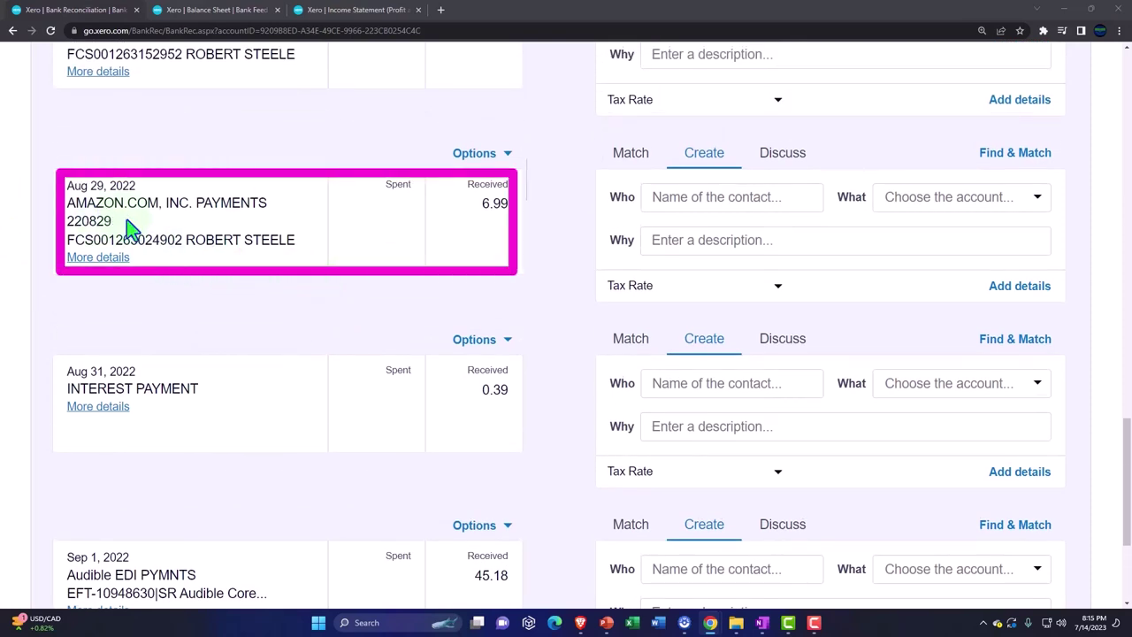
scroll(126, 219, up, 3)
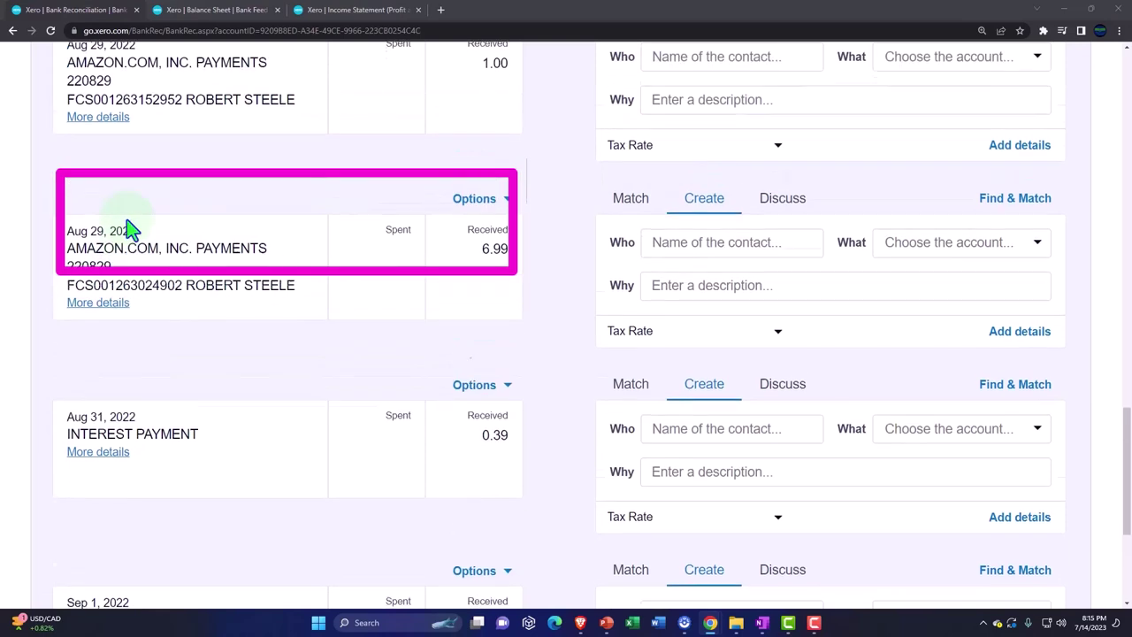
scroll(126, 228, up, 1)
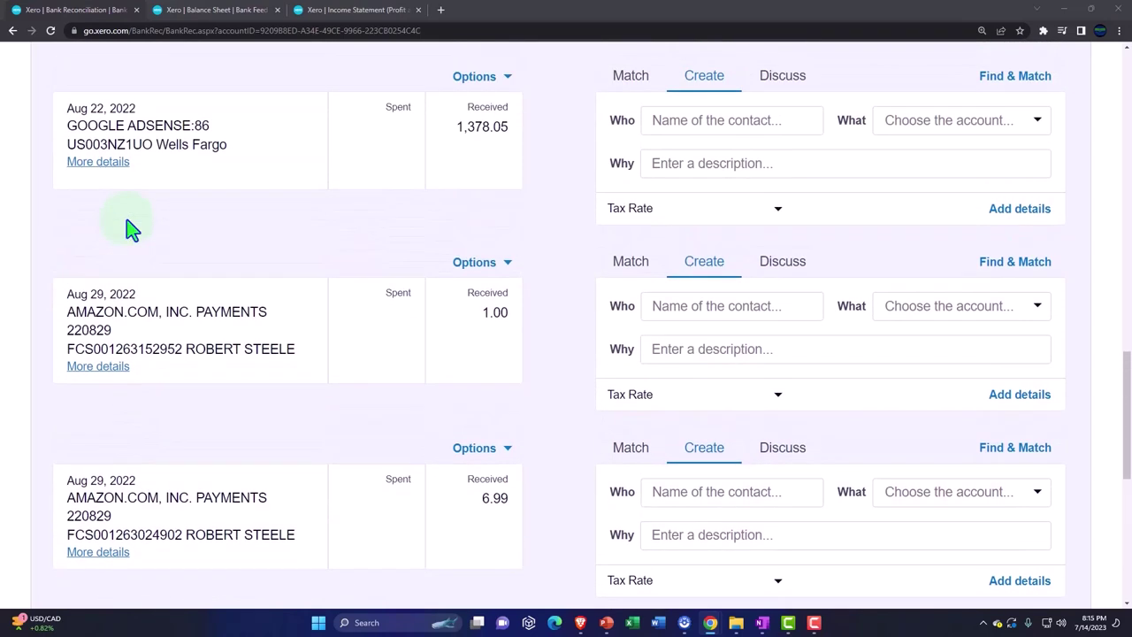
scroll(126, 221, down, 3)
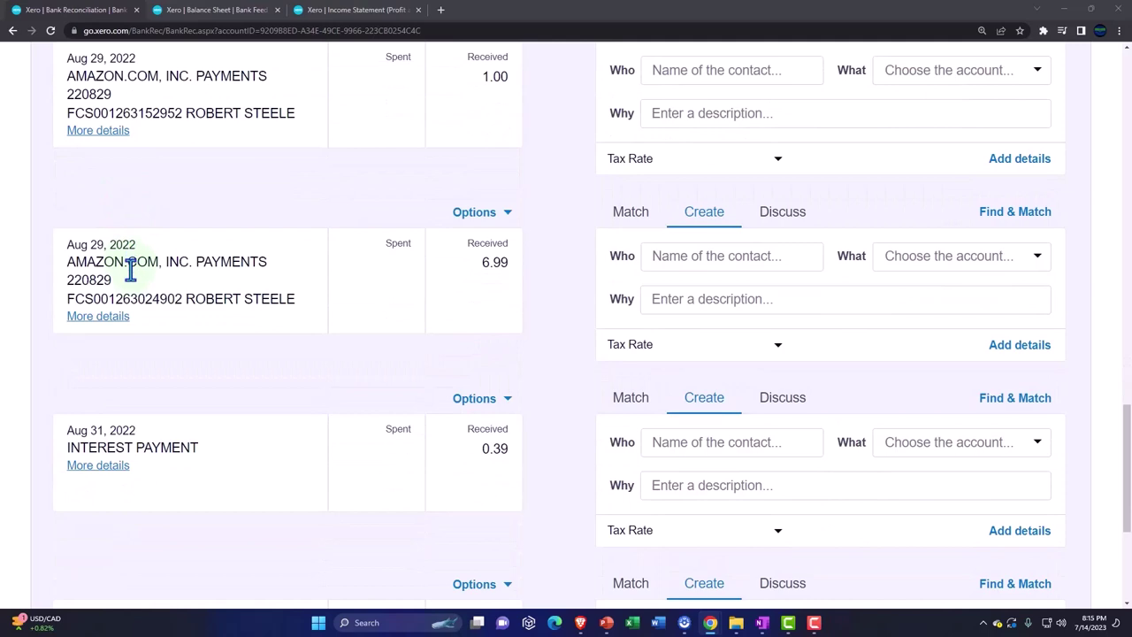
click(1019, 350)
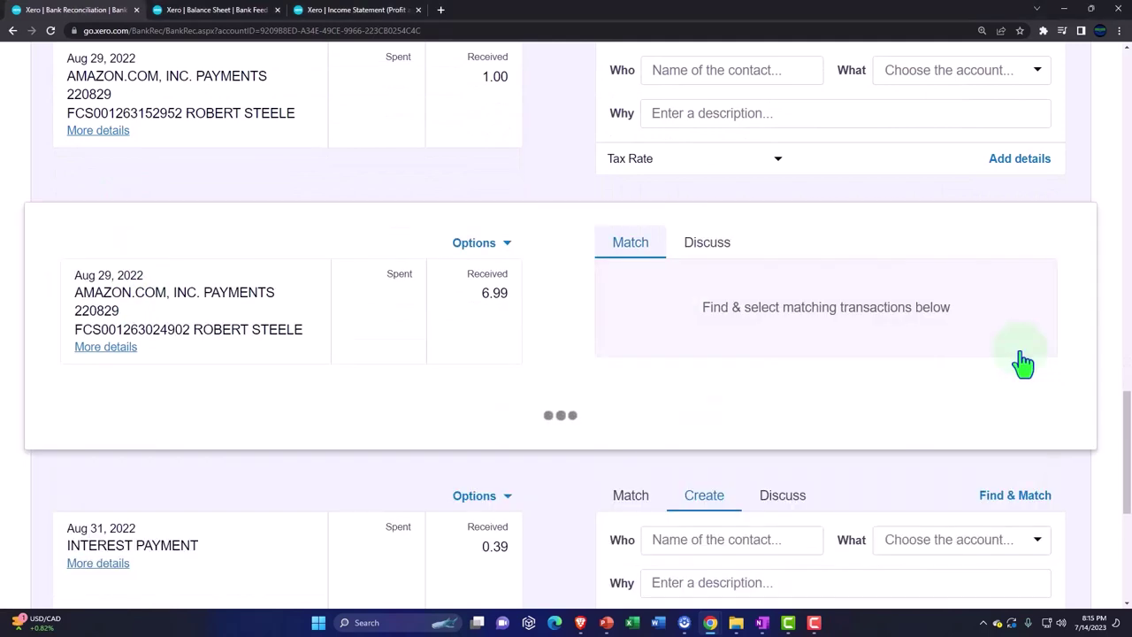
Step: Shorten the payer name on the 6.99 payment to AMAZON.COM and add it as a new contact
scroll(1029, 354, down, 3)
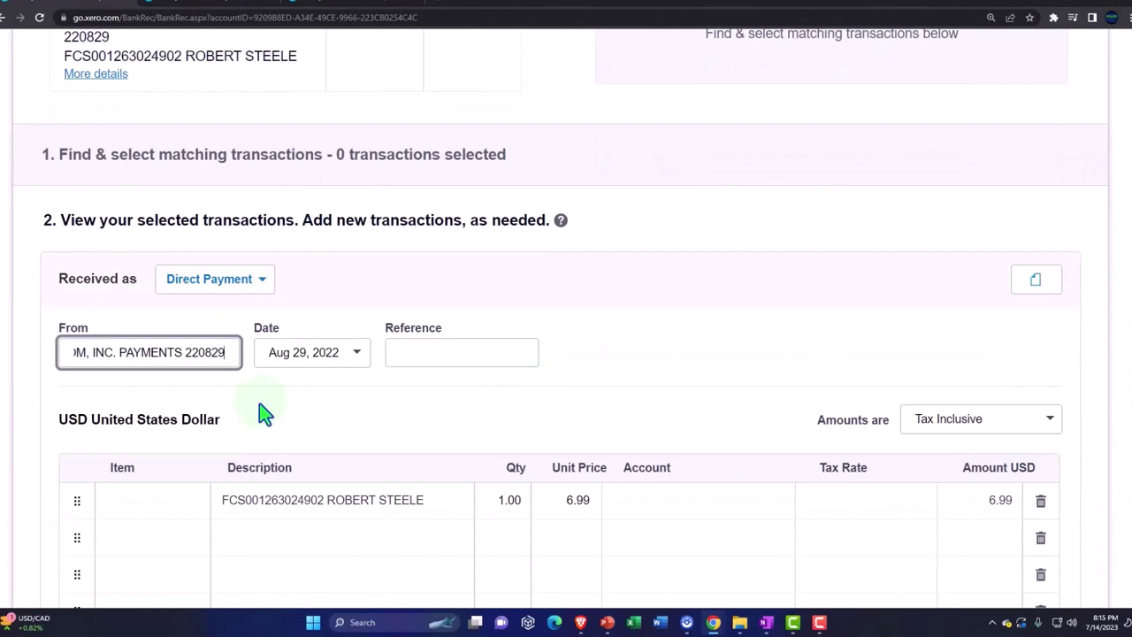
key(Left)
key(Left)
key(Left)
key(Left)
key(Left)
key(Left)
key(Left)
key(Left)
key(Left)
key(Left)
key(Left)
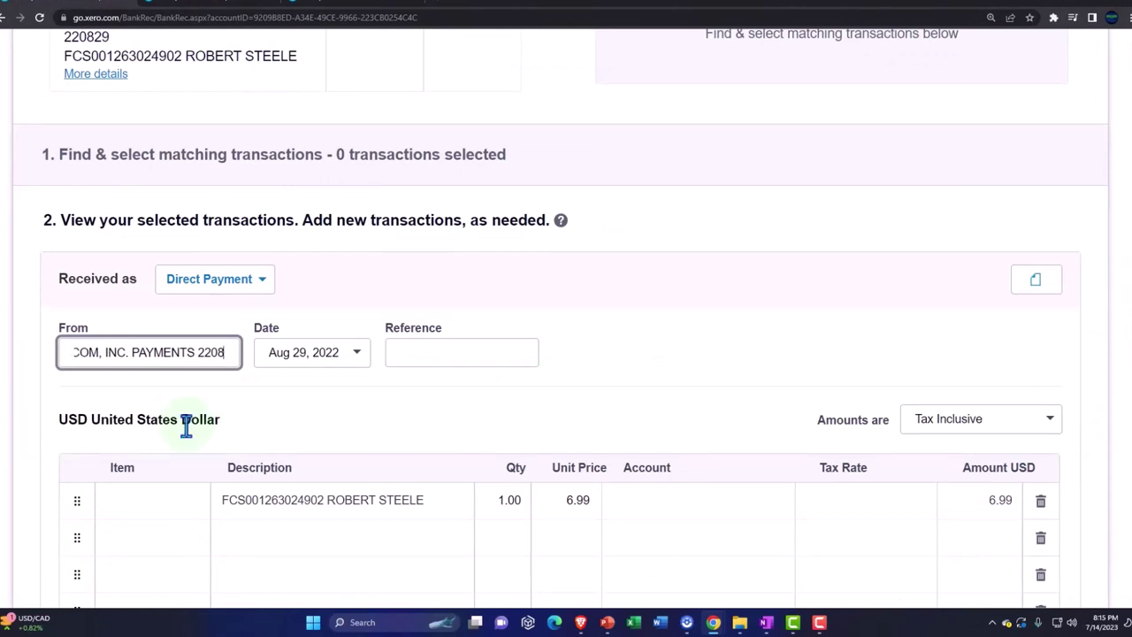
key(BackSpace)
key(BackSpace)
key(BackSpace)
key(BackSpace)
key(BackSpace)
key(BackSpace)
key(BackSpace)
key(BackSpace)
key(BackSpace)
key(BackSpace)
key(BackSpace)
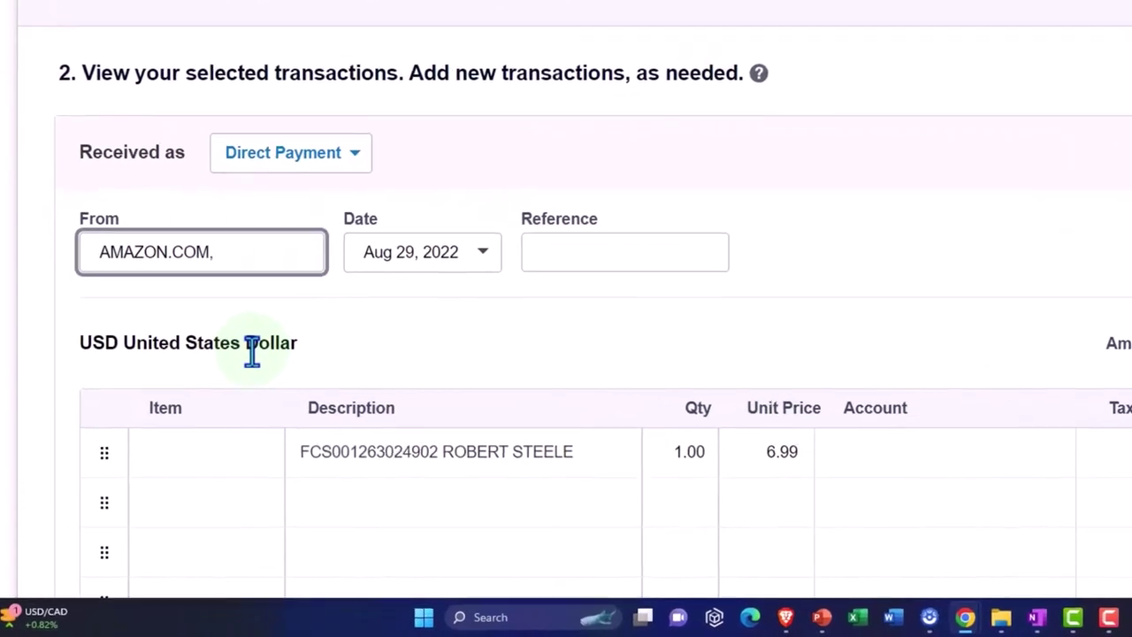
key(BackSpace)
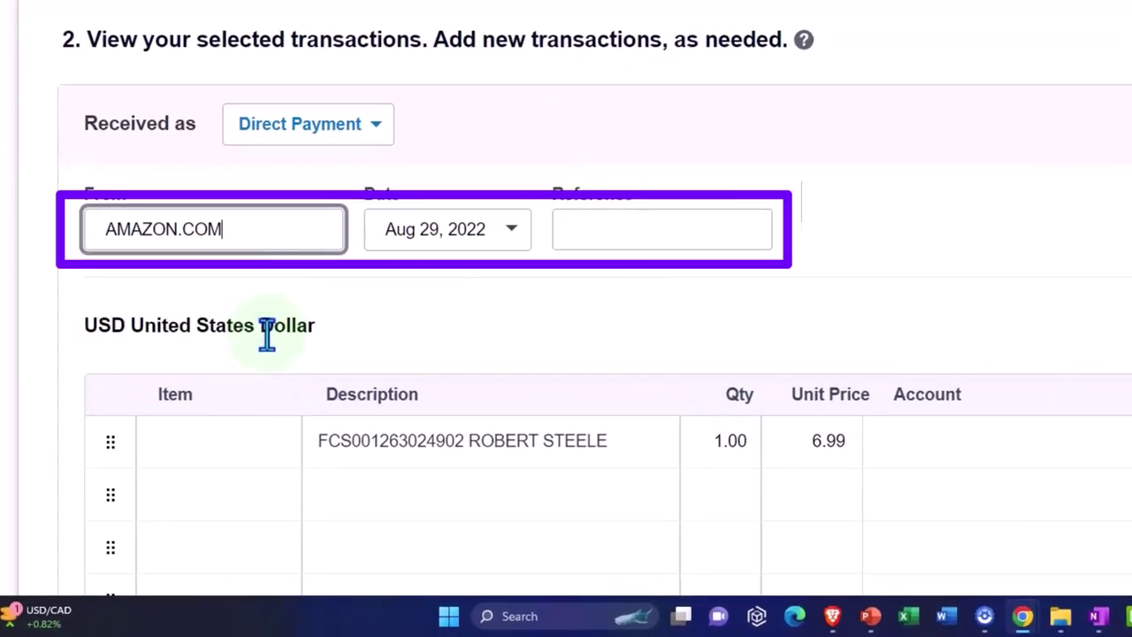
key(BackSpace)
key(BackSpace)
key(BackSpace)
key(BackSpace)
key(BackSpace)
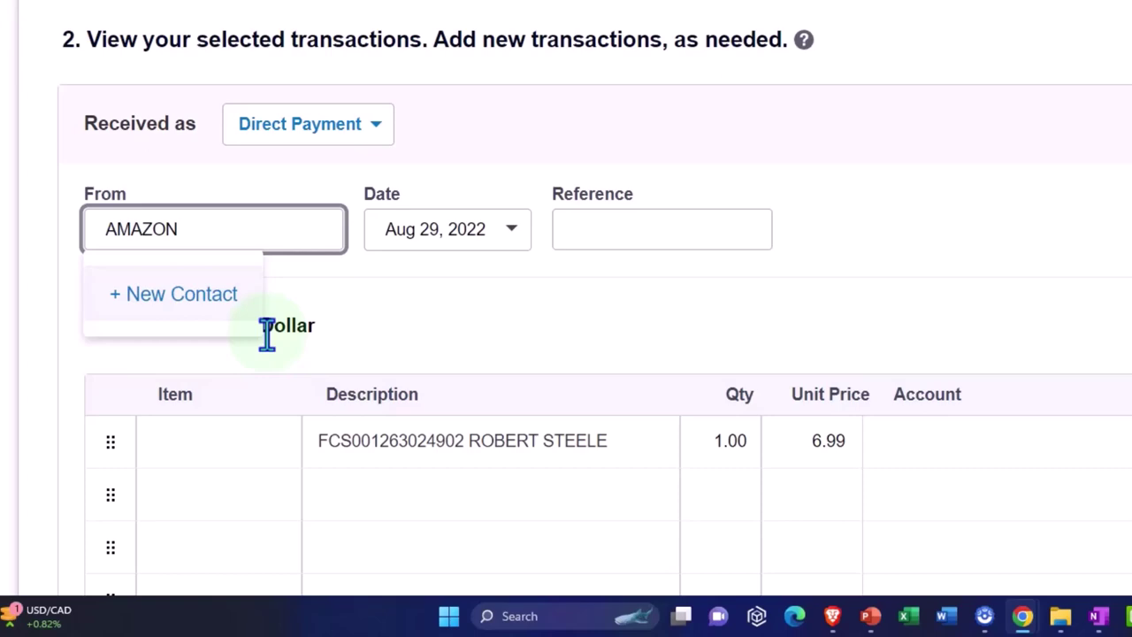
text(.Com)
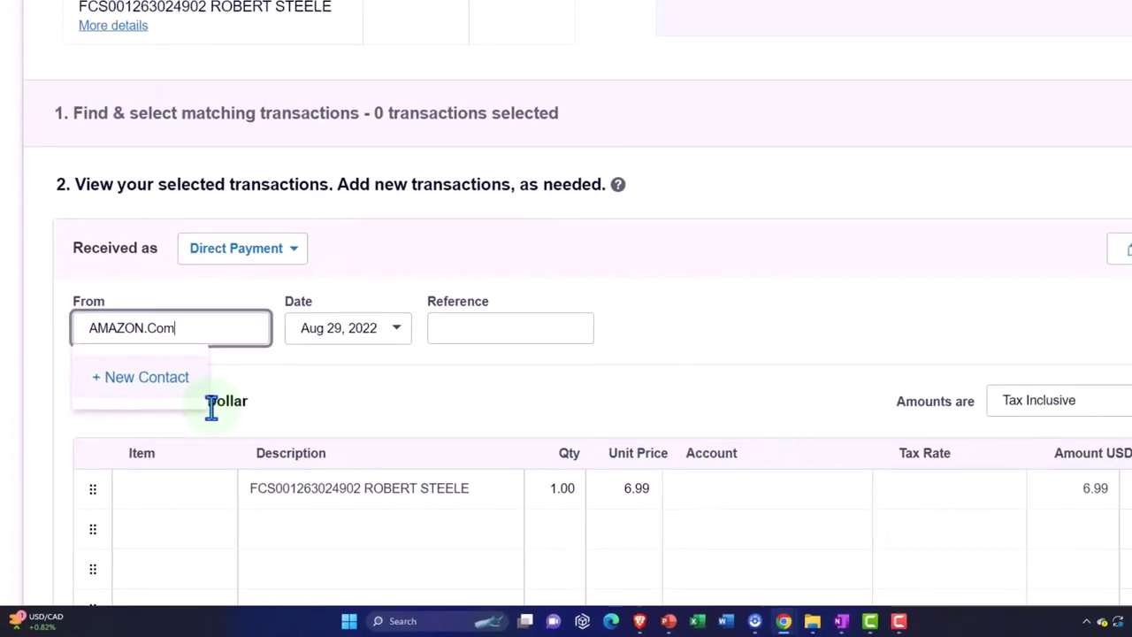
key(BackSpace)
key(BackSpace)
text(OM)
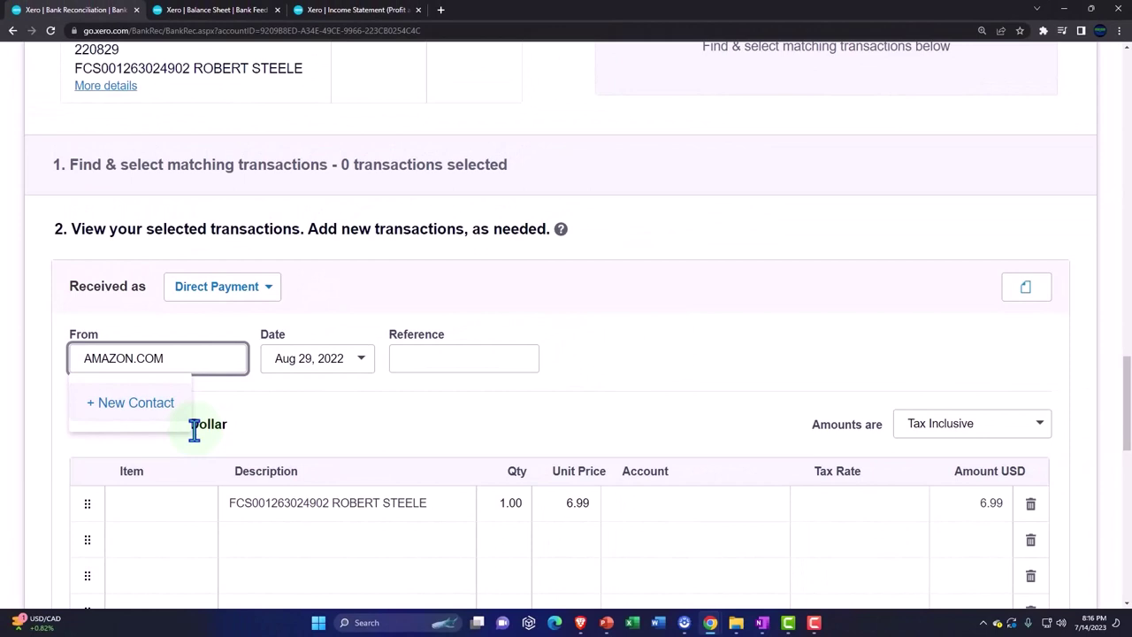
click(98, 405)
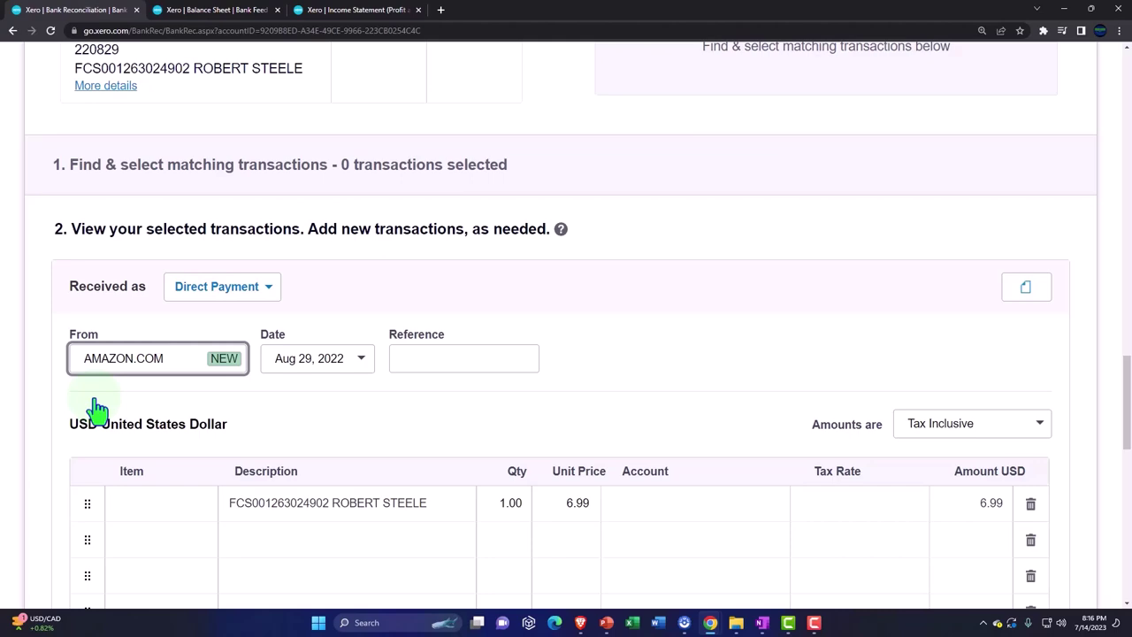
key(Tab)
key(Tab)
key(Tab)
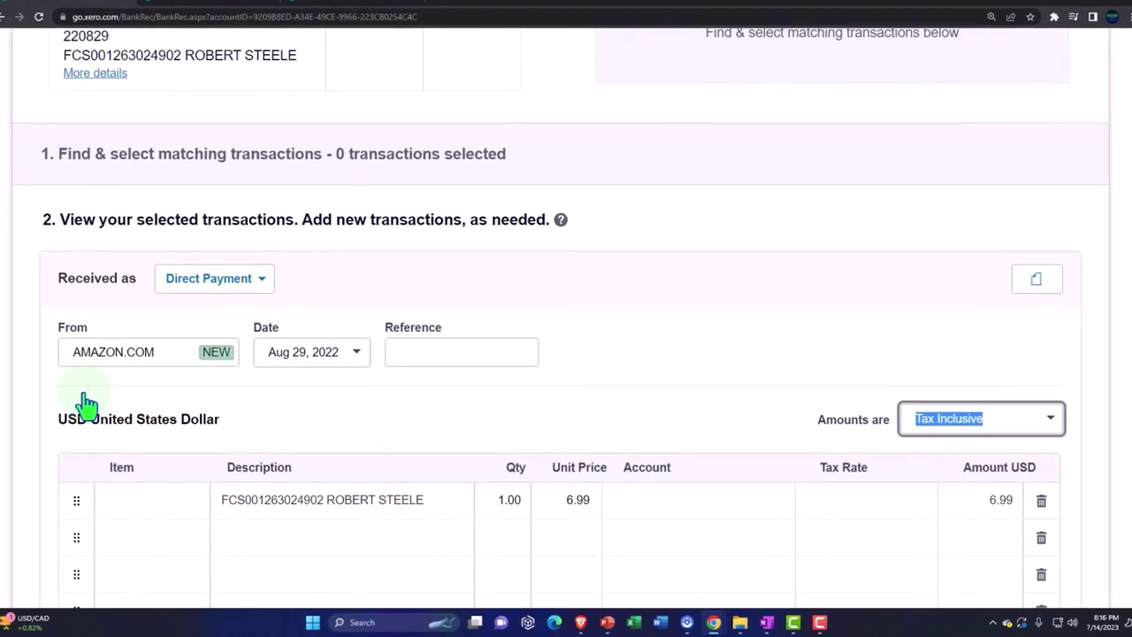
key(Tab)
scroll(97, 408, down, 5)
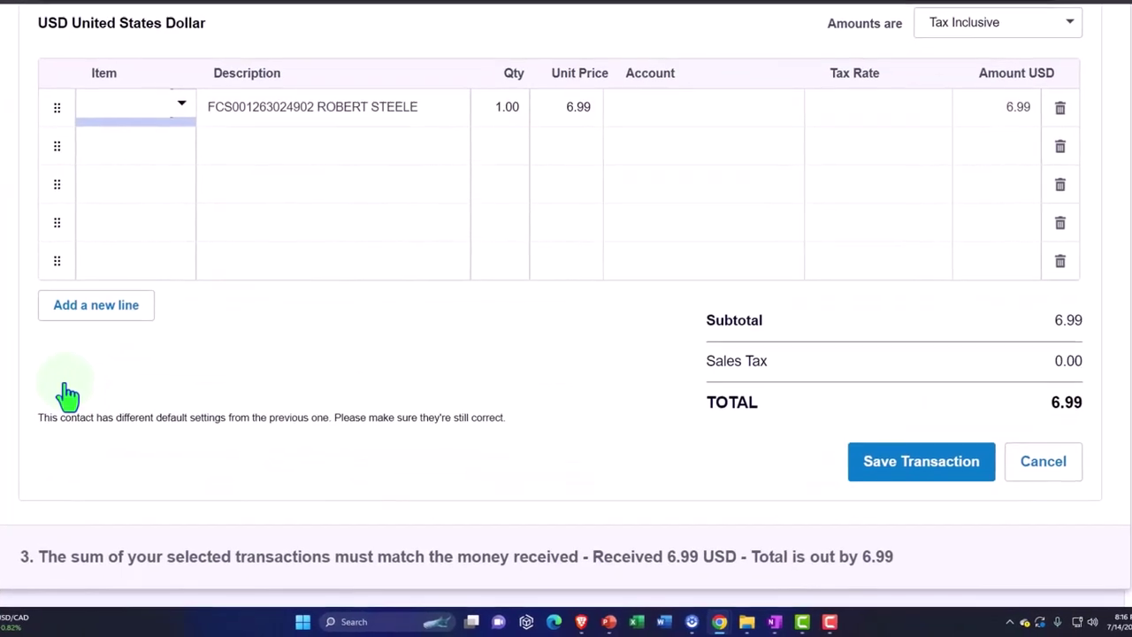
key(Tab)
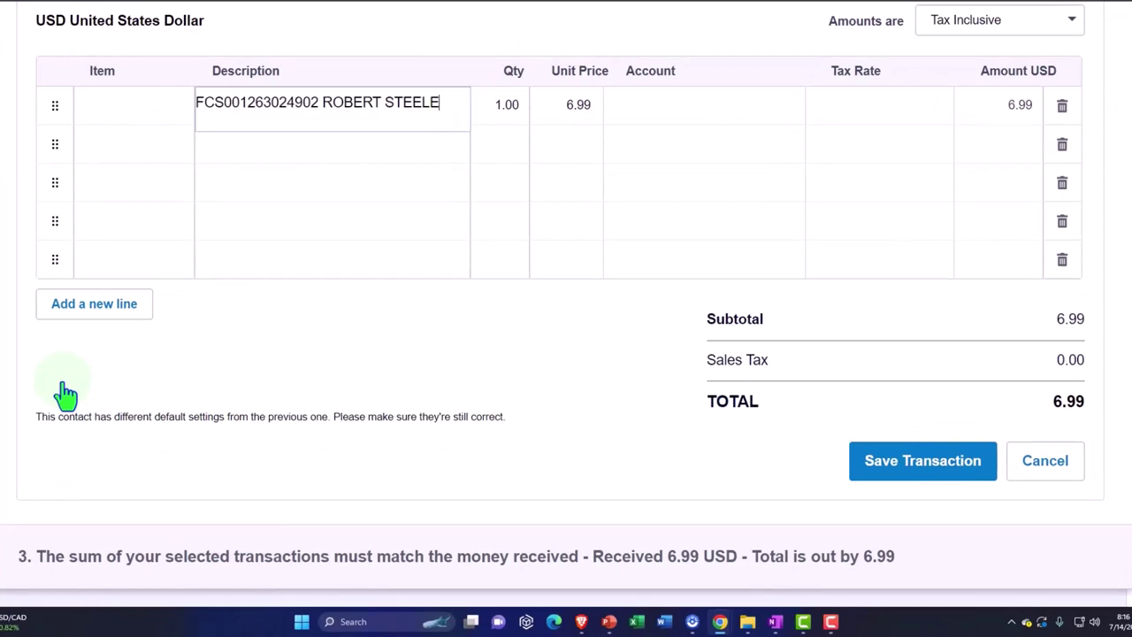
key(Tab)
key(Tab)
key(Tab)
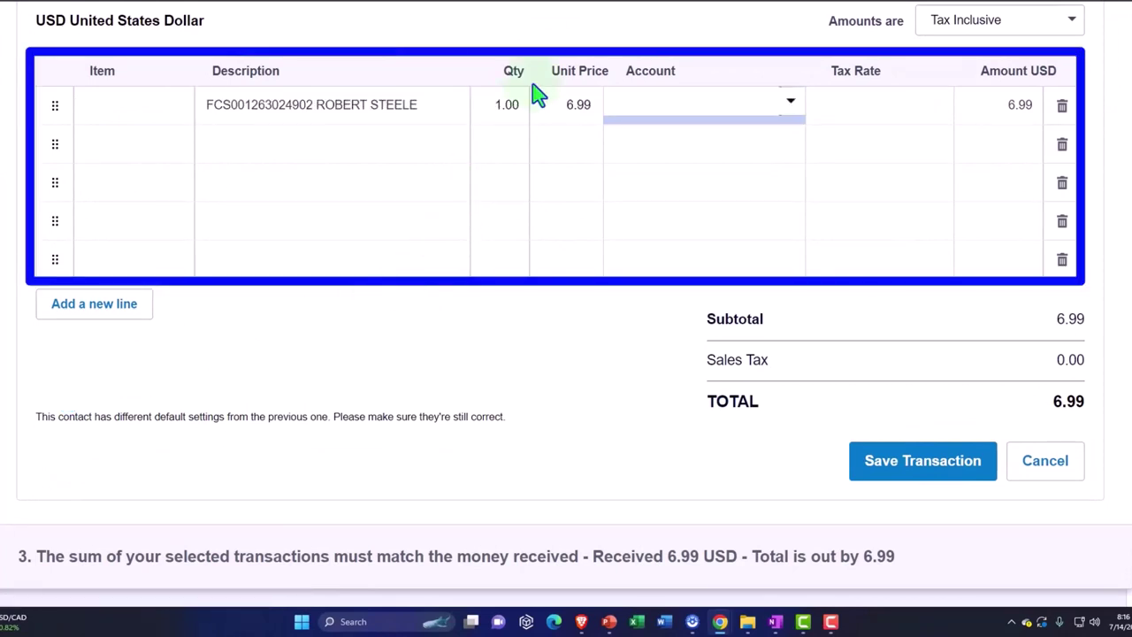
click(791, 106)
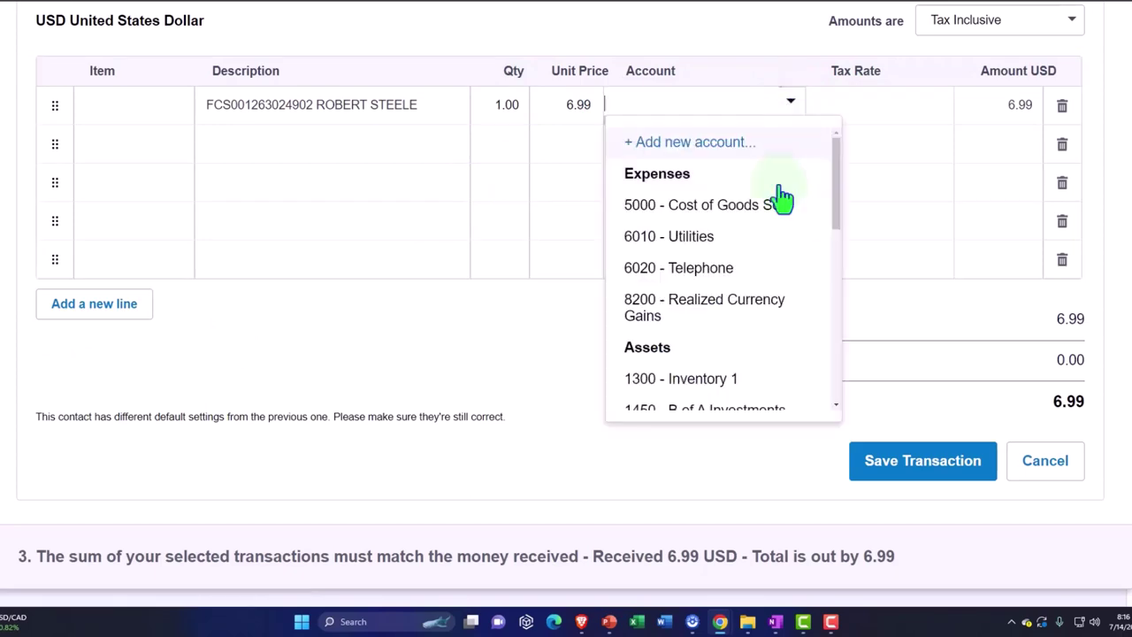
click(730, 155)
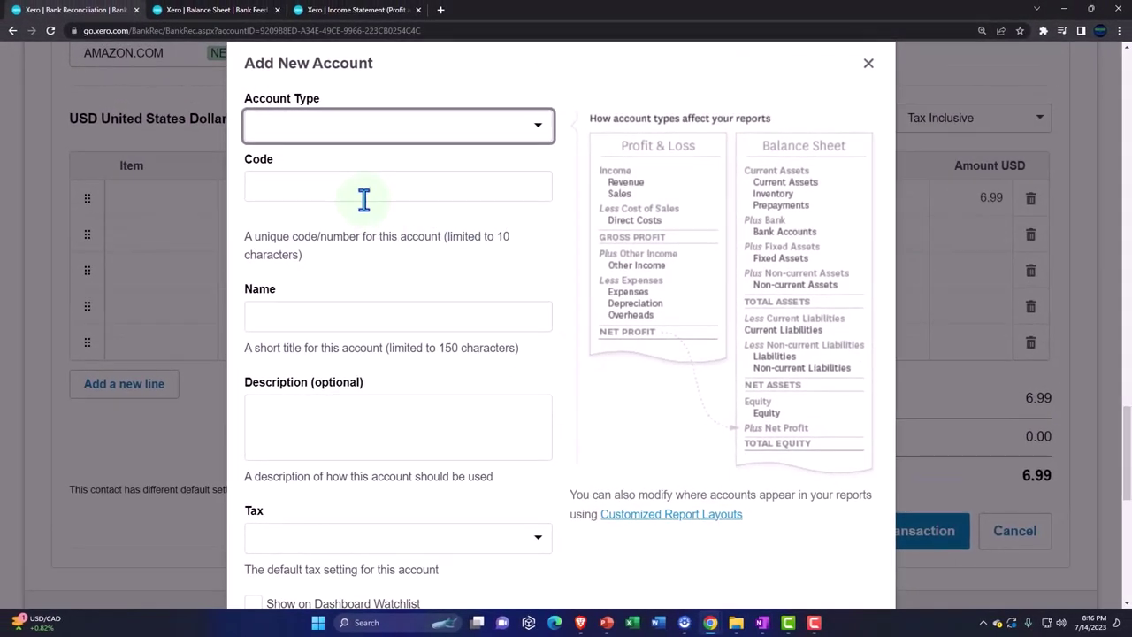
click(871, 65)
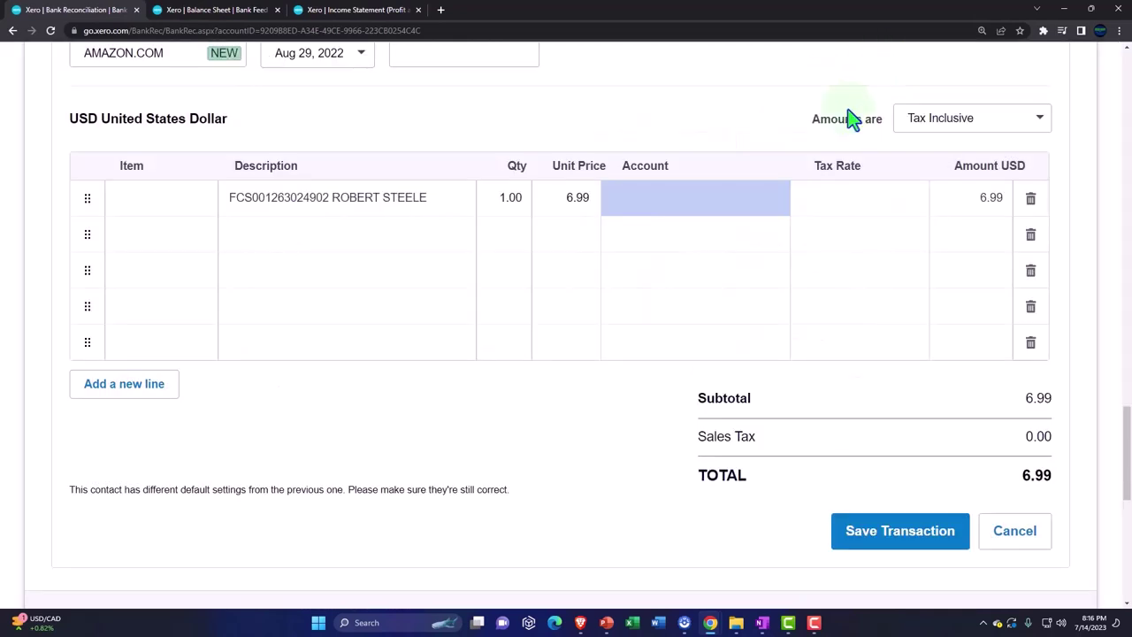
Step: Check the existing accounts for the payment line, start adding a new account and give it the code 4360
click(778, 205)
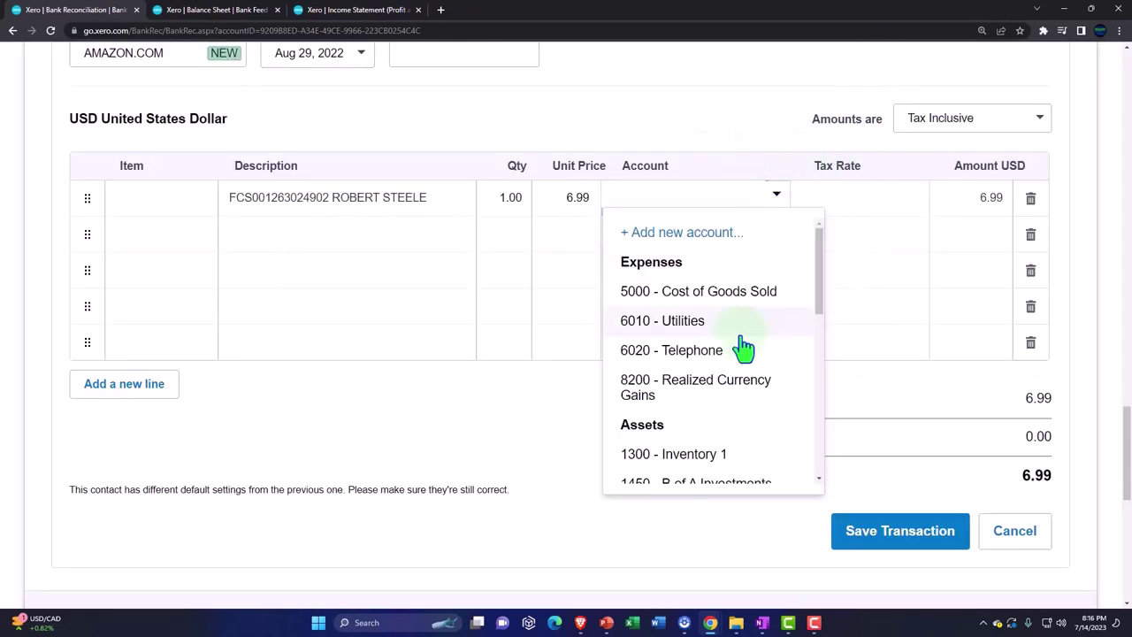
scroll(745, 346, down, 5)
scroll(744, 347, down, 3)
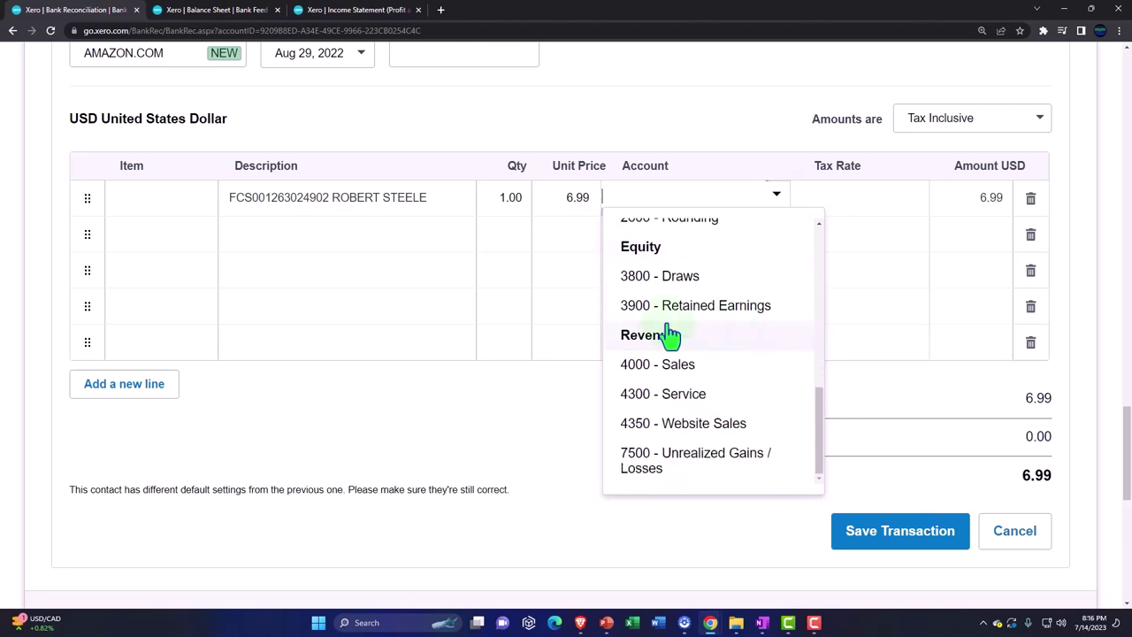
scroll(750, 292, up, 4)
scroll(750, 292, up, 3)
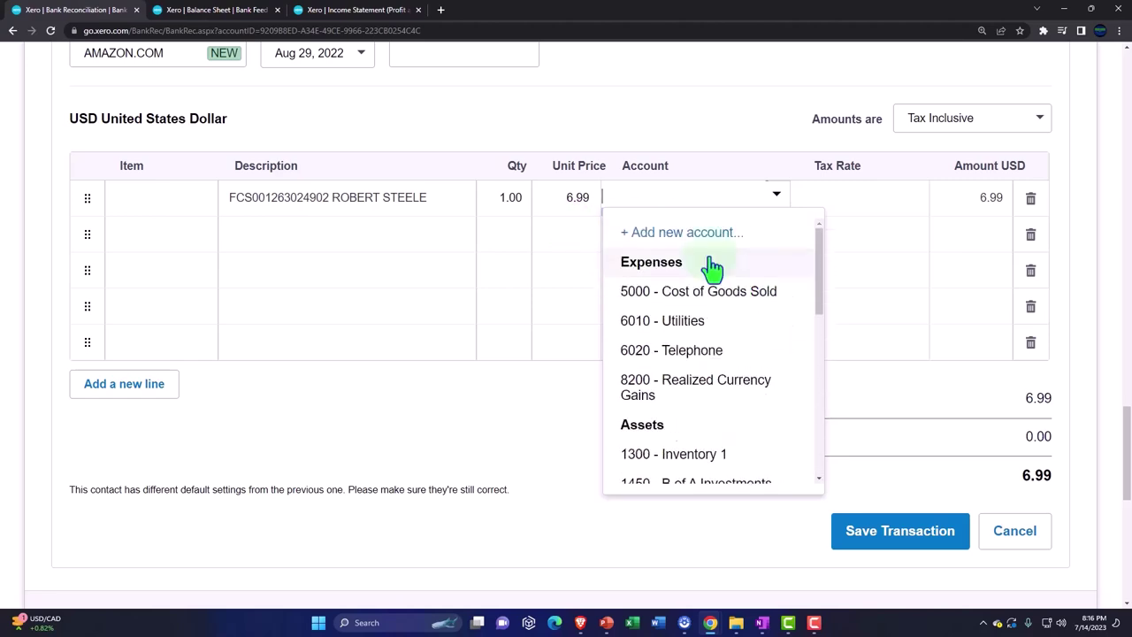
click(707, 232)
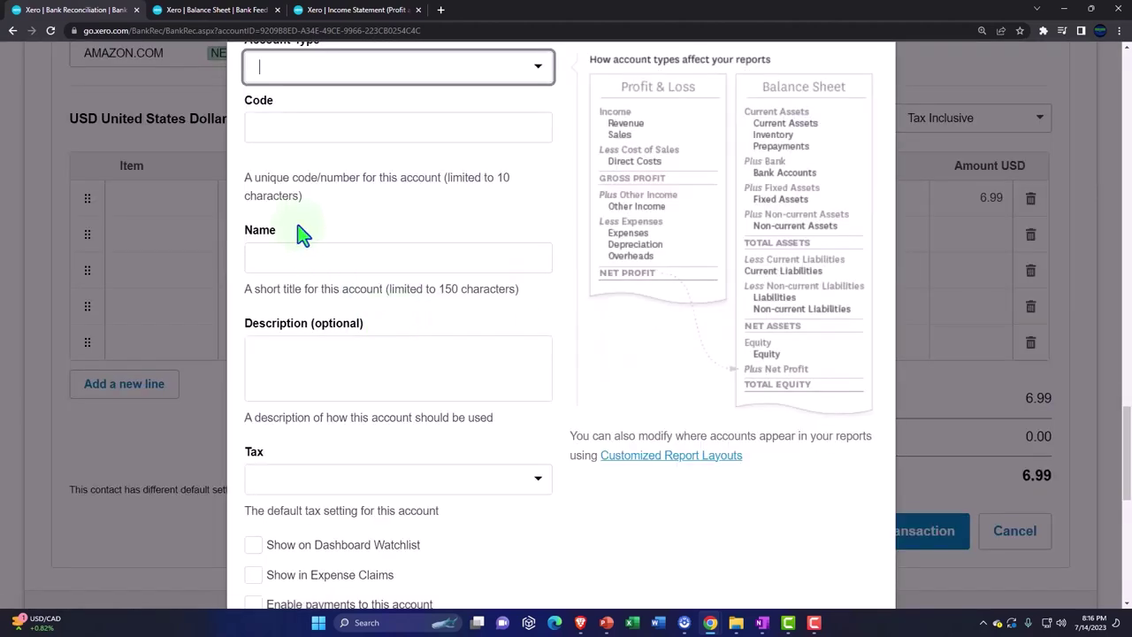
click(298, 124)
text(436)
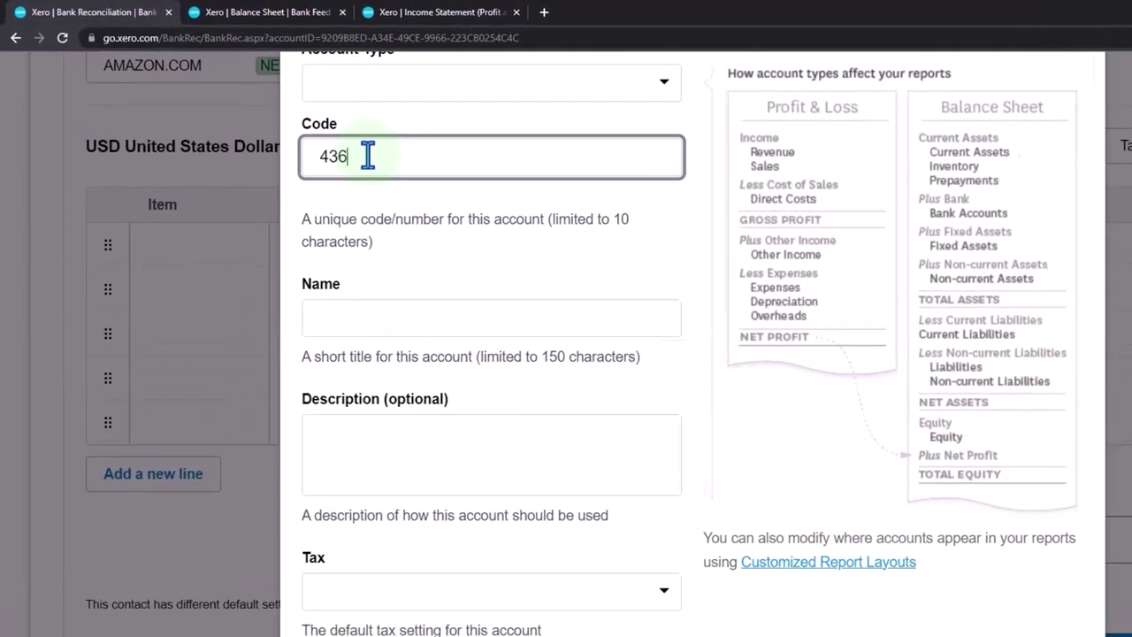
text(0)
Step: Set the new account's type to Revenue, name it Amazon Prime and save it
click(351, 72)
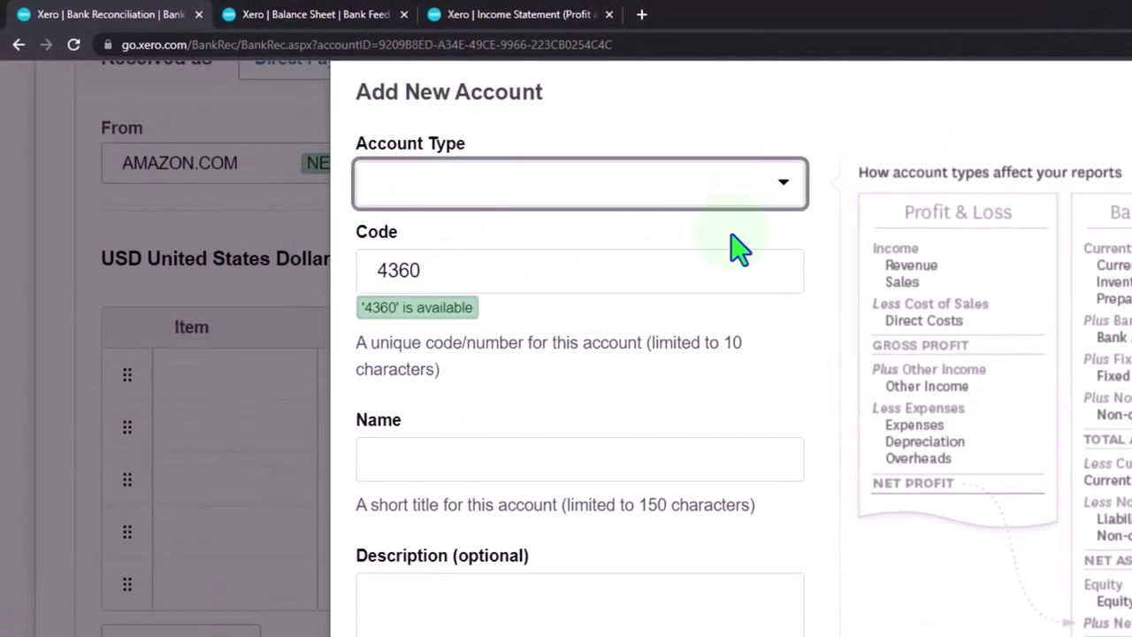
click(784, 183)
scroll(599, 381, down, 5)
scroll(599, 381, down, 6)
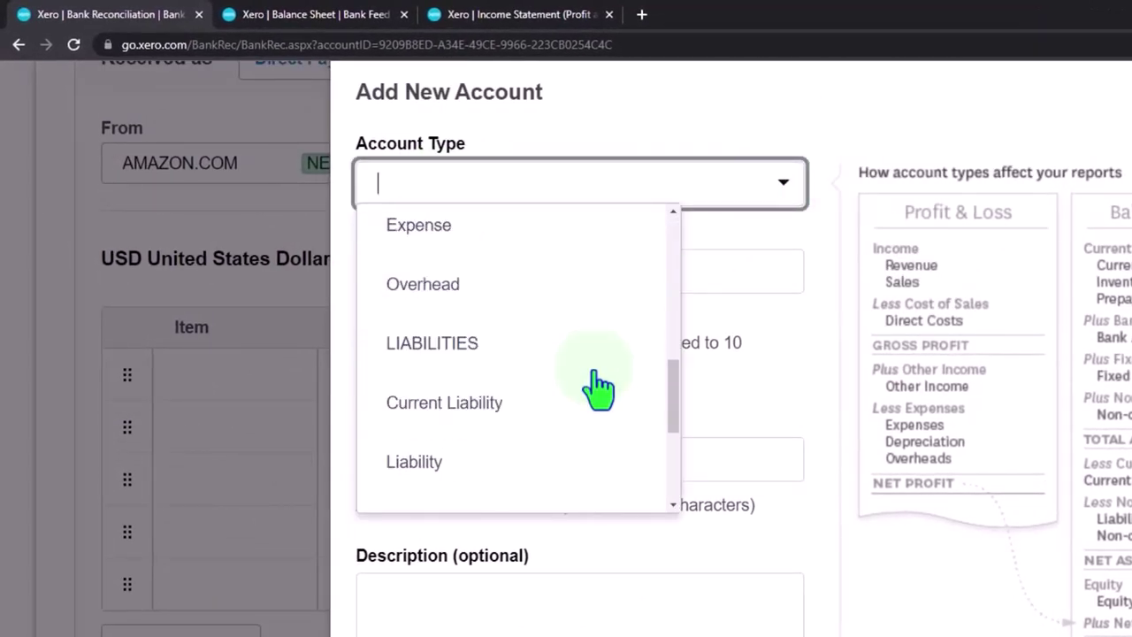
click(541, 438)
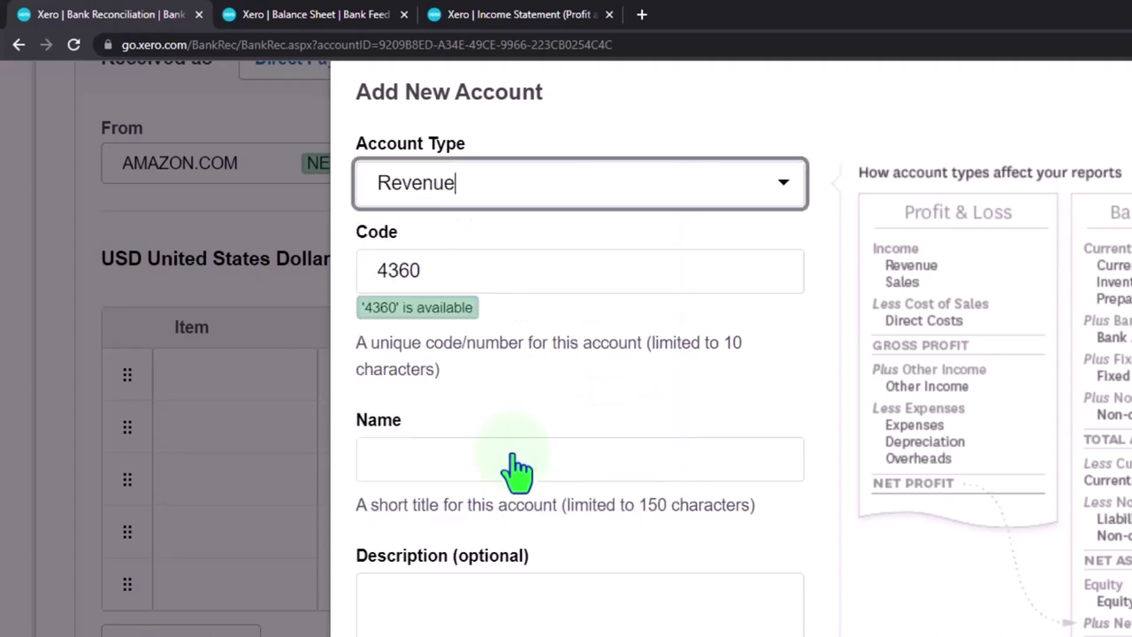
click(474, 463)
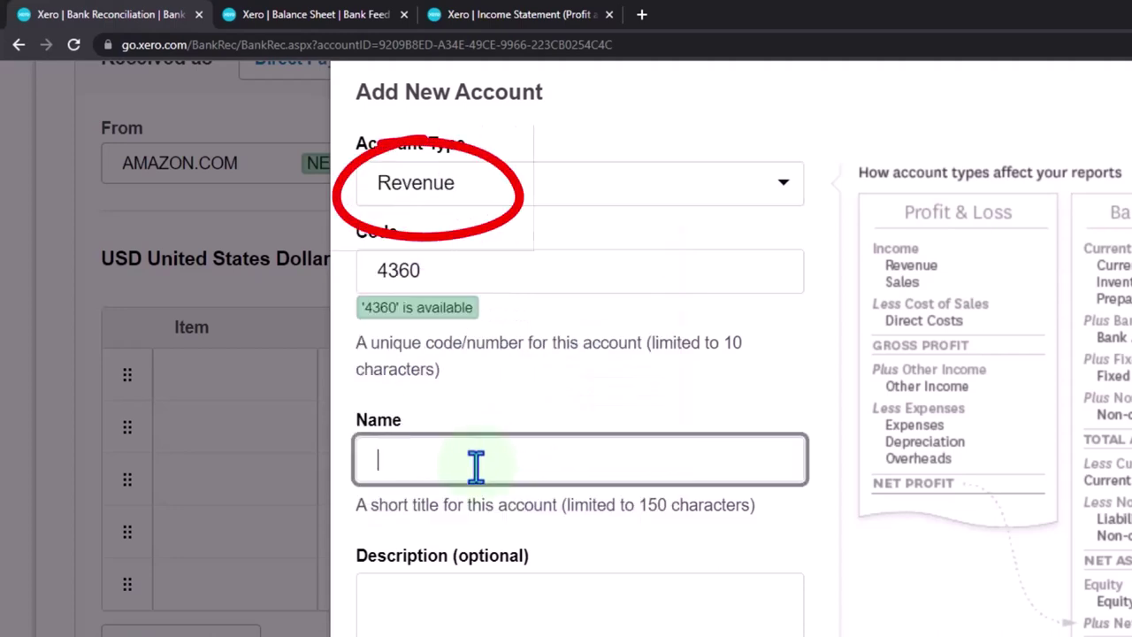
text(Amazon Prime)
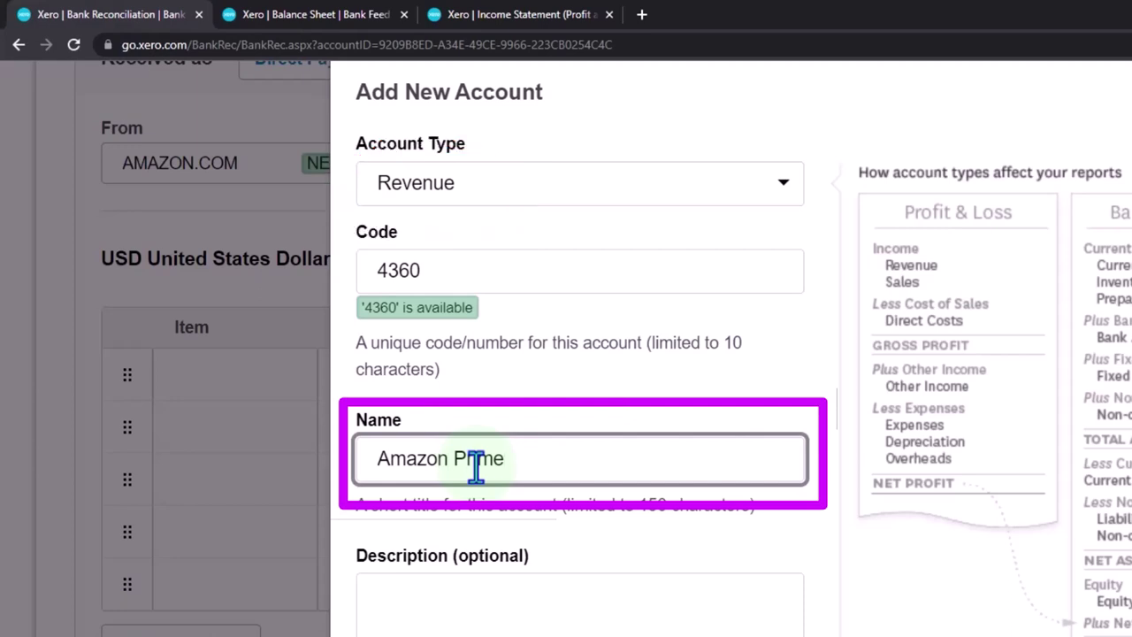
key(Tab)
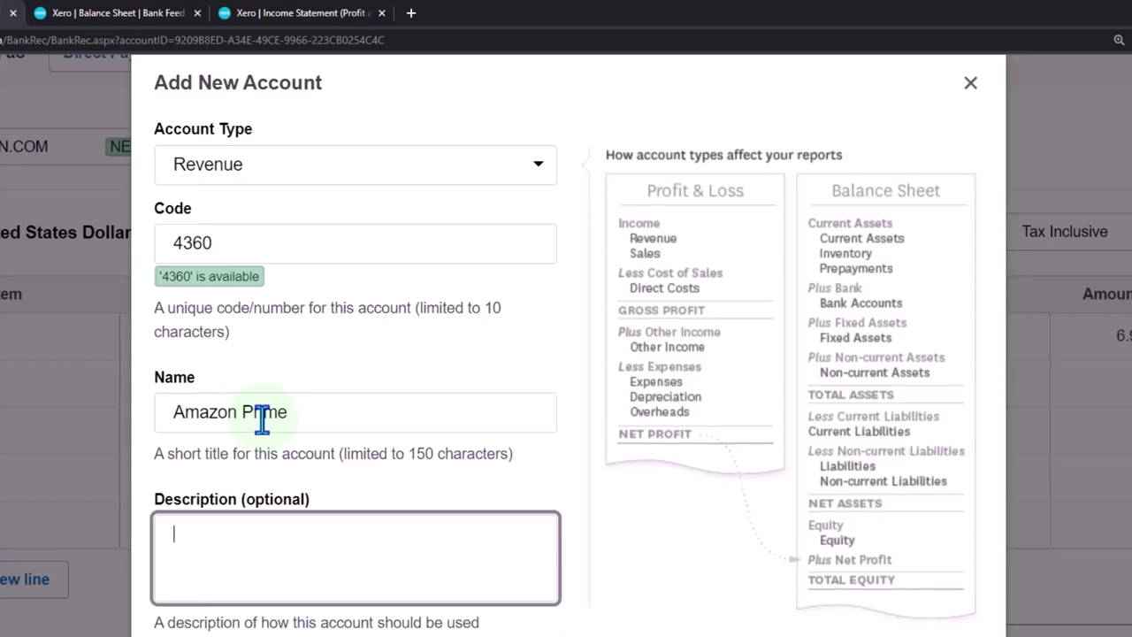
scroll(263, 422, down, 2)
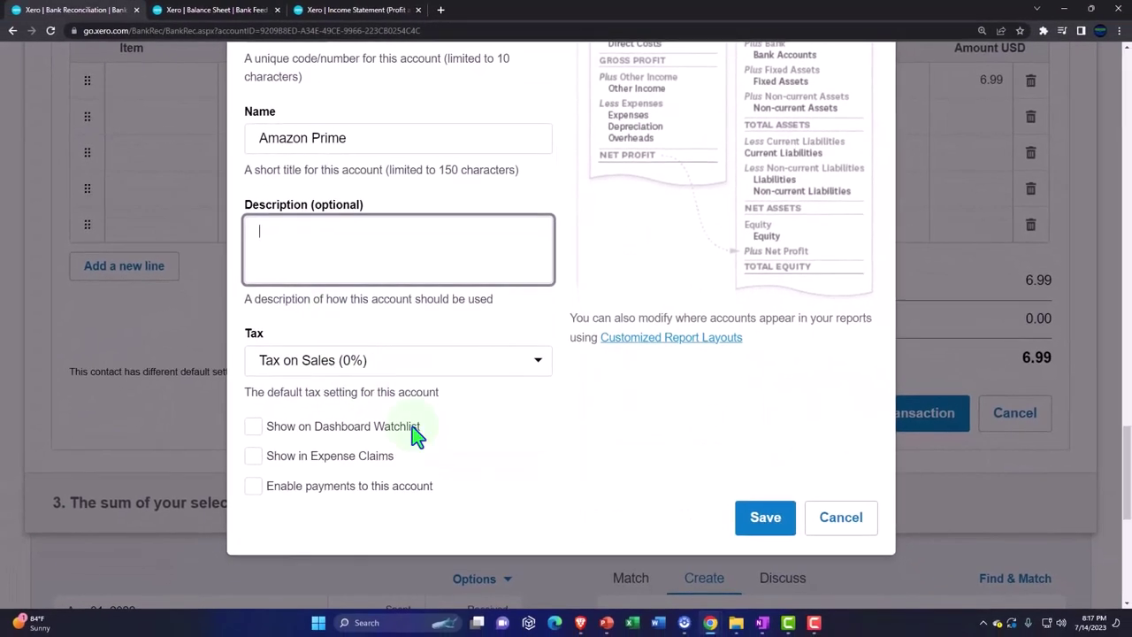
click(766, 518)
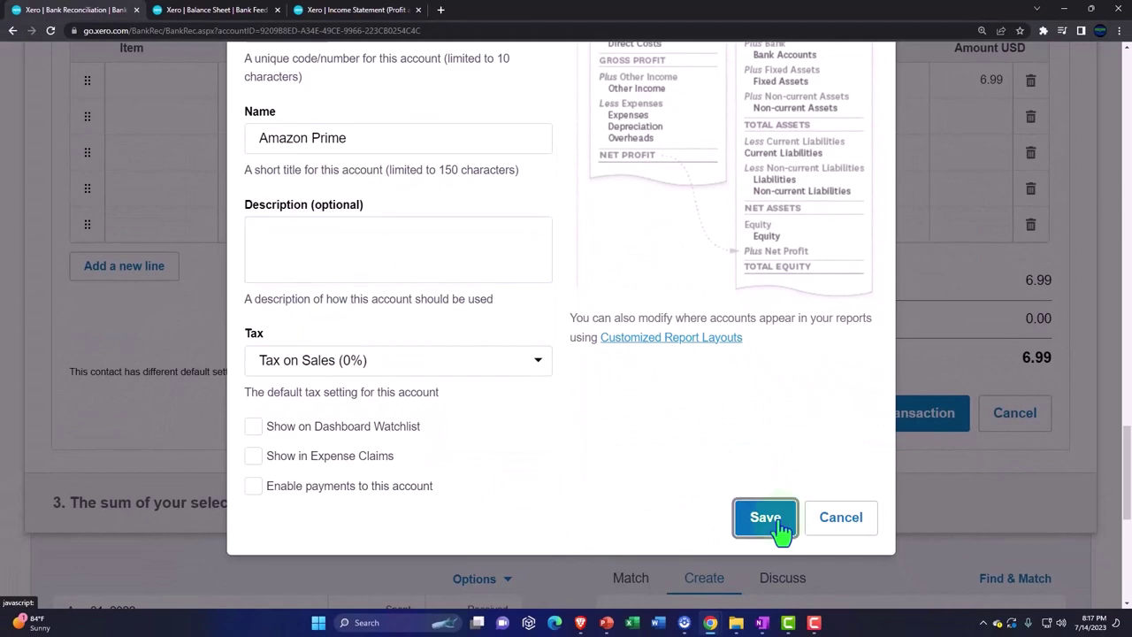
Step: Start creating a bank rule from the 6.99 Amazon statement line of Aug 29, 2022
scroll(556, 562, up, 5)
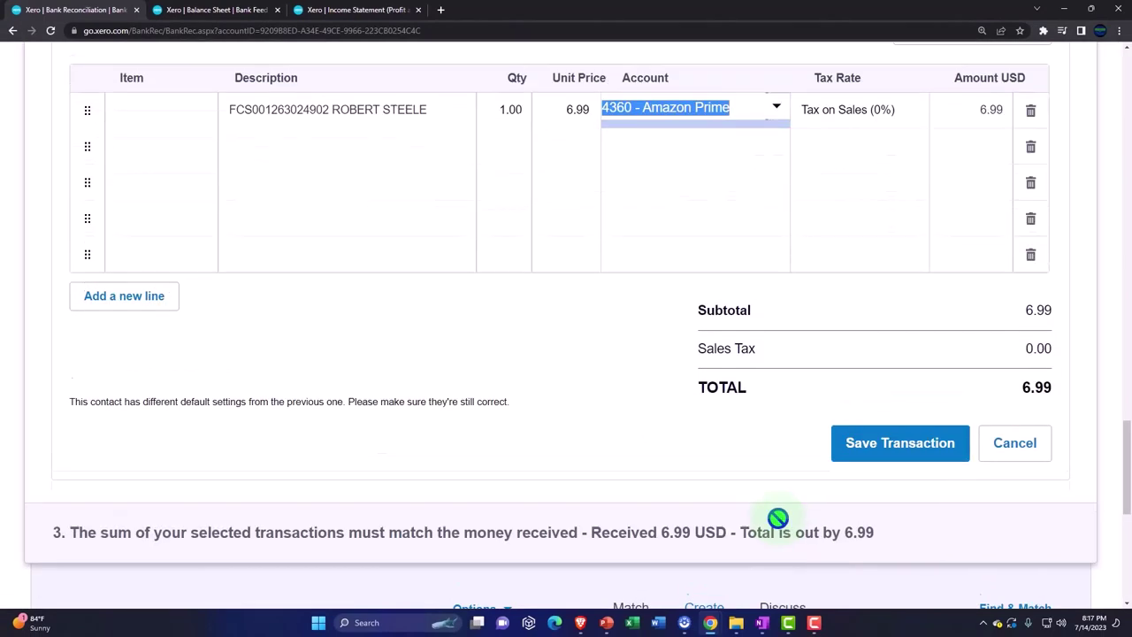
scroll(531, 556, up, 2)
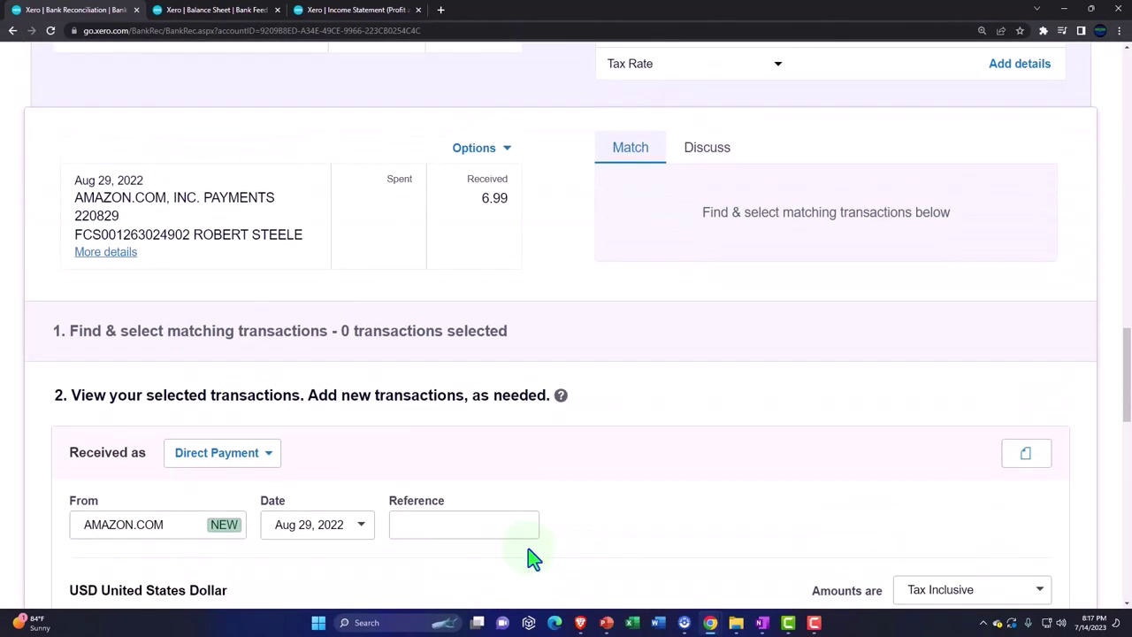
scroll(503, 214, down, 4)
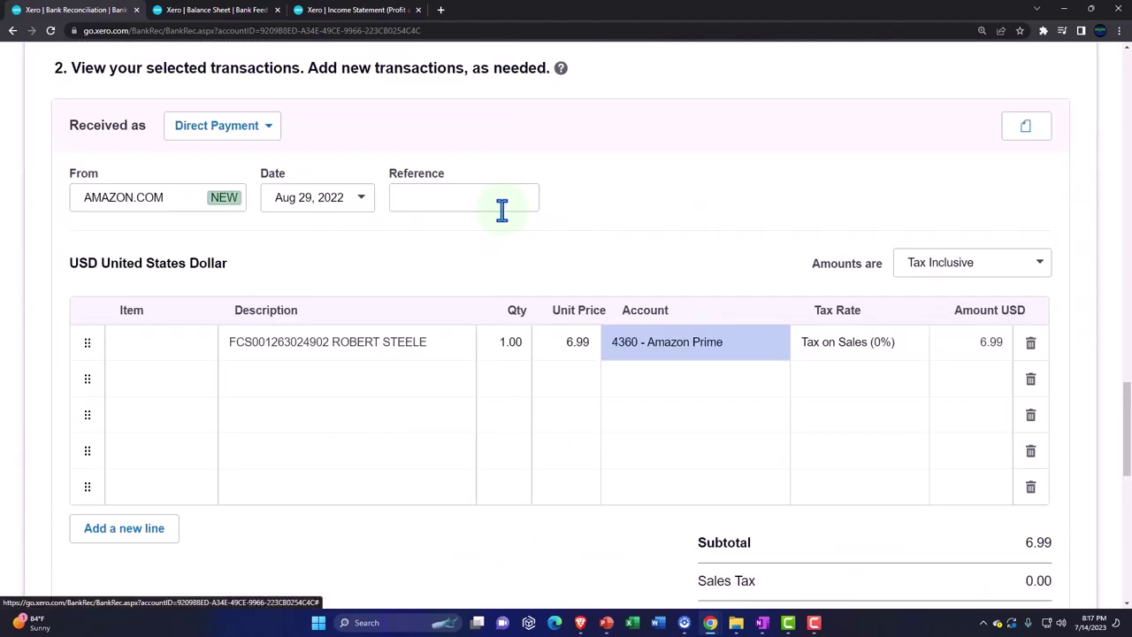
scroll(494, 345, up, 5)
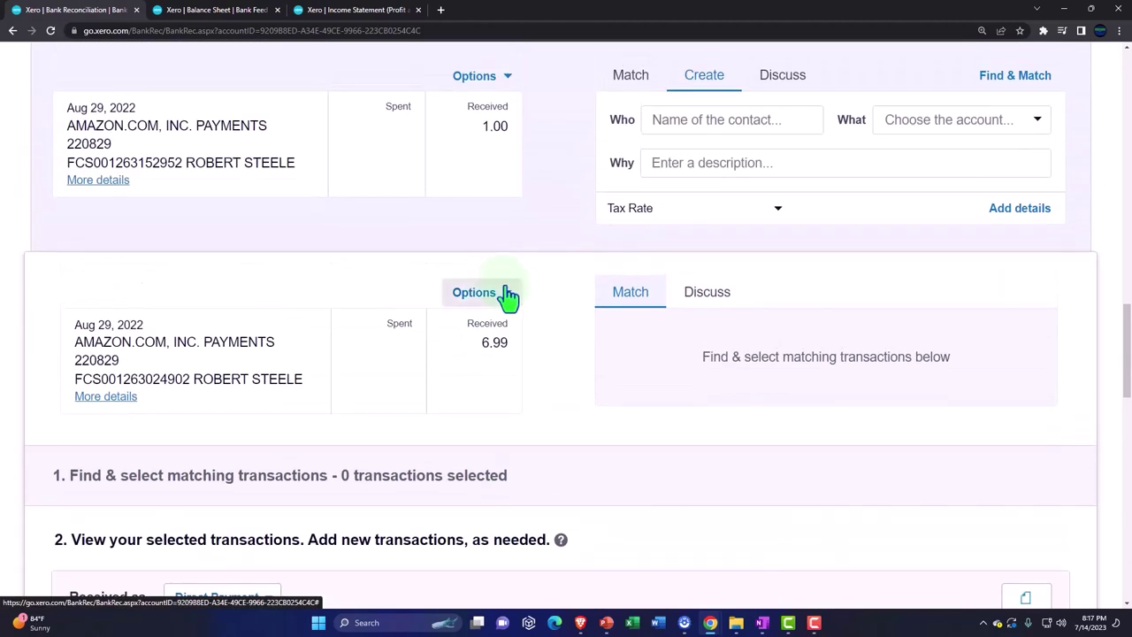
click(506, 296)
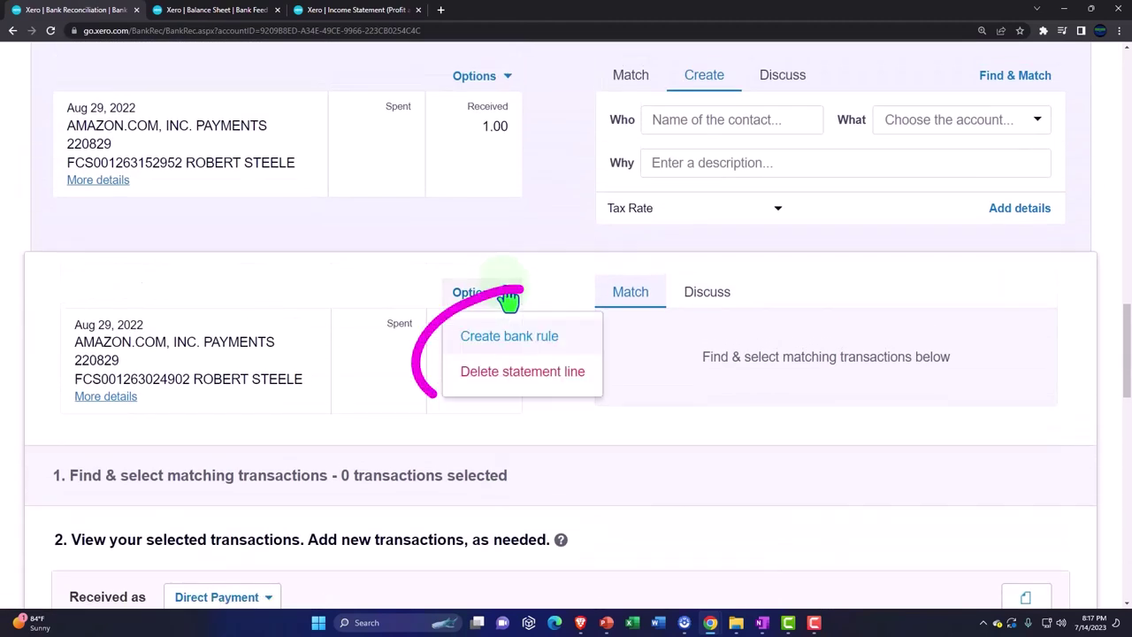
click(512, 345)
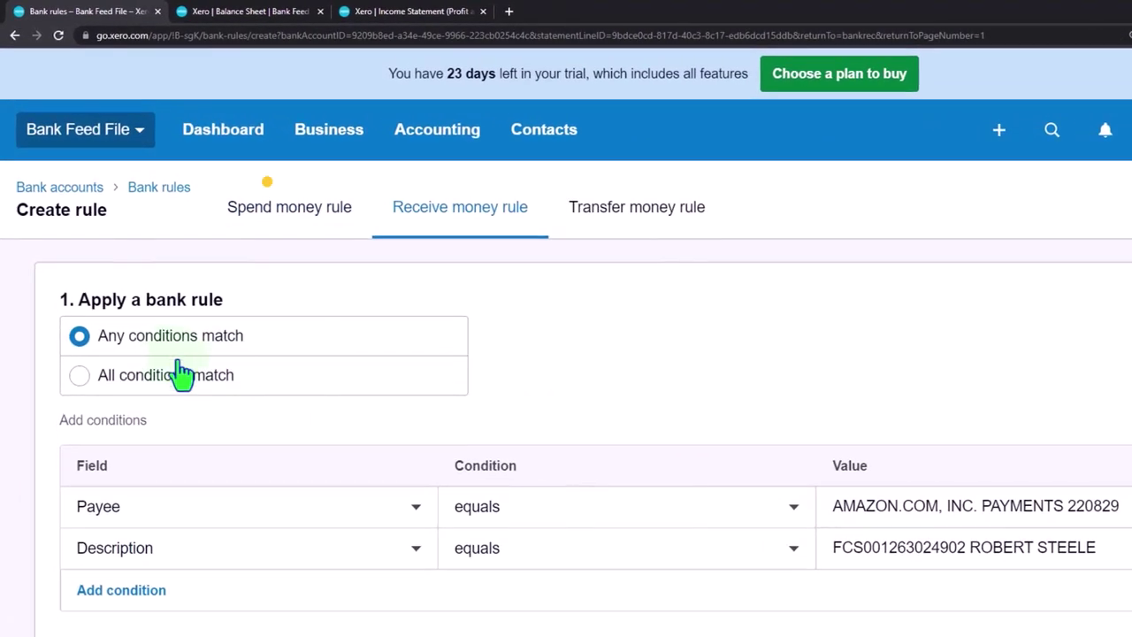
scroll(177, 372, down, 2)
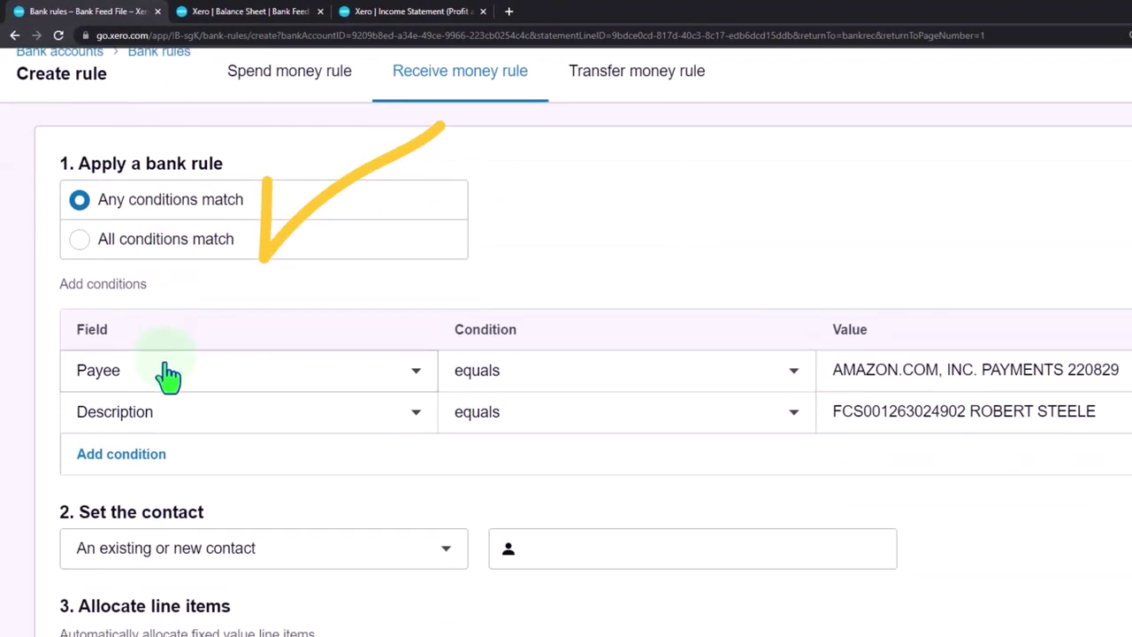
Step: Change the rule's first condition from the payee to Any text field and set its comparison to contains
click(376, 380)
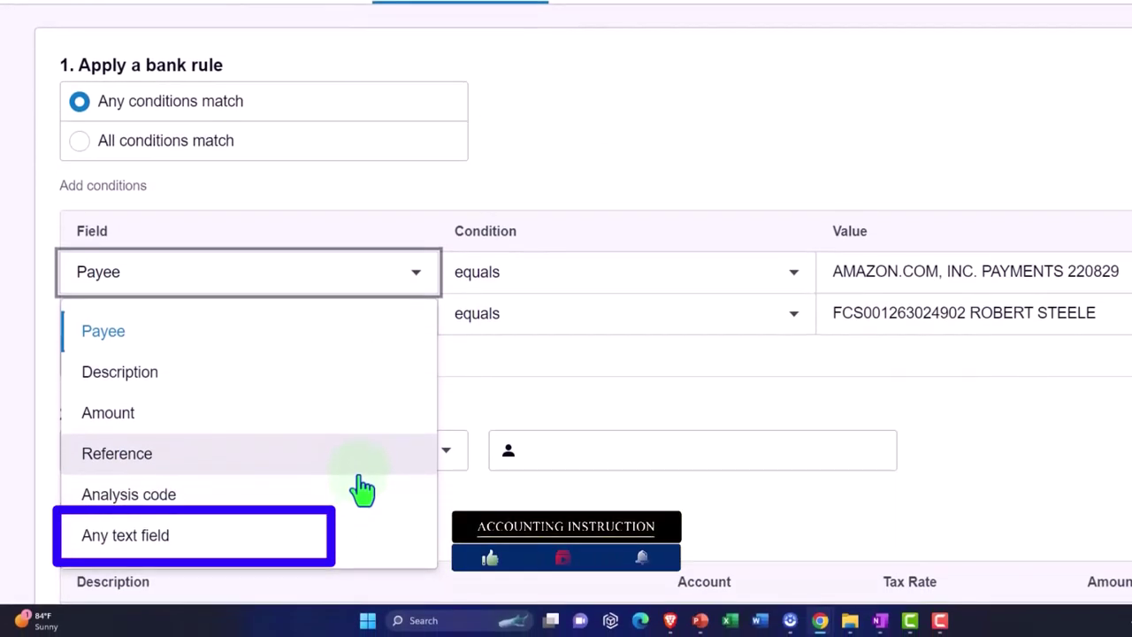
click(360, 537)
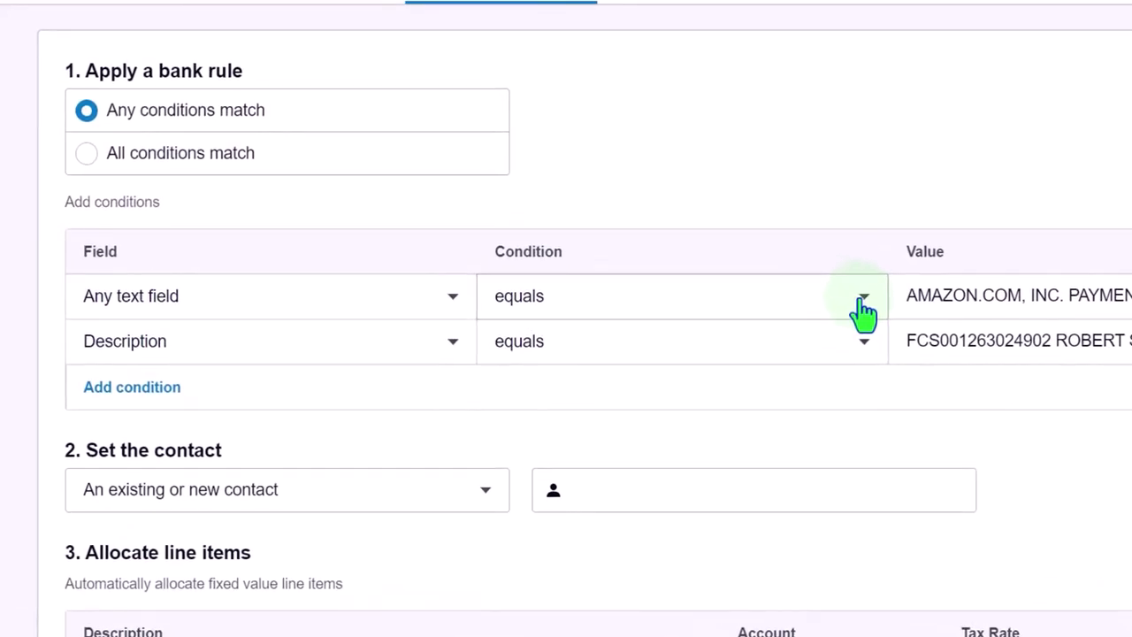
click(862, 305)
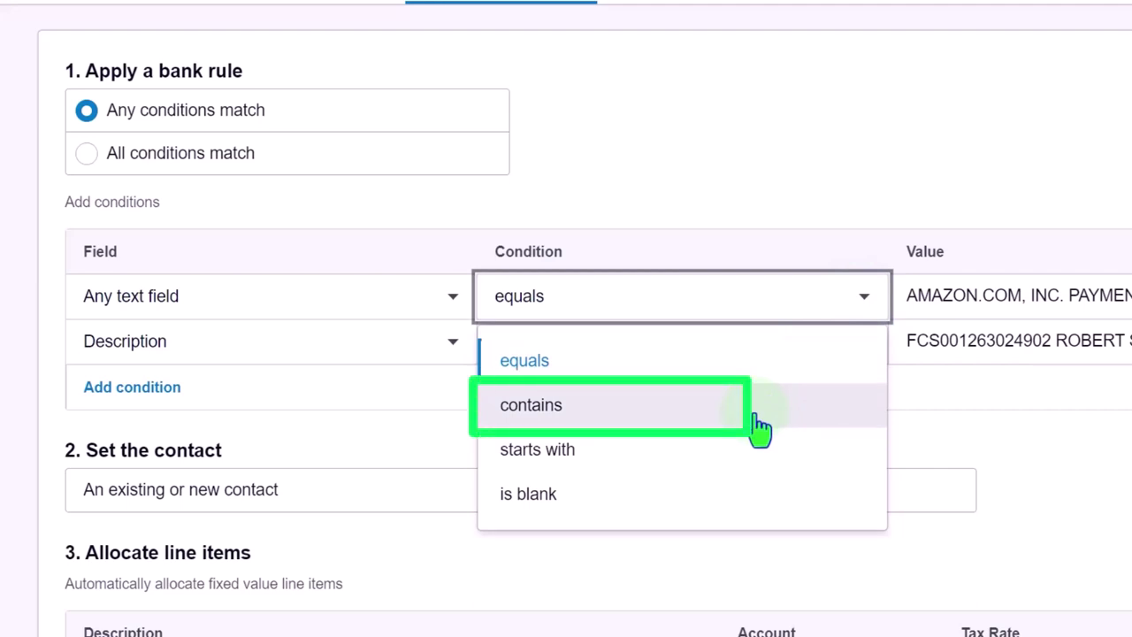
click(759, 424)
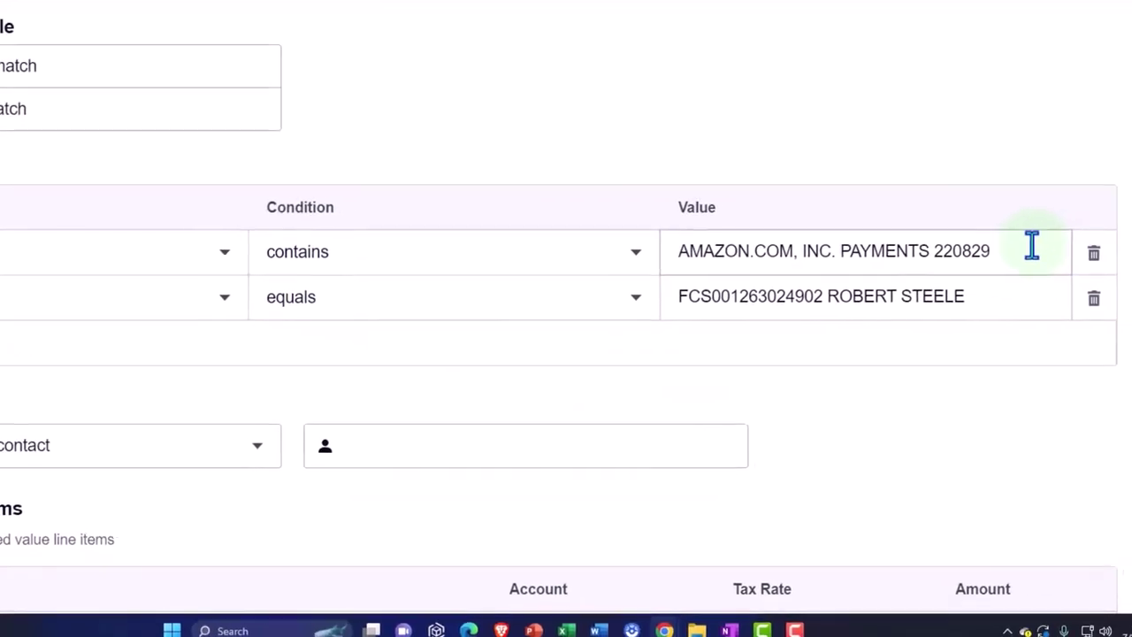
Step: Shorten the first condition's value to AMAZON.COM, INC. and delete the second condition, which matches on the description
triple_click(1031, 245)
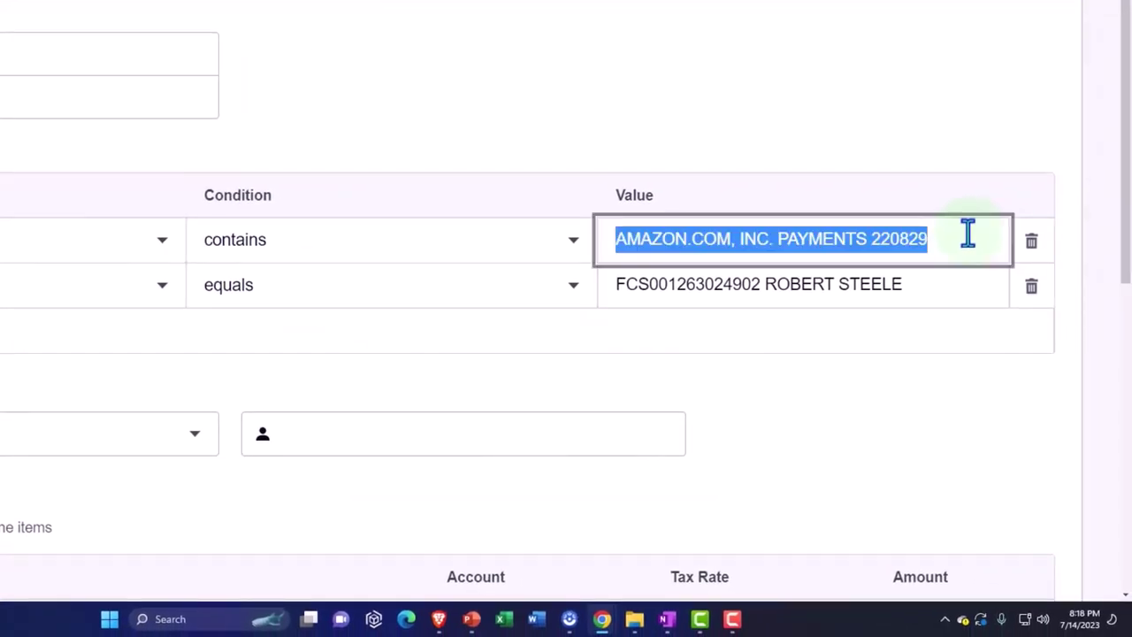
click(952, 244)
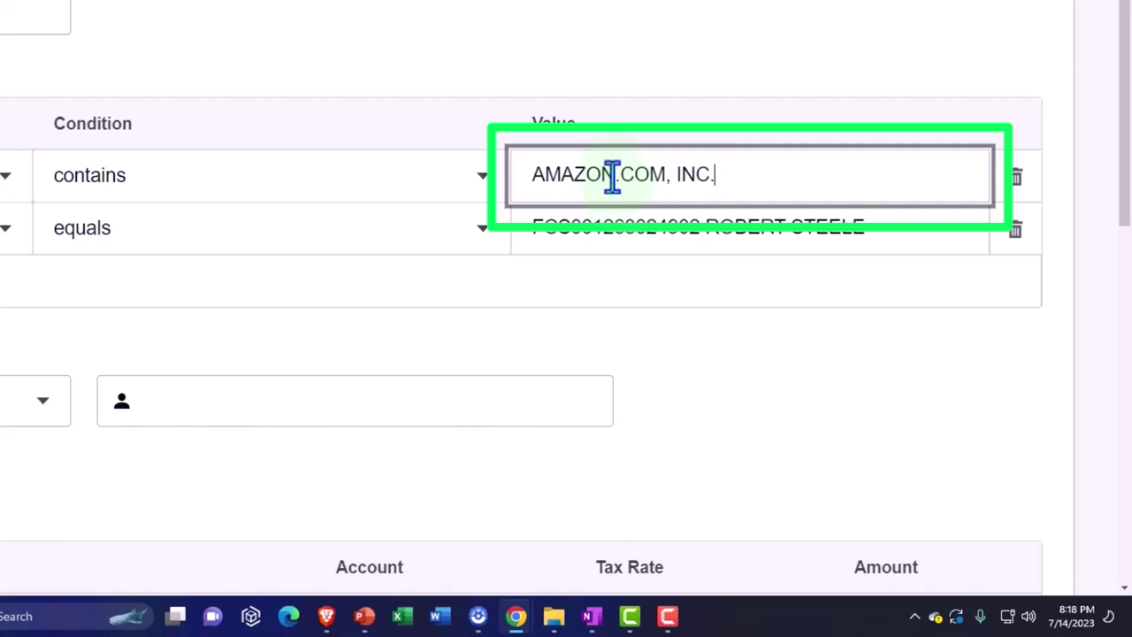
drag(614, 175, 535, 175)
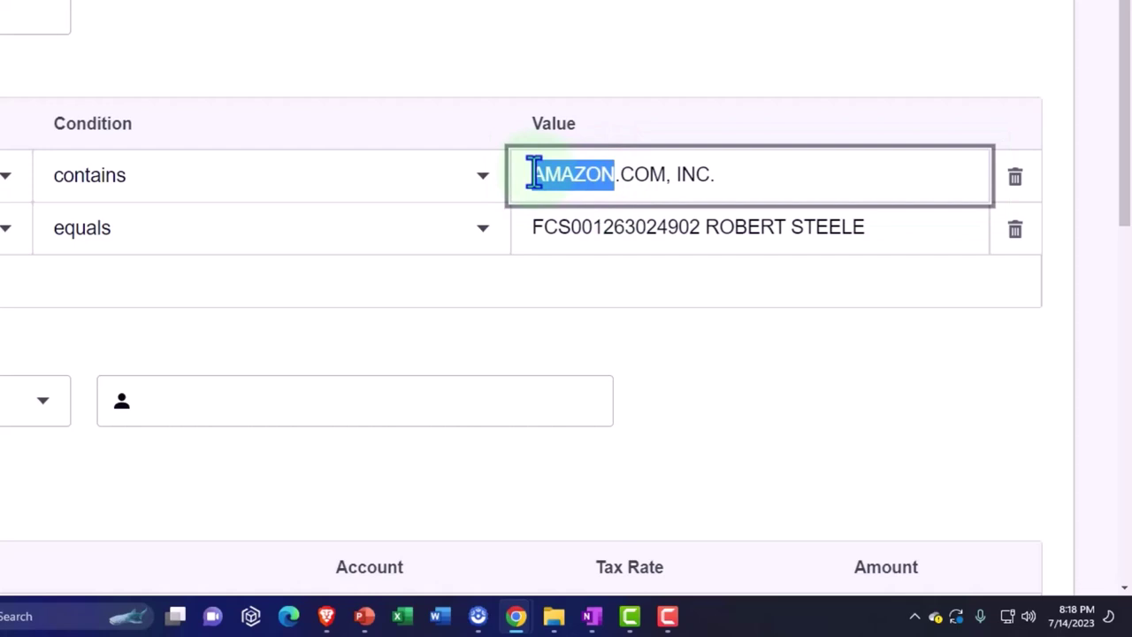
click(747, 177)
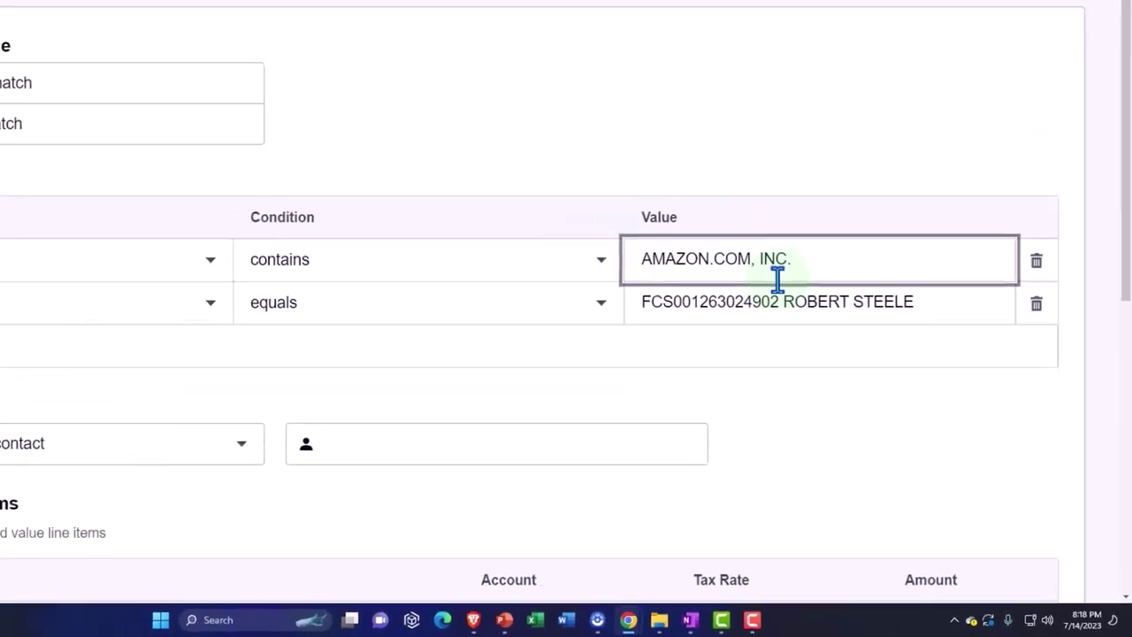
key(Tab)
key(Tab)
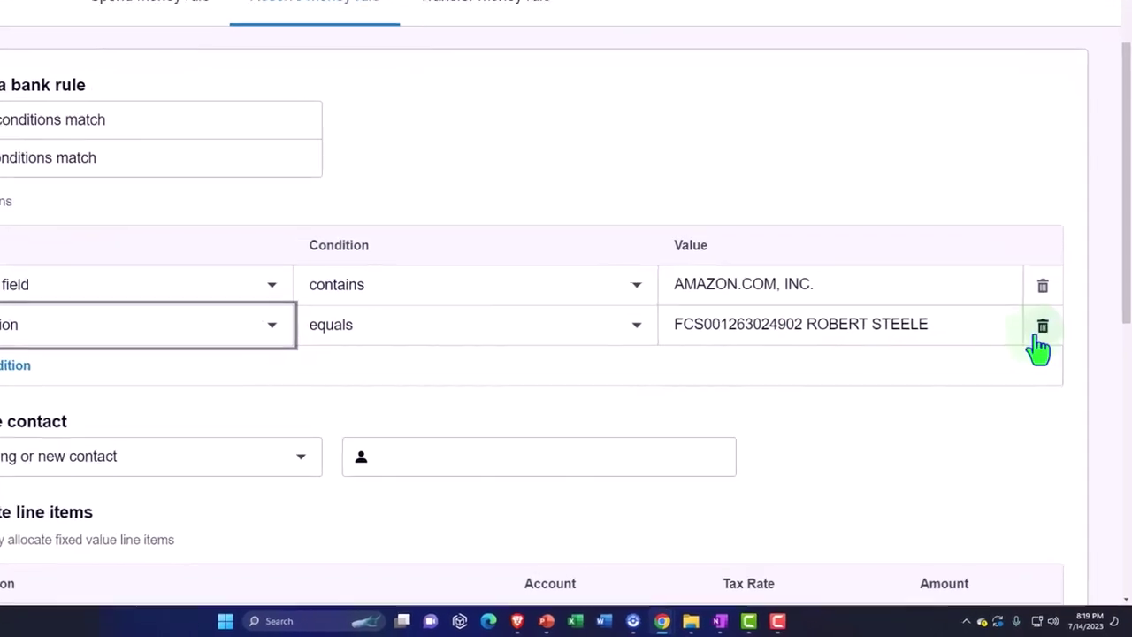
click(1034, 307)
scroll(610, 376, down, 2)
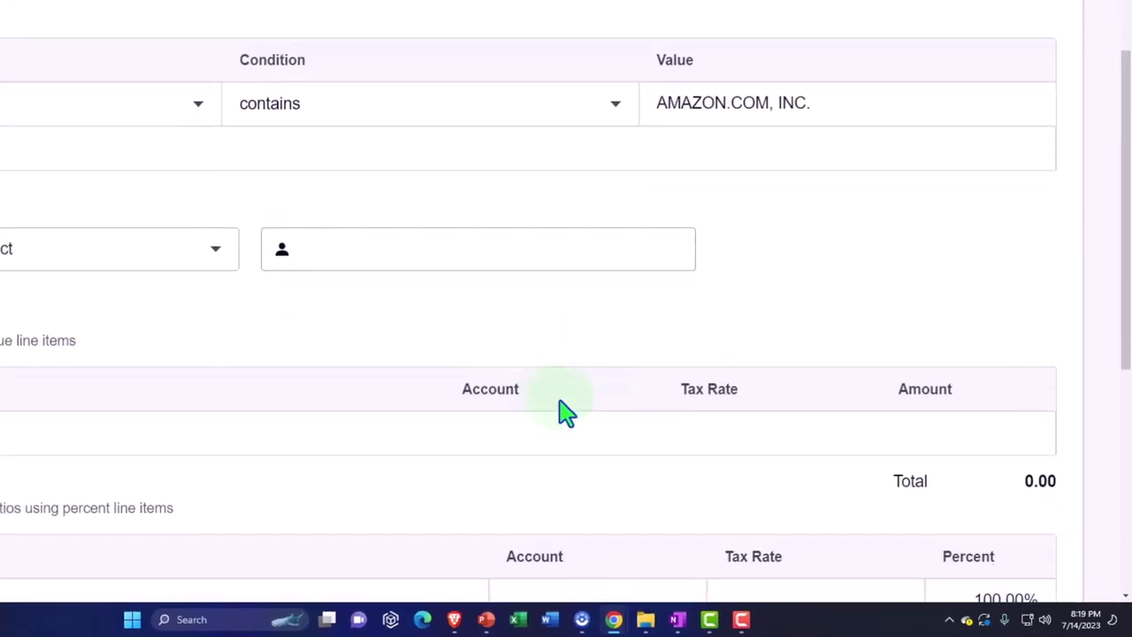
click(377, 258)
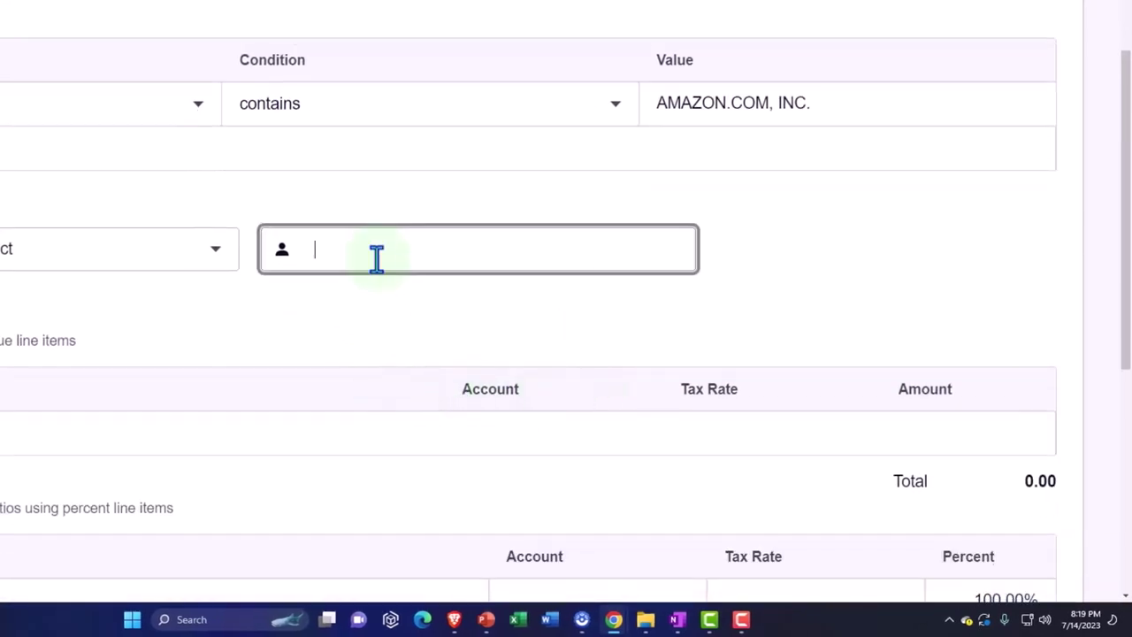
text(Am)
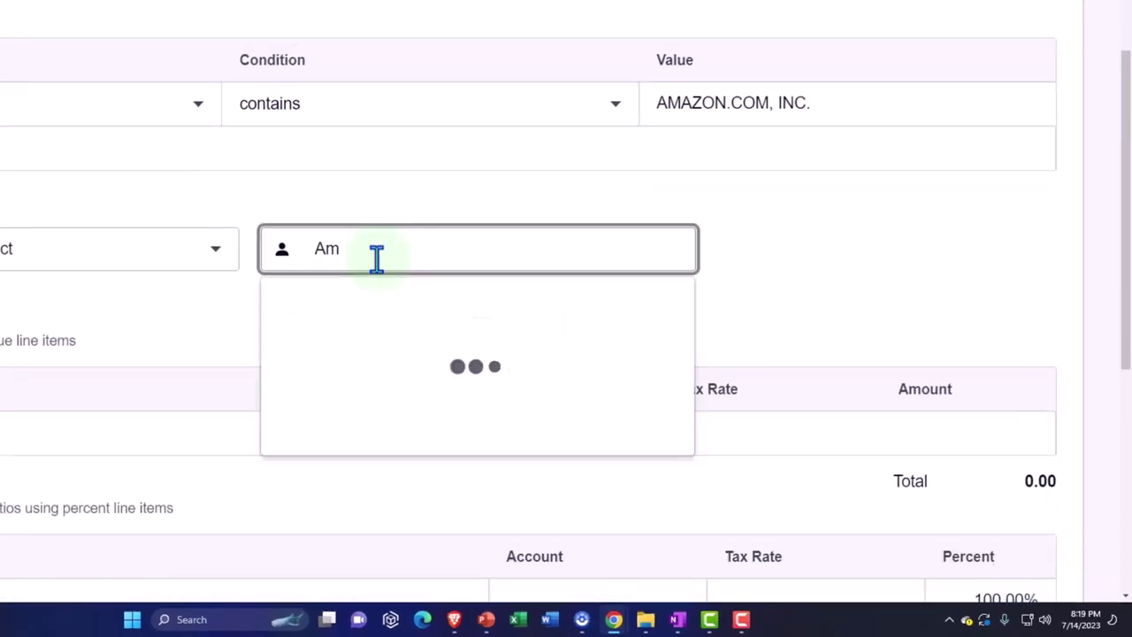
key(BackSpace)
key(BackSpace)
text(Income From Bank Feeds With Bank Rules One Customer But Two Income Accounts)
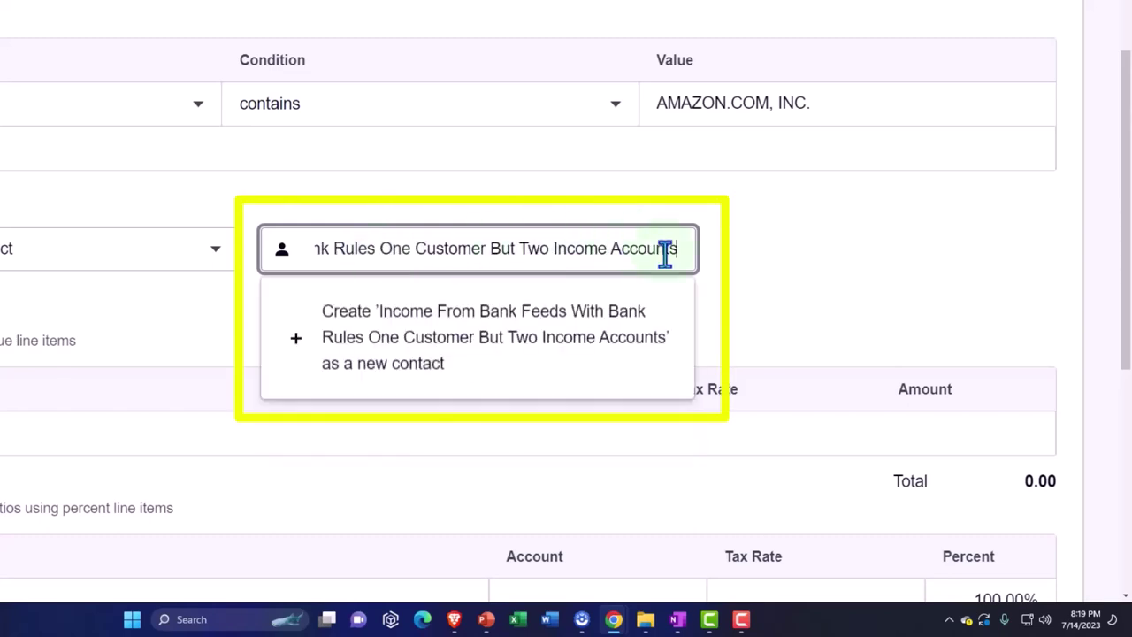
drag(677, 251, 46, 237)
key(ctrl+x)
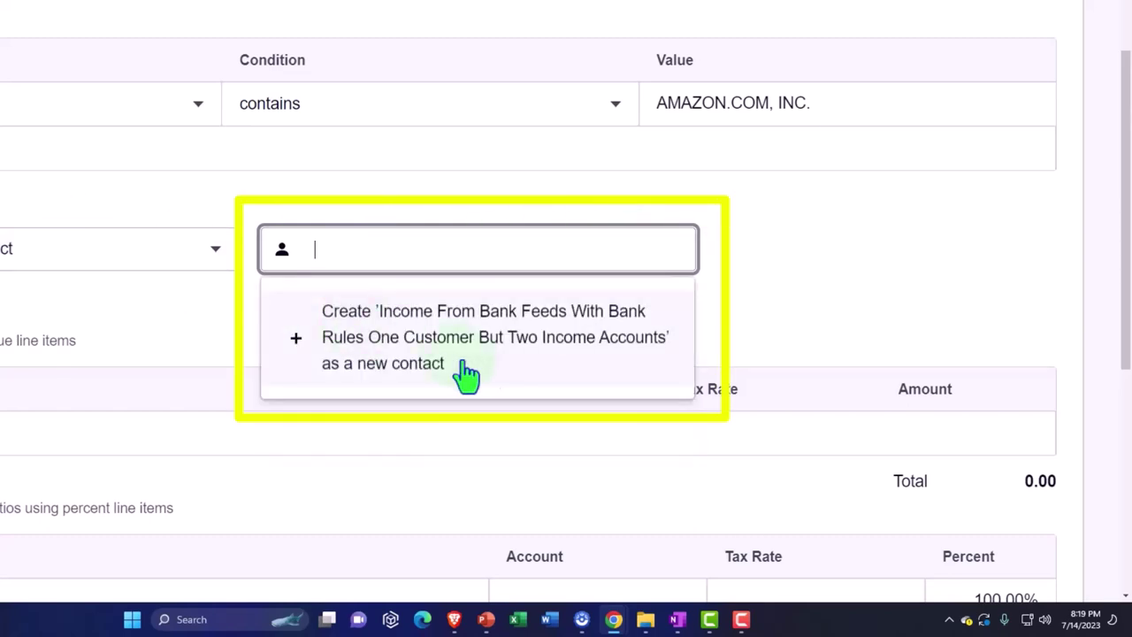
Step: Copy AMAZON.COM from the rule name and create it as the new contact for the rule
scroll(468, 374, down, 5)
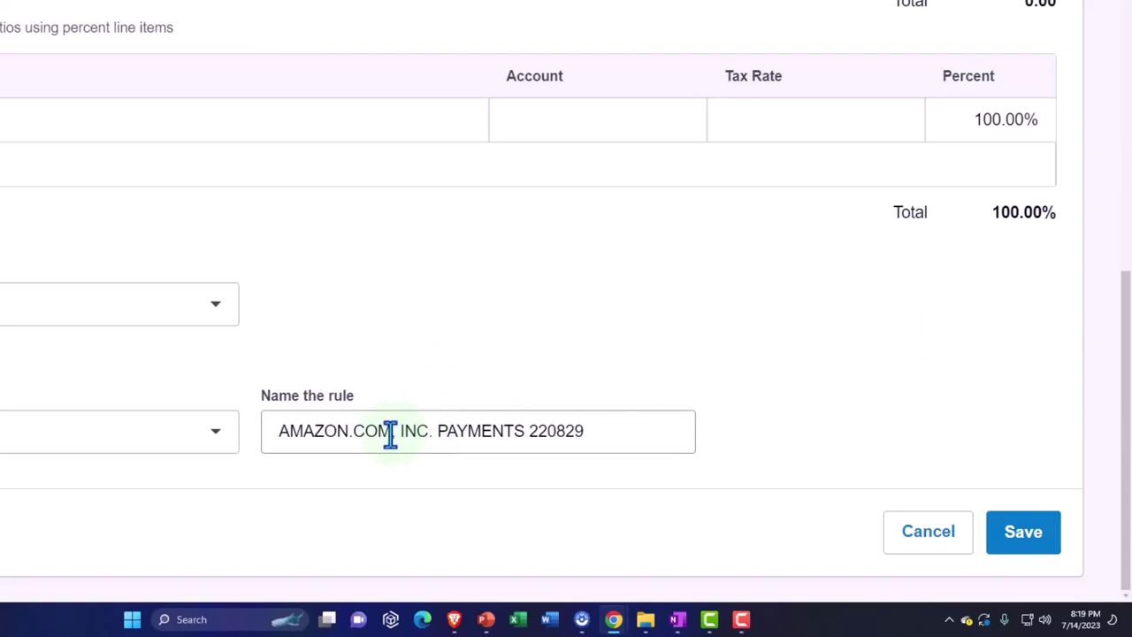
drag(390, 433, 242, 450)
scroll(266, 438, up, 5)
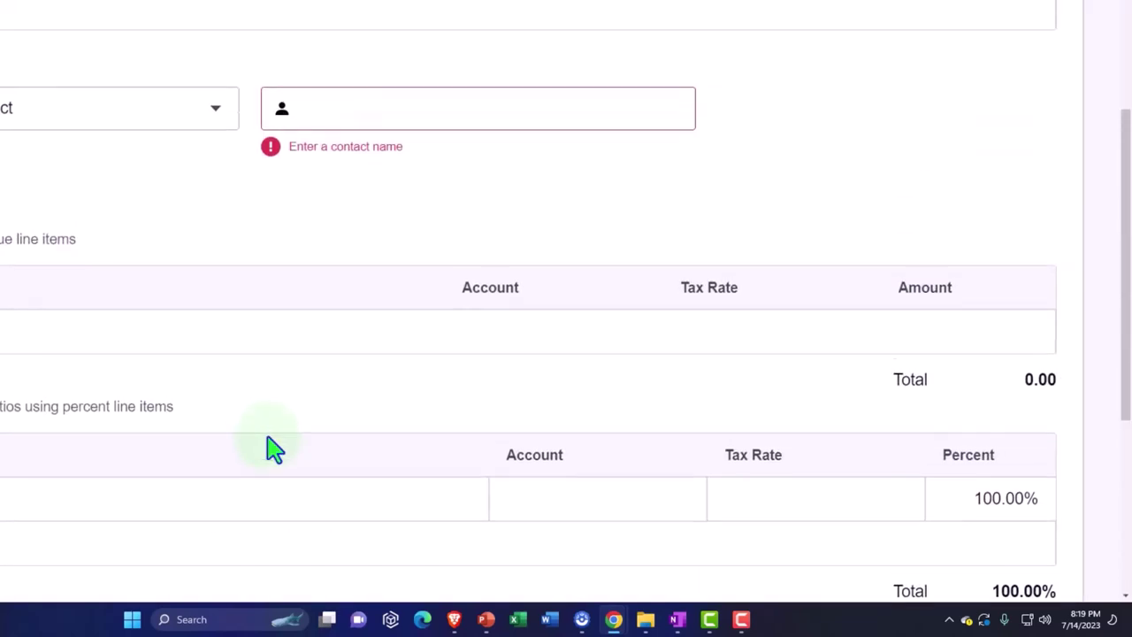
scroll(275, 449, up, 2)
click(366, 235)
key(ctrl+v)
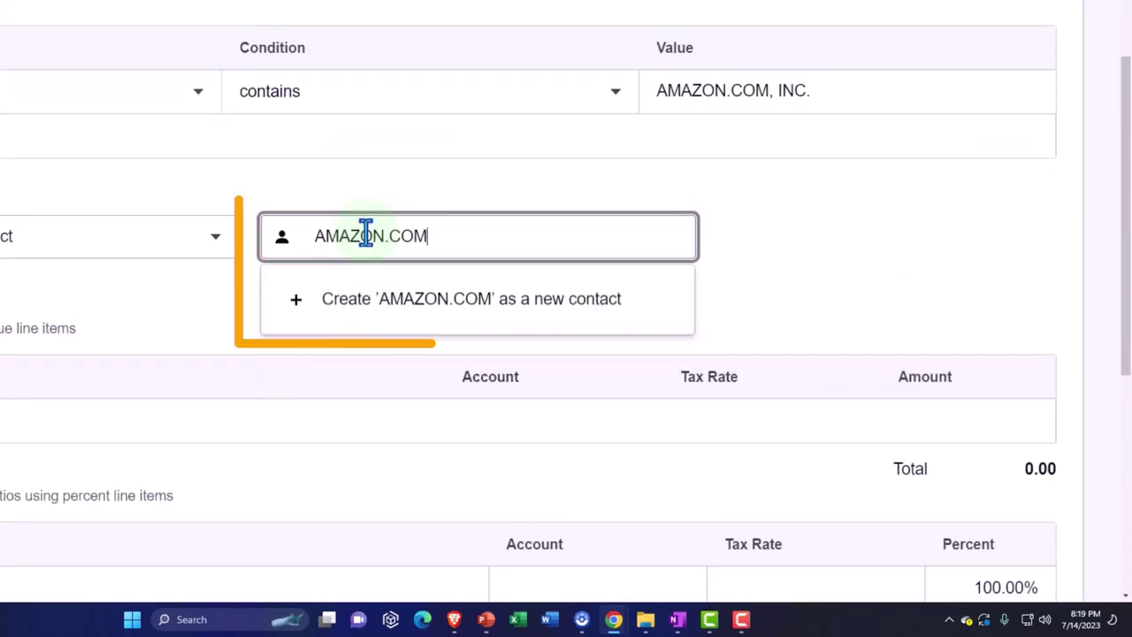
key(Tab)
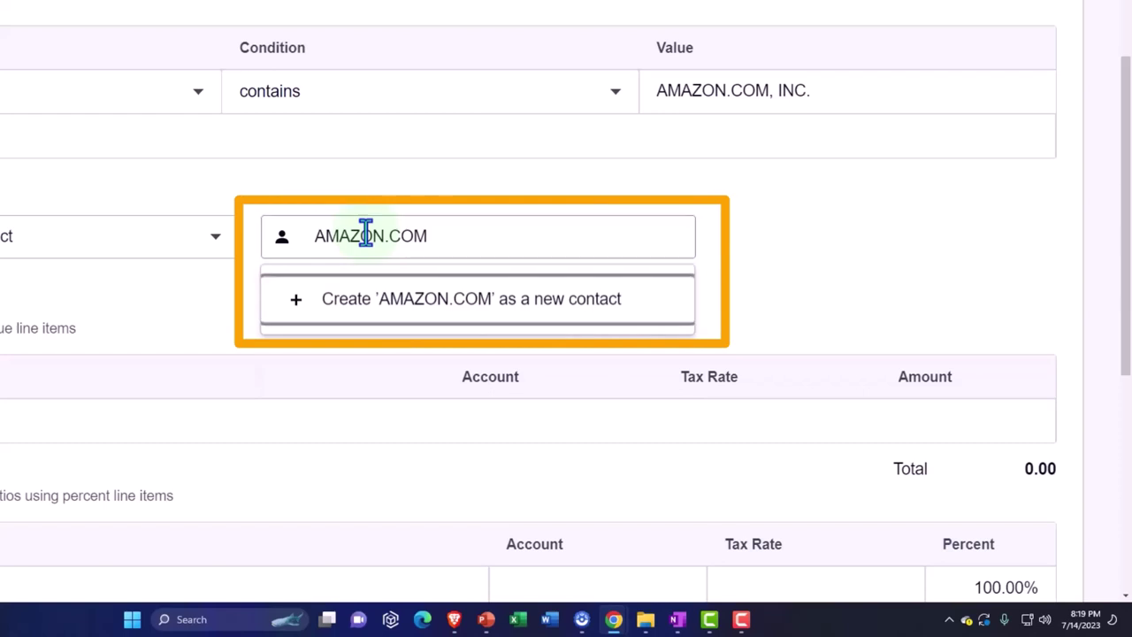
click(388, 305)
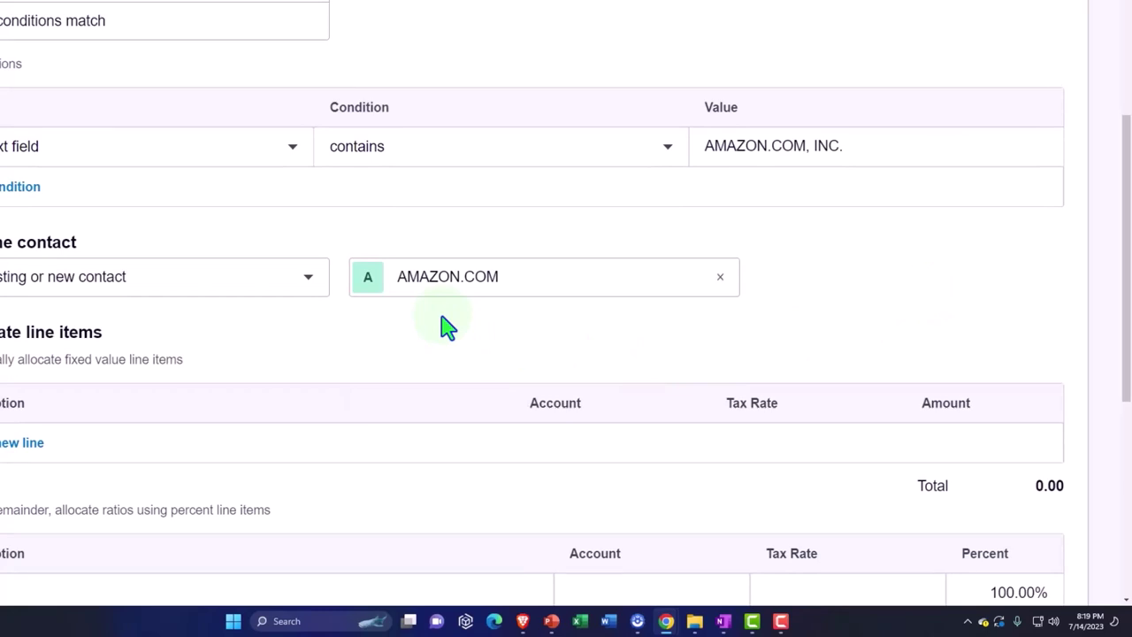
Step: Allocate the rule's percent line item to account 4360 - Amazon Prime
scroll(447, 327, down, 2)
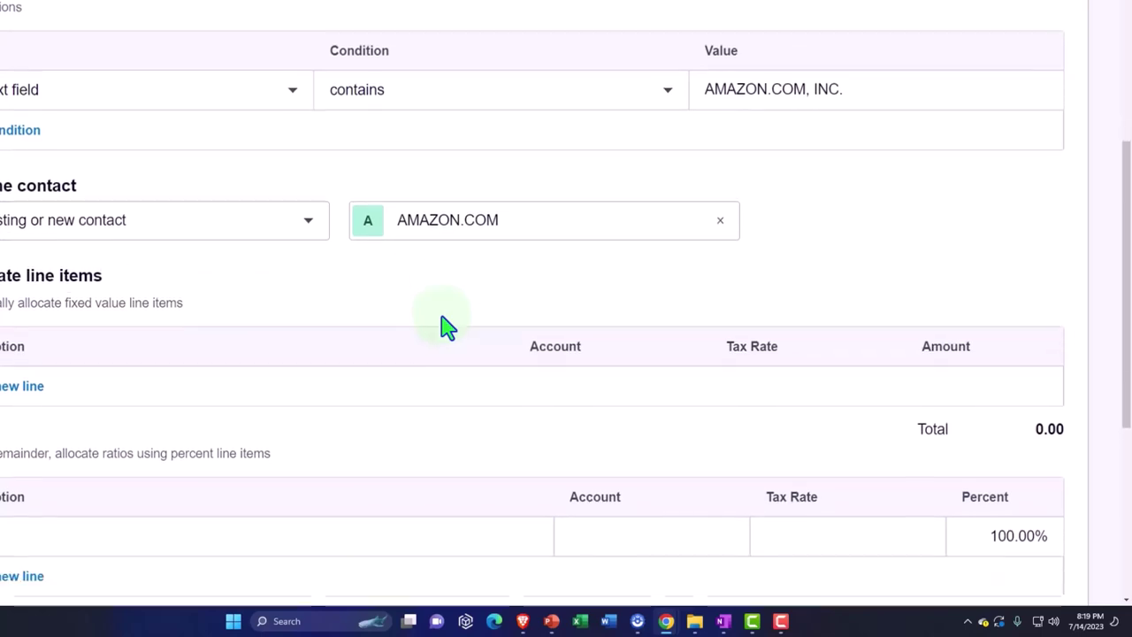
scroll(447, 328, down, 2)
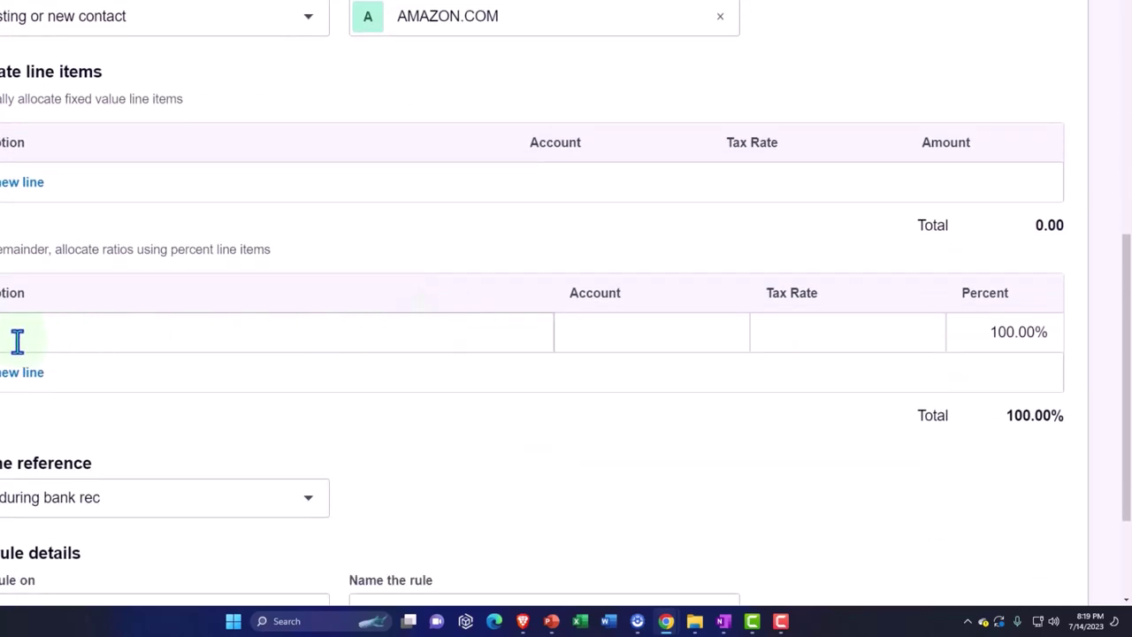
click(628, 334)
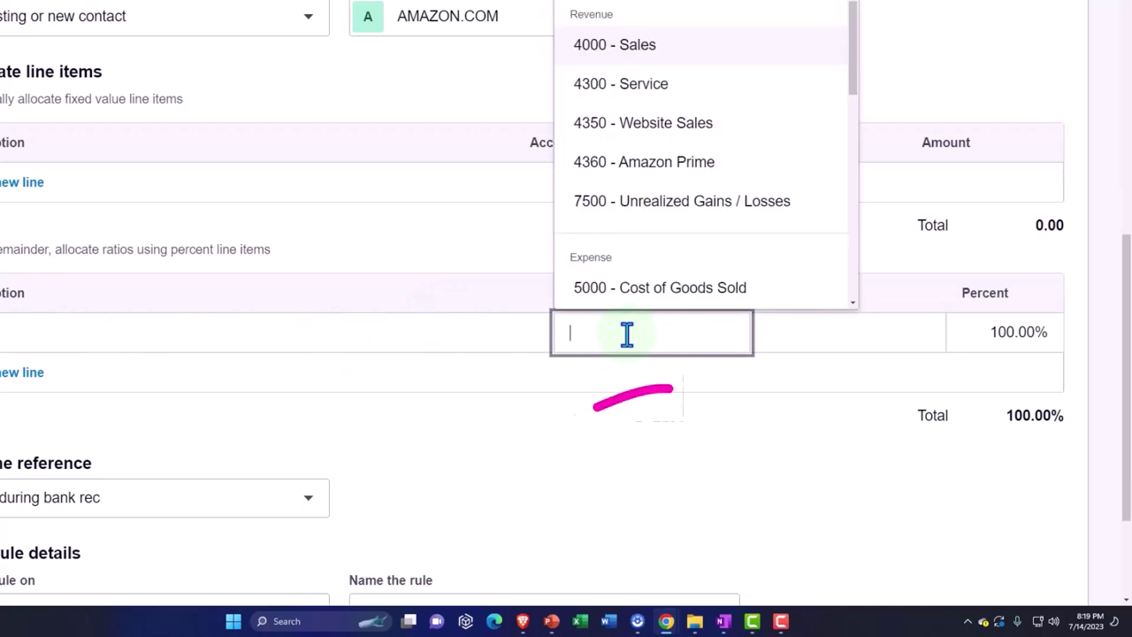
scroll(632, 323, down, 1)
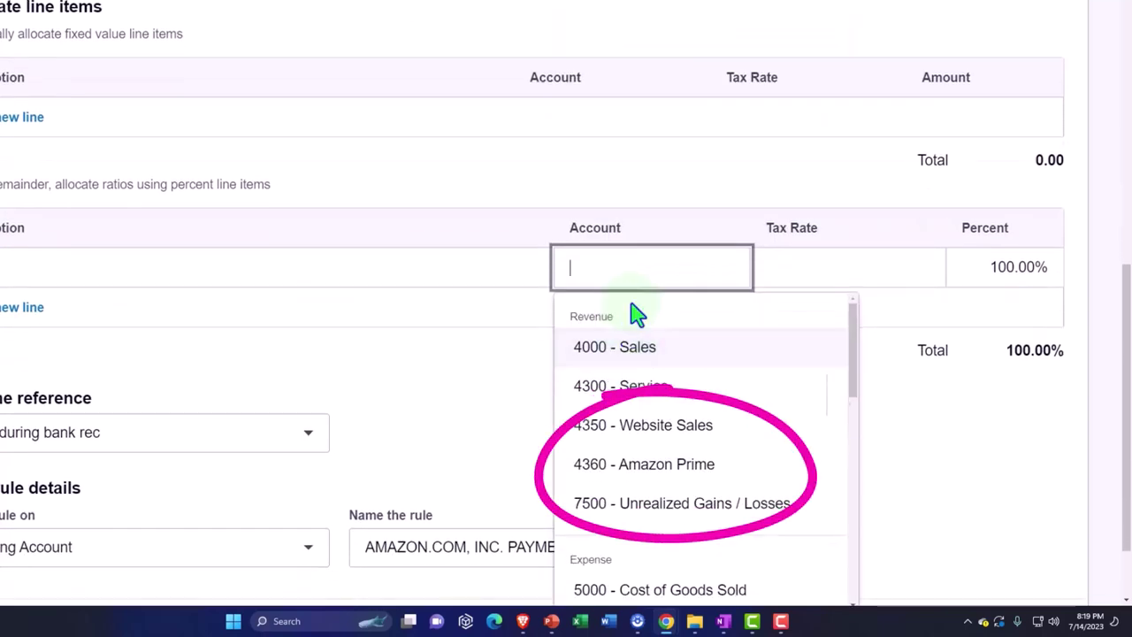
click(670, 466)
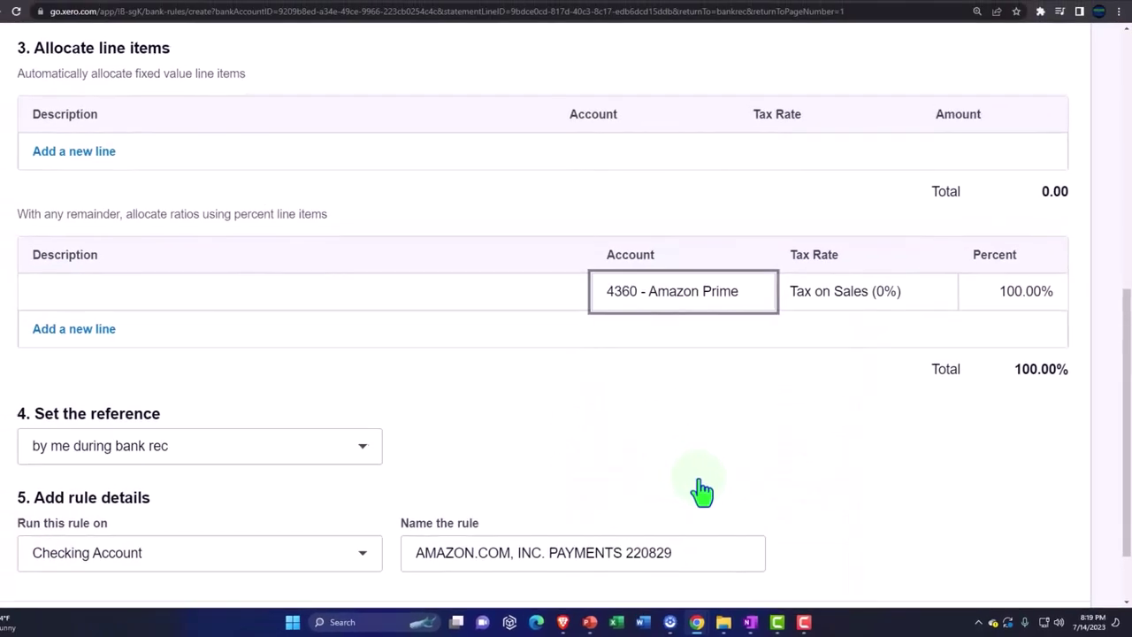
key(Tab)
key(Tab)
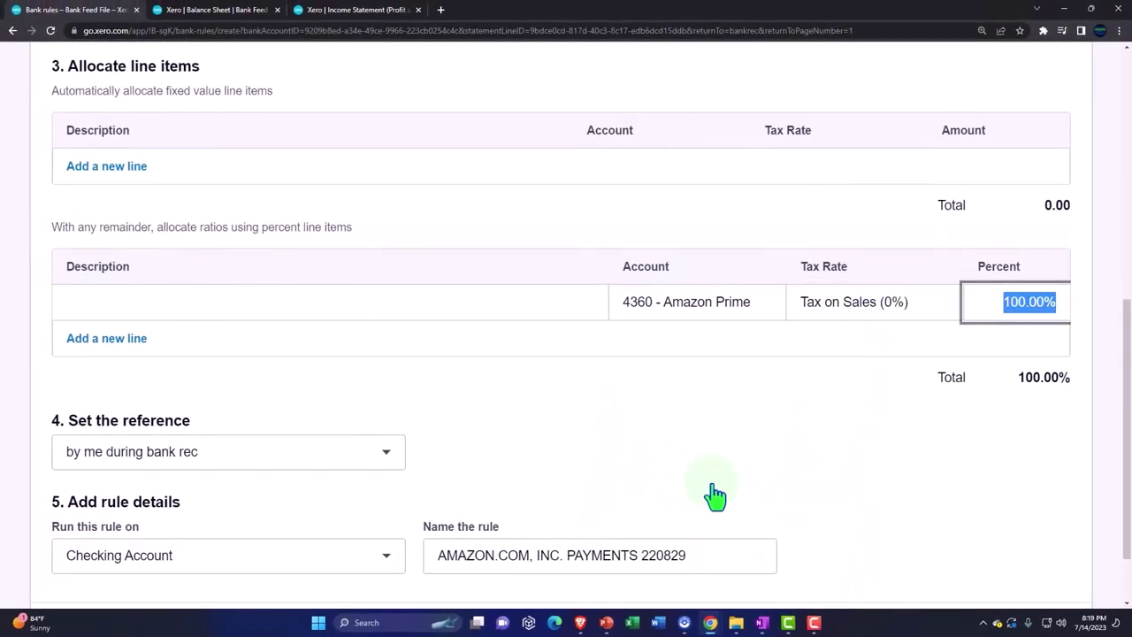
Step: Set the rule's reference to come from the Reference and save the bank rule
scroll(708, 493, down, 1)
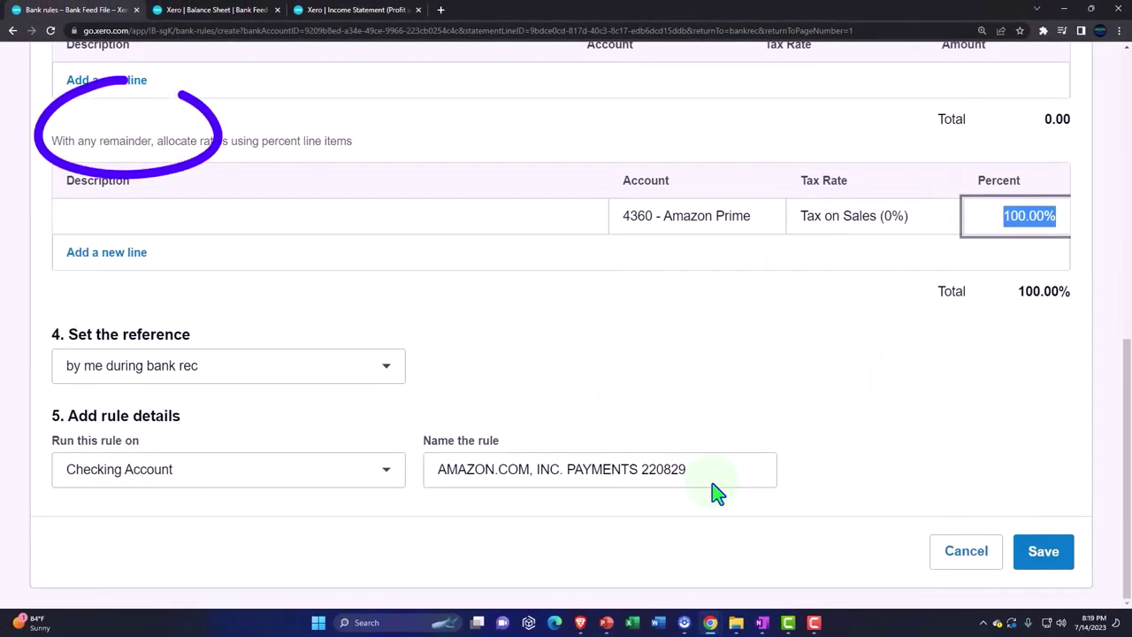
click(380, 376)
click(156, 141)
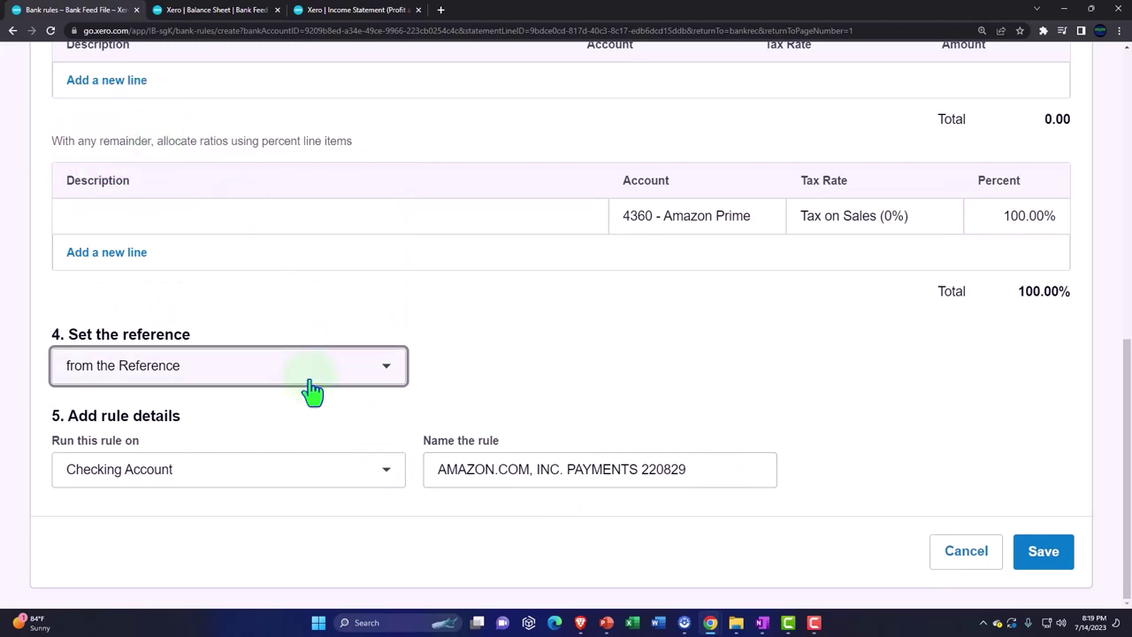
click(1044, 558)
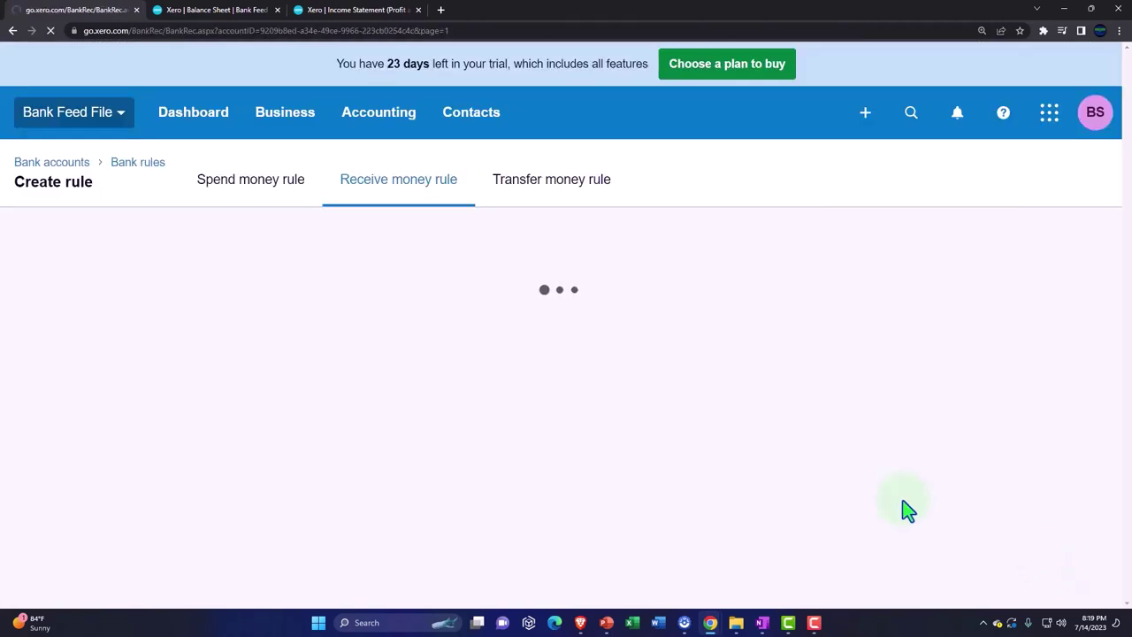
Step: Accept the Amazon rule for the 6.99 and 1.00 payments of Aug 29, 2022 to reconcile both
scroll(675, 435, down, 8)
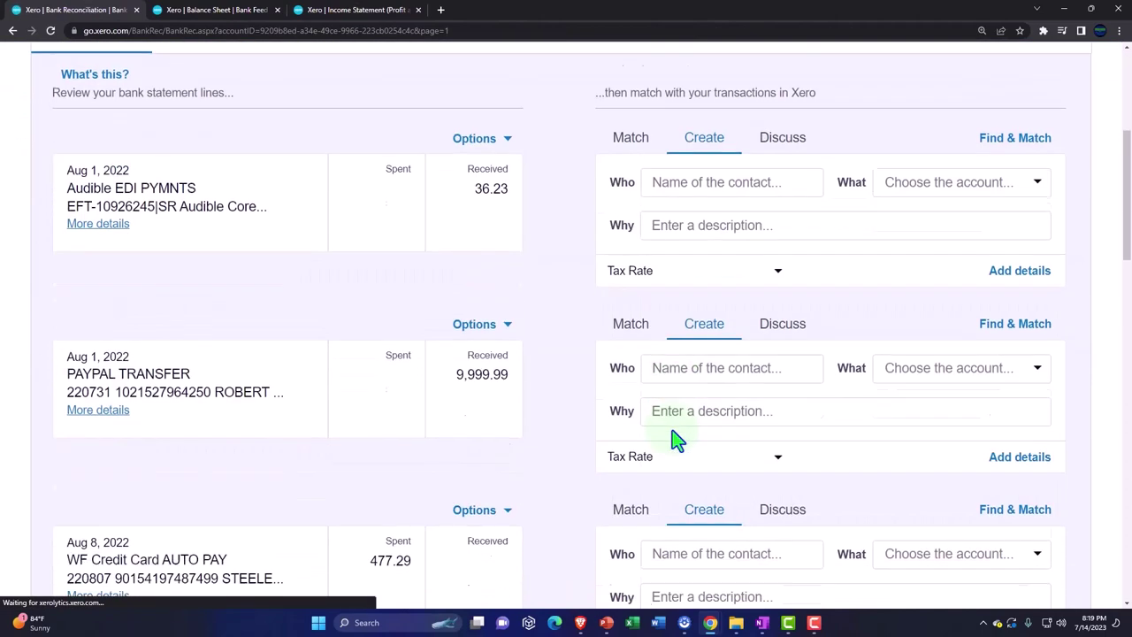
scroll(672, 430, down, 8)
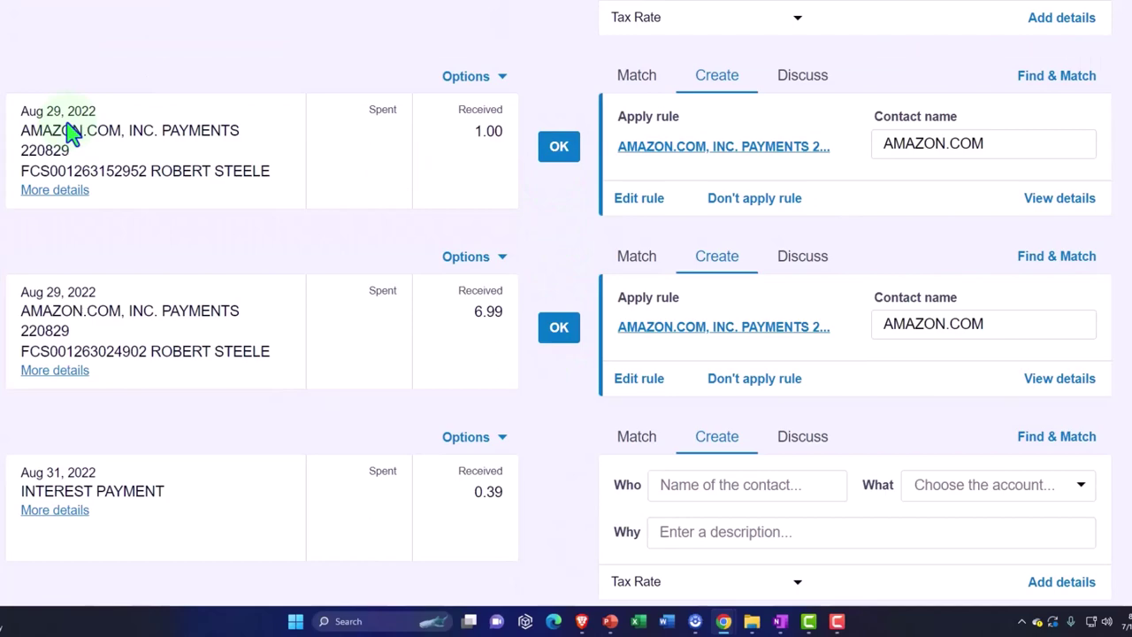
click(549, 342)
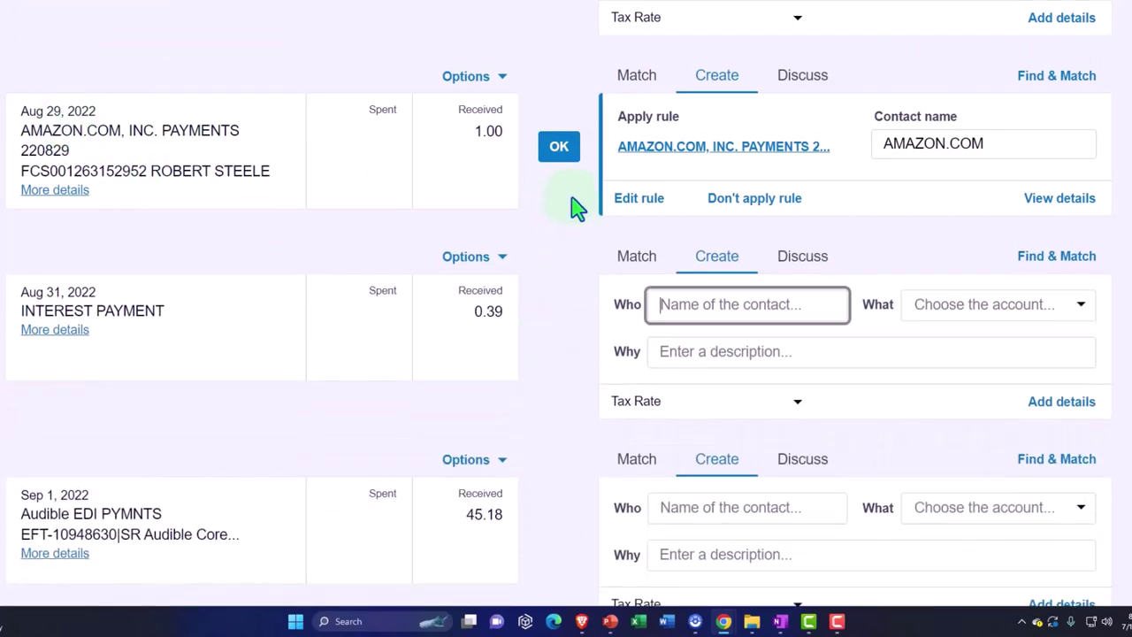
click(566, 155)
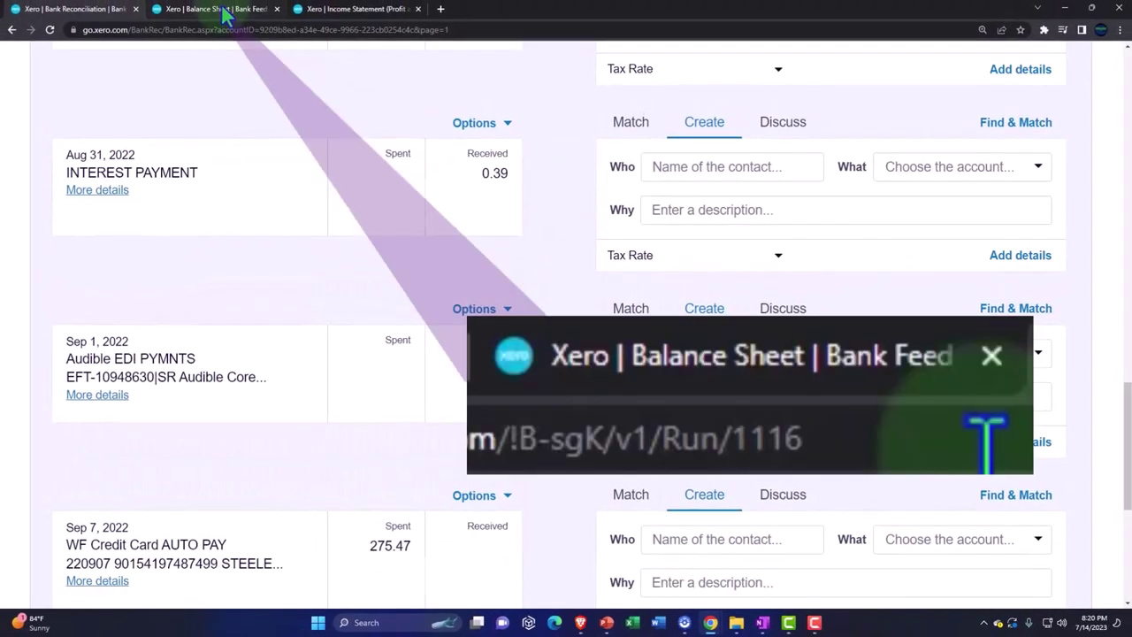
Step: Update the Balance Sheet report and examine the Checking Account and equity lines
click(221, 10)
click(986, 267)
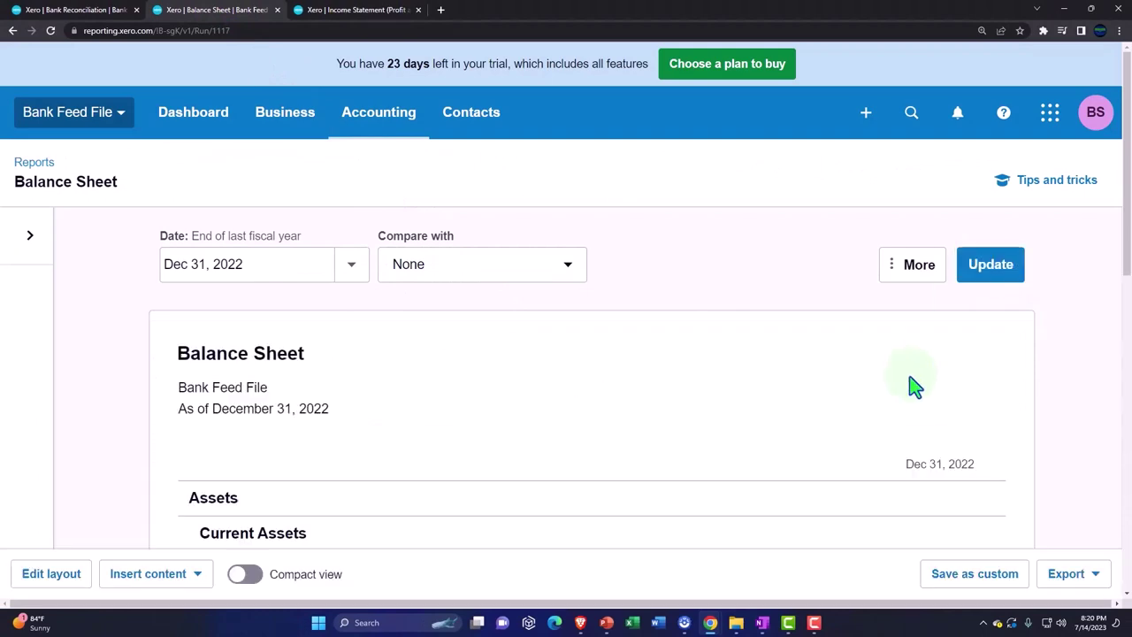
scroll(916, 384, down, 6)
scroll(916, 383, down, 2)
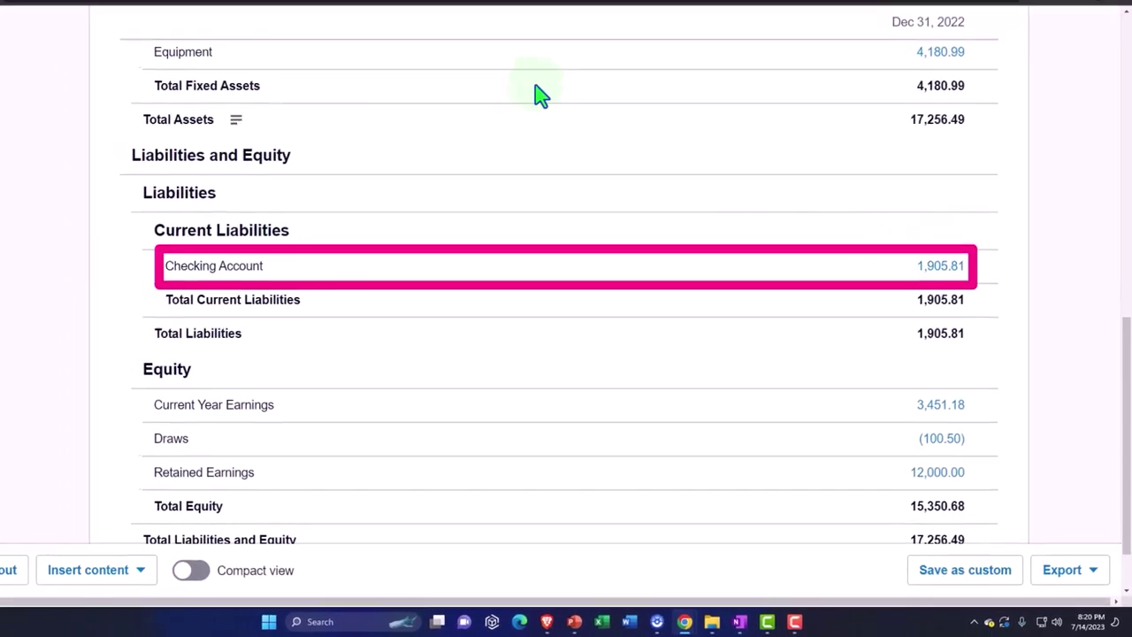
Step: Update the Income Statement for the year ended December 31, 2022 and examine the Amazon Prime income line
click(324, 10)
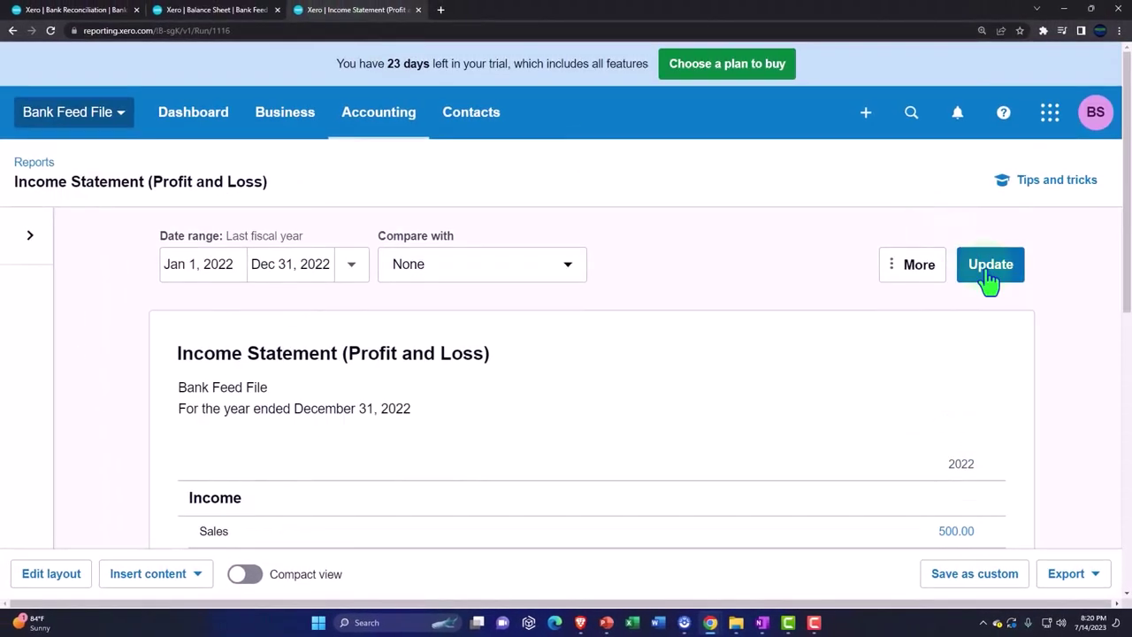
click(989, 266)
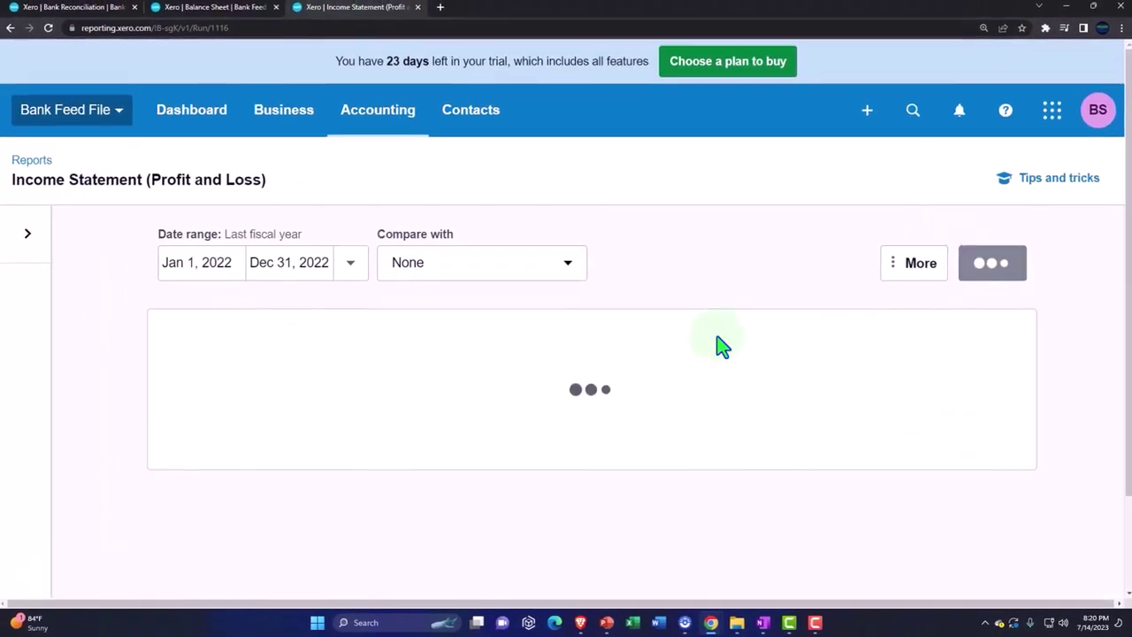
scroll(712, 336, down, 3)
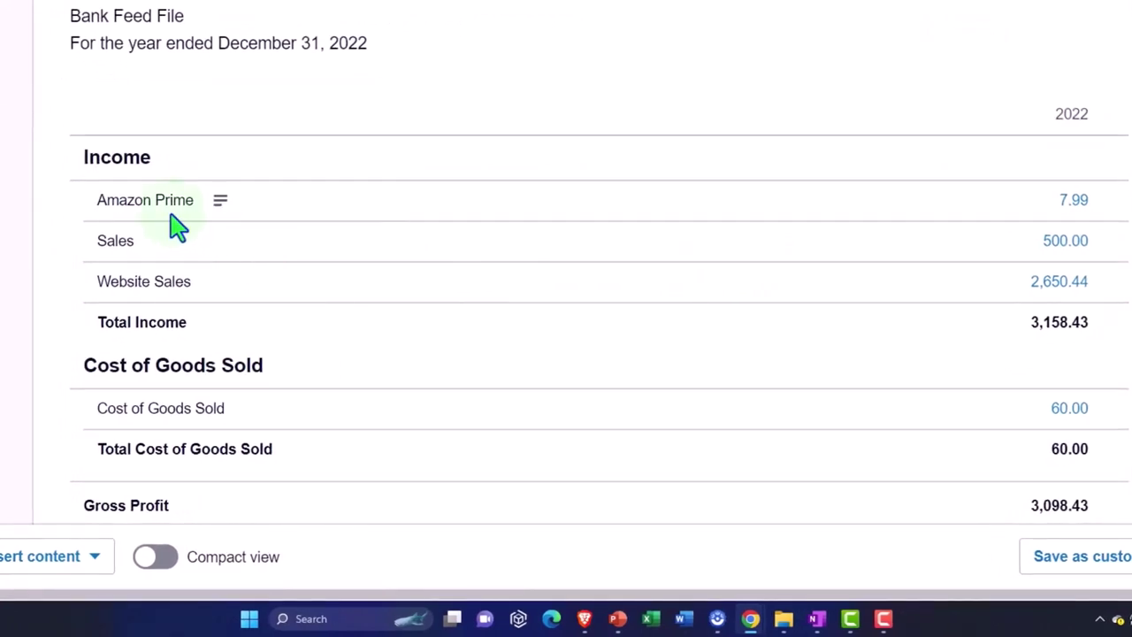
Step: Examine the transactions behind the Amazon Prime income amount and return to the Income Statement
click(1076, 207)
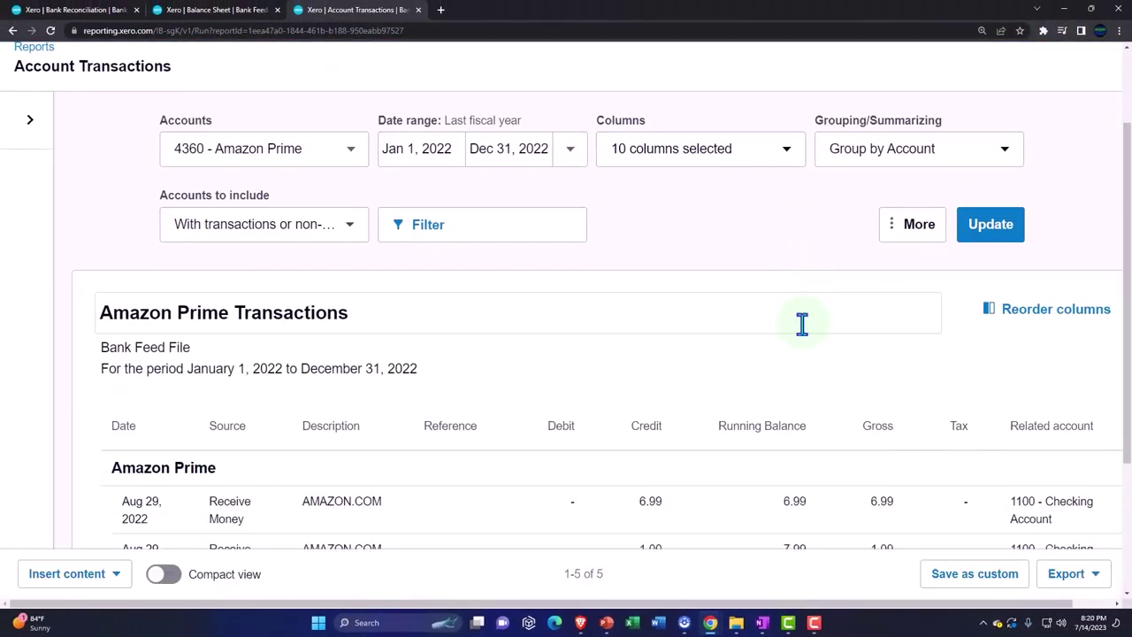
scroll(802, 324, down, 3)
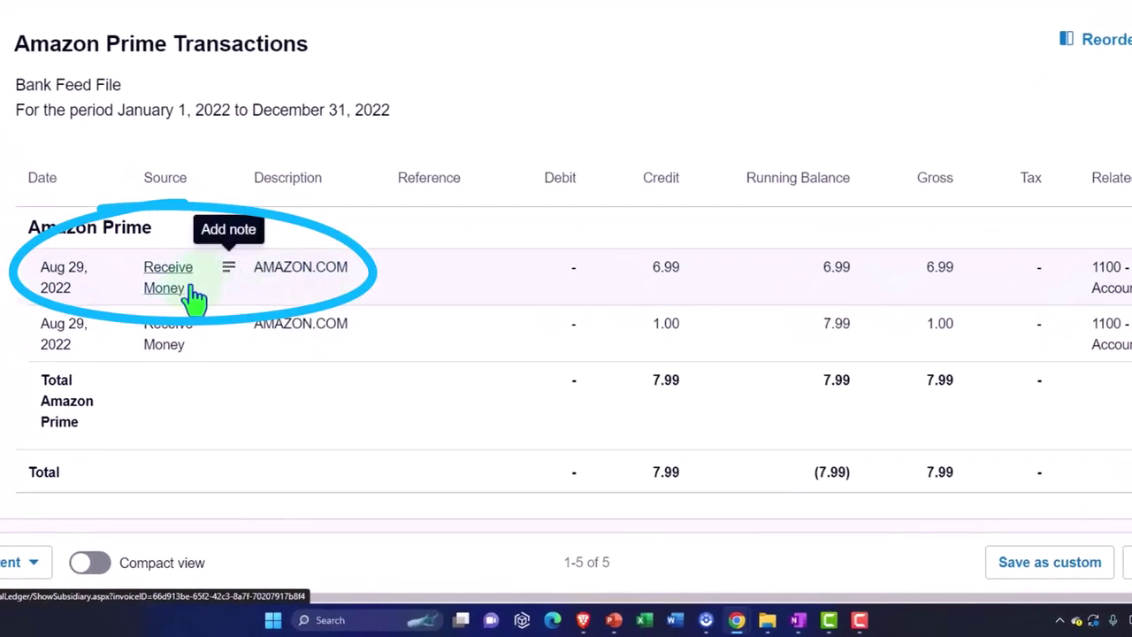
scroll(221, 300, up, 5)
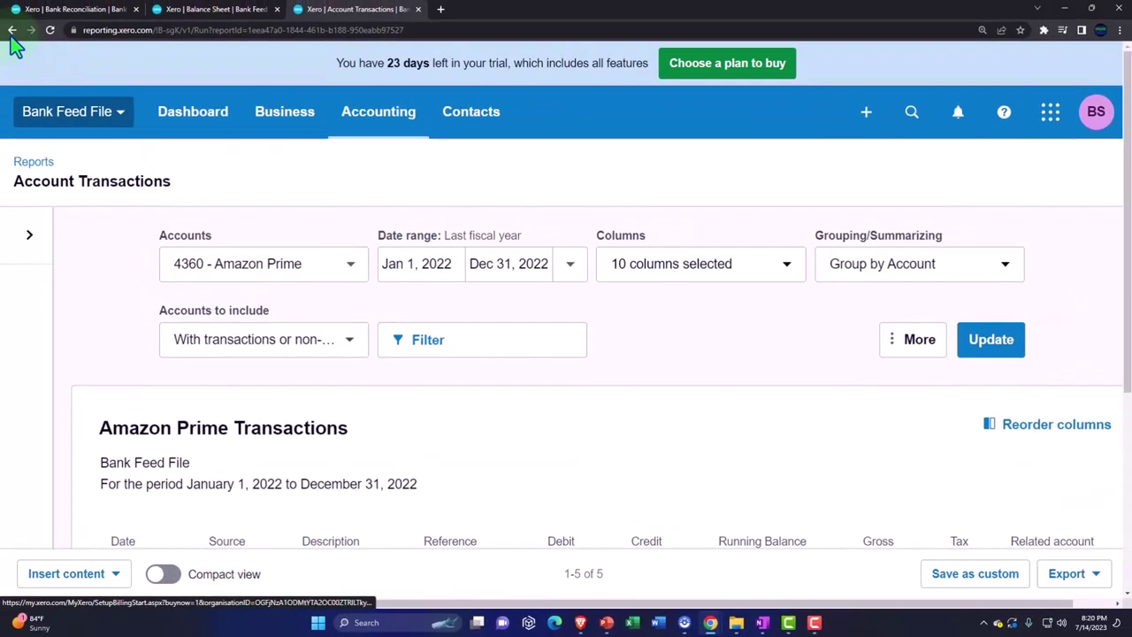
click(12, 32)
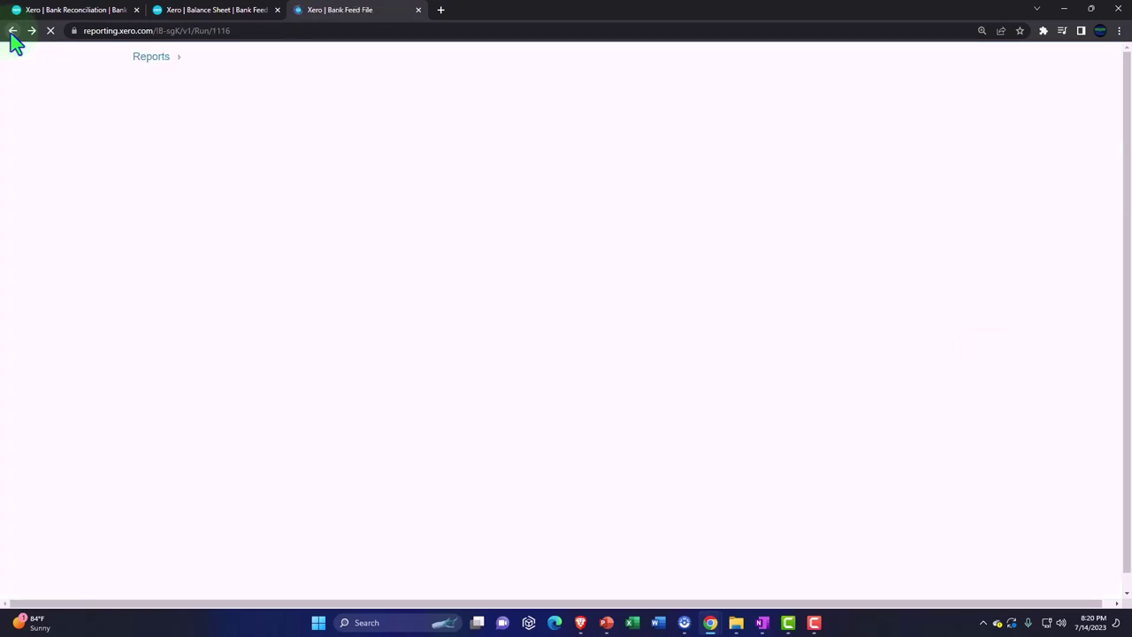
Step: Add details to the Sep 29, 2022 Amazon payment of 9.58 in the bank reconciliation, creating AMAZON SERVICES as its new contact
click(86, 10)
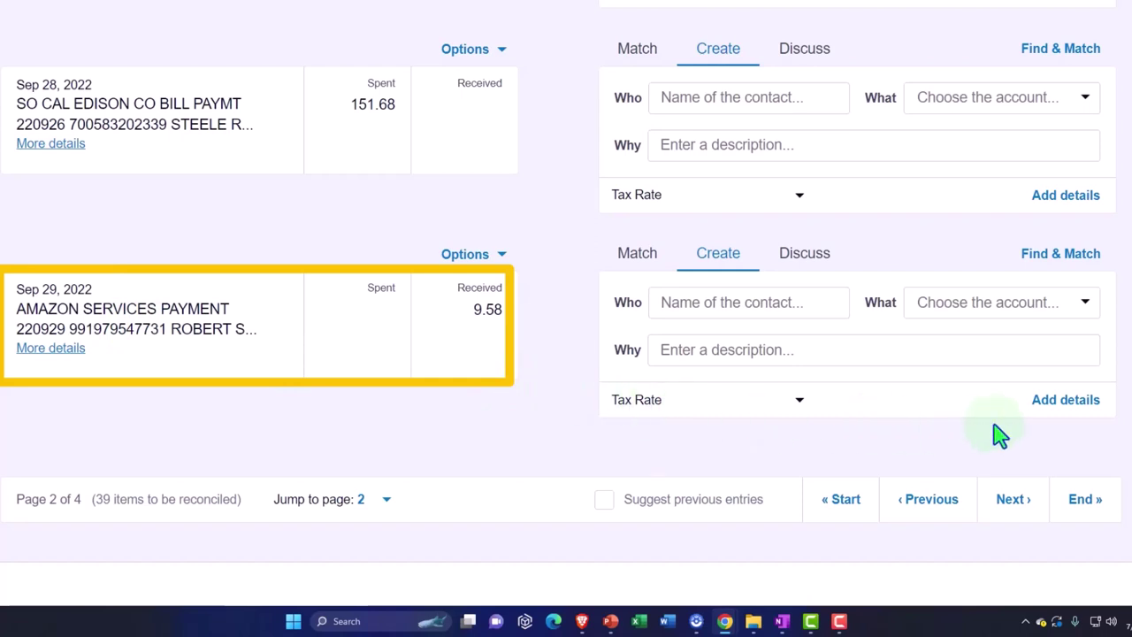
click(1061, 409)
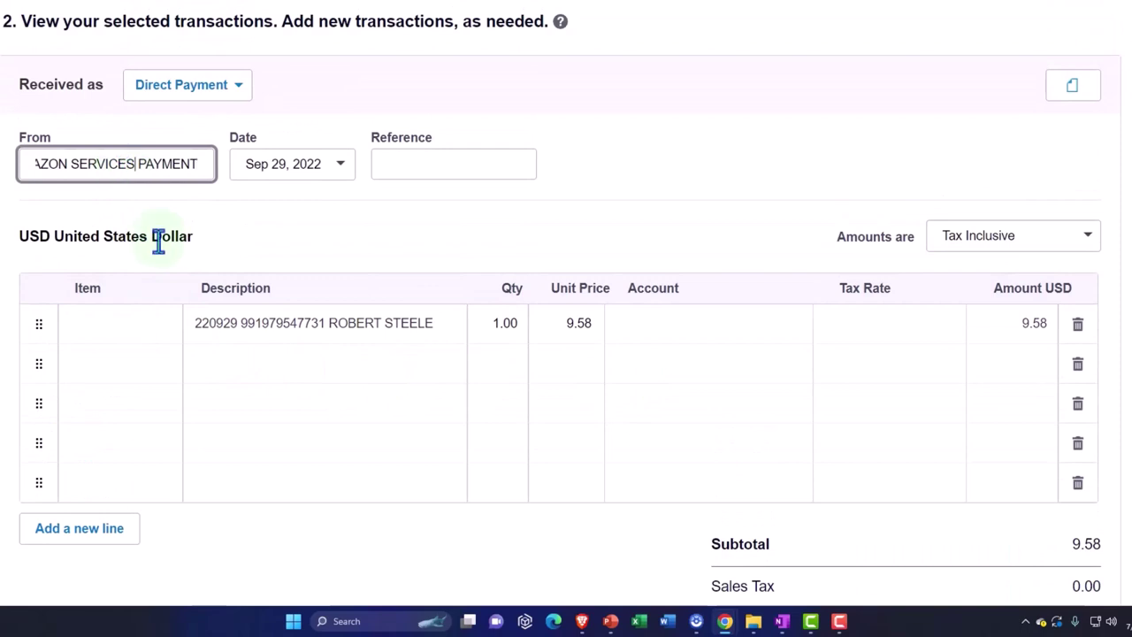
key(BackSpace)
key(BackSpace)
key(BackSpace)
key(BackSpace)
key(BackSpace)
key(BackSpace)
key(BackSpace)
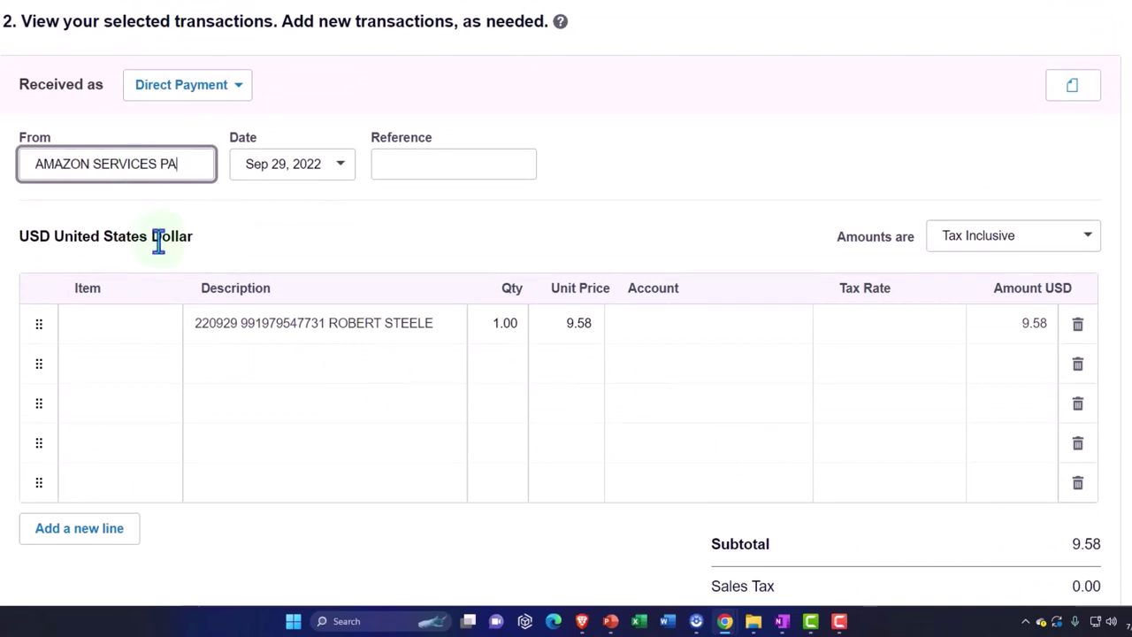
key(BackSpace)
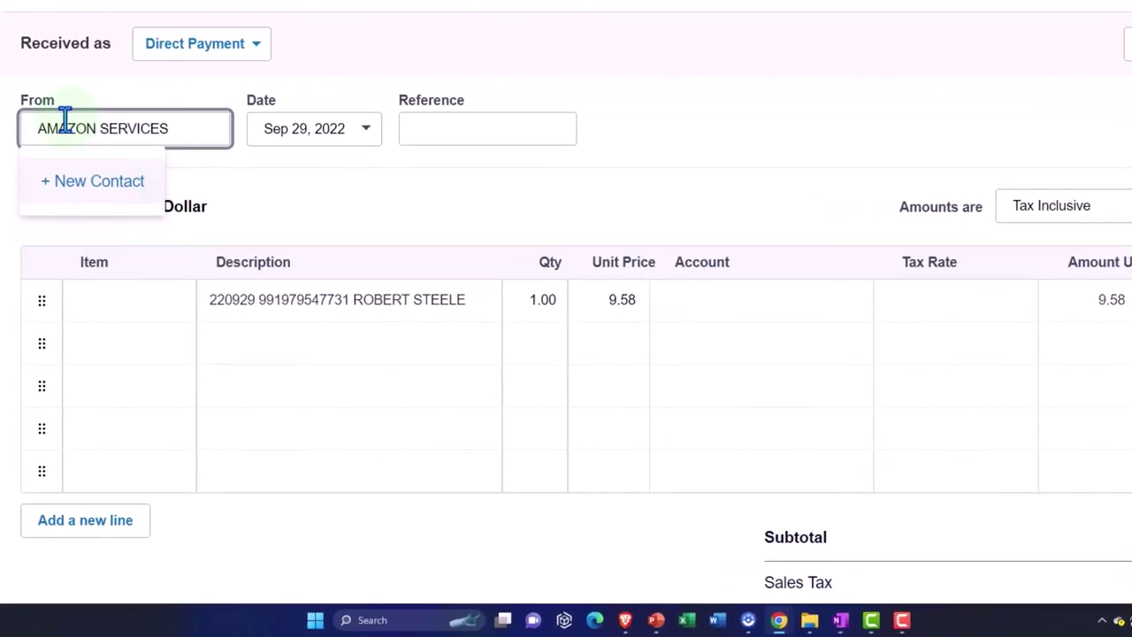
click(73, 186)
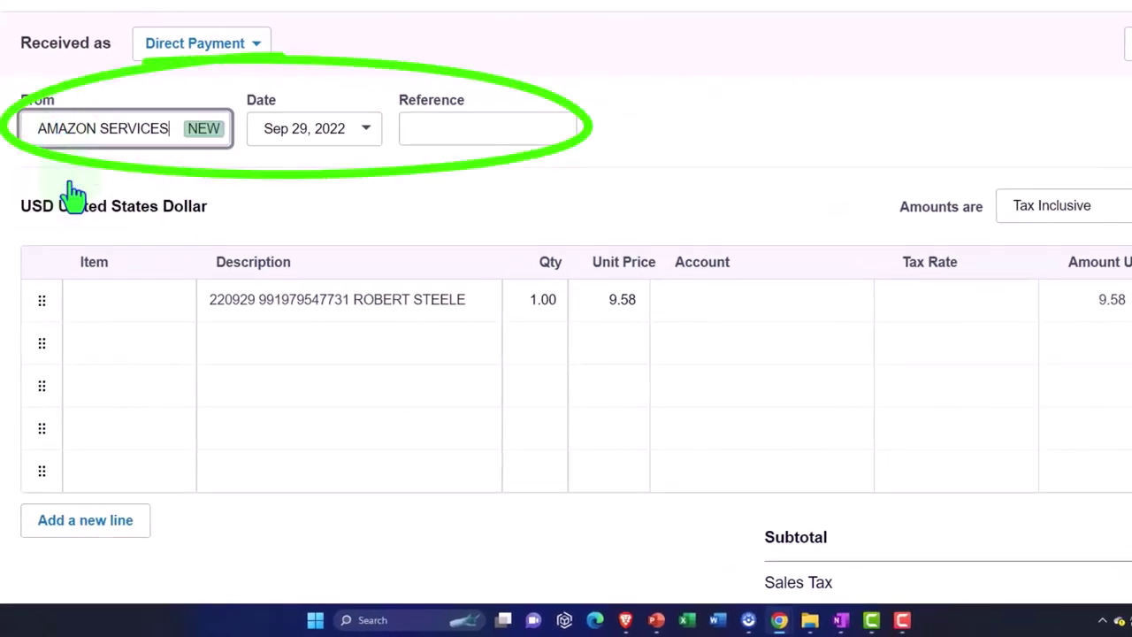
Step: Check the existing revenue accounts for the 9.58 payment line and start adding a new account
key(Tab)
key(Tab)
key(Tab)
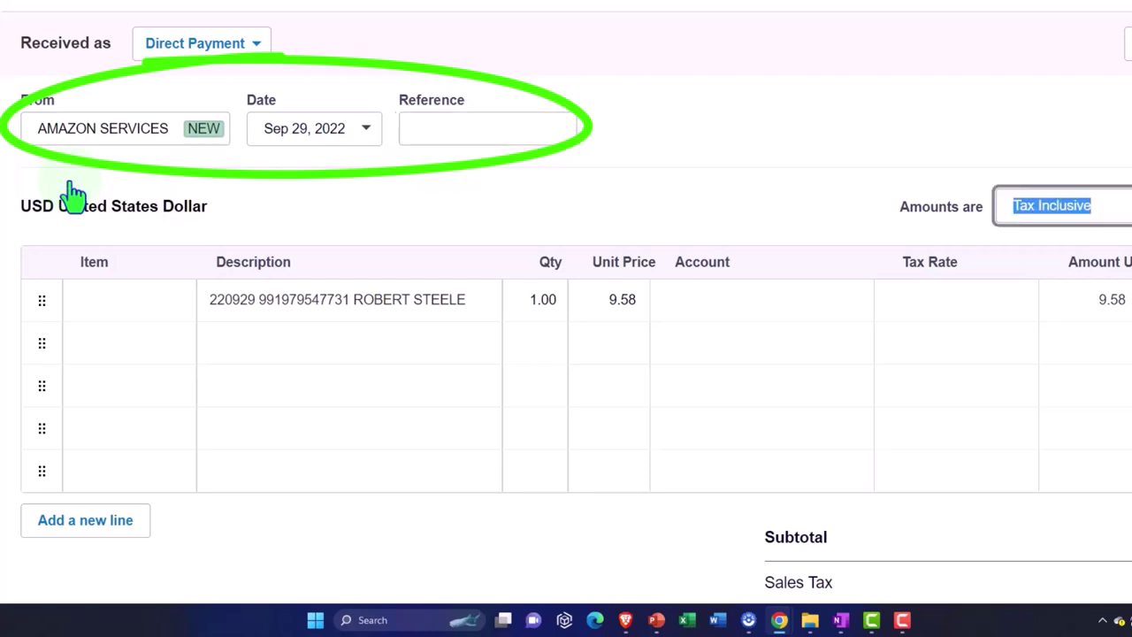
key(Tab)
key(Tab)
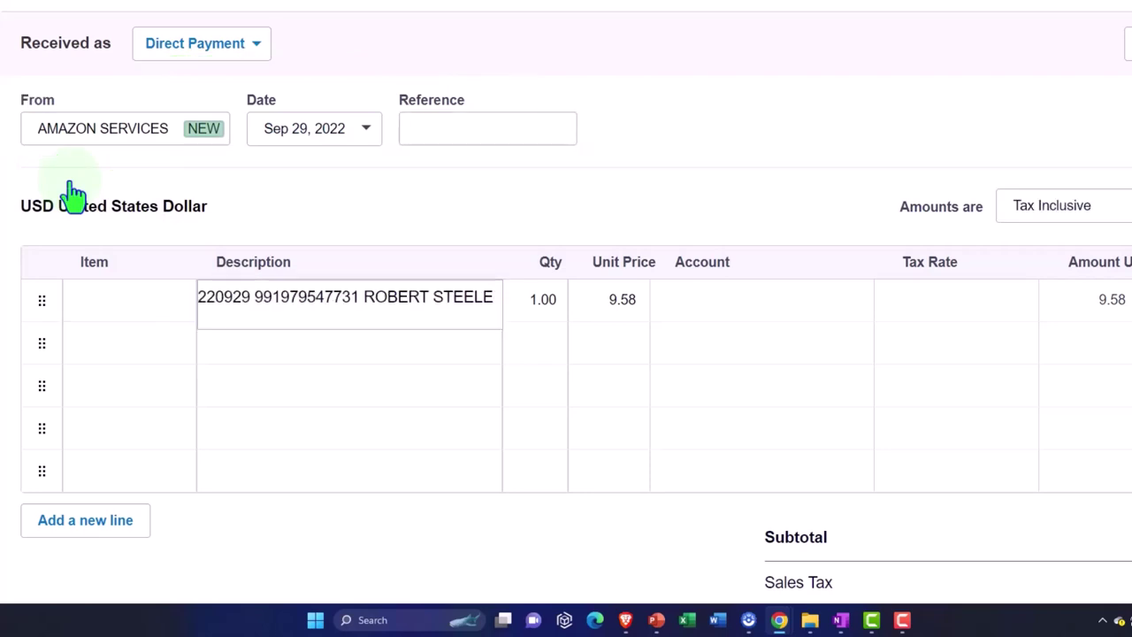
key(Tab)
key(Tab)
key(Tab)
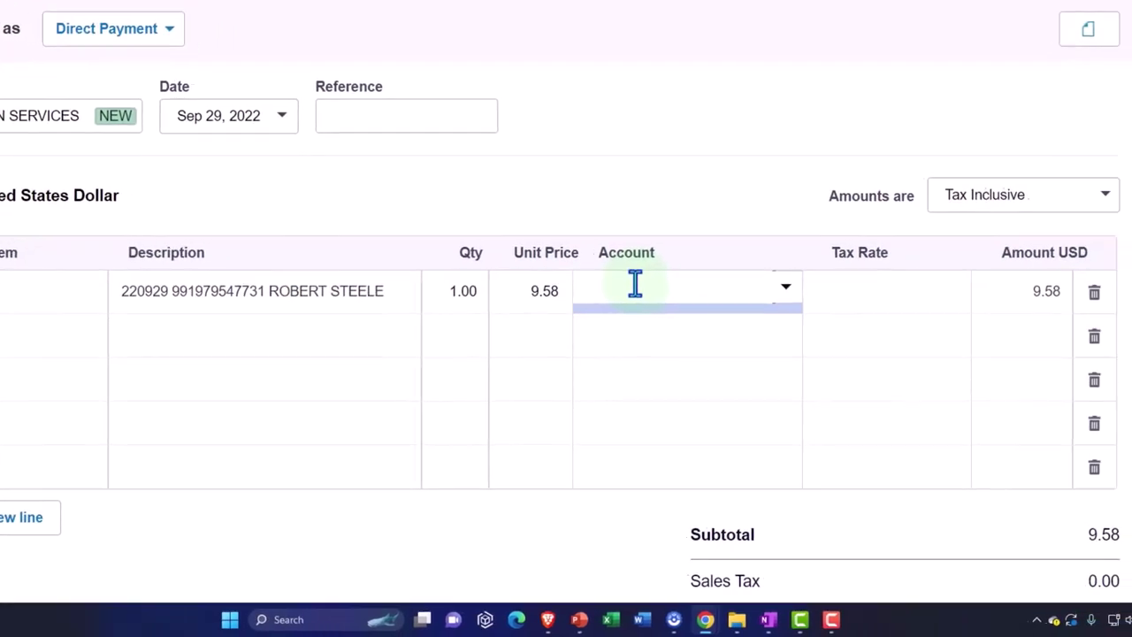
click(691, 288)
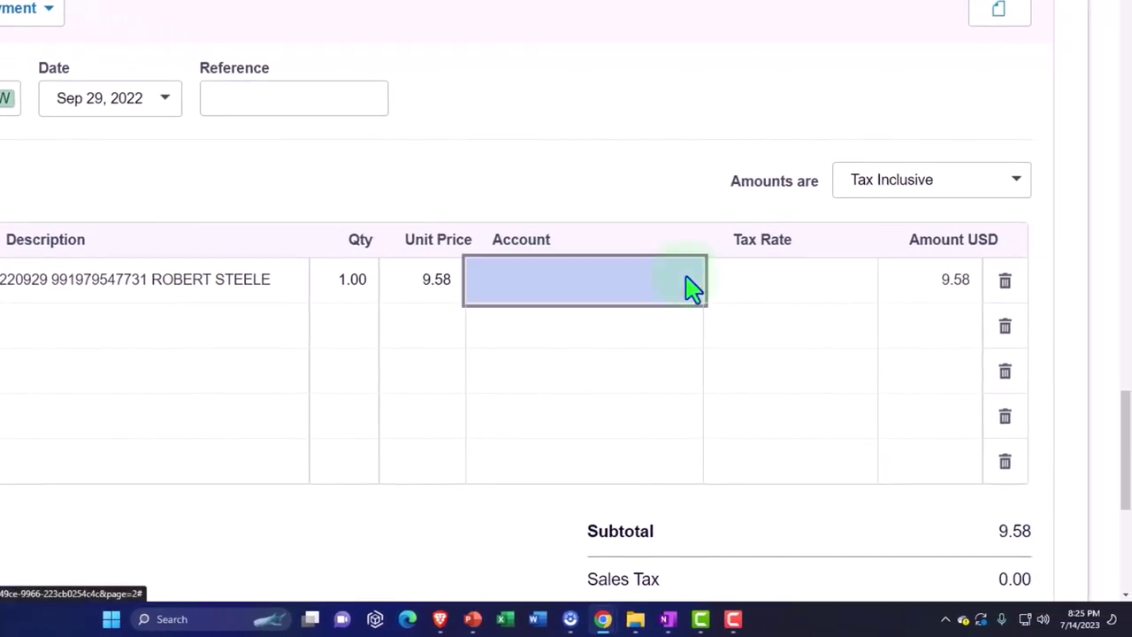
scroll(694, 157, down, 5)
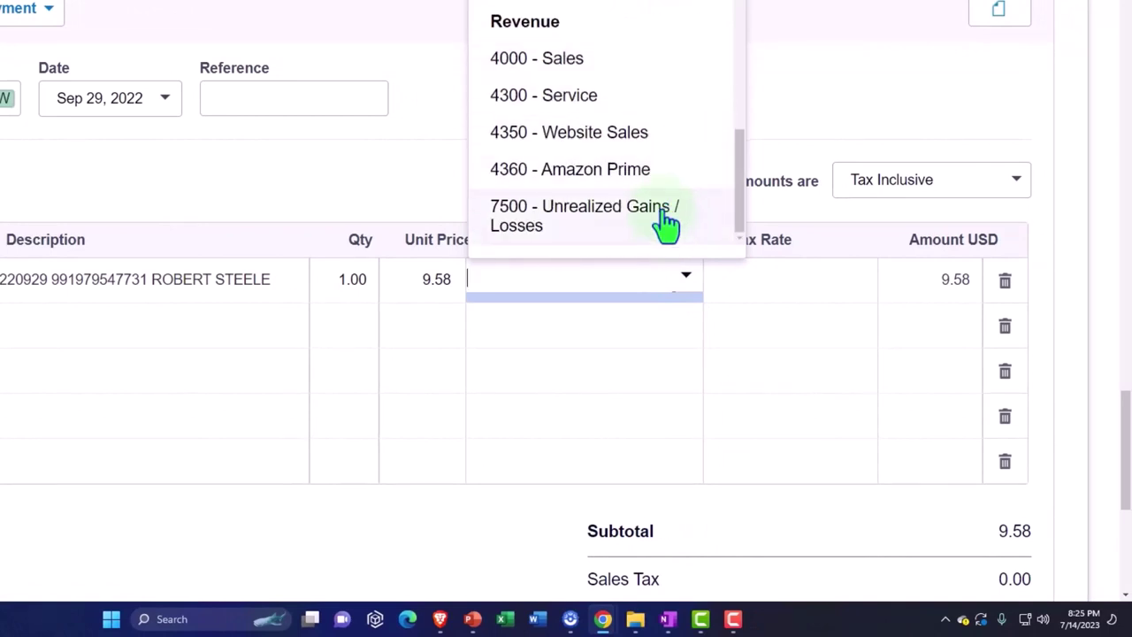
scroll(668, 221, up, 10)
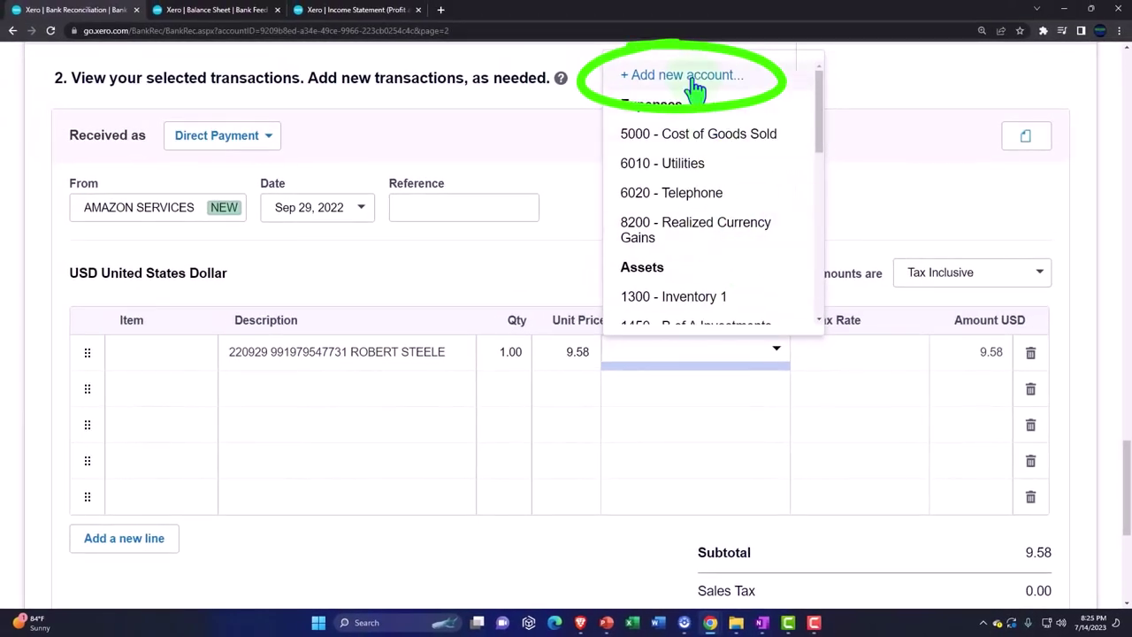
click(693, 78)
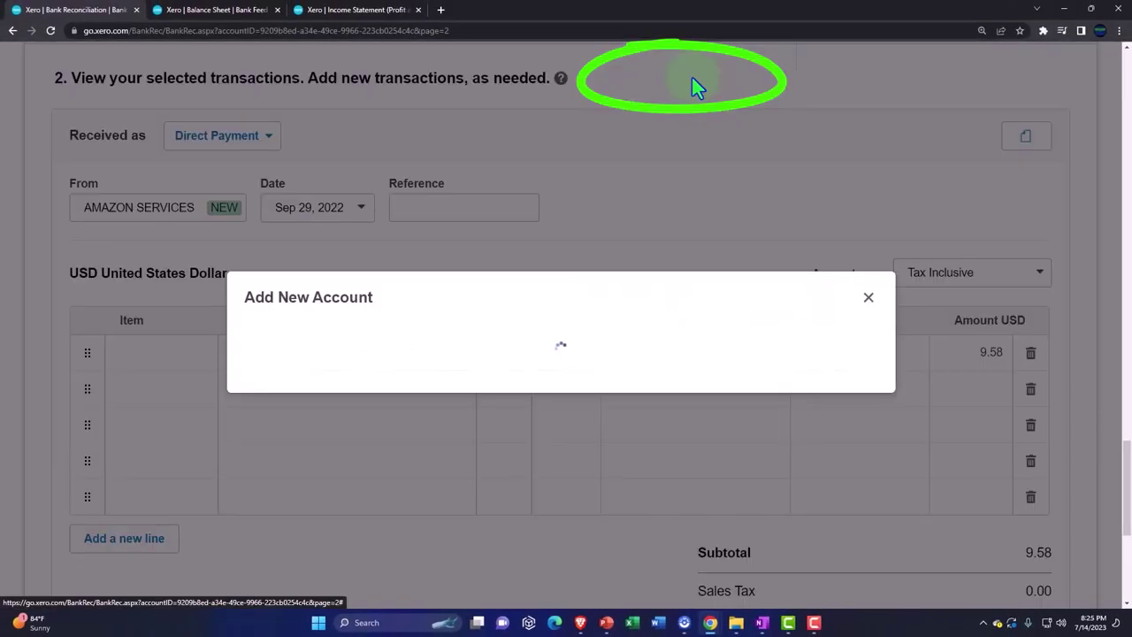
Step: Give the new account the code 4370 and the account type Revenue
click(326, 124)
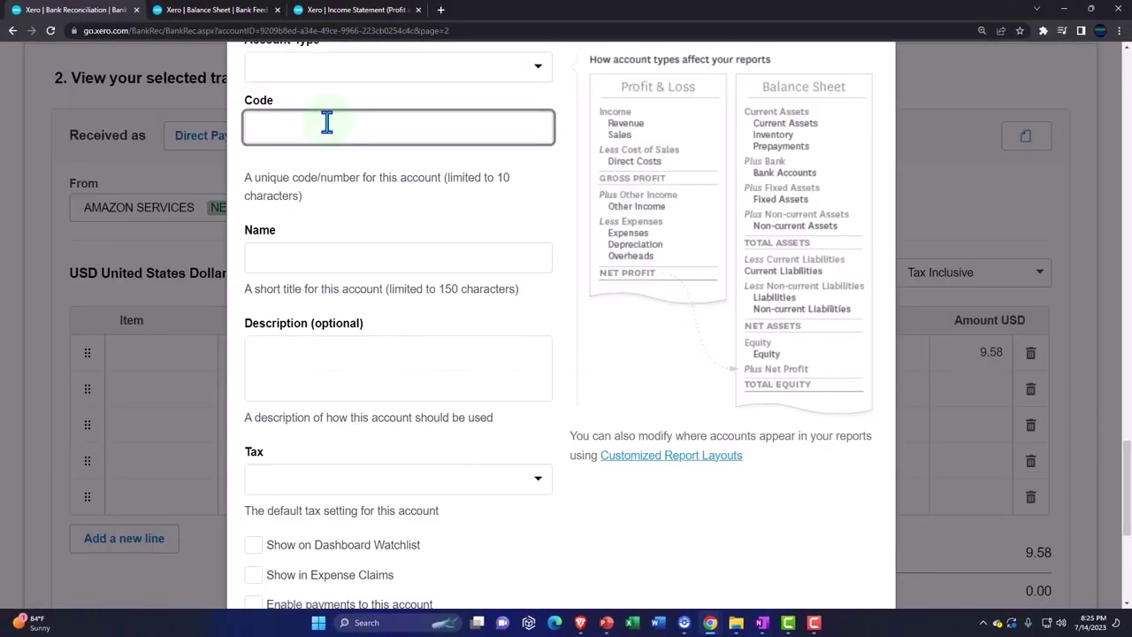
scroll(326, 124, up, 3)
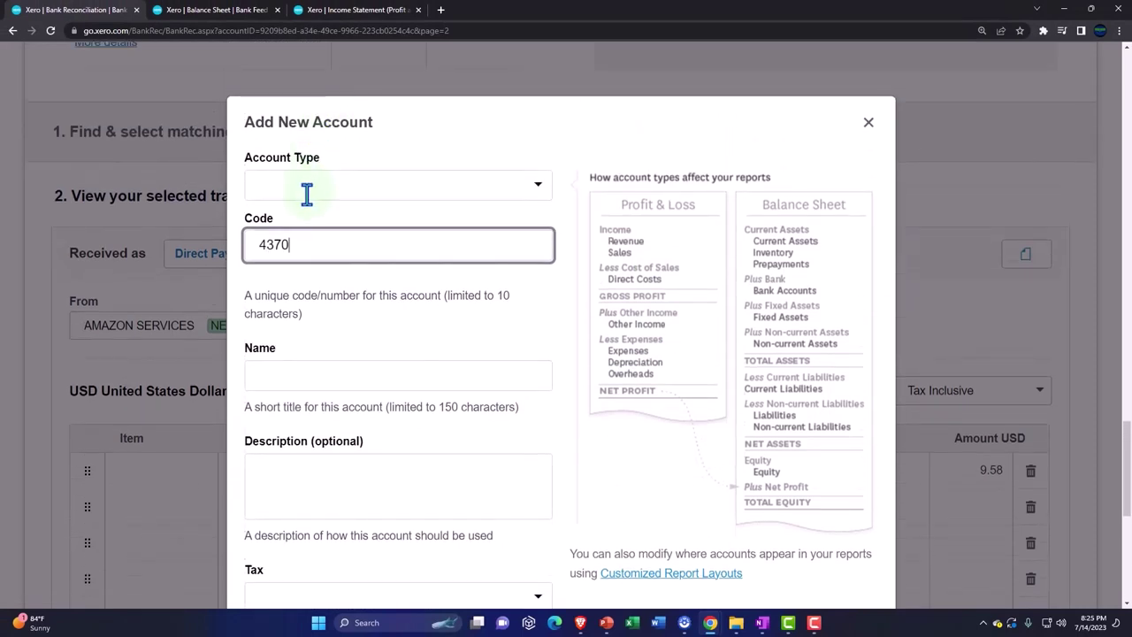
click(307, 193)
click(533, 193)
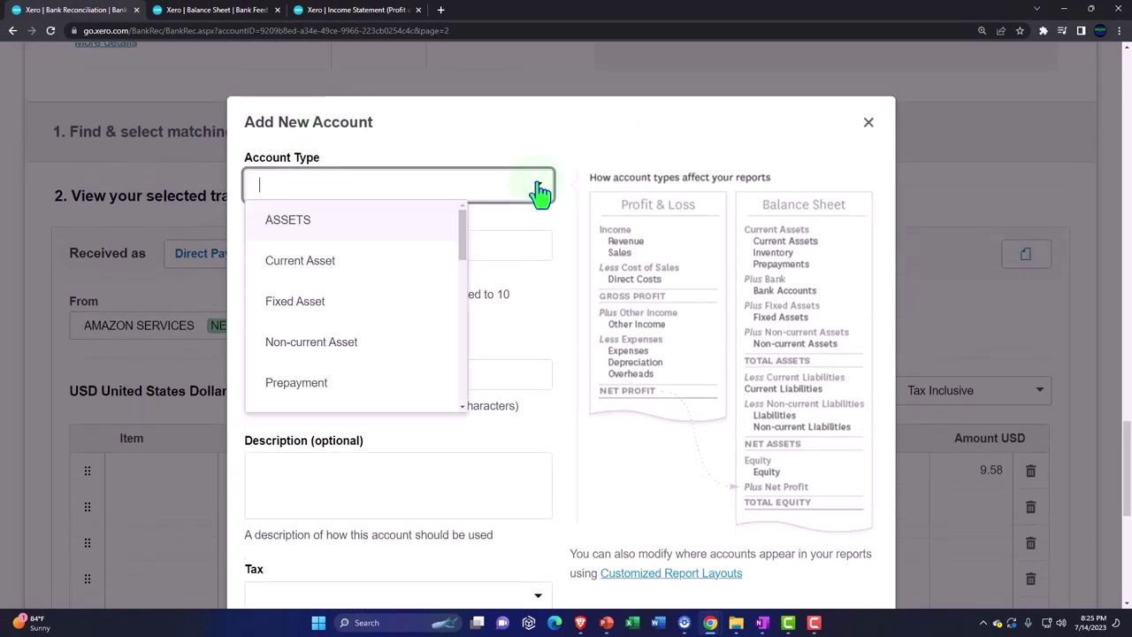
scroll(393, 334, down, 5)
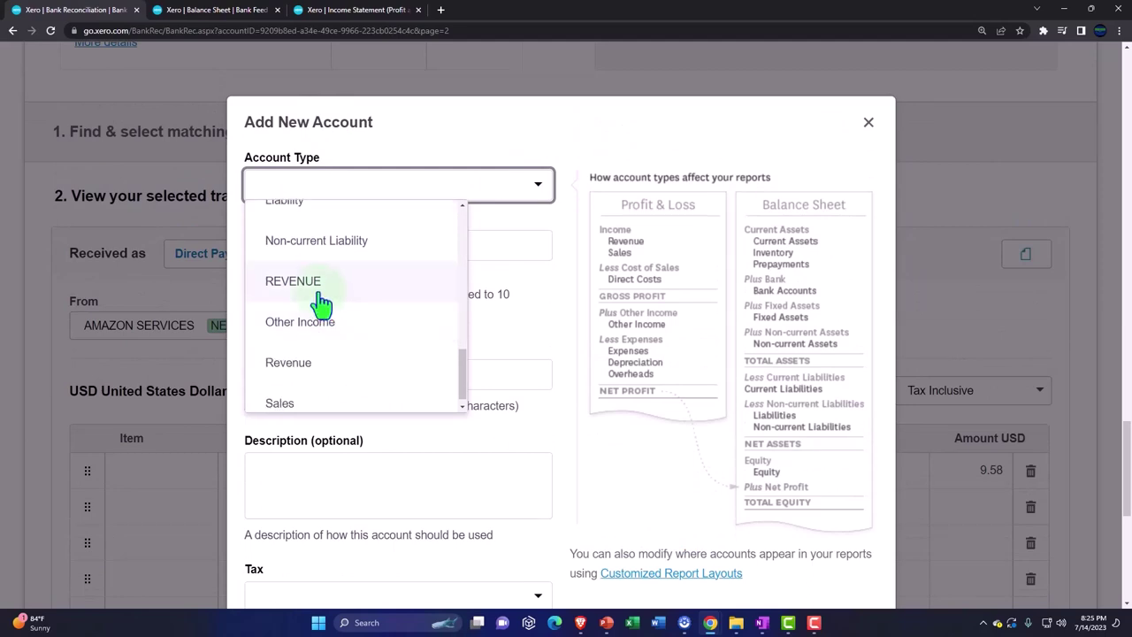
click(314, 298)
text(RE)
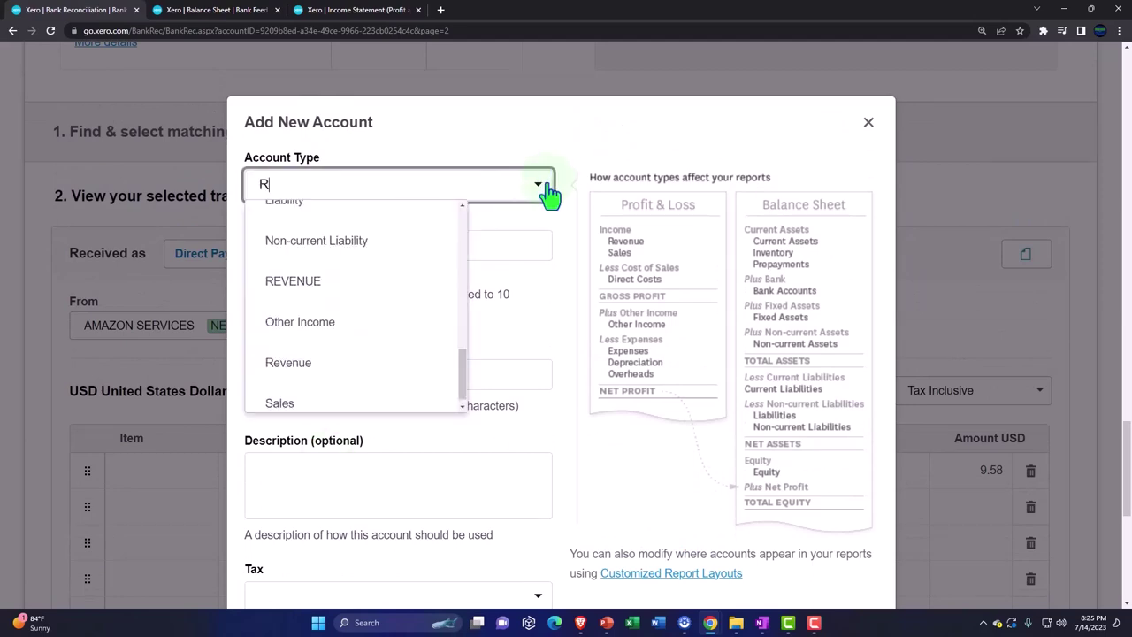
click(292, 221)
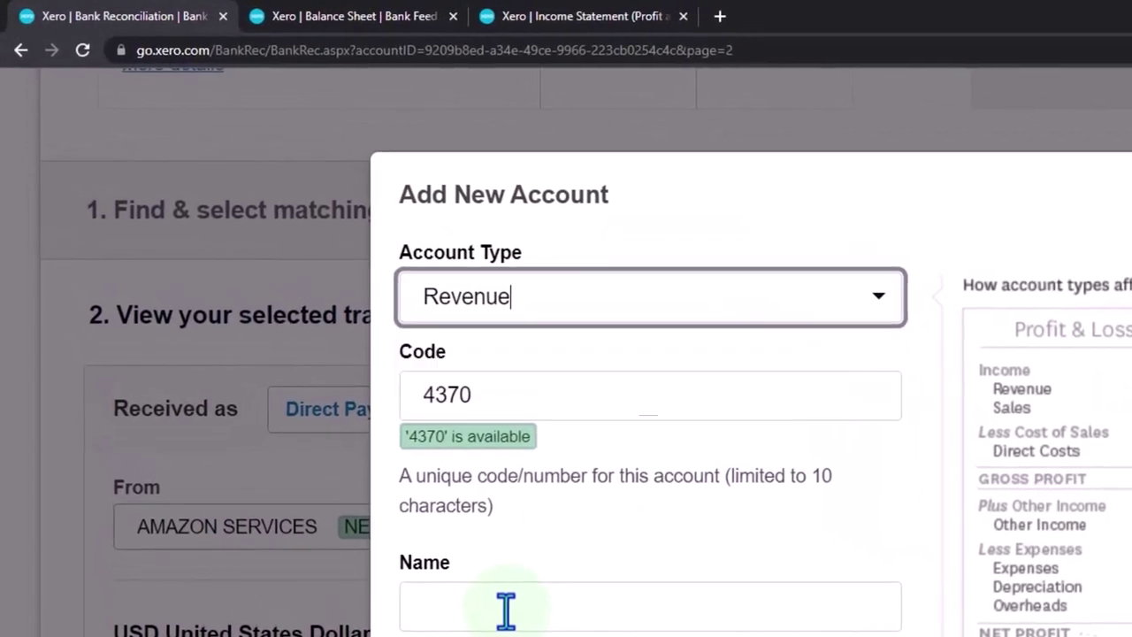
Step: Name the new account Book Sales Amazon and save it as the payment line's account
click(505, 609)
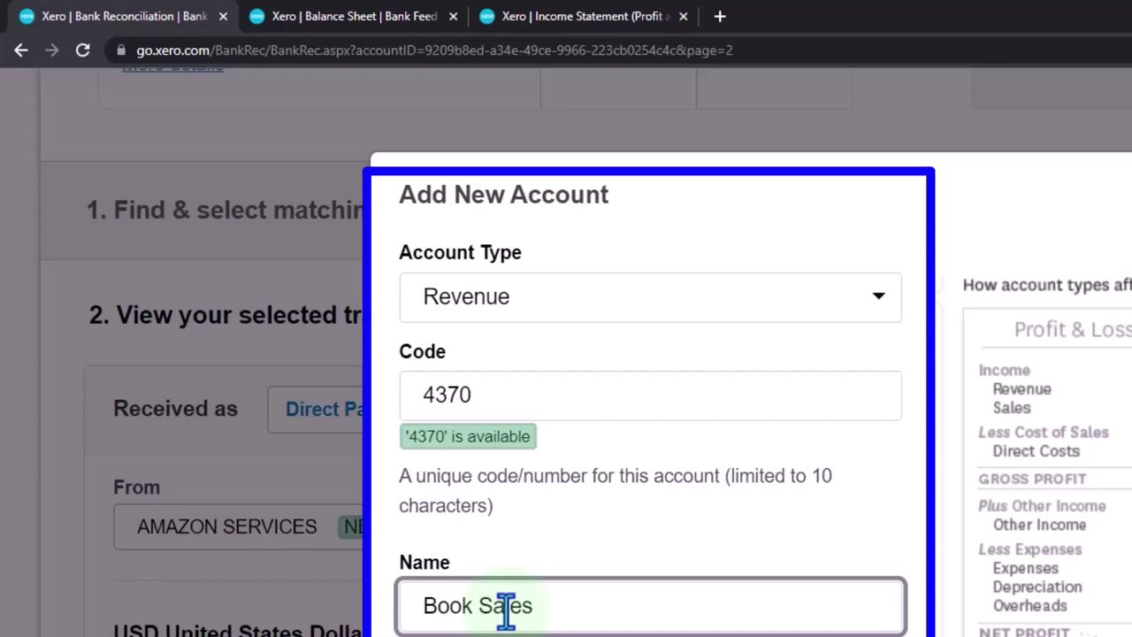
text(Book Sales Amazon)
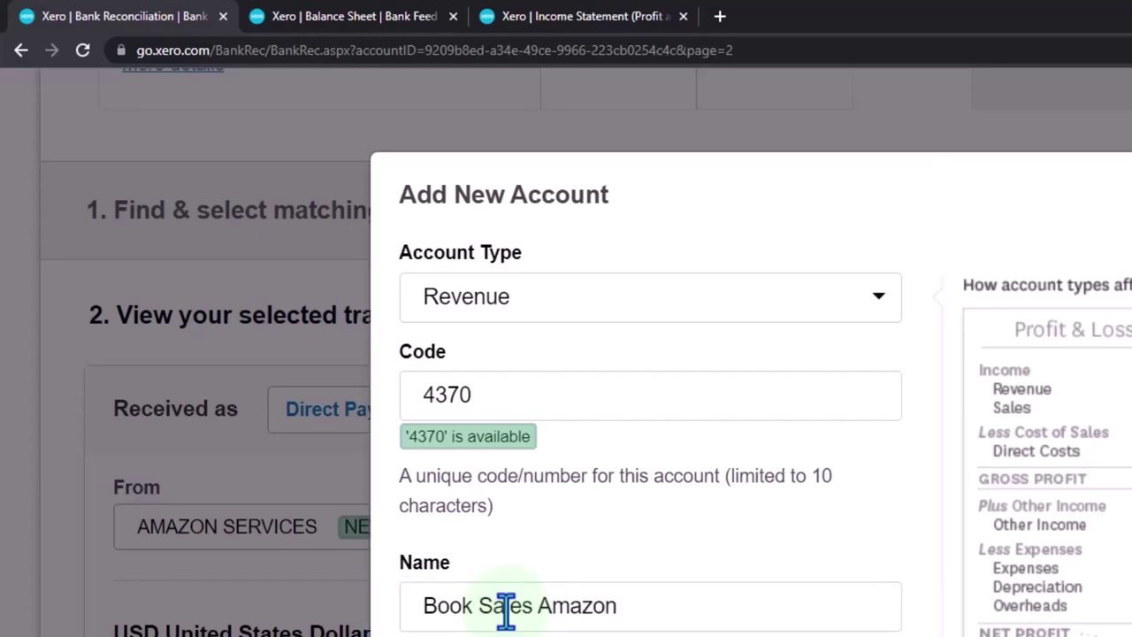
scroll(505, 609, down, 5)
key(Tab)
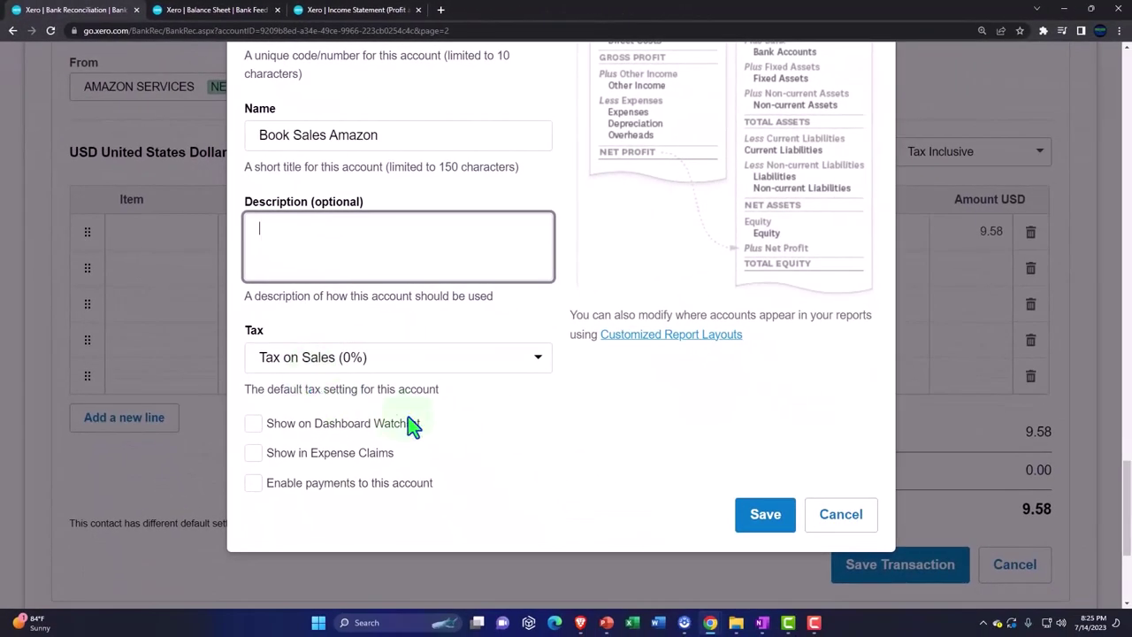
click(763, 517)
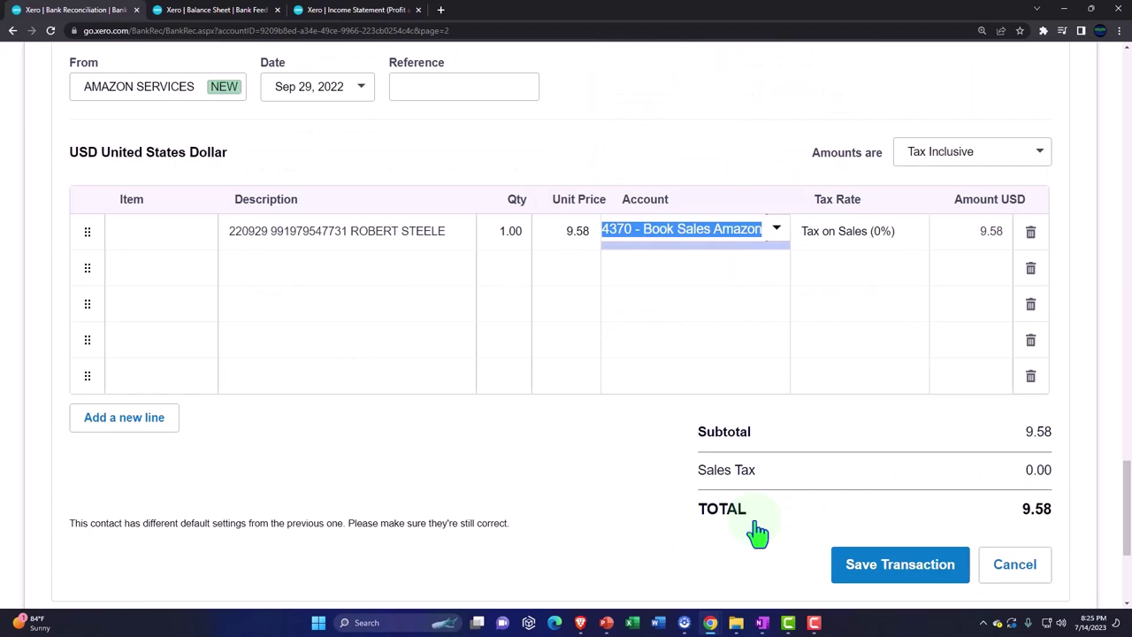
key(Tab)
key(Tab)
key(Tab)
key(Tab)
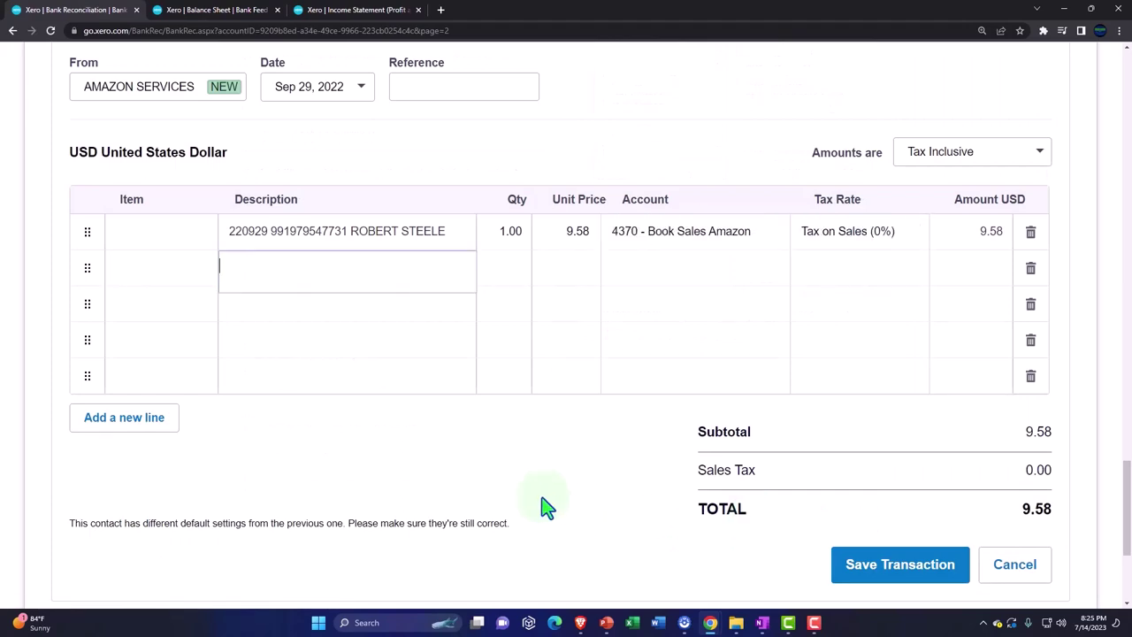
Step: Start creating a bank rule from the Sep 29, 2022 Amazon Services payment of 9.58
scroll(576, 517, up, 8)
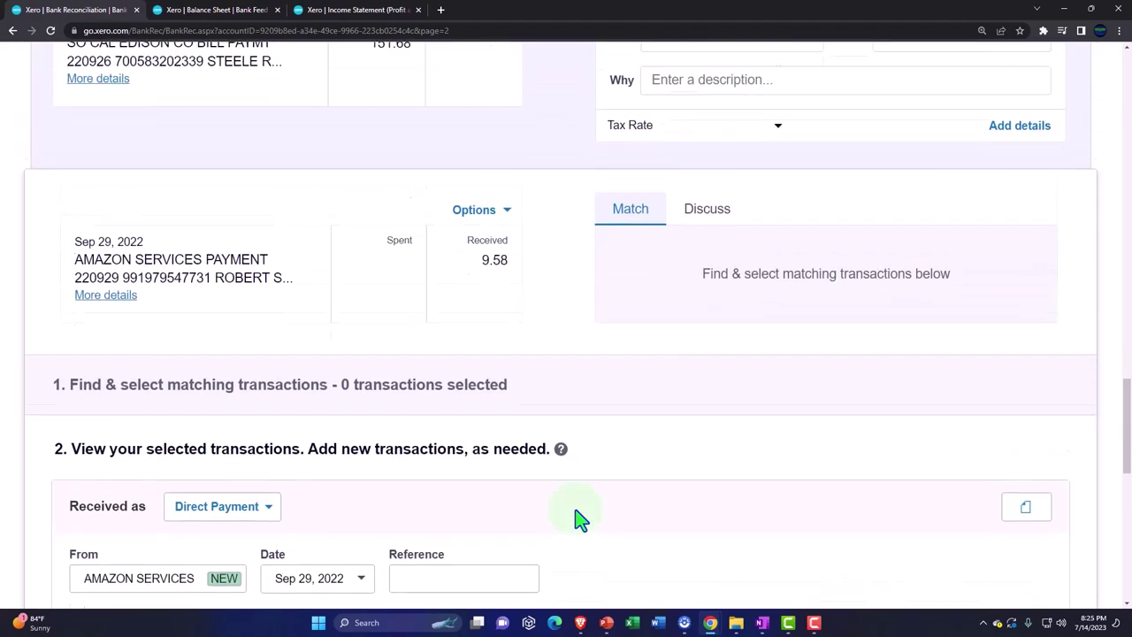
scroll(576, 517, down, 2)
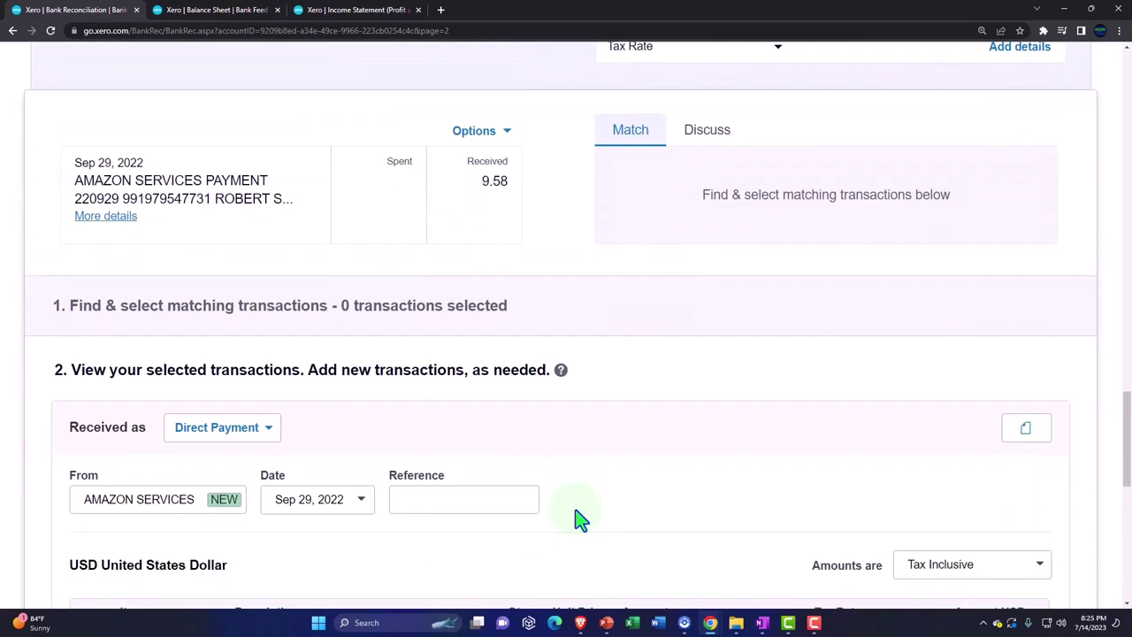
scroll(519, 324, up, 1)
scroll(500, 199, down, 4)
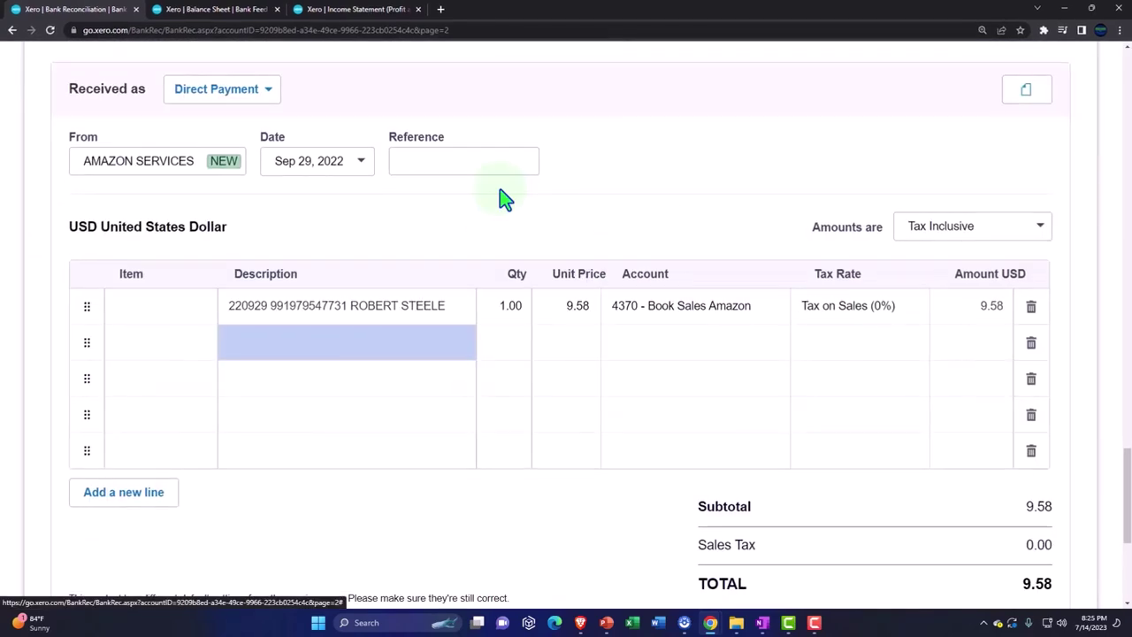
scroll(502, 199, up, 4)
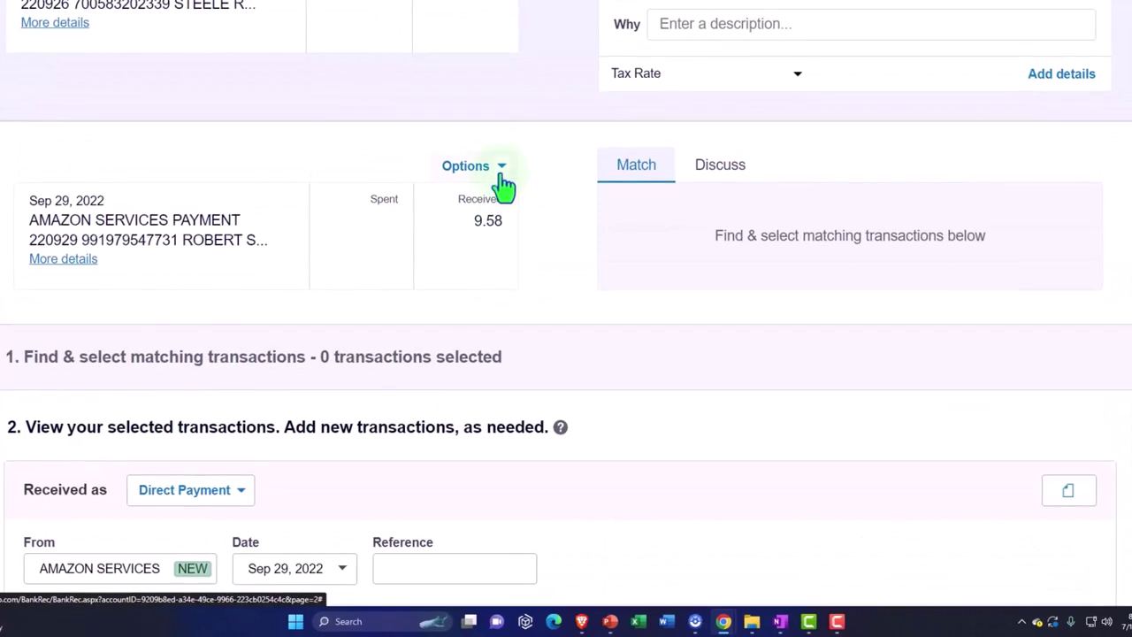
click(502, 172)
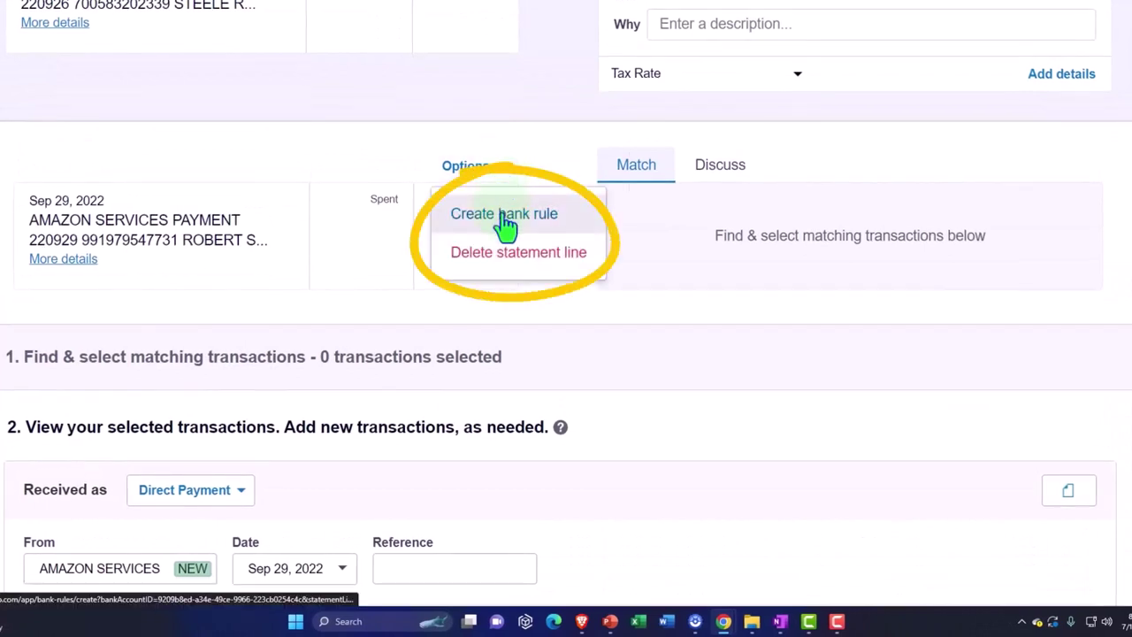
click(506, 216)
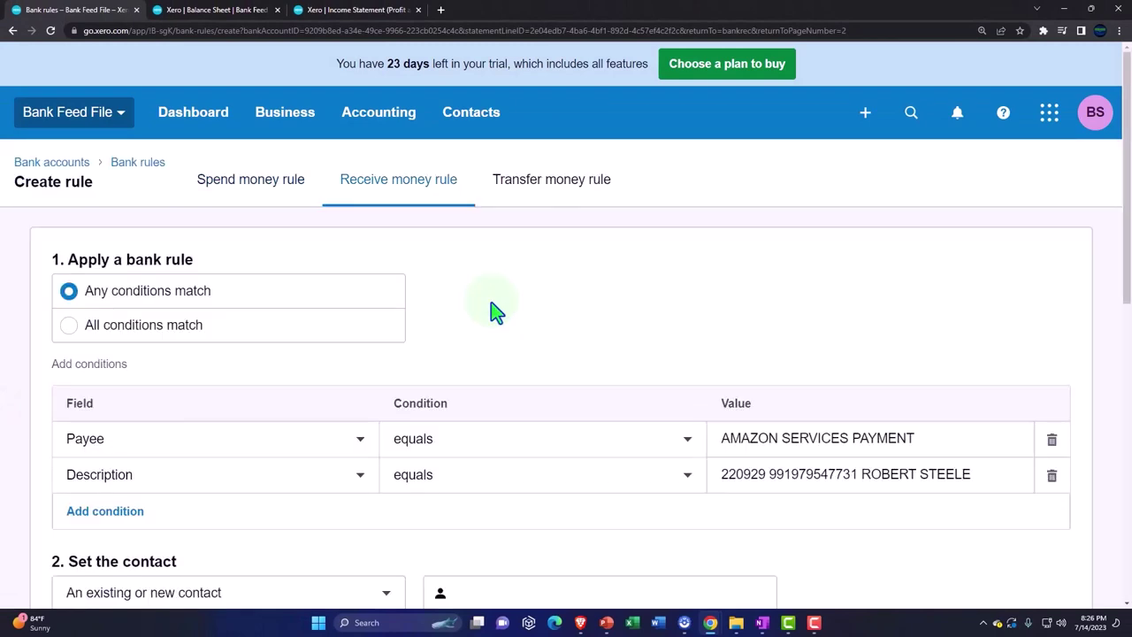
Step: Change the rule's payee condition so that any text field contains the value
scroll(488, 313, down, 3)
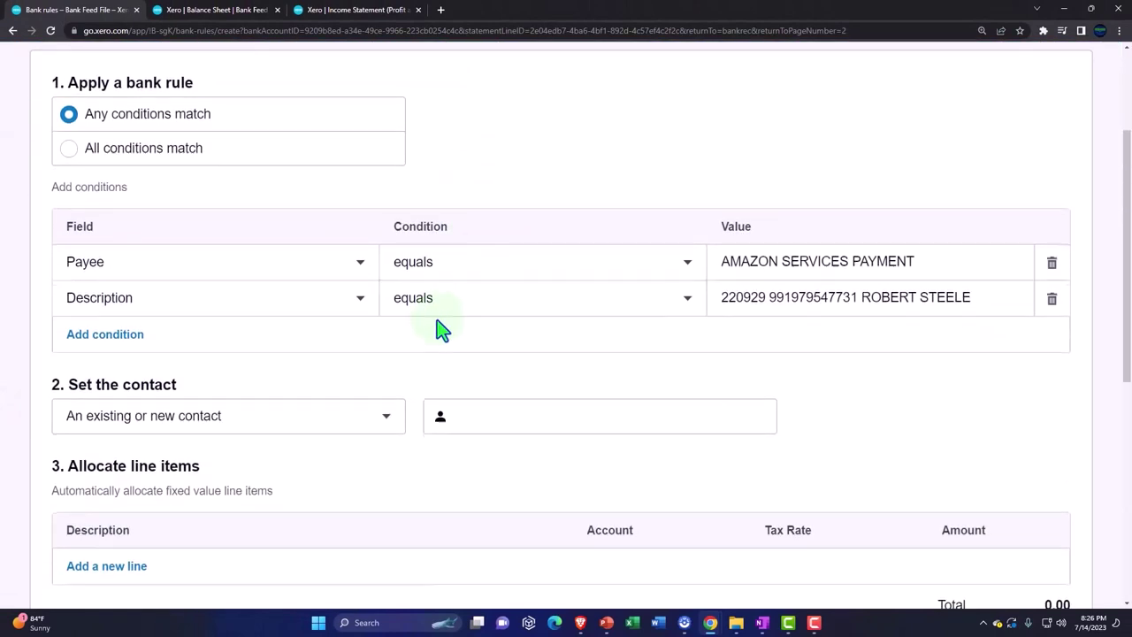
click(363, 266)
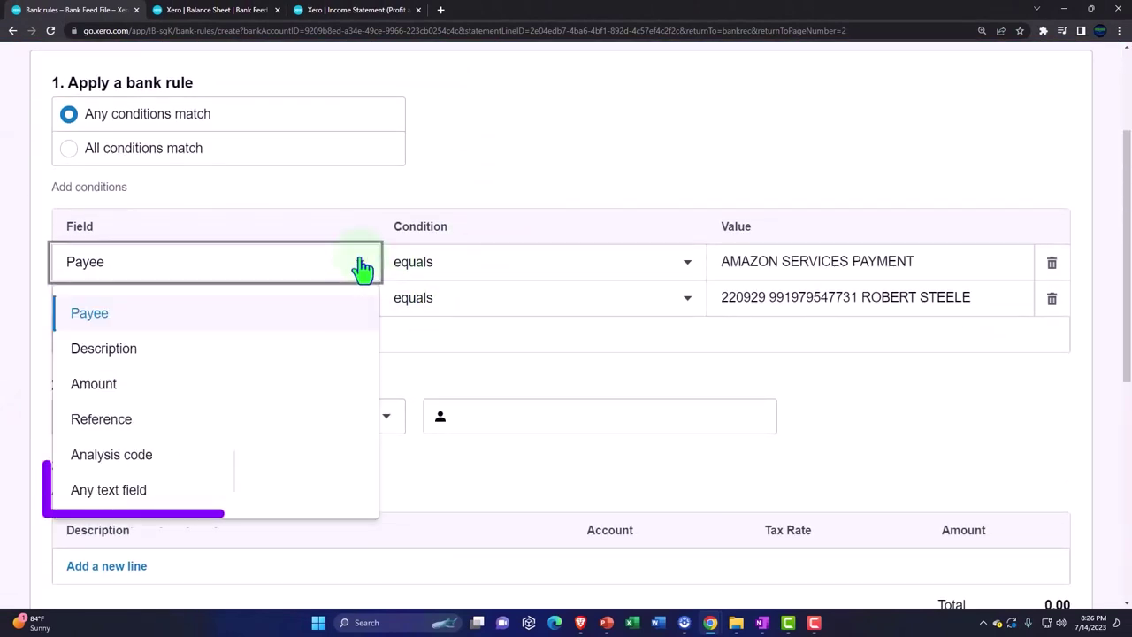
click(254, 489)
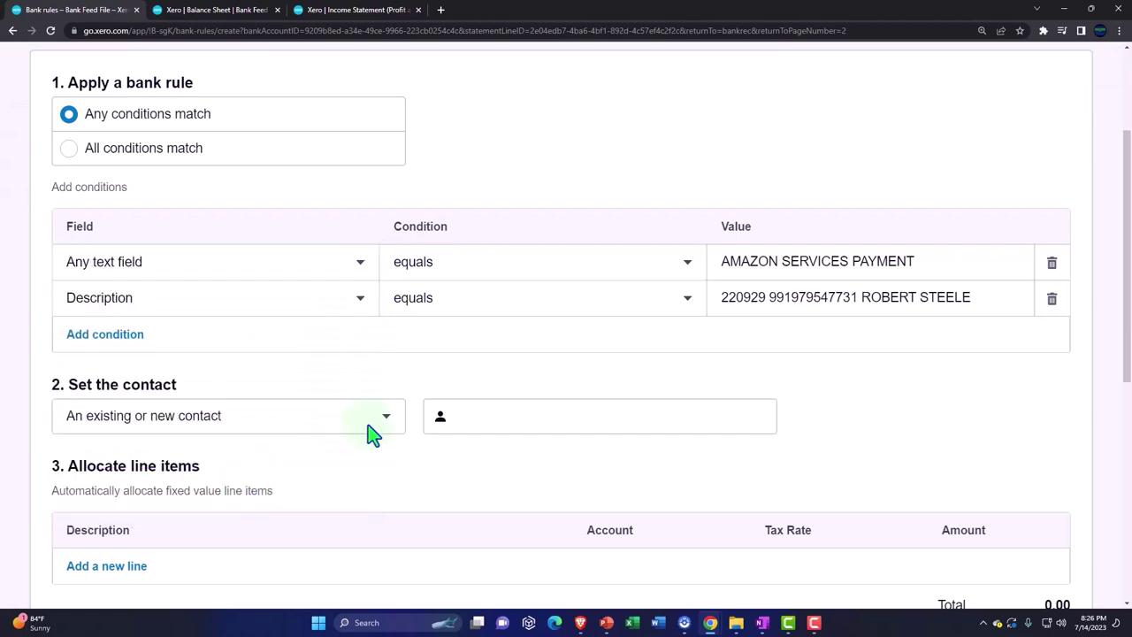
click(689, 270)
click(598, 357)
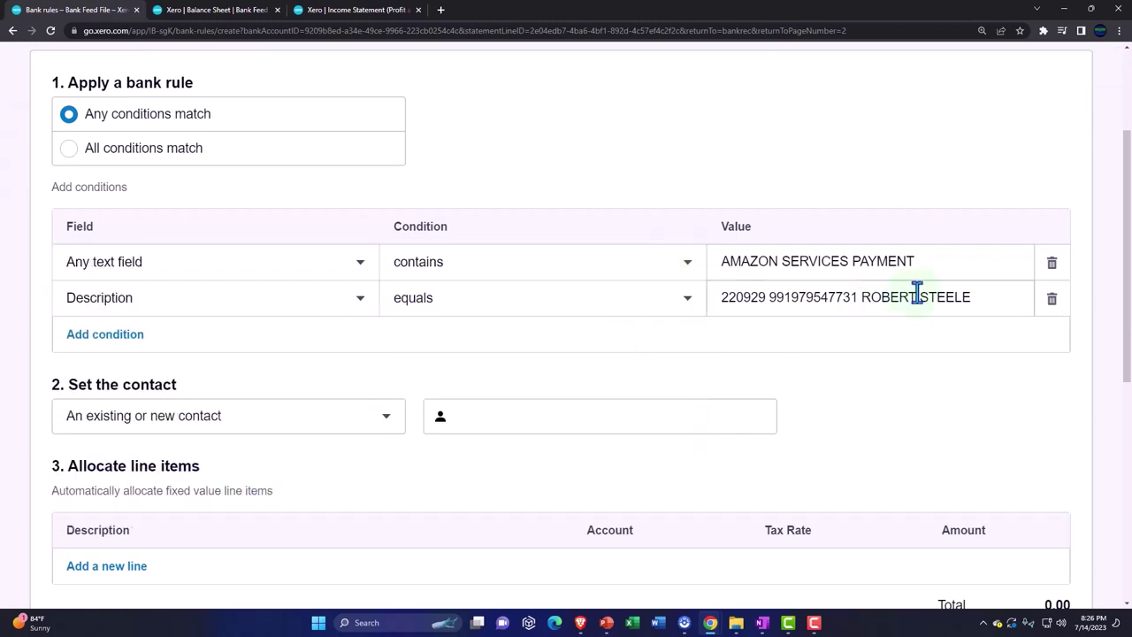
Step: Shorten the condition's value to AMAZON SERVICES and remove the description condition from the rule
click(932, 258)
triple_click(934, 259)
click(938, 259)
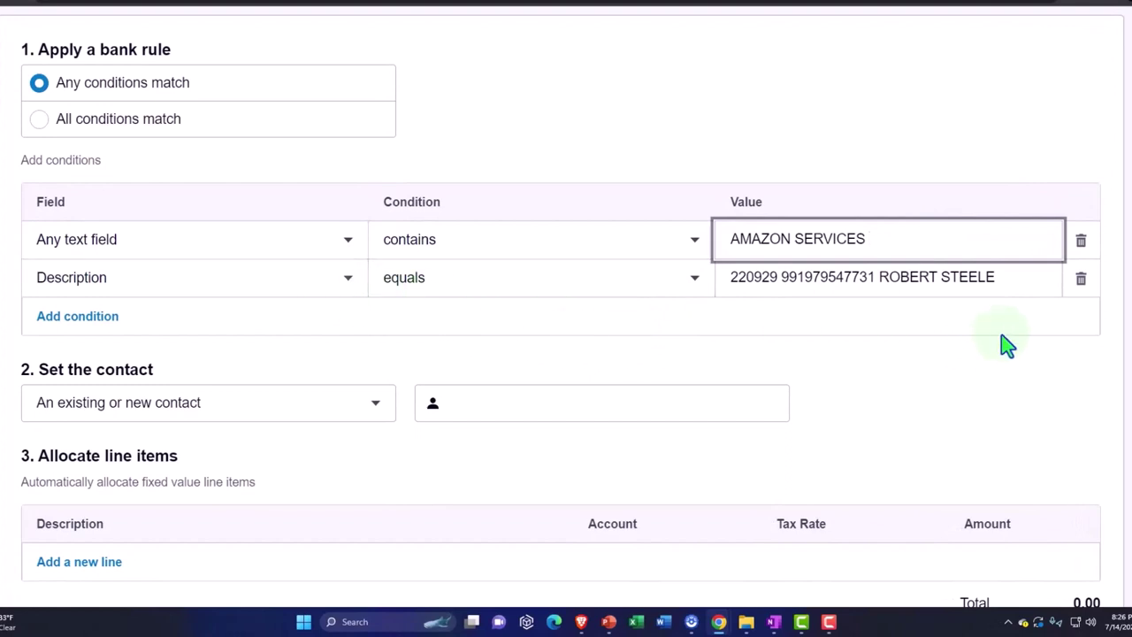
click(1081, 282)
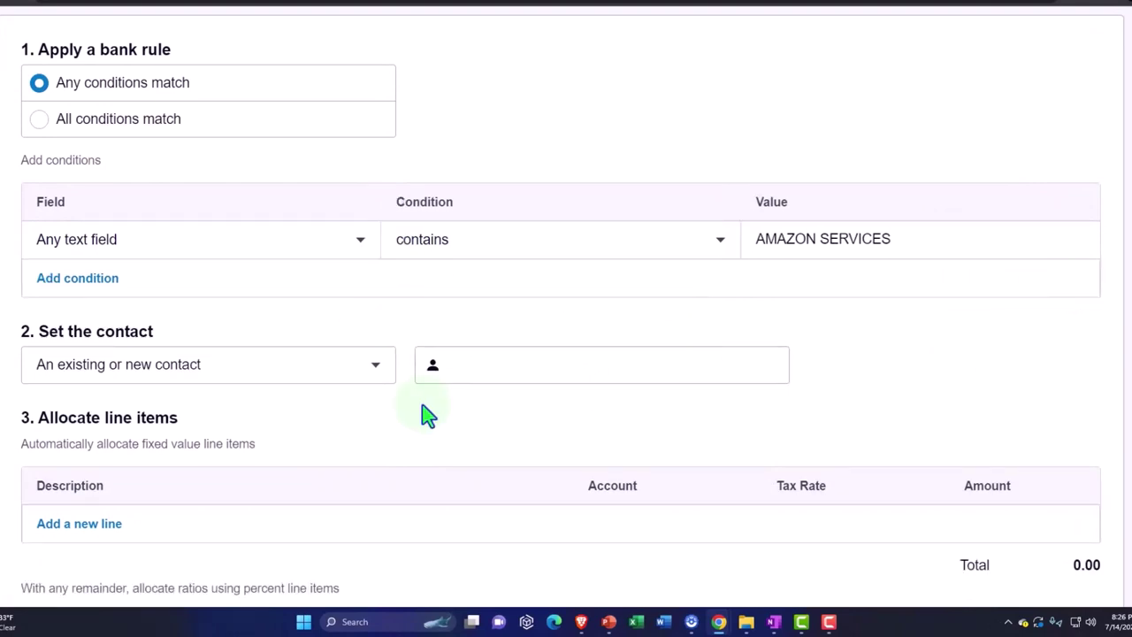
Step: Set the rule's contact to AMAZON SERVICES as an existing or new contact, copying the text from the rule name
click(219, 382)
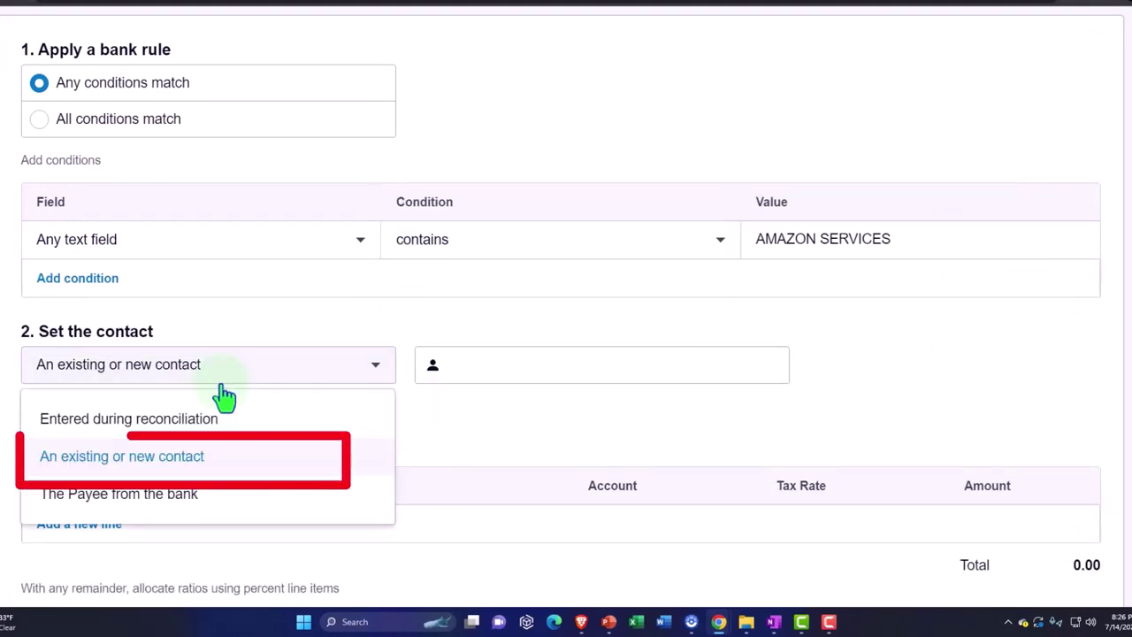
click(237, 382)
click(505, 364)
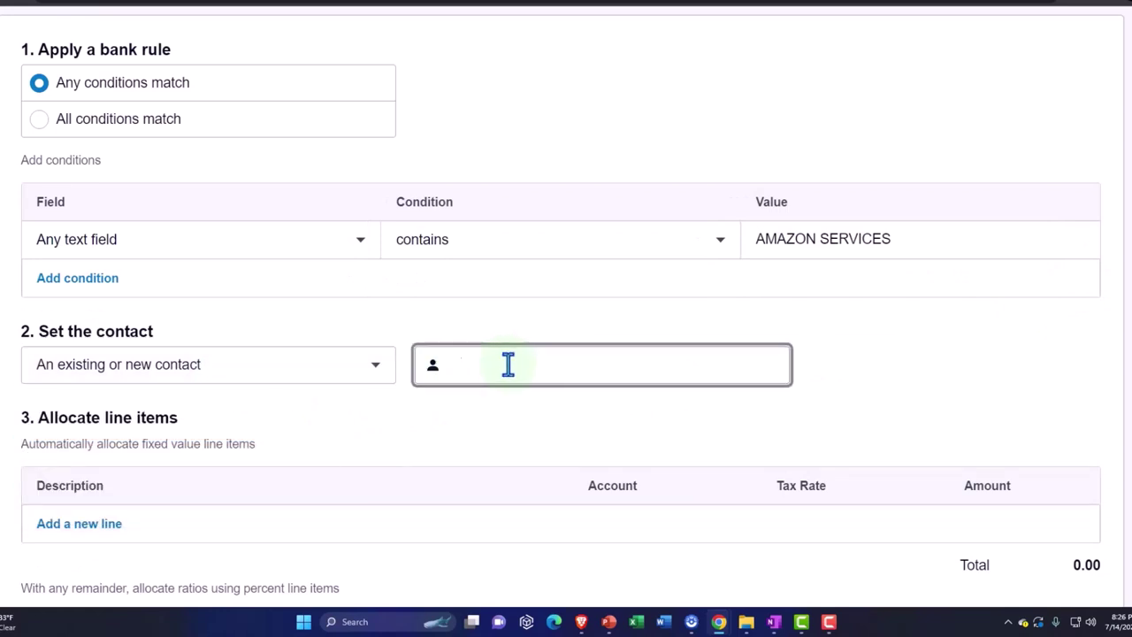
scroll(512, 389, down, 5)
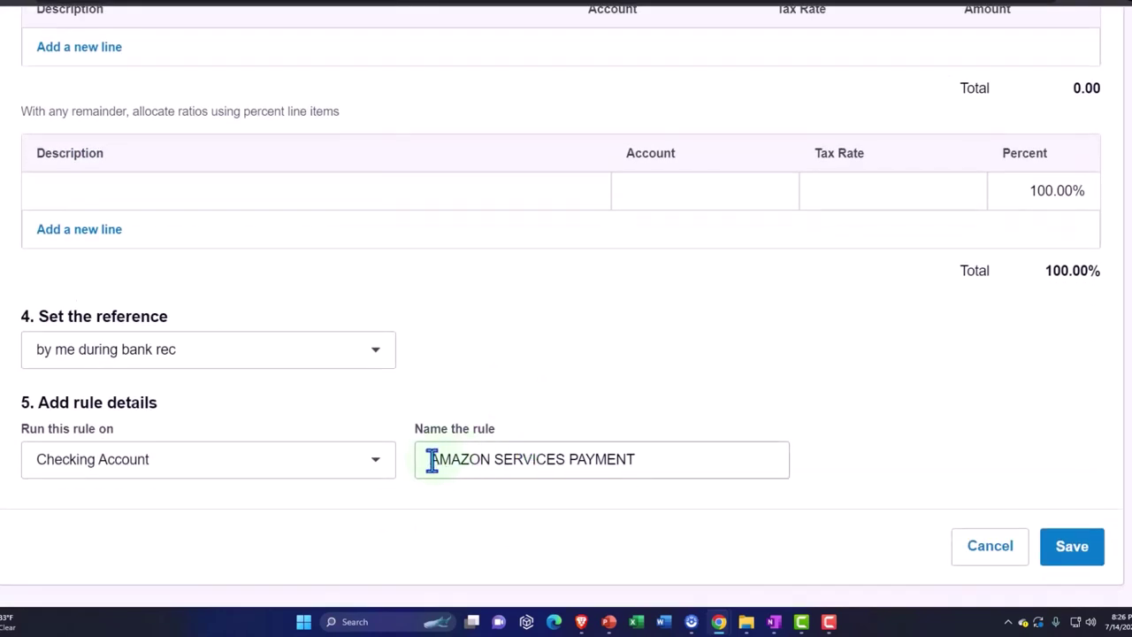
drag(431, 459, 564, 465)
key(ctrl+c)
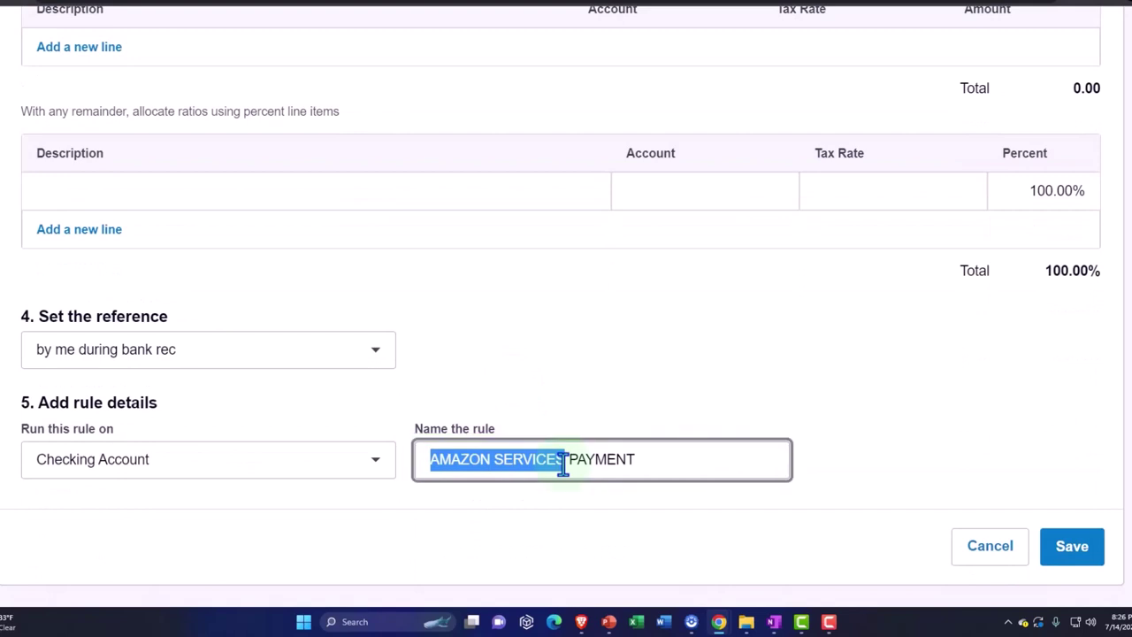
scroll(563, 464, up, 3)
click(513, 170)
key(ctrl+v)
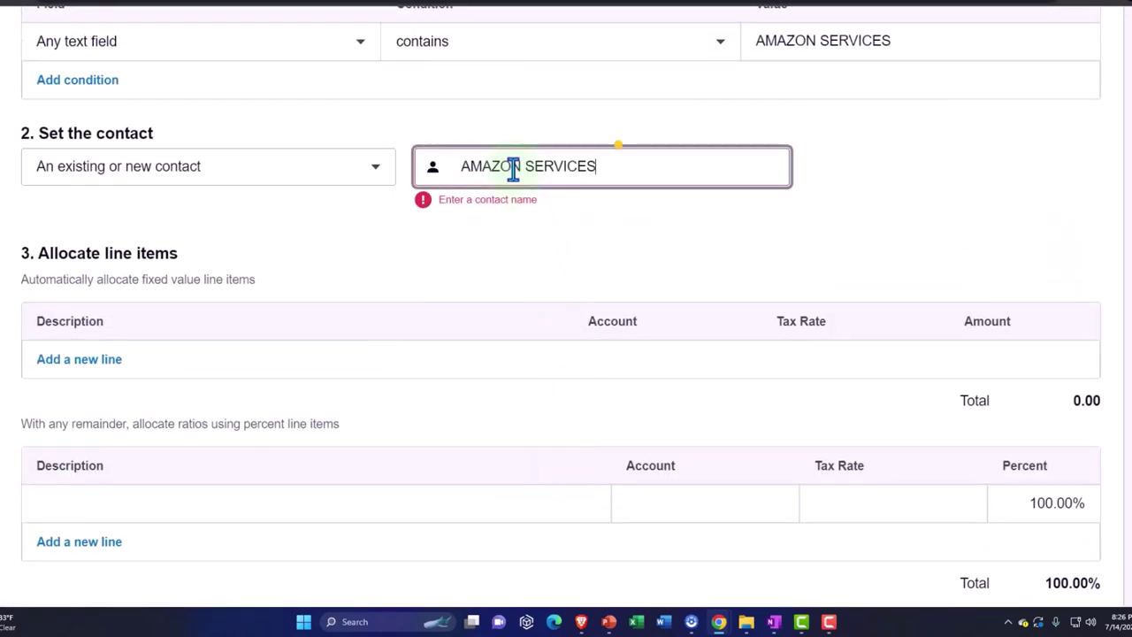
click(524, 227)
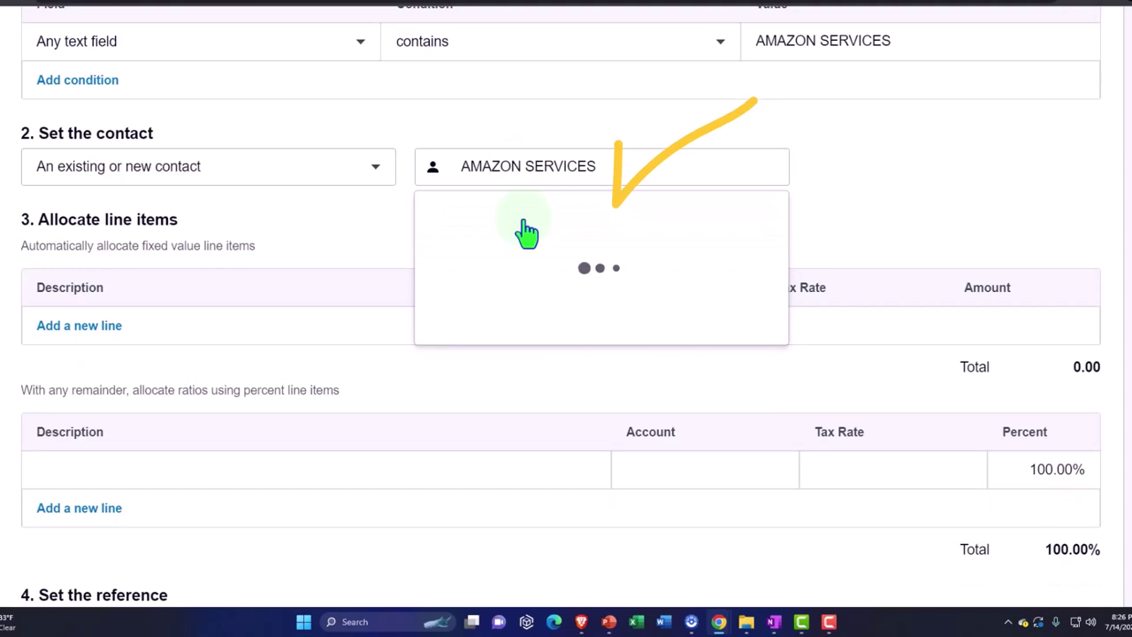
Step: Allocate the rule's percent line to account 4370 - Book Sales Amazon and save the rule
scroll(501, 349, down, 5)
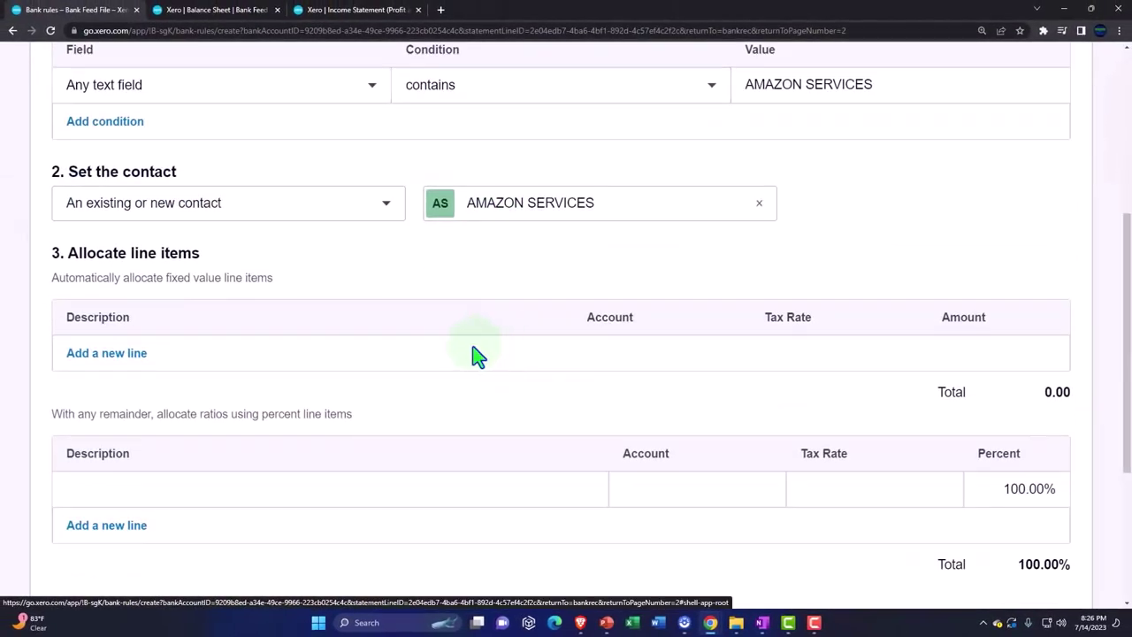
scroll(475, 356, down, 2)
click(670, 371)
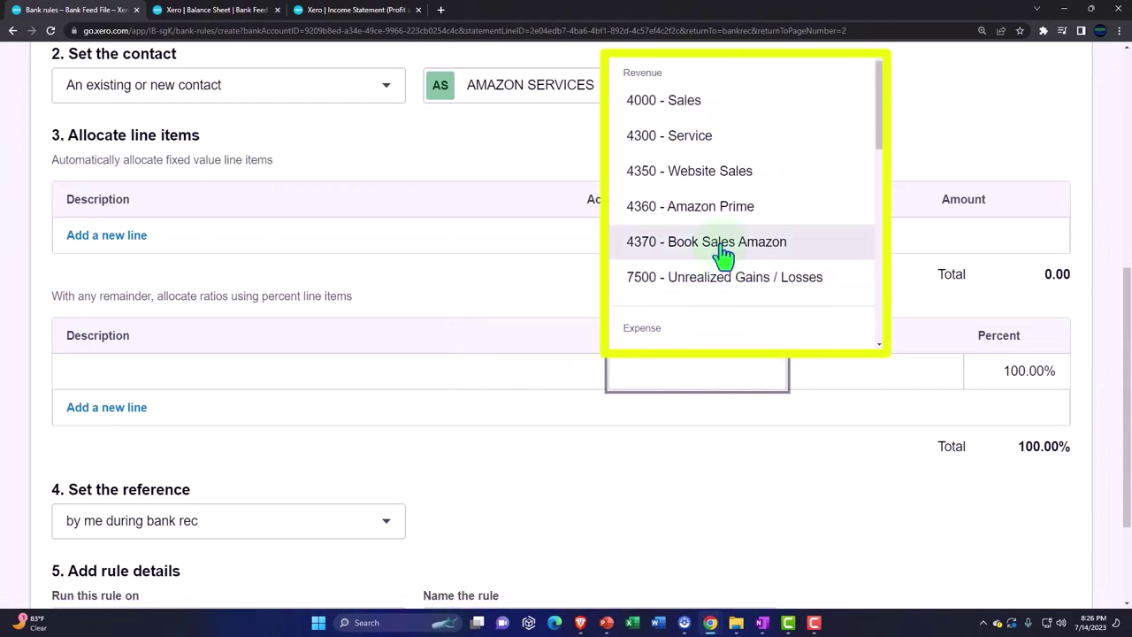
click(724, 254)
key(Tab)
scroll(724, 254, down, 2)
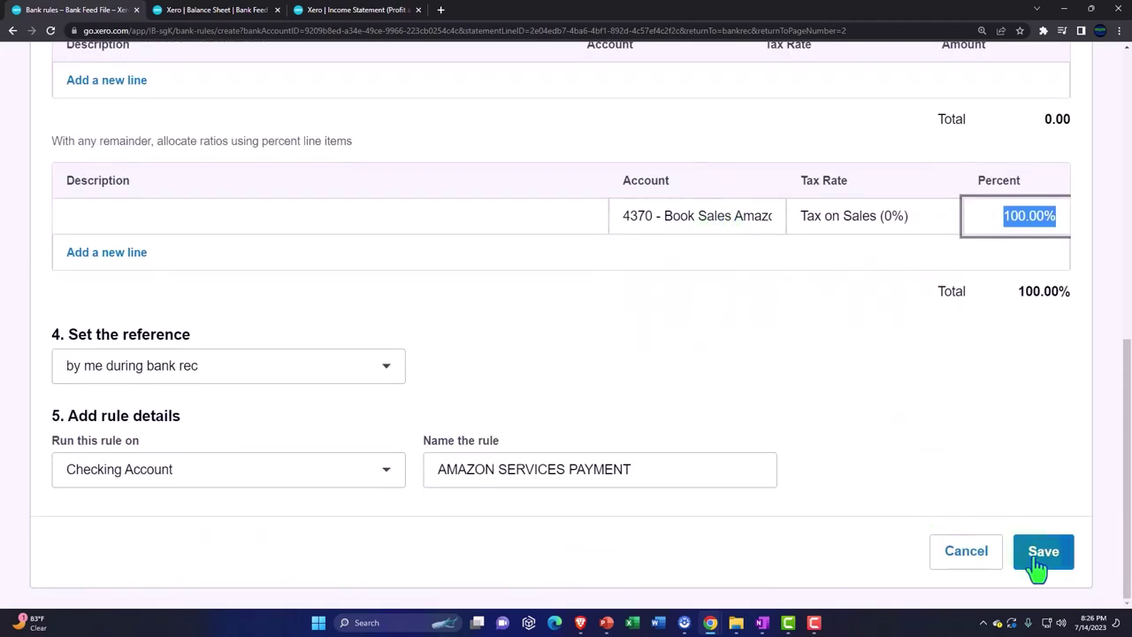
click(1042, 566)
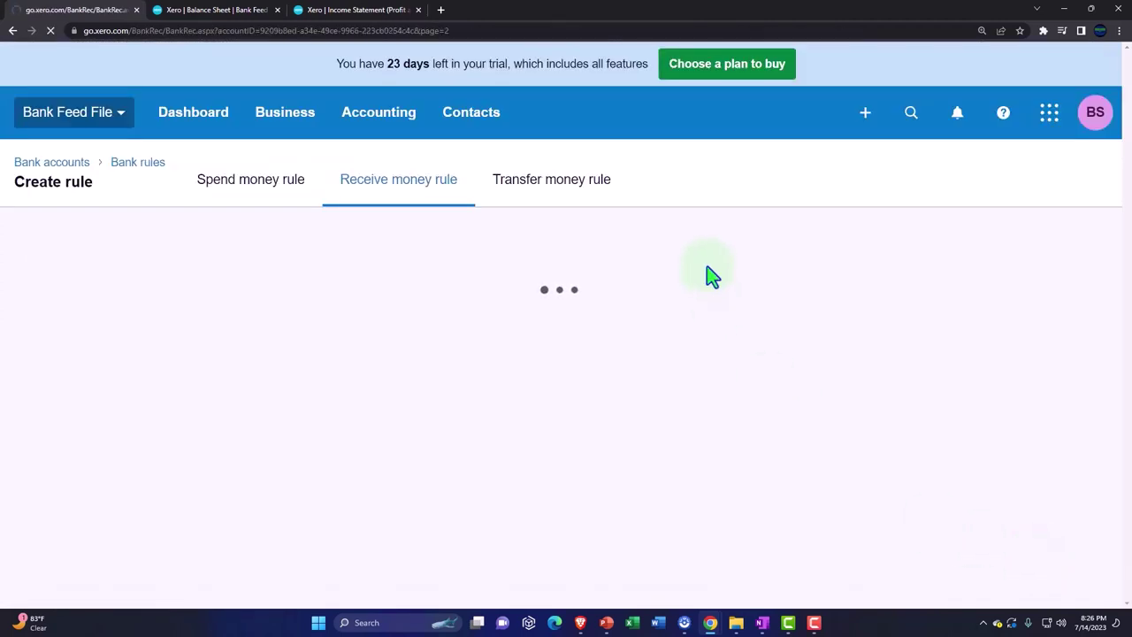
Step: Reconcile the Sep 29, 2022 Amazon Services payment of 9.58 with the AMAZON SERVICES PAYMENT rule
scroll(594, 358, down, 3)
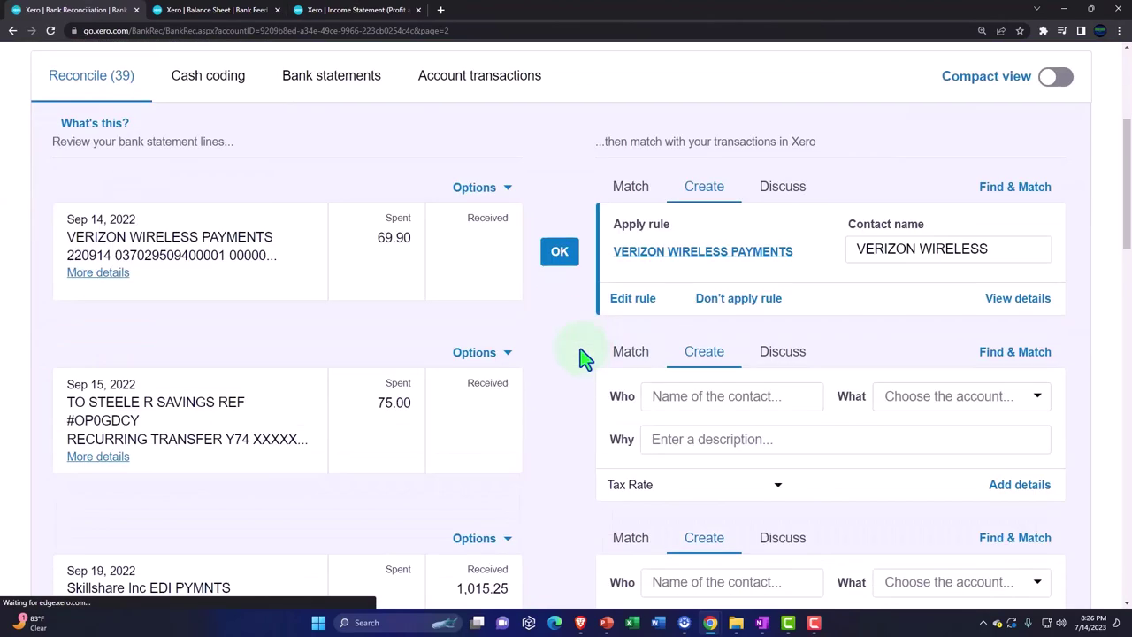
scroll(582, 354, down, 10)
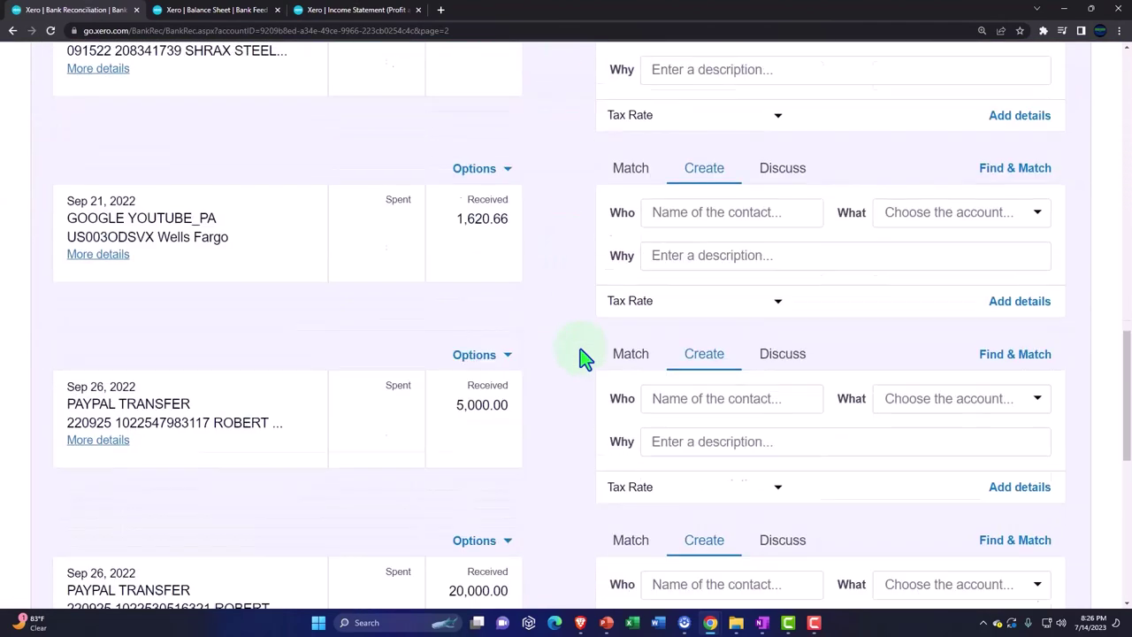
scroll(580, 349, down, 6)
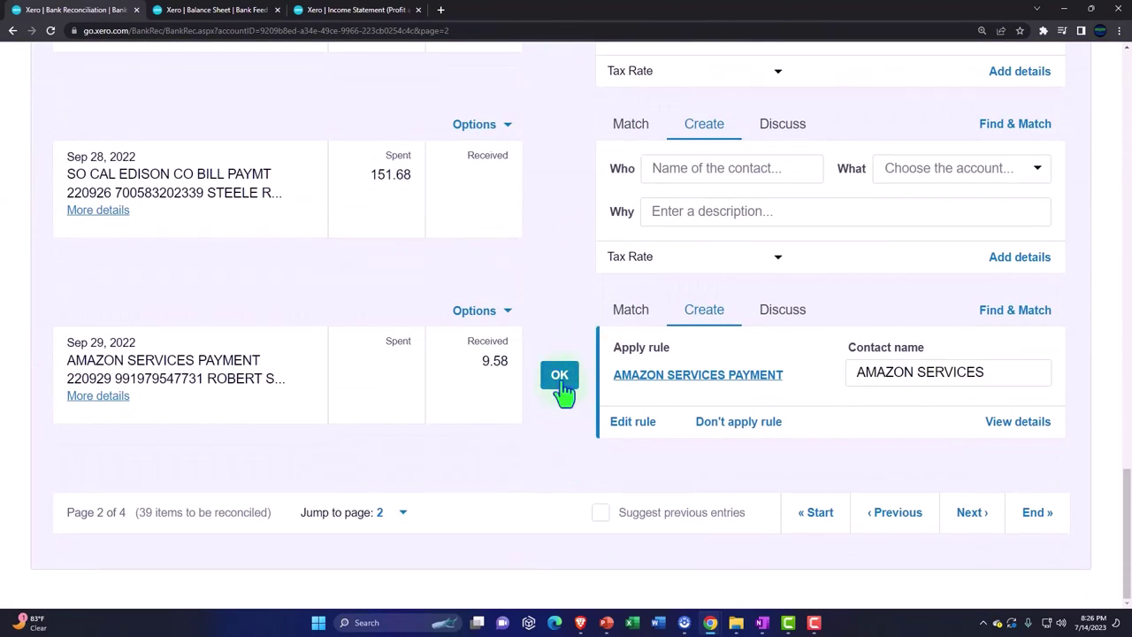
click(560, 380)
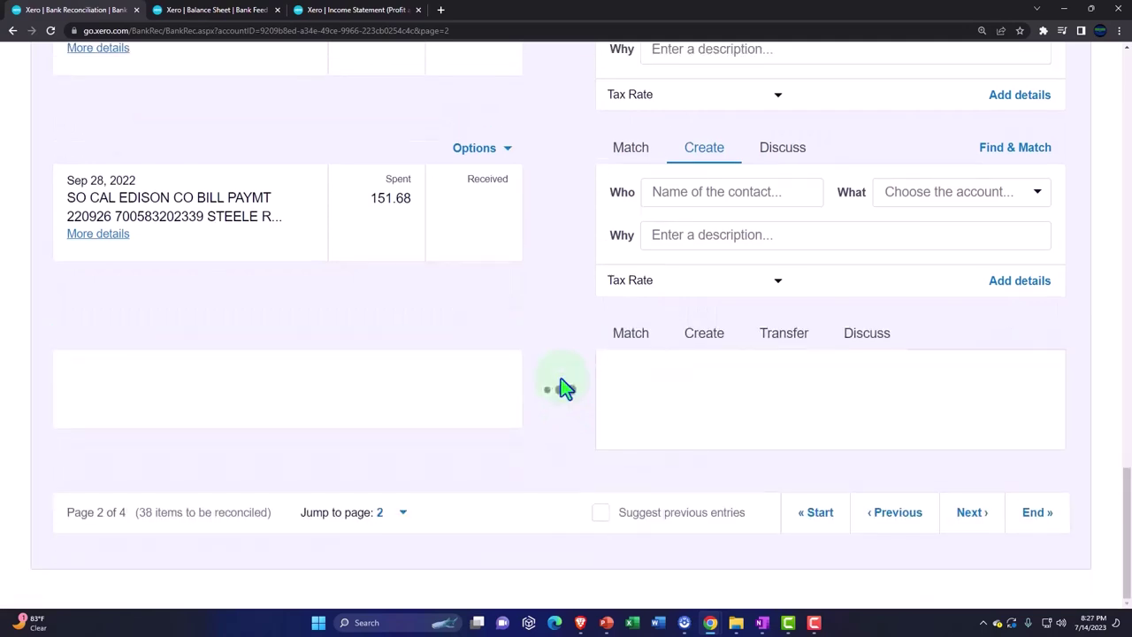
Step: Update the Balance Sheet report for Dec 31, 2022
click(261, 11)
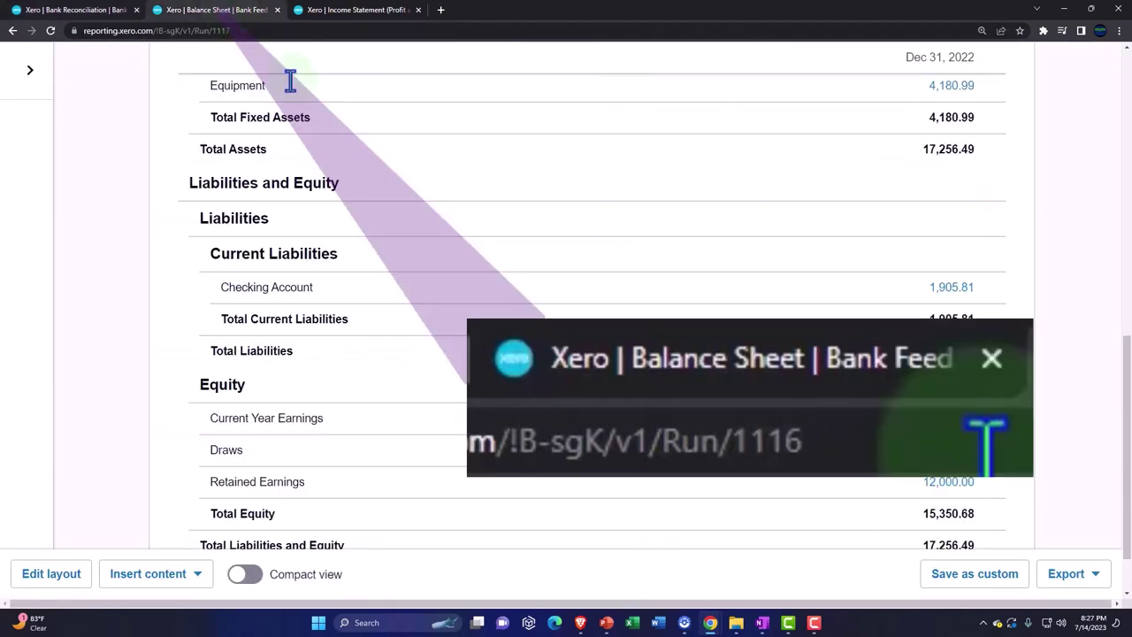
scroll(551, 215, up, 8)
click(1017, 269)
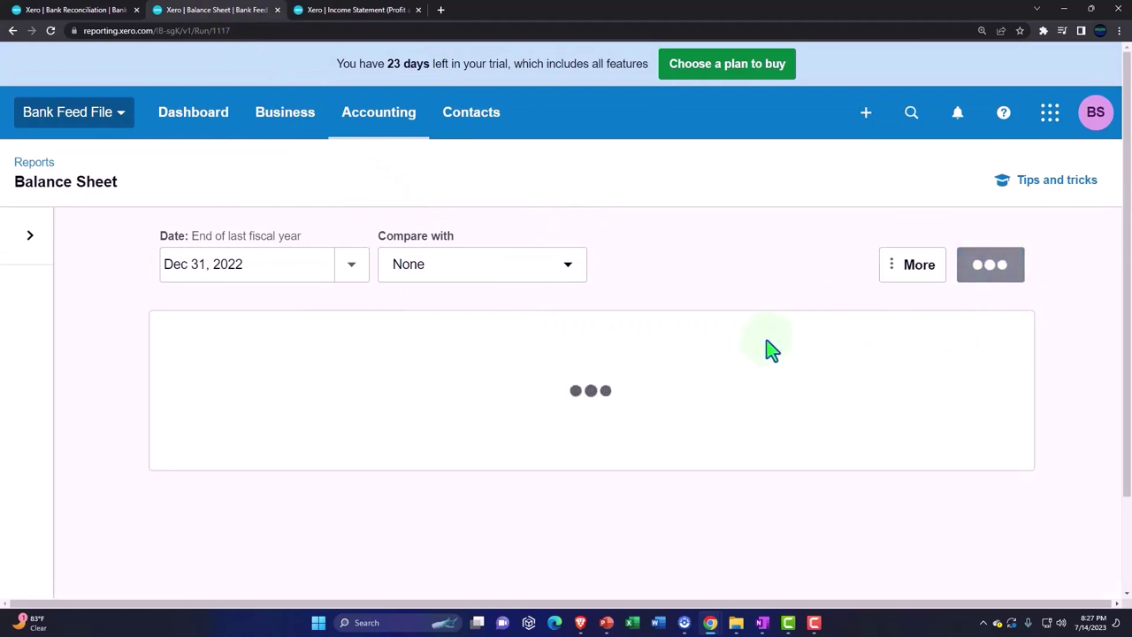
scroll(758, 342, down, 1)
Step: Update the 2022 Income Statement and examine the Amazon Prime and Book Sales Amazon income lines
click(372, 10)
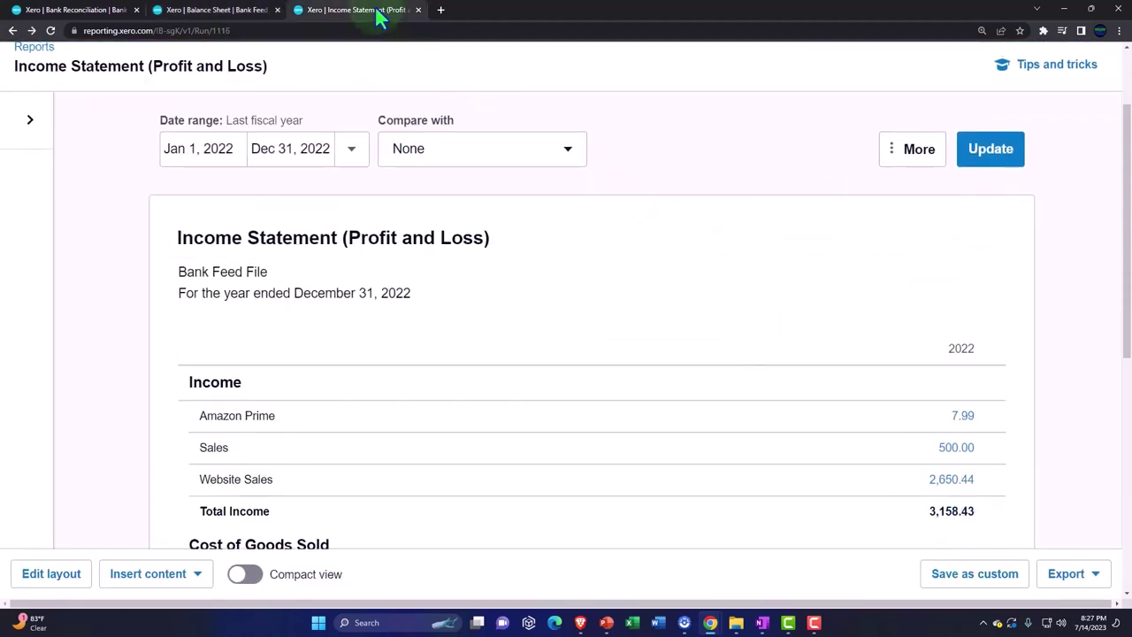
click(995, 151)
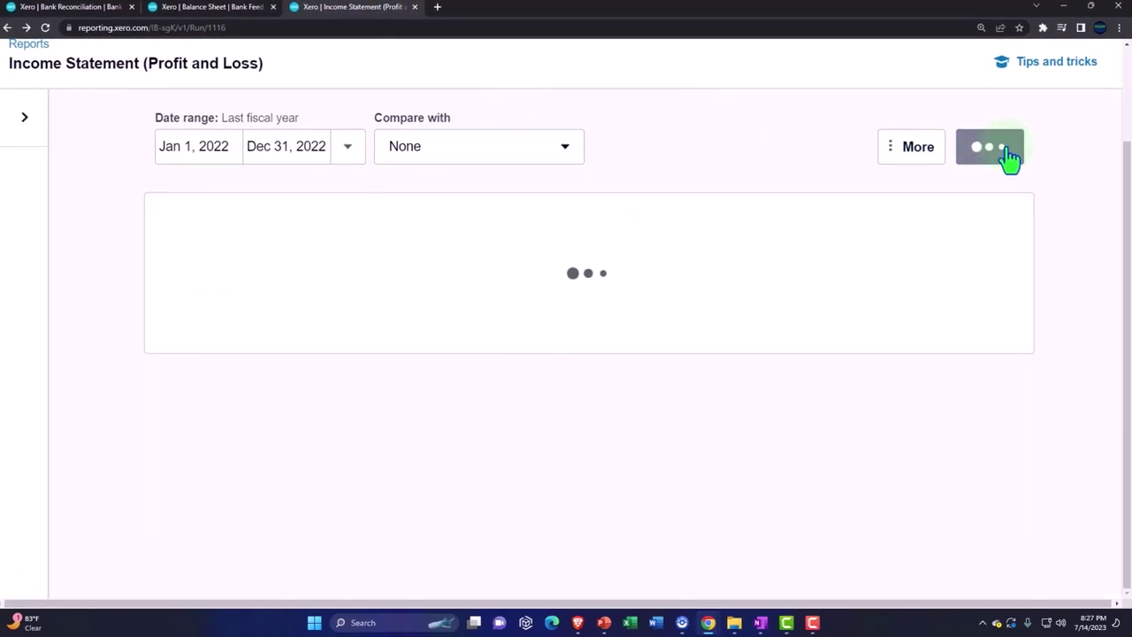
scroll(849, 310, down, 2)
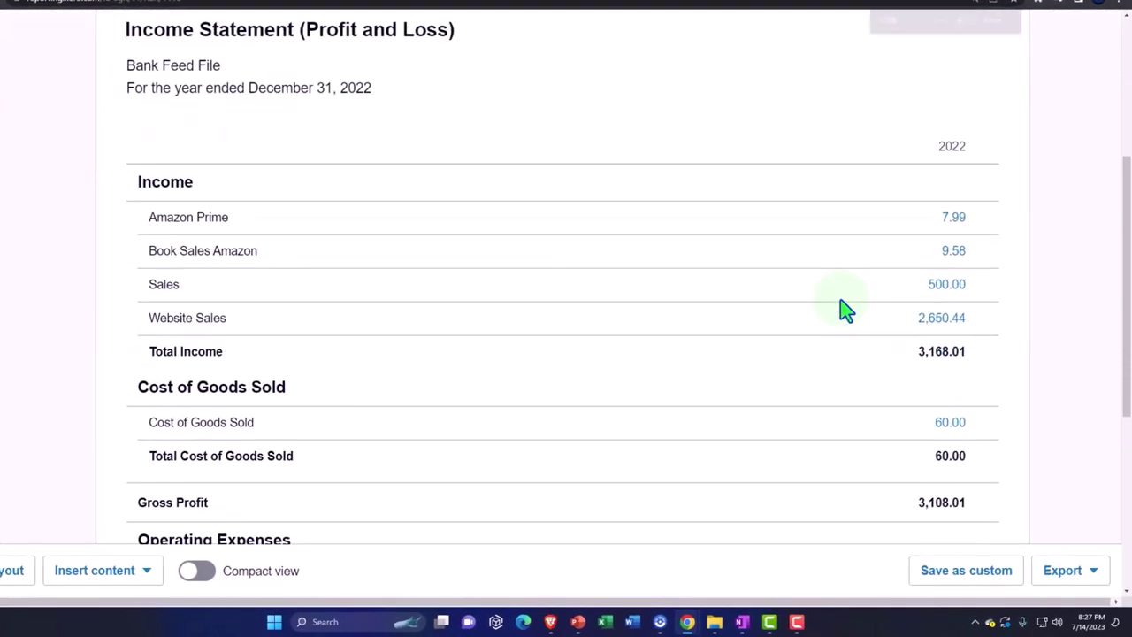
key(ctrl+plus)
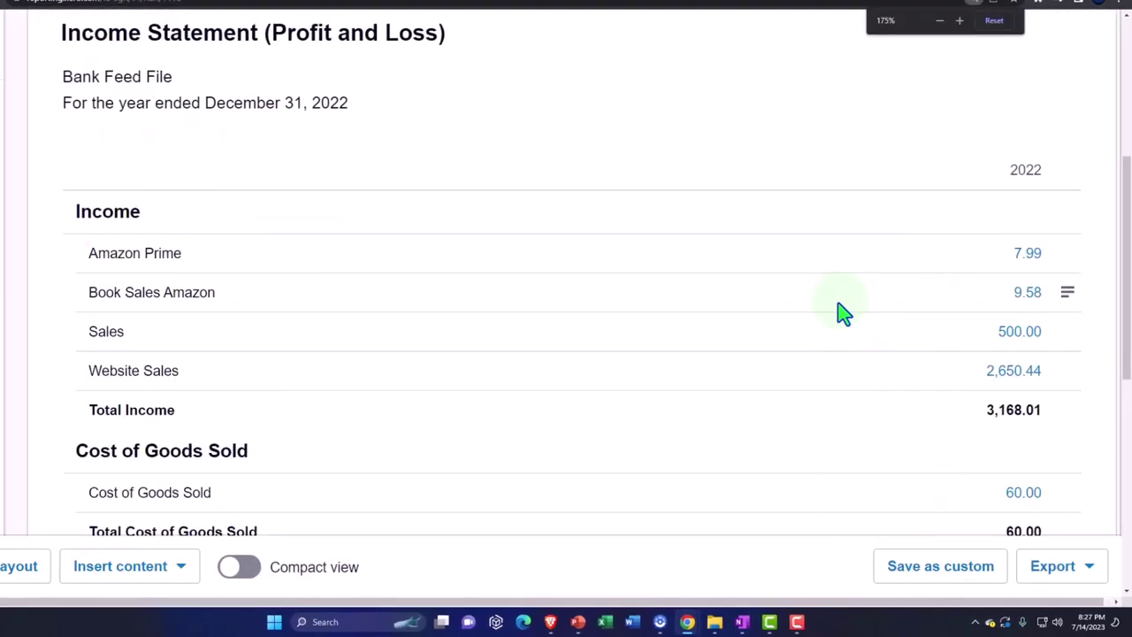
click(1020, 267)
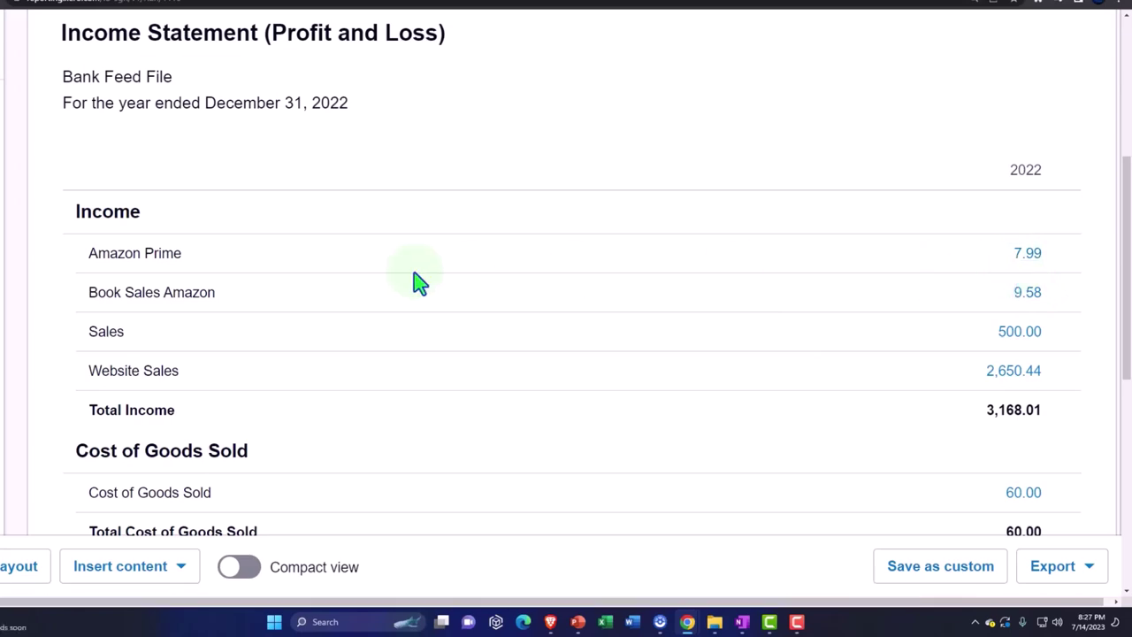
Step: Return to the first page of the bank reconciliation and open the details of the Aug 1, 2022 Audible EDI PYMNTS receipt of 36.23
click(97, 12)
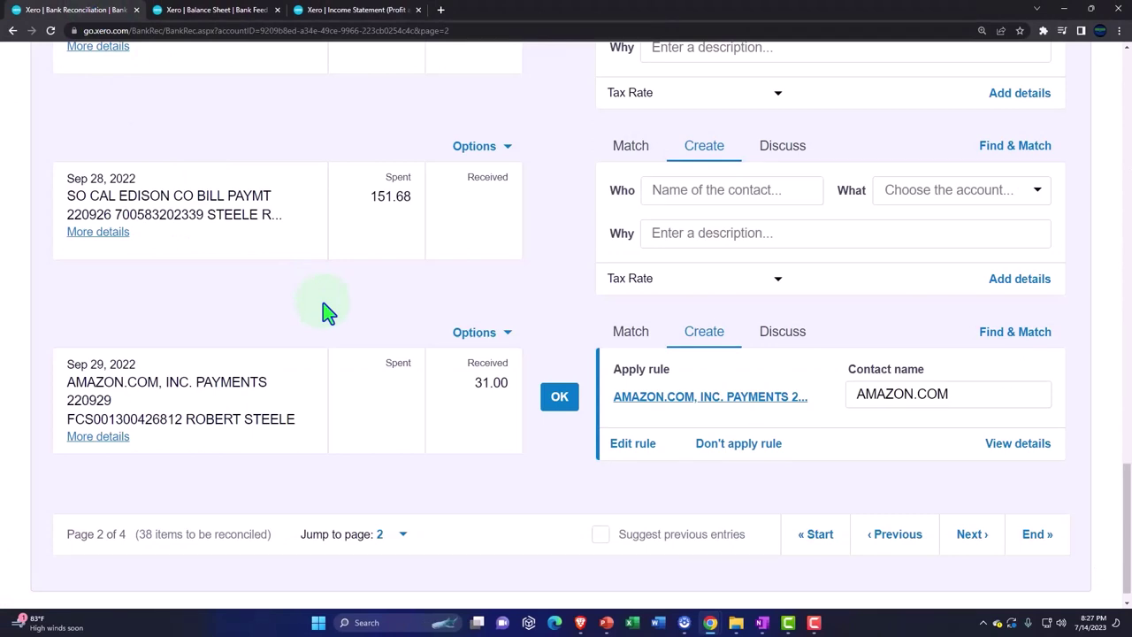
key(alt+Left)
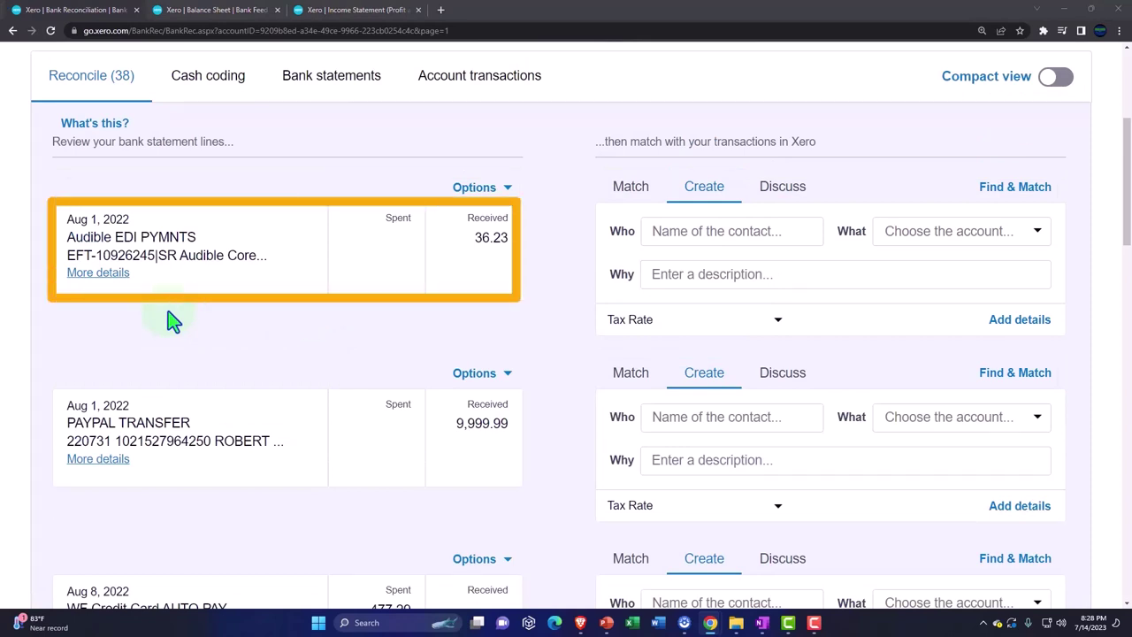
click(1004, 329)
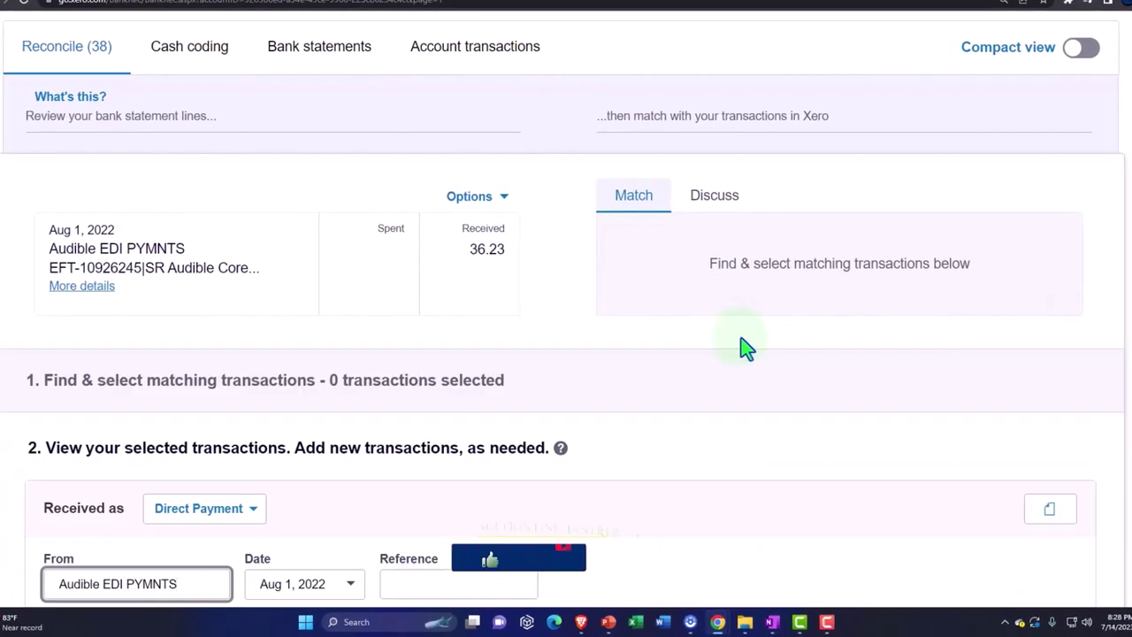
scroll(740, 346, down, 5)
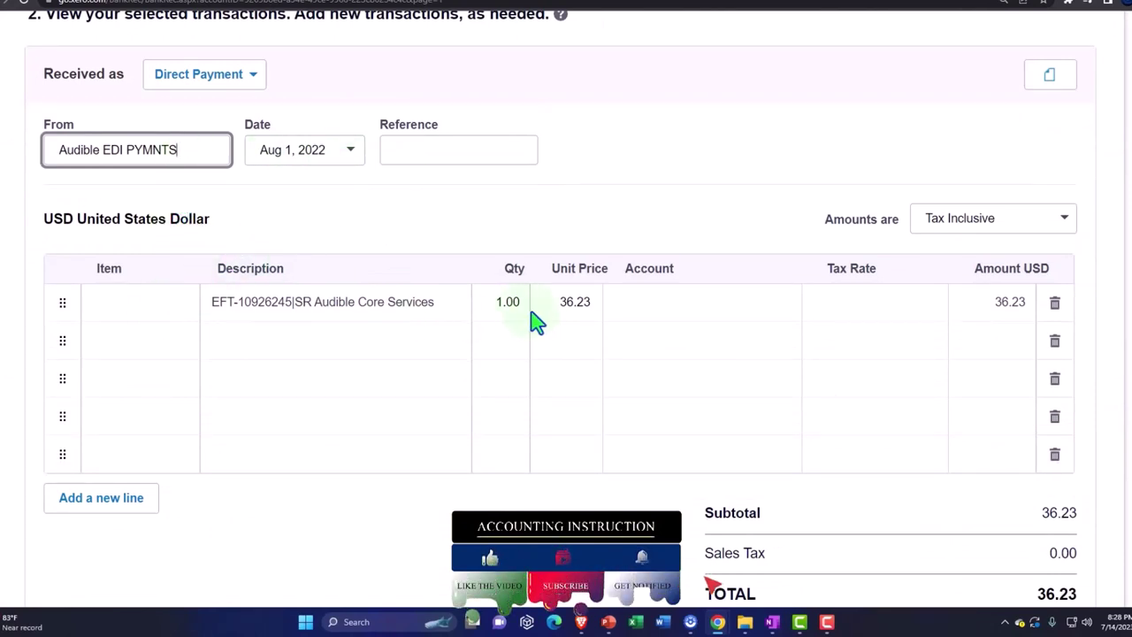
Step: Start adding a new account from the Audible line's account choices and give it the code 4380
click(689, 319)
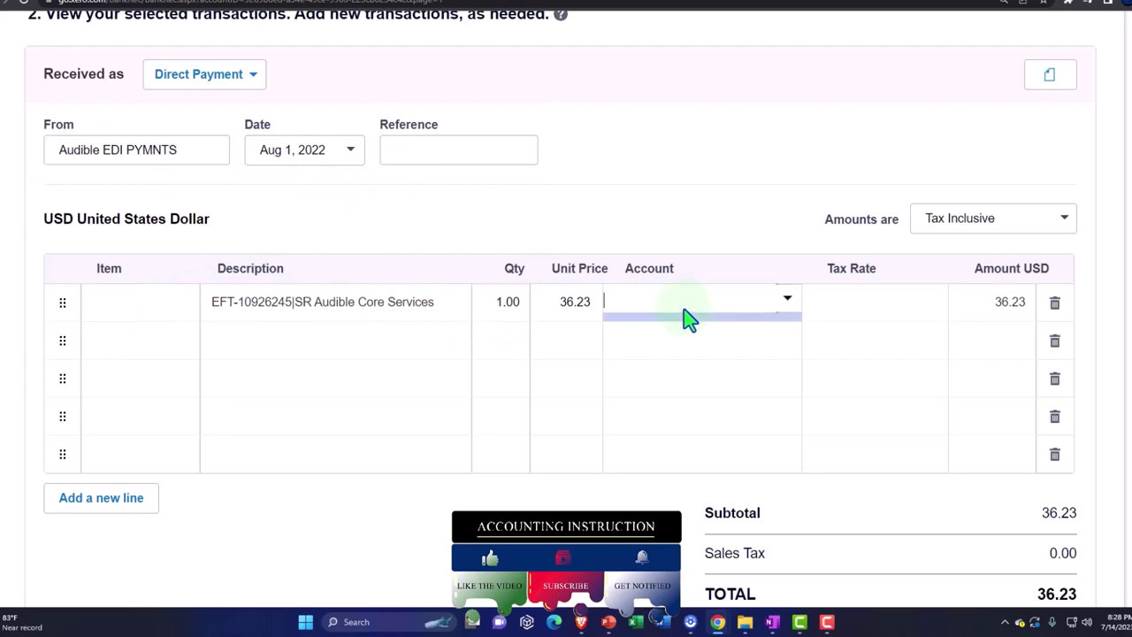
click(792, 308)
scroll(773, 379, down, 5)
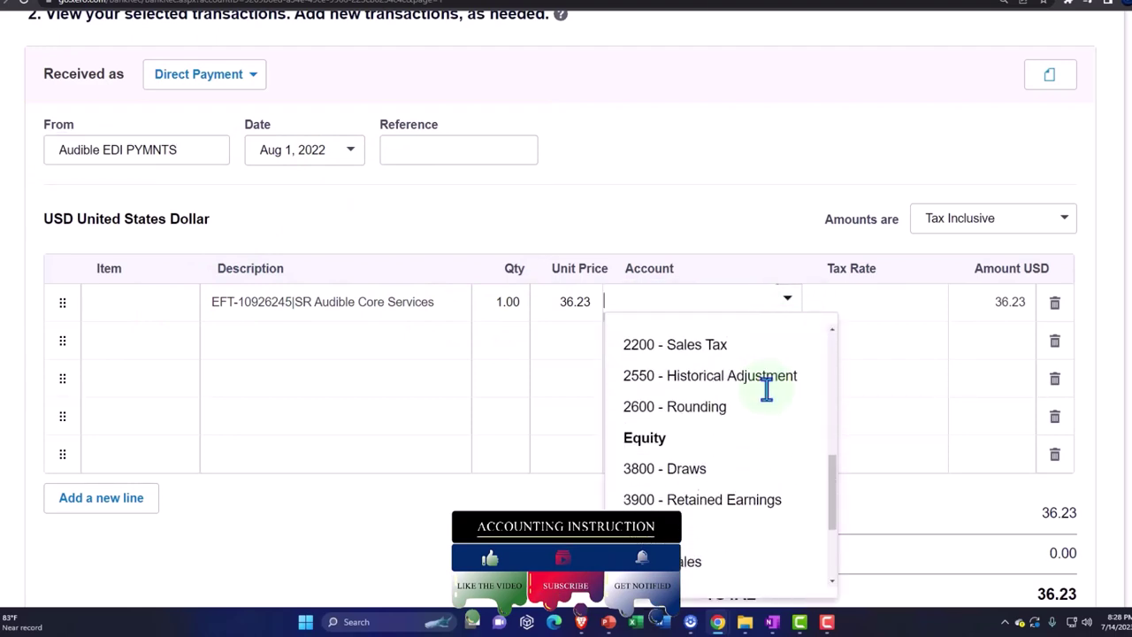
scroll(766, 389, down, 4)
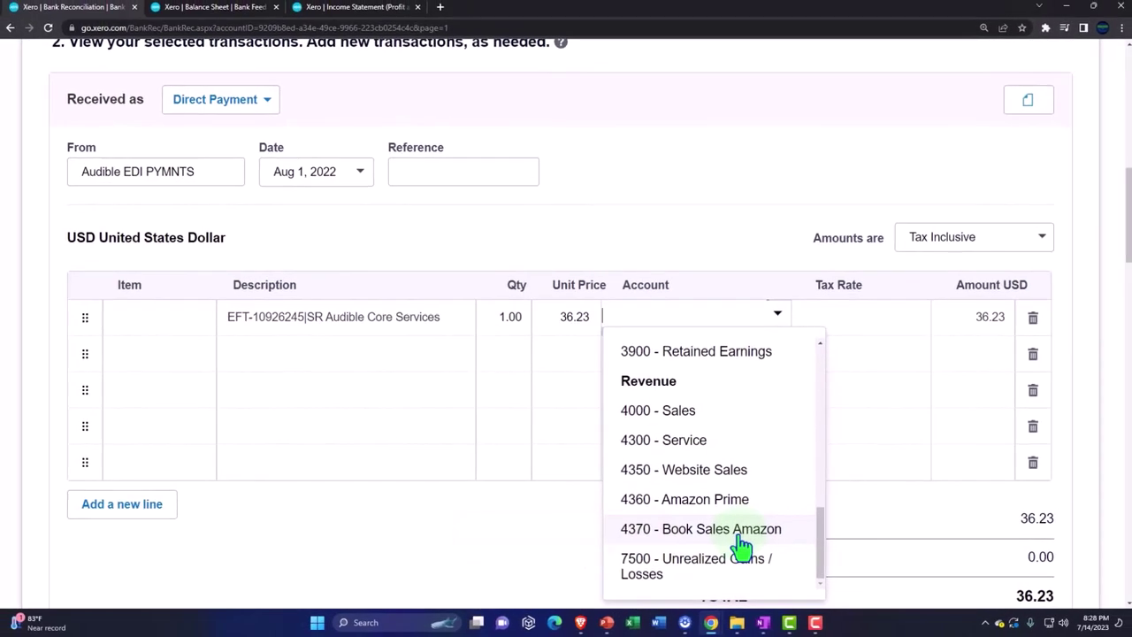
scroll(741, 544, up, 10)
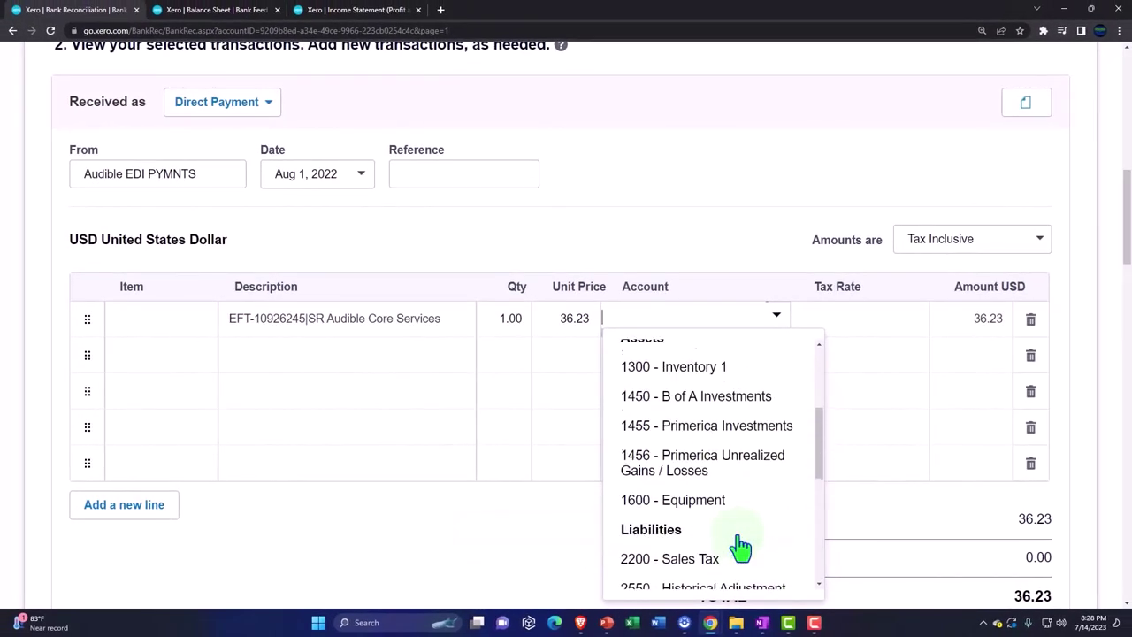
click(653, 357)
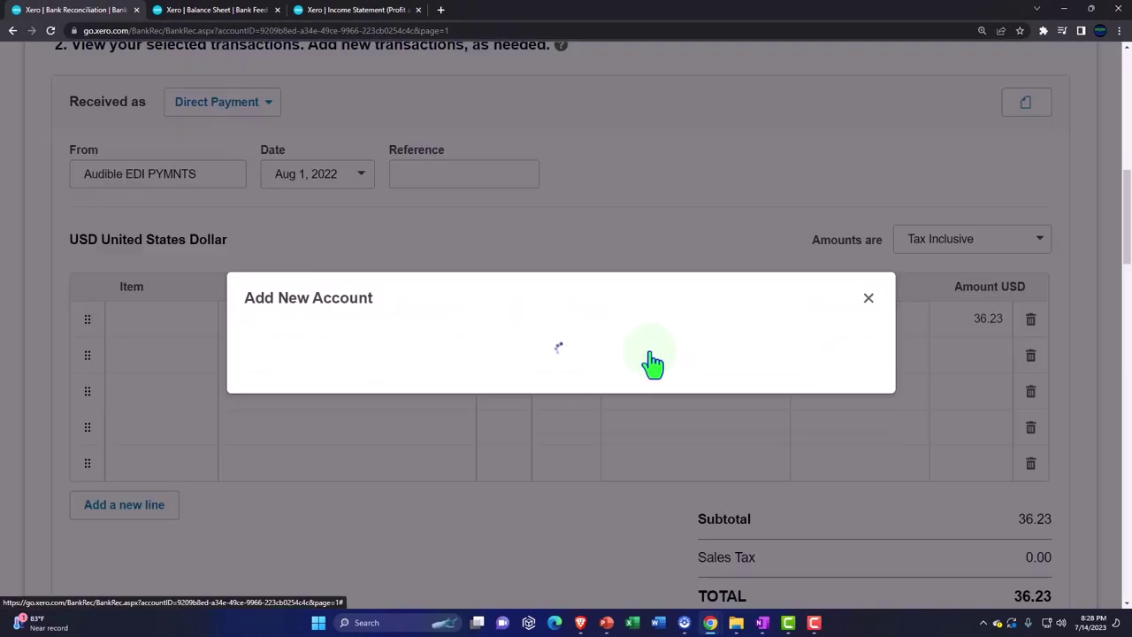
click(301, 124)
text(438)
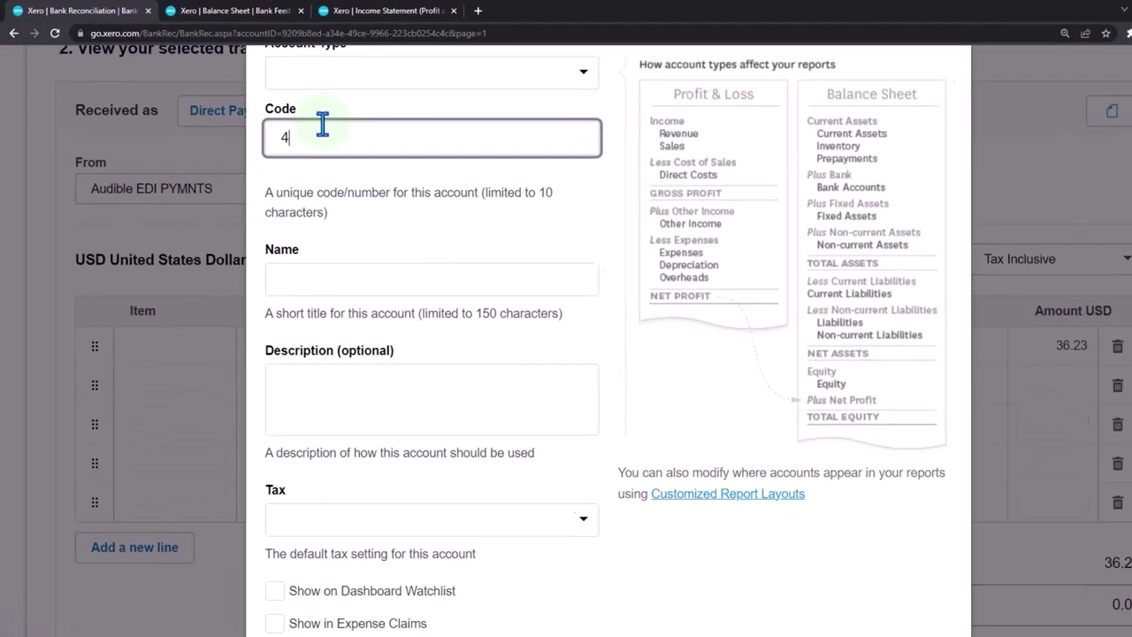
text(0)
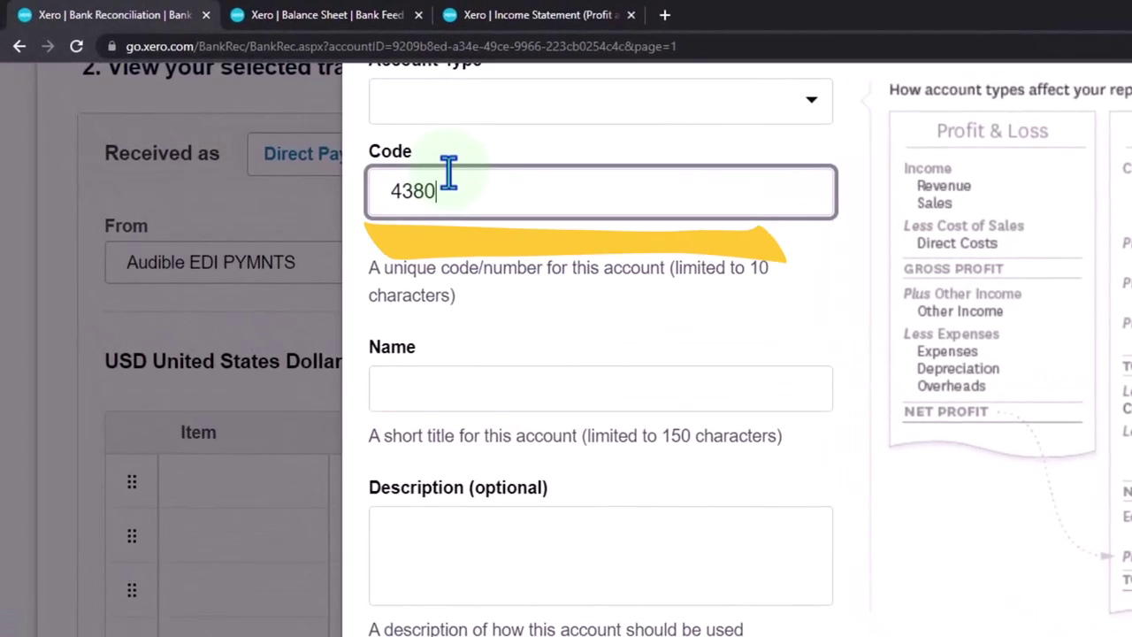
Step: Name the new account Audible Books Sales
click(470, 388)
scroll(480, 442, up, 3)
scroll(551, 473, down, 6)
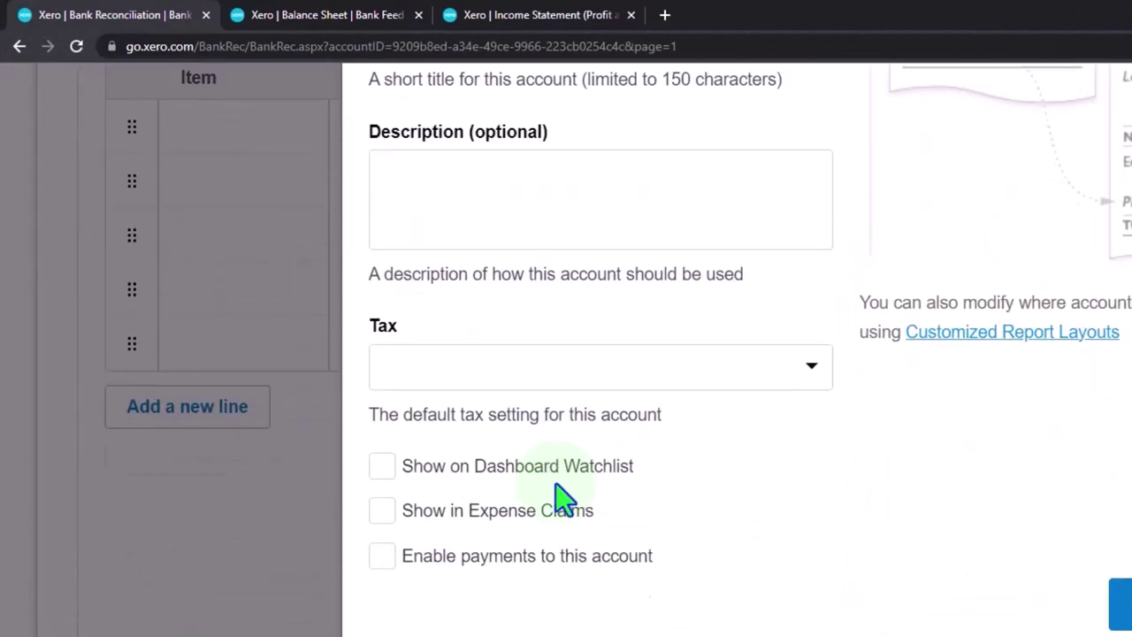
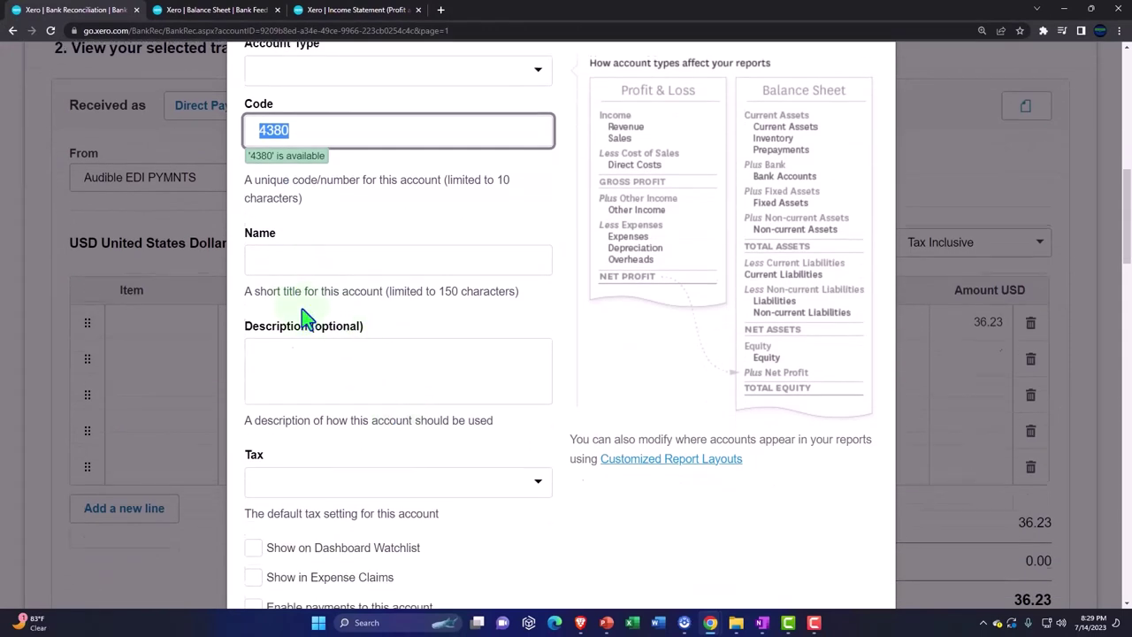
scroll(318, 266, up, 3)
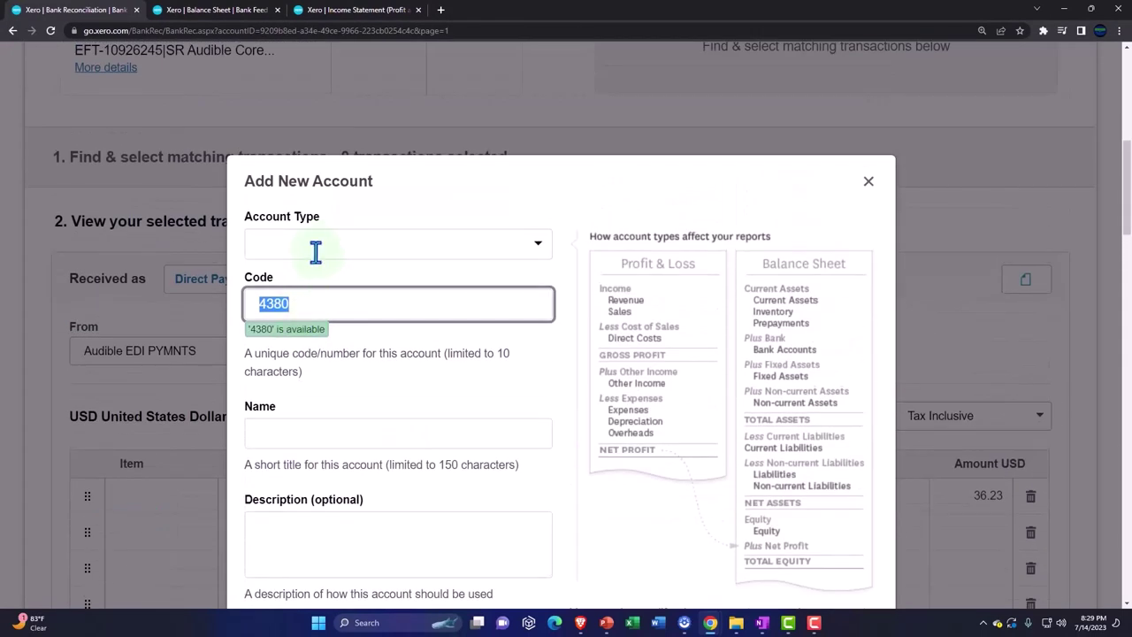
click(312, 423)
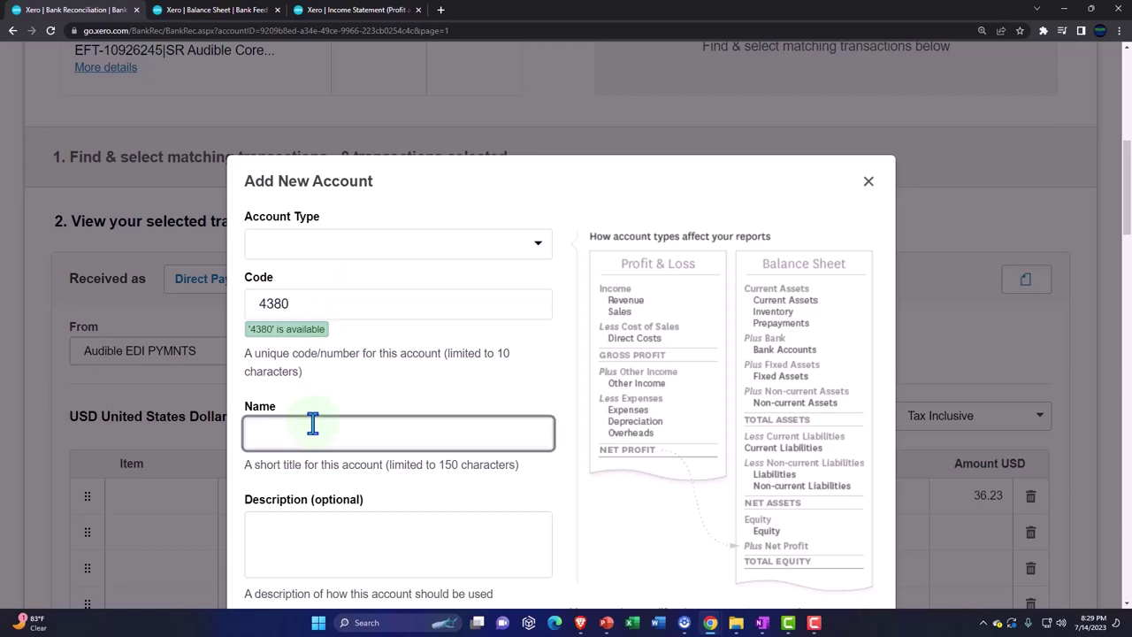
text(Audible Boo)
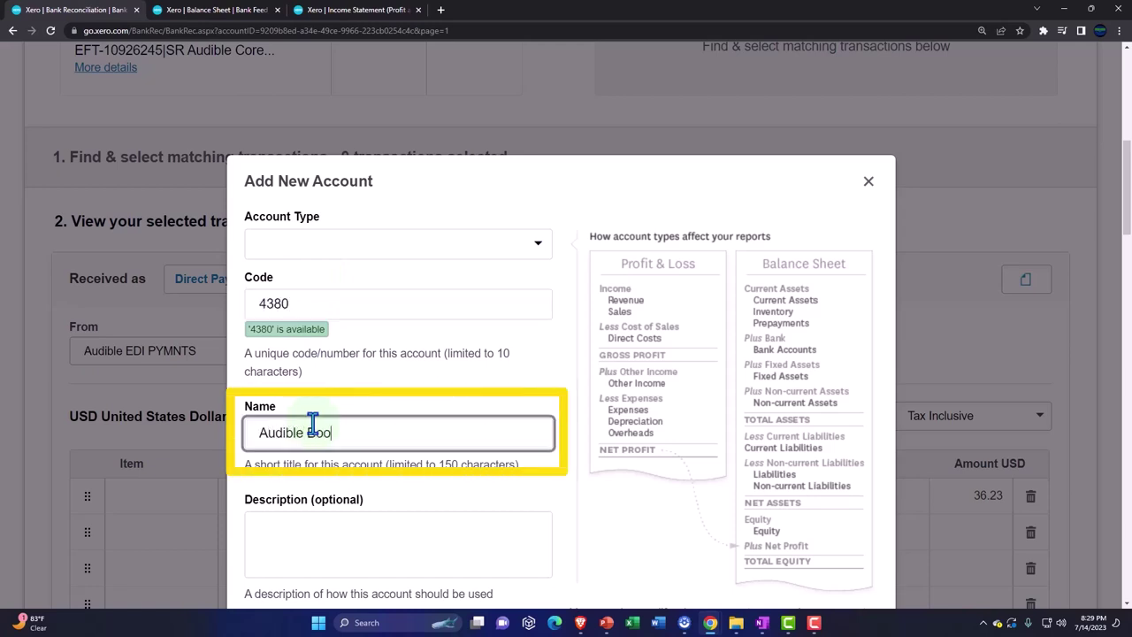
text(ks Sales)
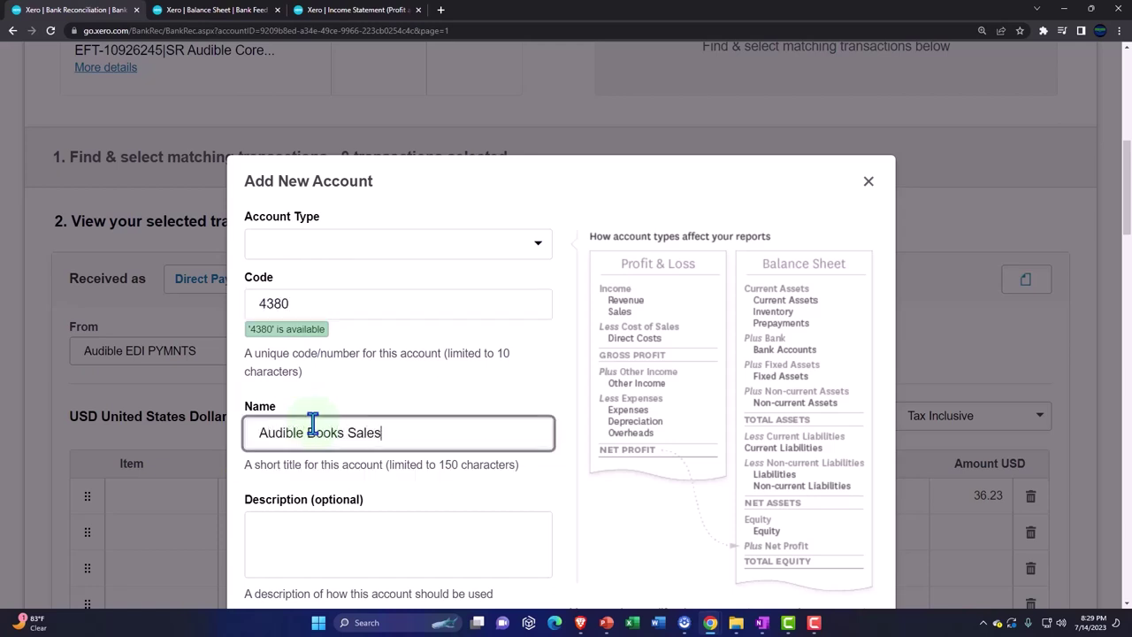
key(Tab)
Step: Set the new account's type to Revenue and save the account
click(306, 237)
text(Reven)
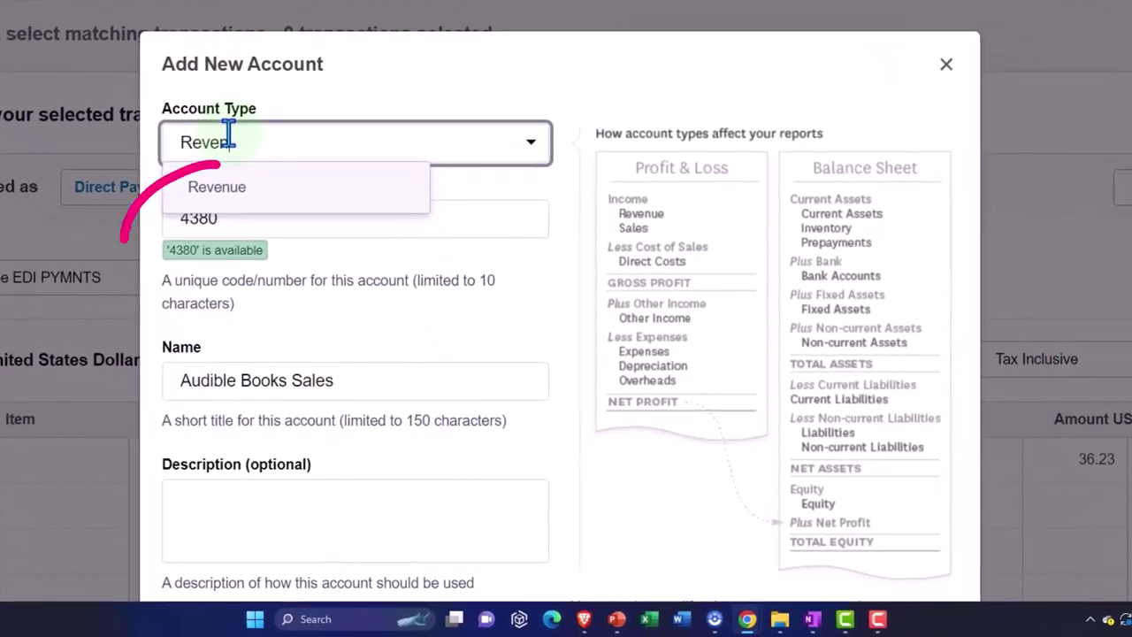
key(Tab)
scroll(416, 384, down, 5)
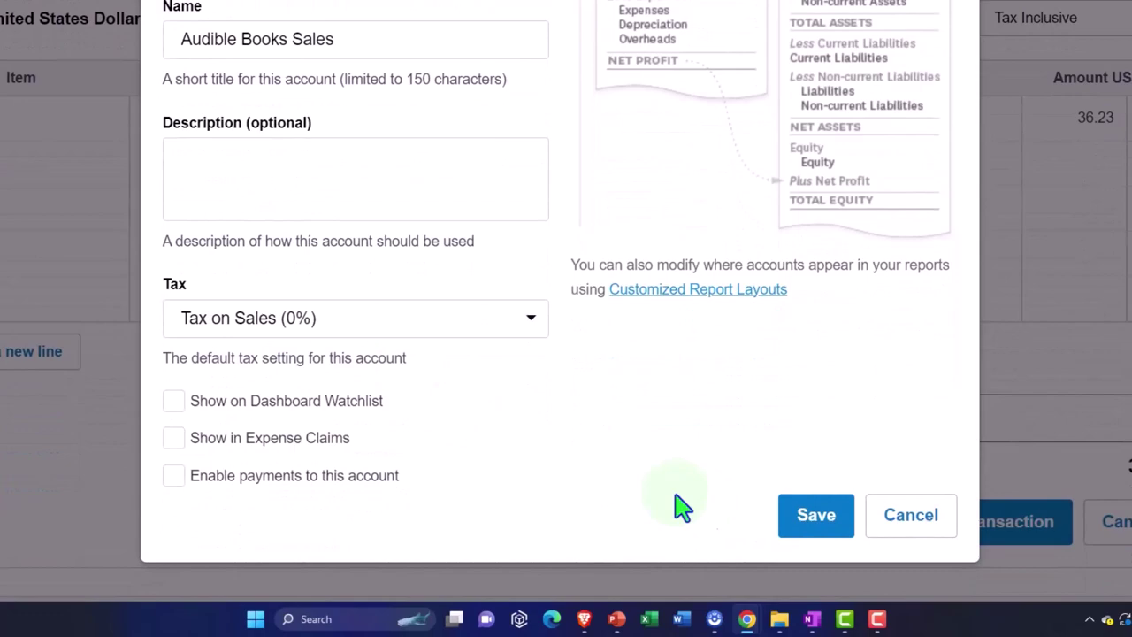
click(814, 520)
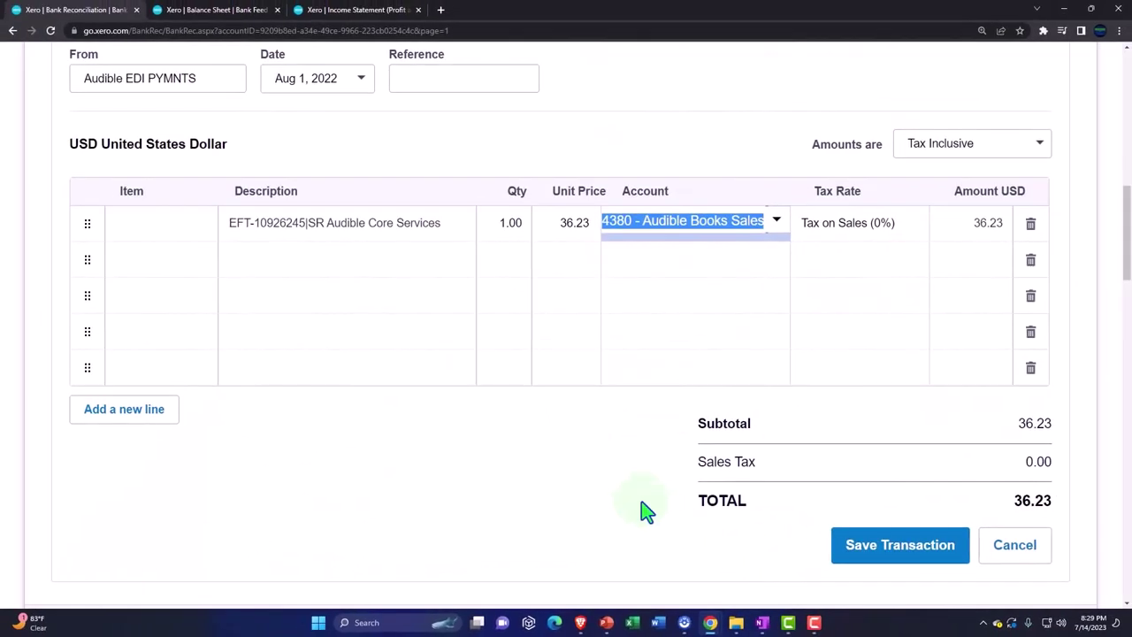
Step: Start creating a bank rule from the Aug 1, 2022 Audible EDI PYMNTS statement line
scroll(646, 511, up, 6)
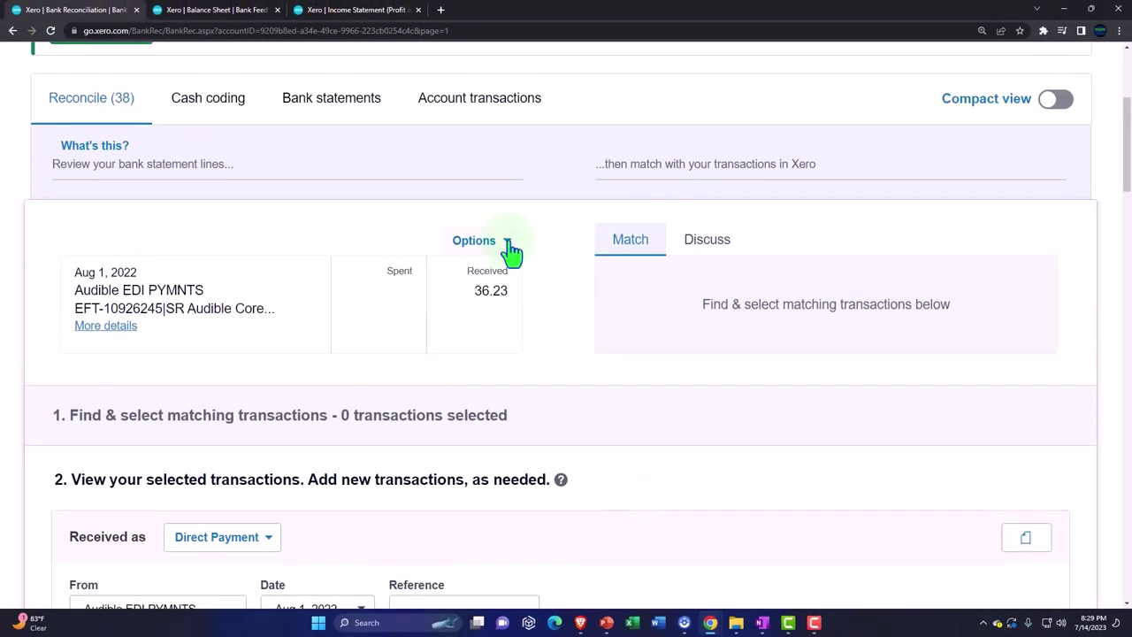
scroll(505, 245, down, 5)
scroll(505, 303, up, 4)
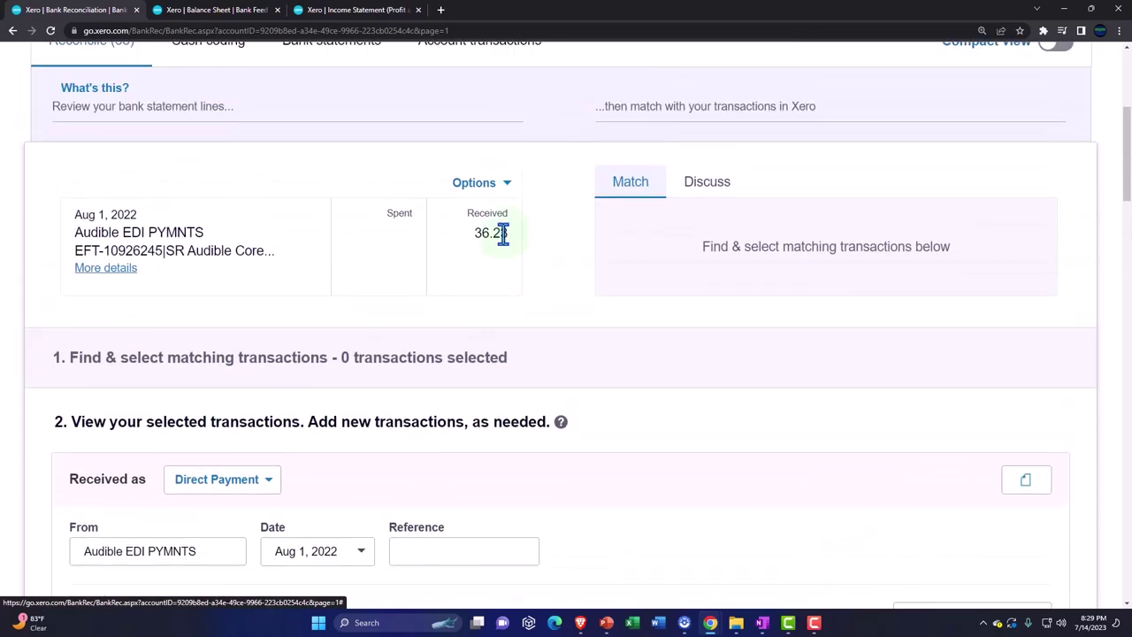
click(508, 188)
click(504, 226)
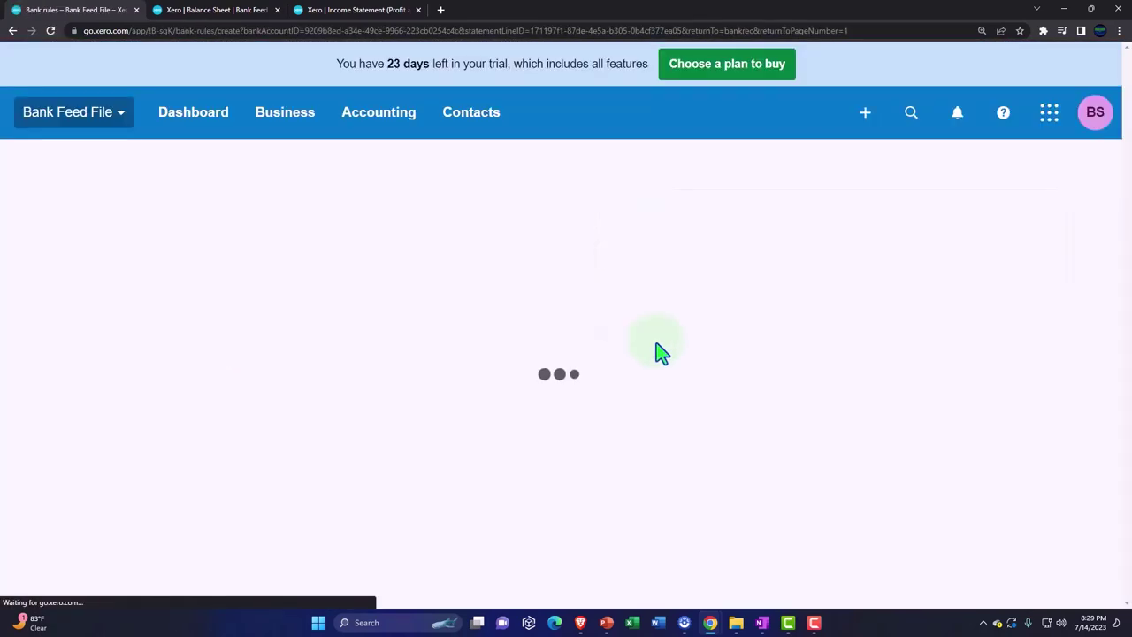
Step: Change the rule's payee condition to any text field contains Audible, and remove the description condition
scroll(419, 354, down, 2)
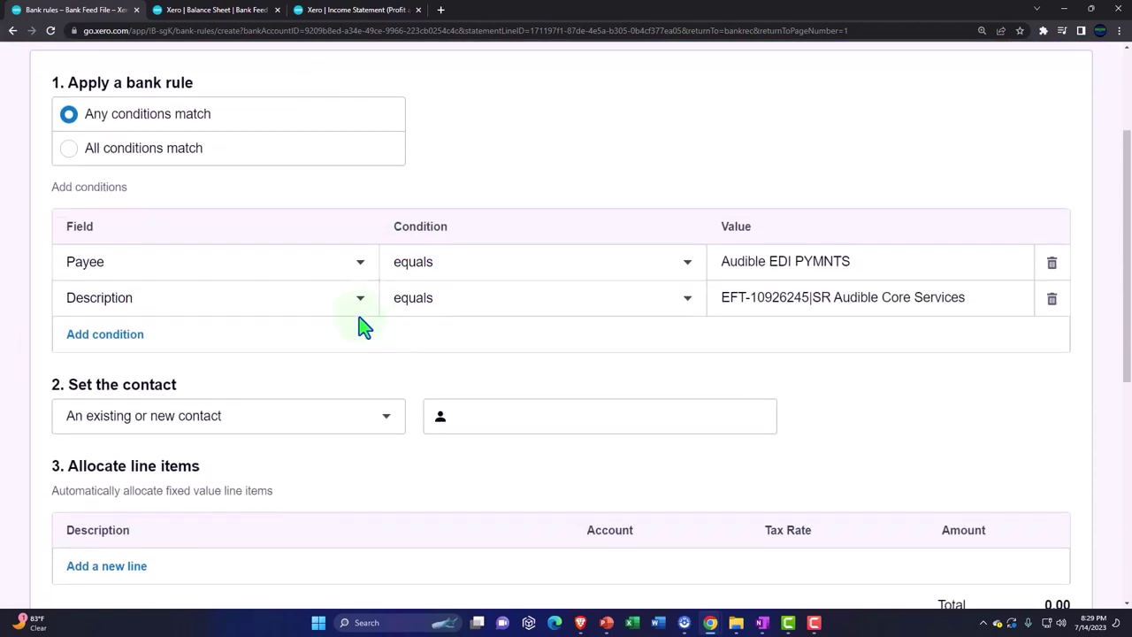
click(355, 269)
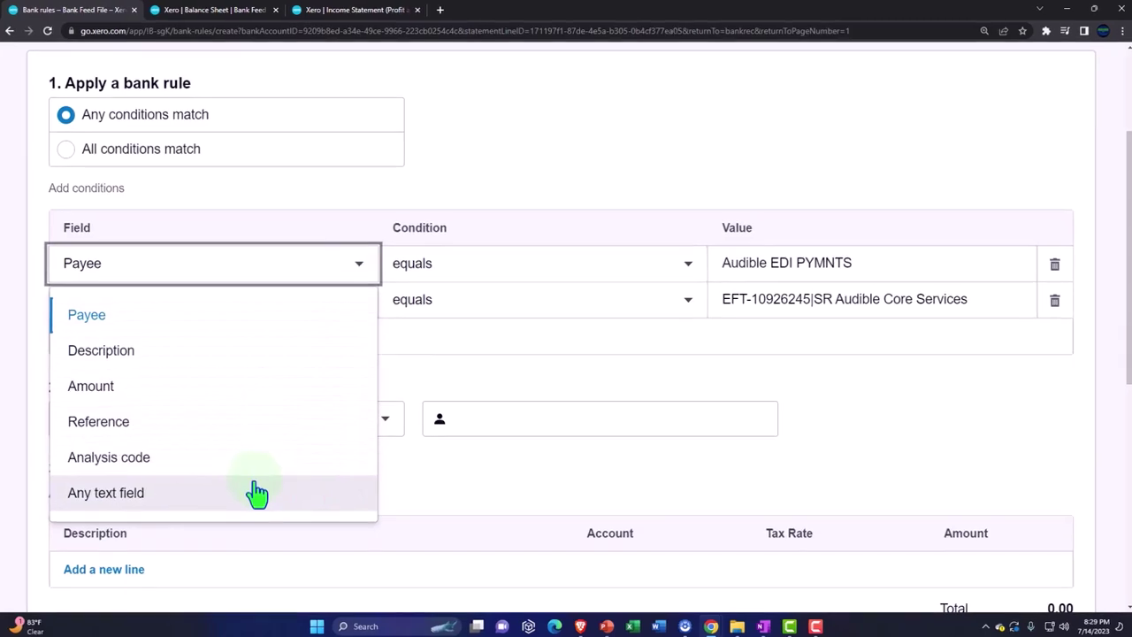
click(257, 494)
click(623, 276)
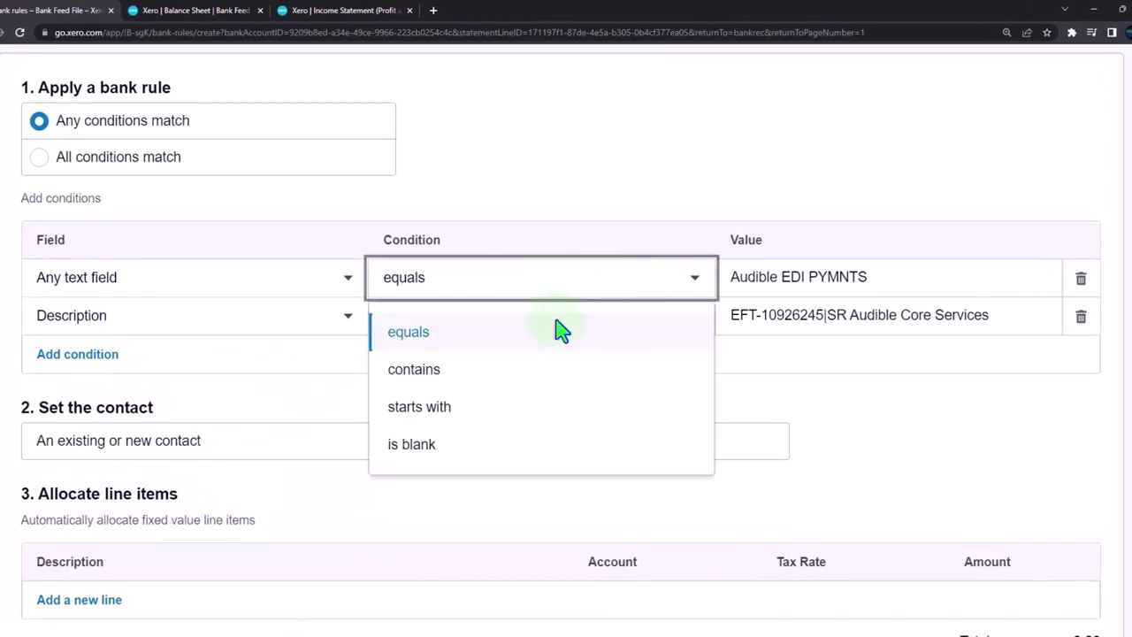
click(513, 372)
click(910, 280)
click(910, 280)
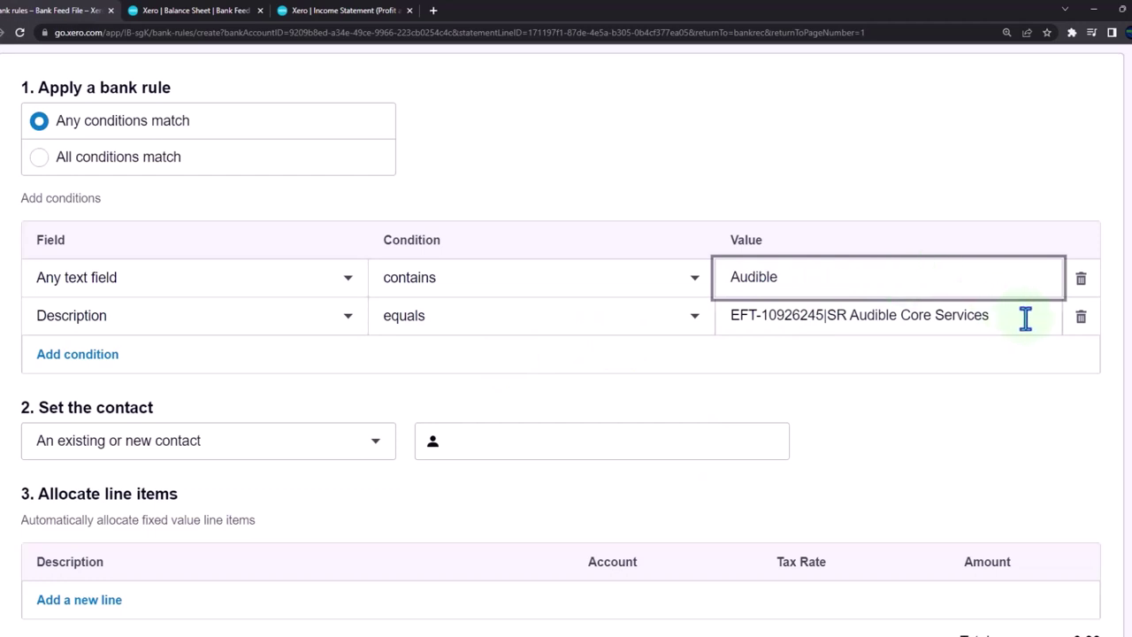
click(1081, 319)
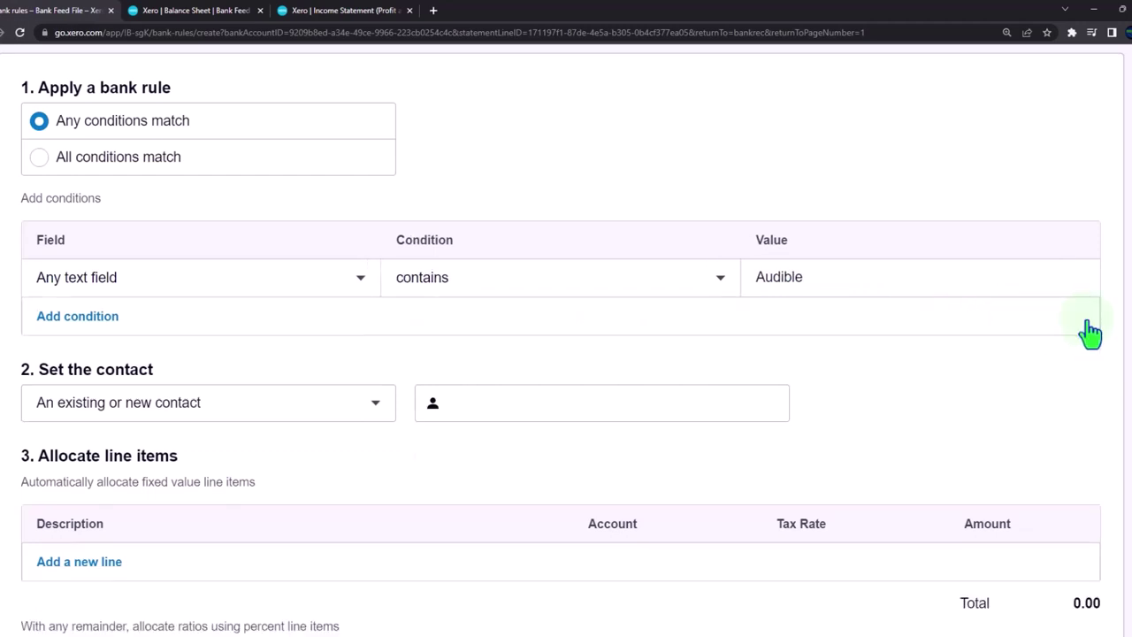
Step: Copy Audible from the rule's name and set it as a new contact for the rule
scroll(1091, 331, down, 5)
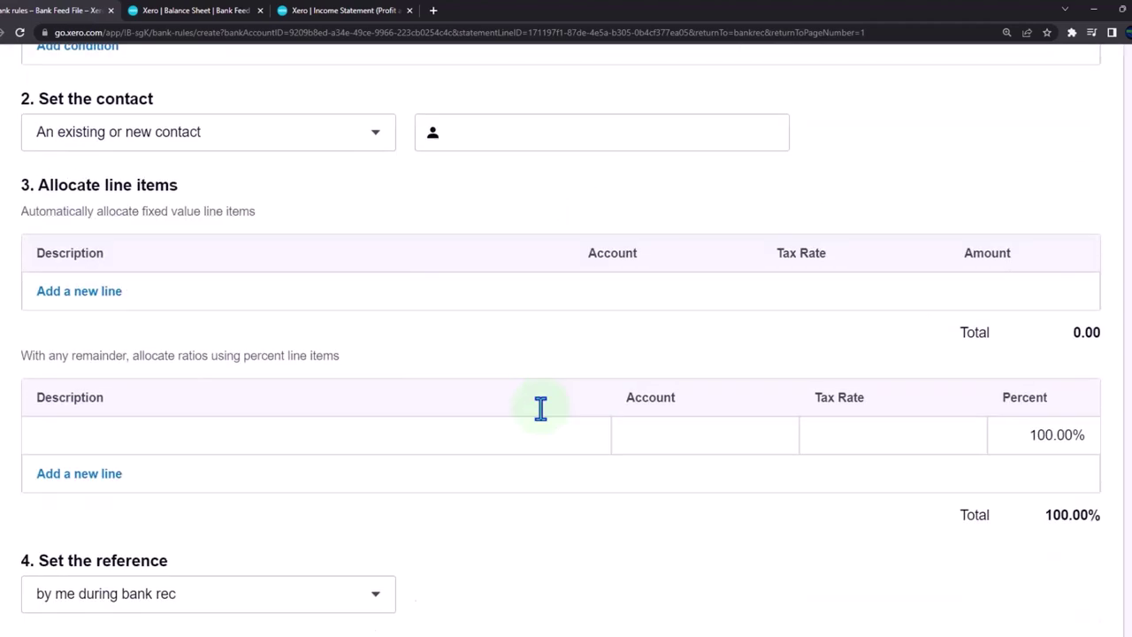
scroll(544, 435, down, 1)
drag(481, 500, 366, 508)
key(ctrl+c)
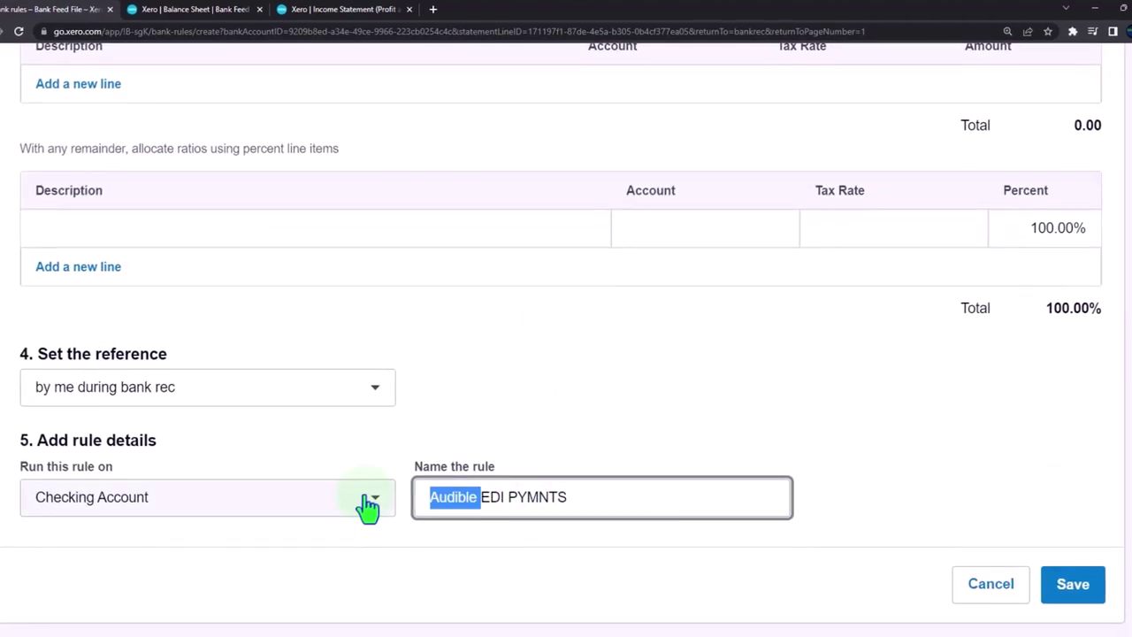
scroll(566, 261, up, 3)
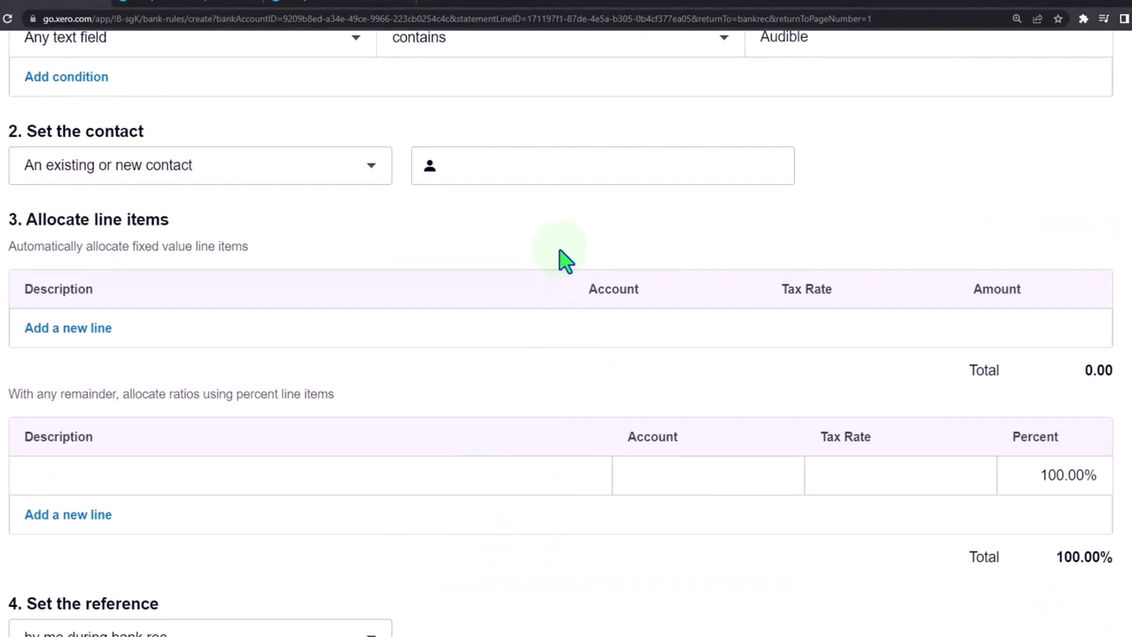
click(519, 183)
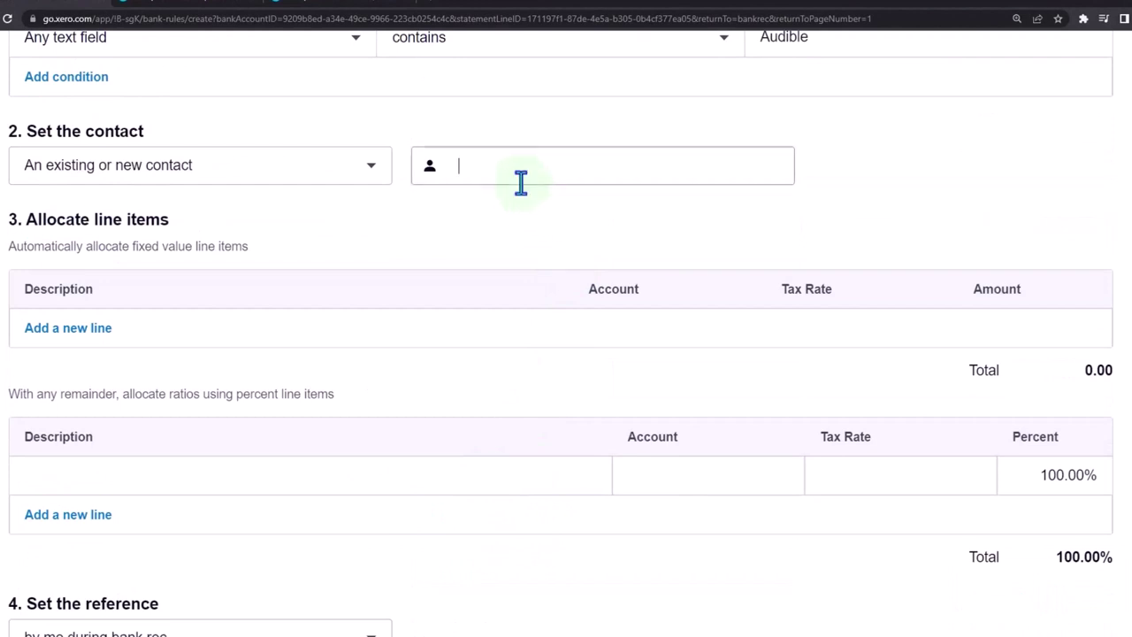
key(ctrl+v)
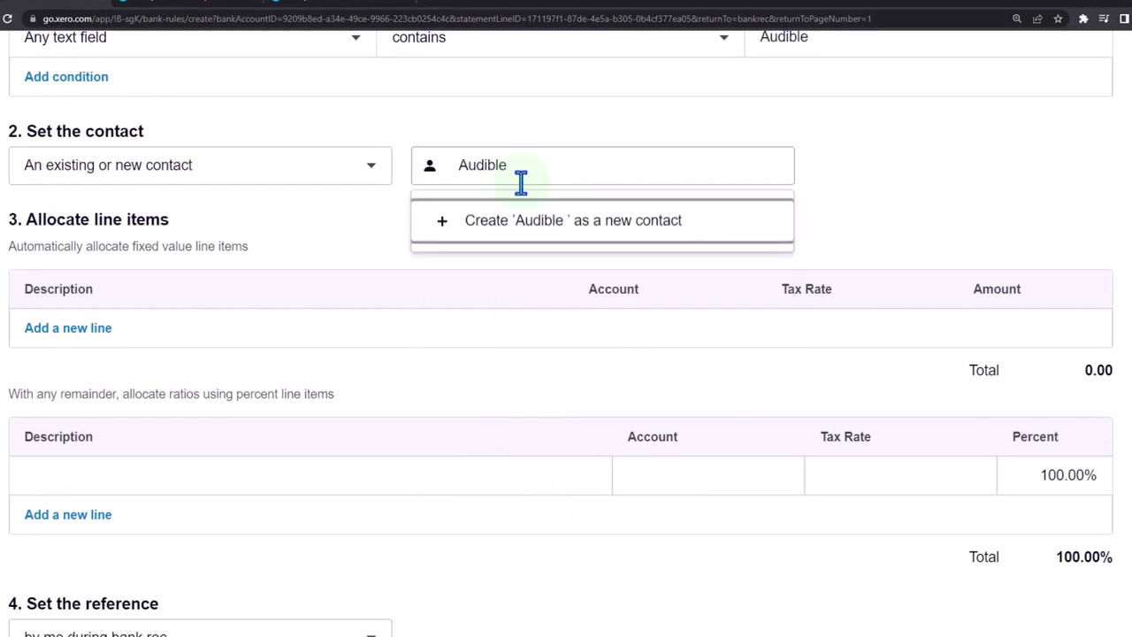
click(534, 222)
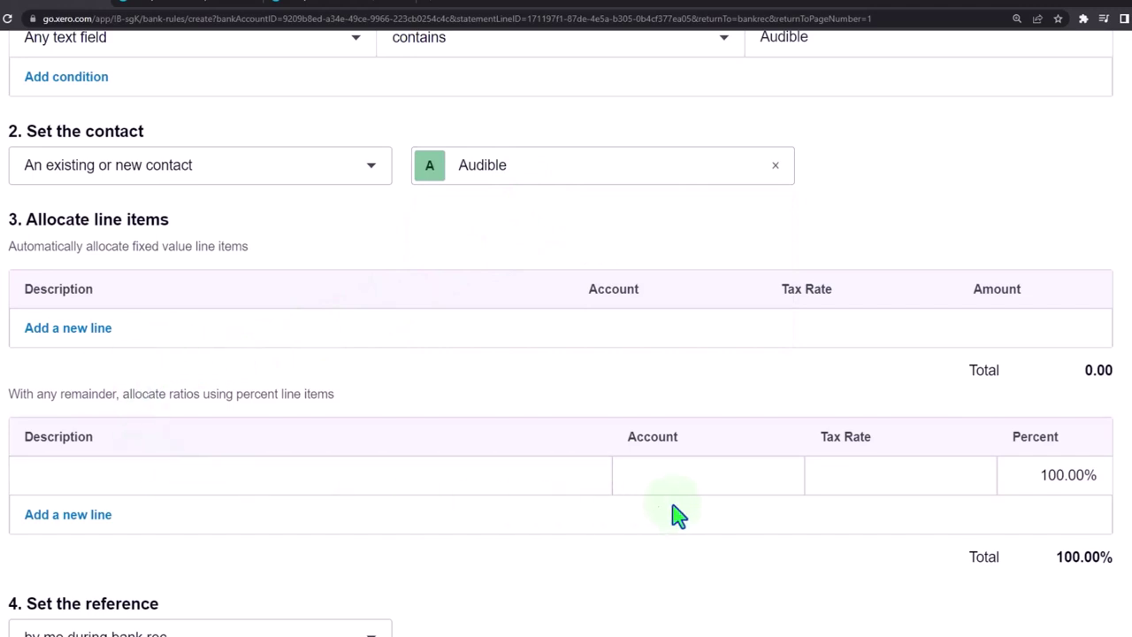
Step: Allocate the rule's percent line to account 4380 - Audible Books Sales
click(700, 482)
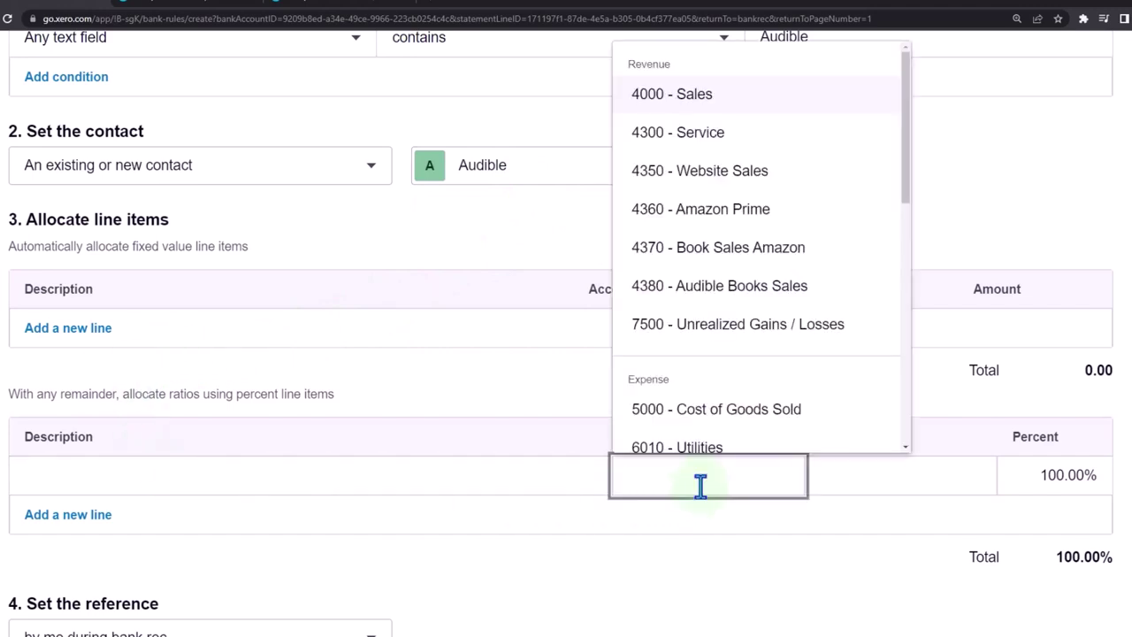
text(au)
key(Tab)
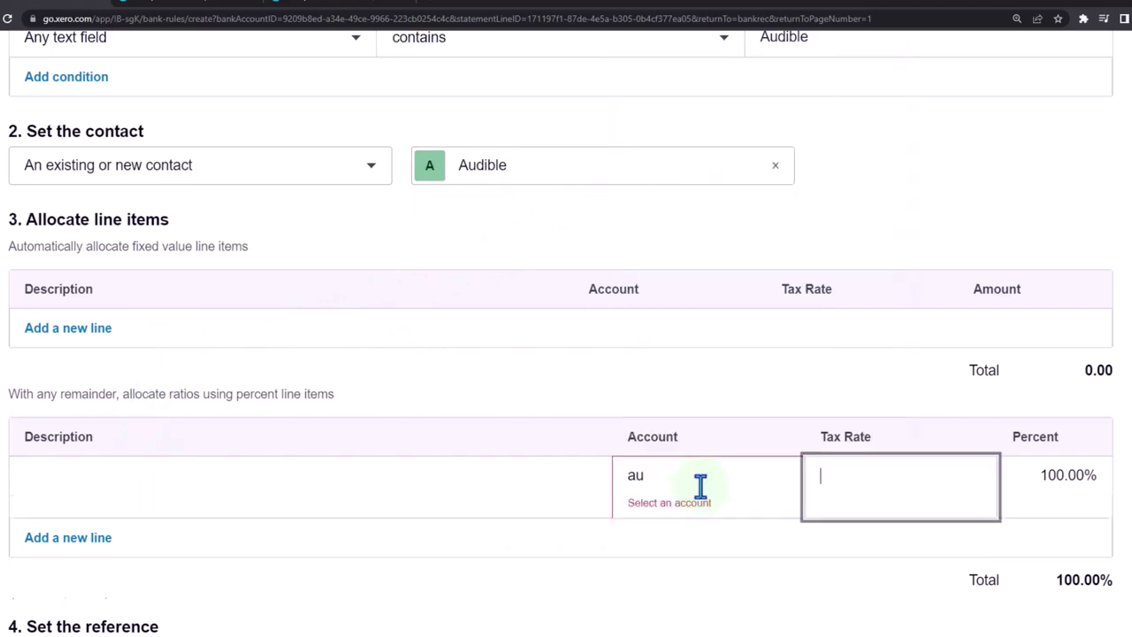
click(699, 482)
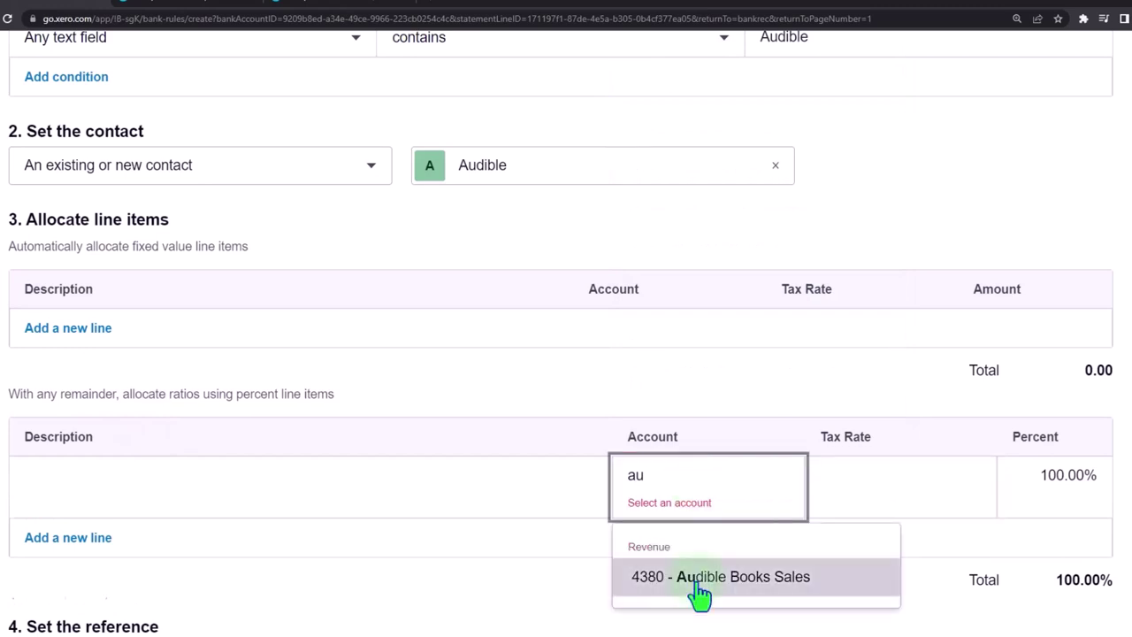
Step: Allocate the Audible bank rule to 4380 - Audible Books Sales, save it, and apply it to reconcile the received 36.23 Audible EDI PYMNTS line
click(697, 580)
key(Tab)
scroll(699, 595, down, 3)
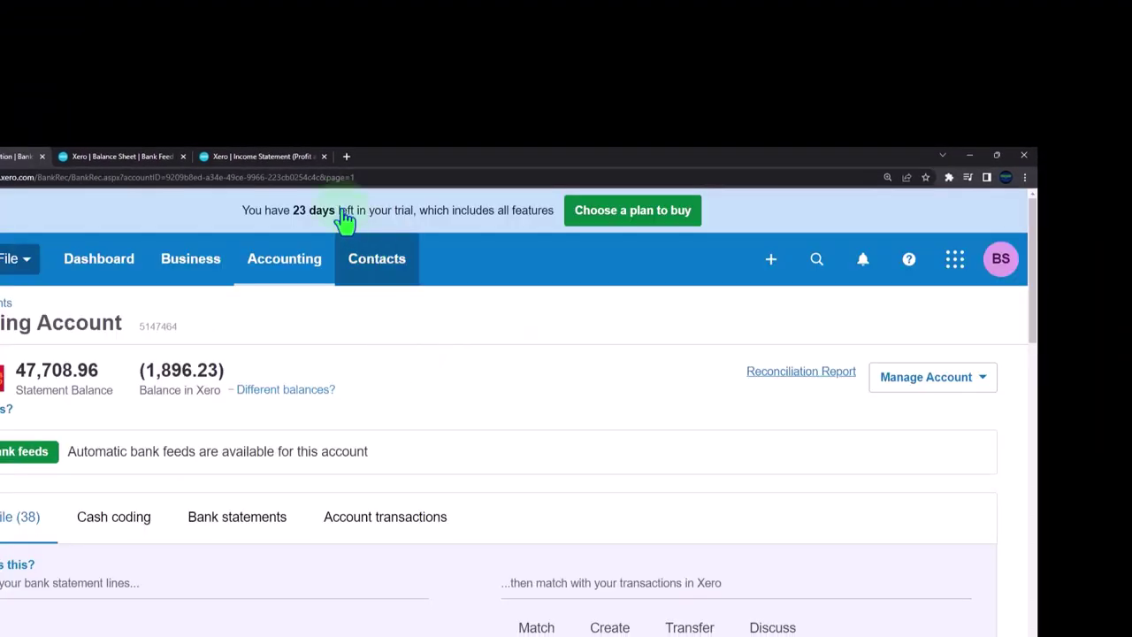
scroll(283, 472, down, 3)
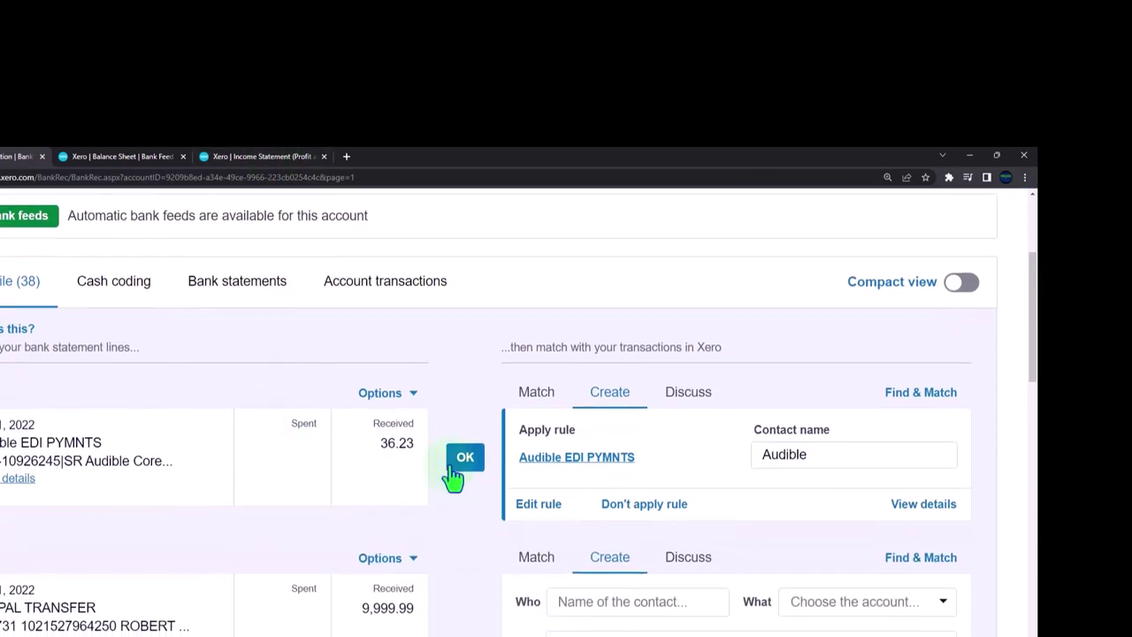
click(453, 469)
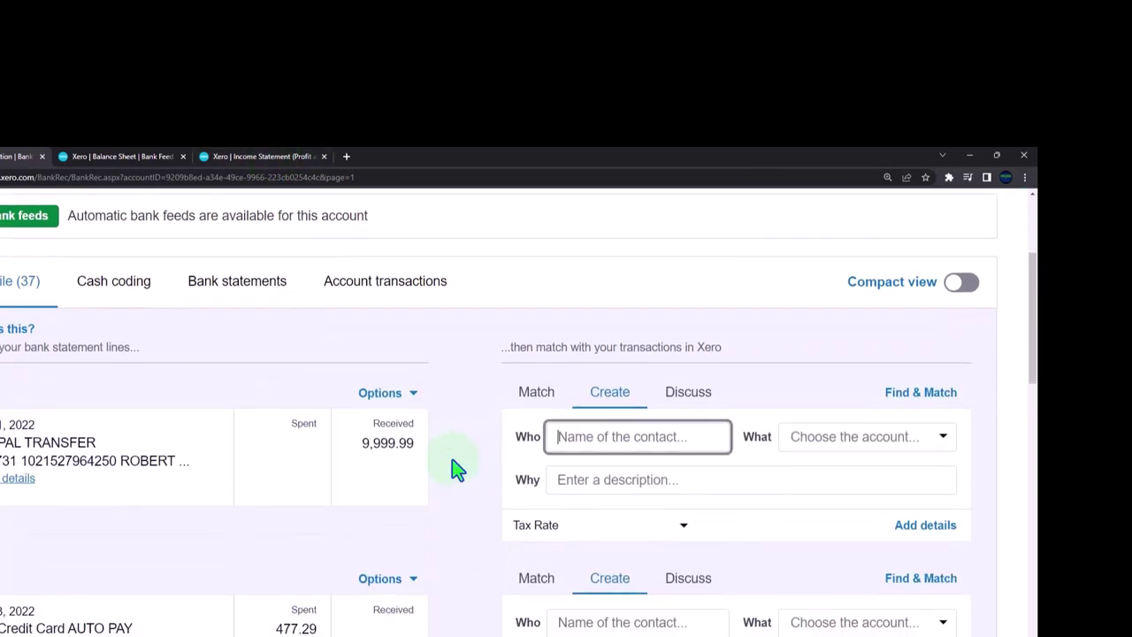
Step: Update the 2022 Income Statement and examine its Income section for the Audible book sales
click(269, 158)
scroll(956, 345, up, 2)
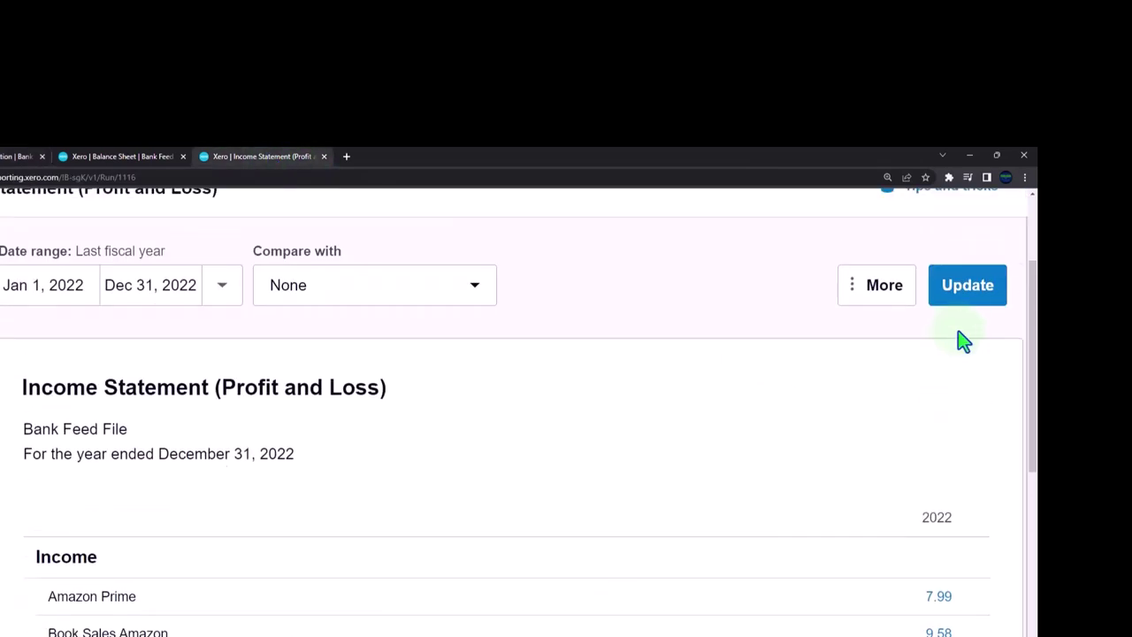
click(965, 298)
scroll(702, 545, down, 3)
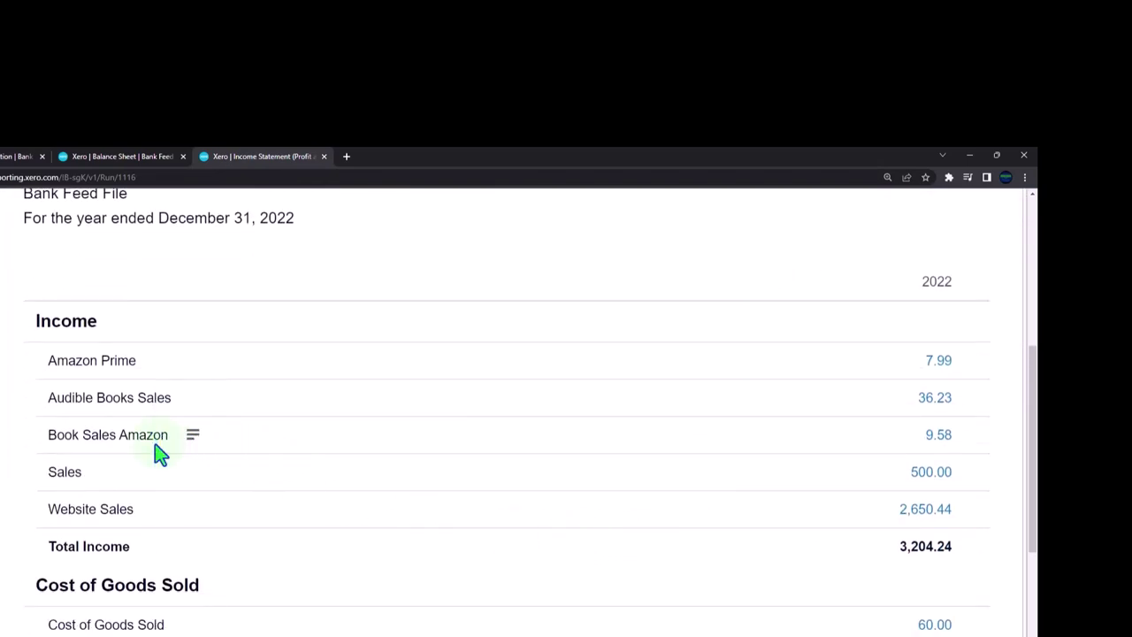
Step: Reconcile the Sep 1 Audible deposit of 45.18 and the Sep 14 Verizon Wireless payment of 69.90 with their suggested rules
click(18, 158)
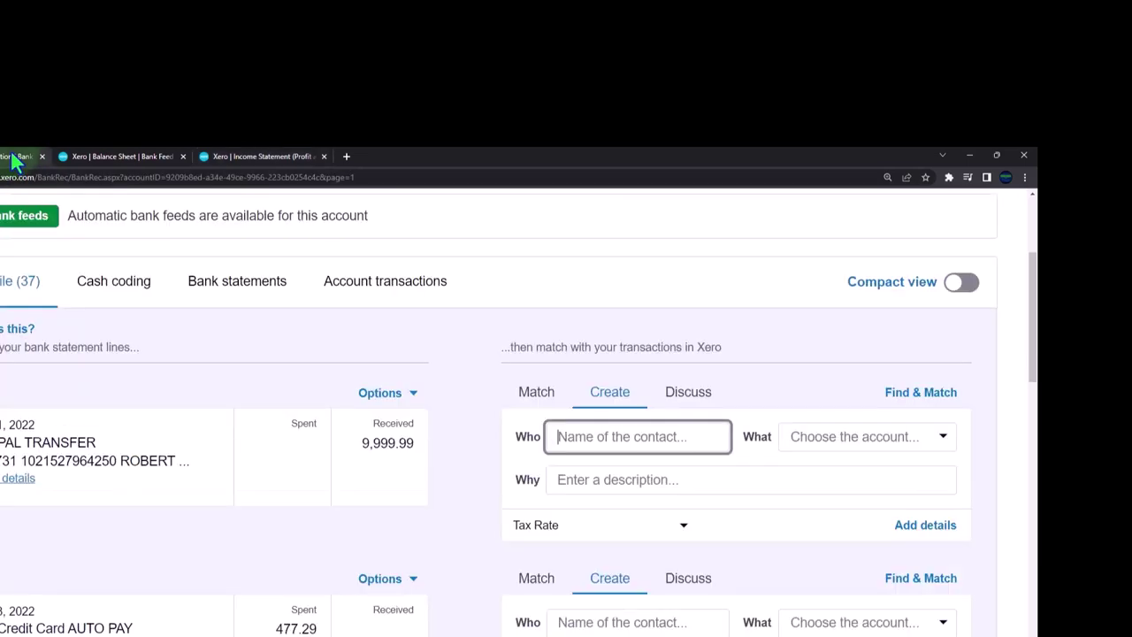
scroll(334, 527, down, 2)
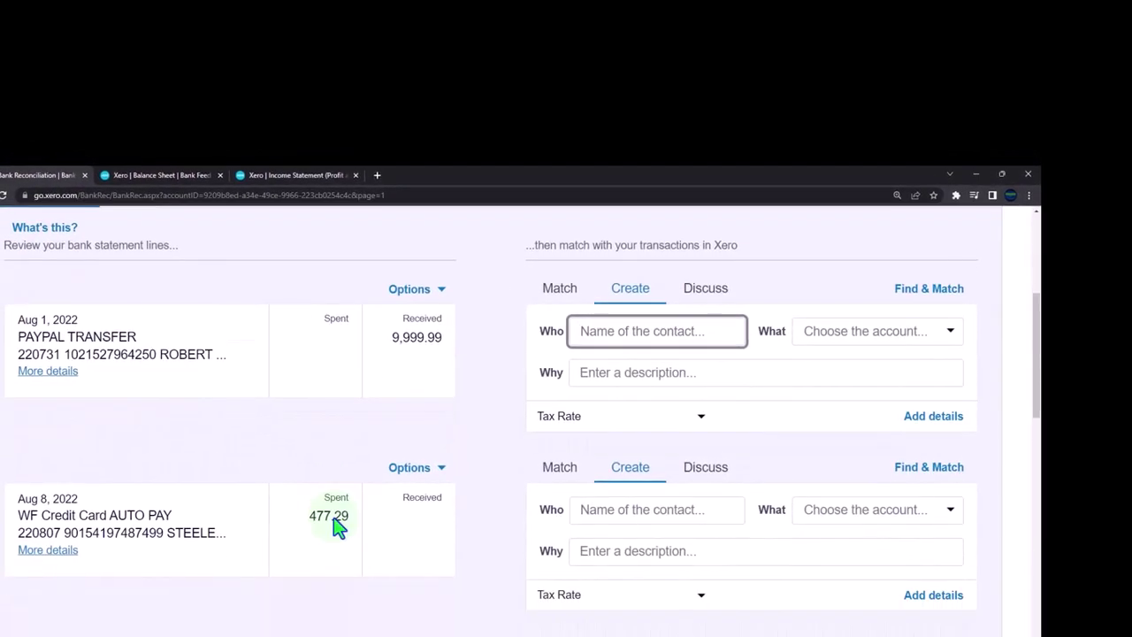
scroll(335, 527, down, 2)
scroll(334, 519, down, 6)
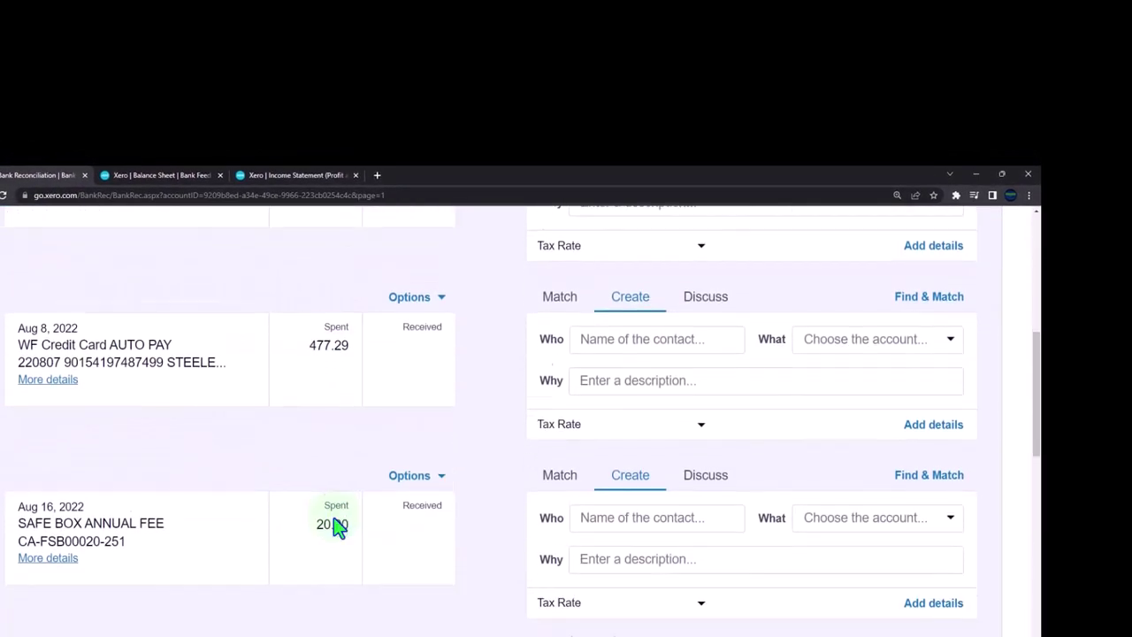
scroll(334, 527, down, 4)
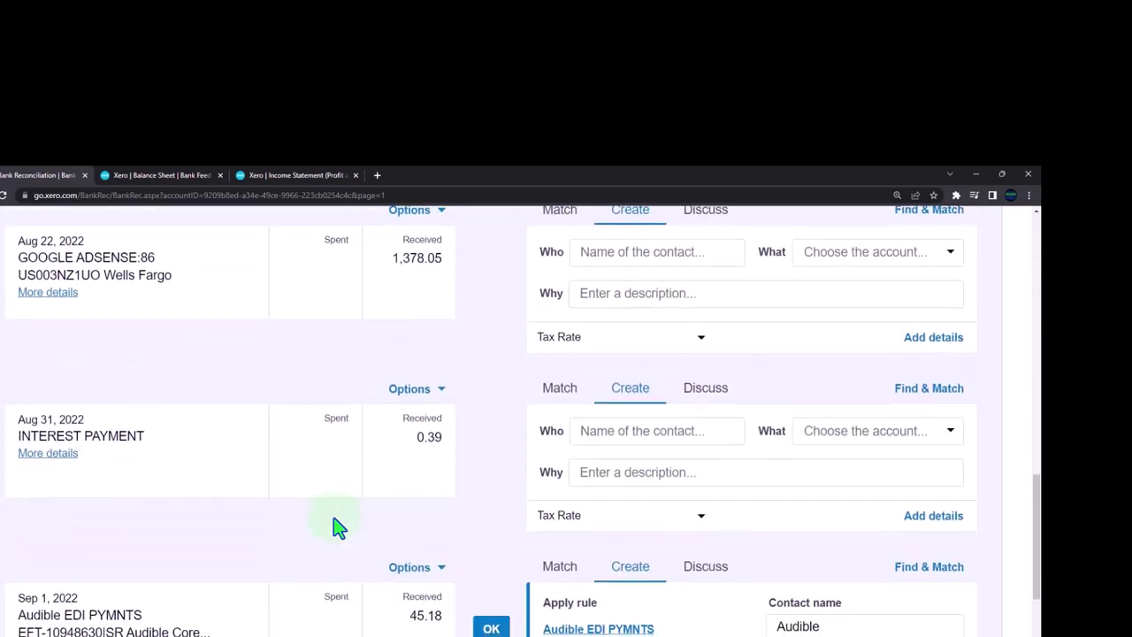
click(491, 462)
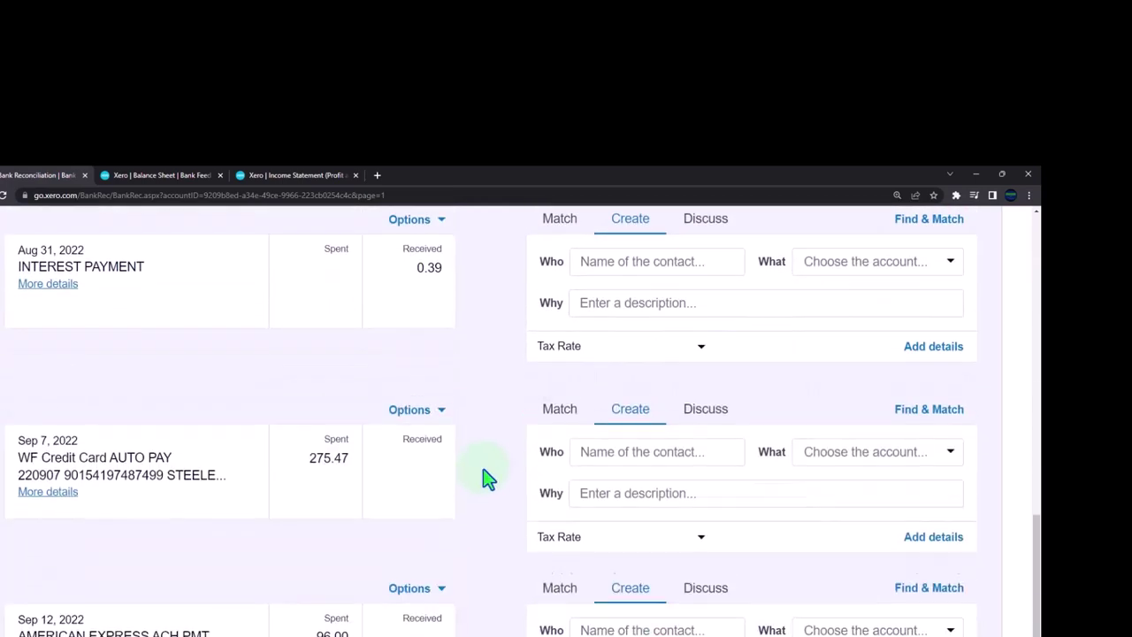
scroll(485, 489, down, 3)
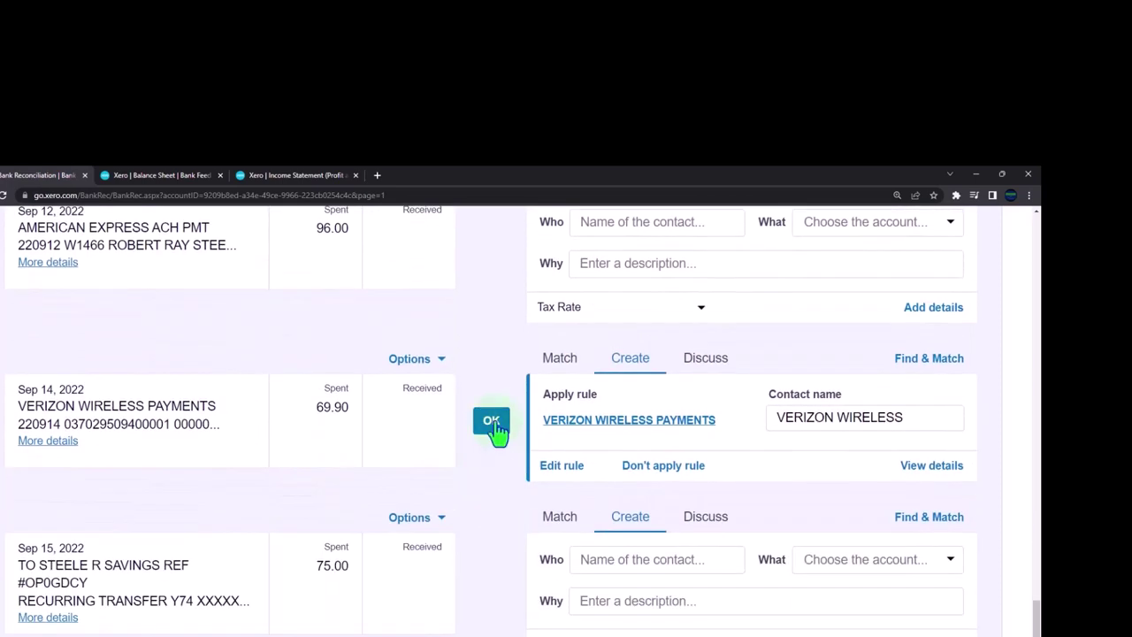
click(493, 424)
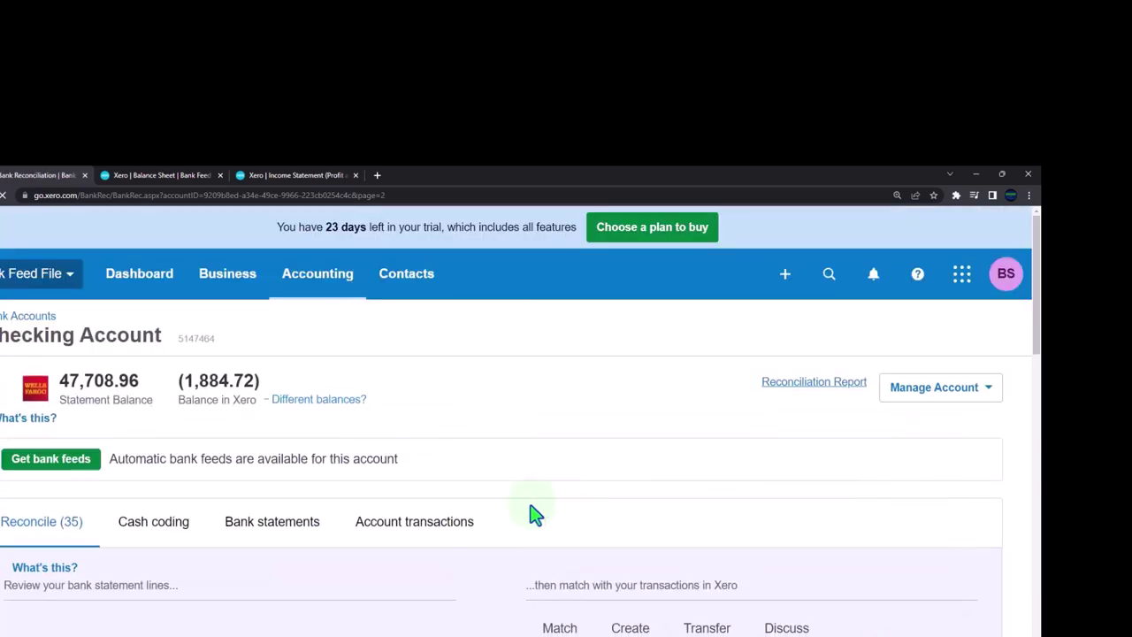
Step: On the second page of statement lines, open the detailed entry for the Sep 21 GOOGLE YOUTUBE_PA deposit of 1,620.66
scroll(434, 526, down, 3)
scroll(460, 451, down, 4)
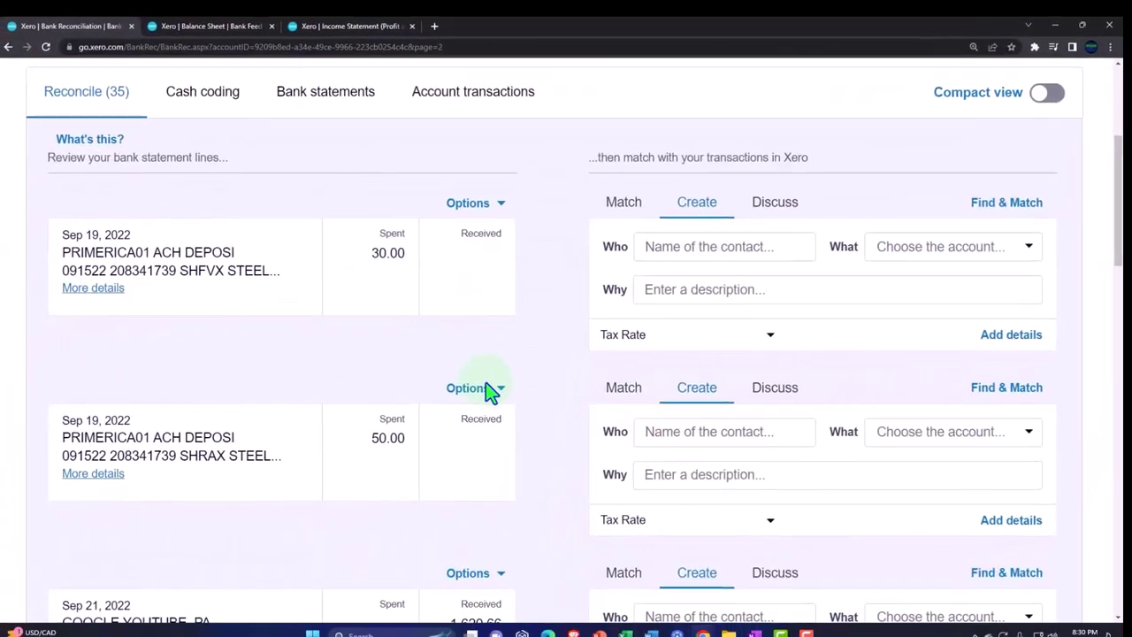
scroll(496, 378, down, 2)
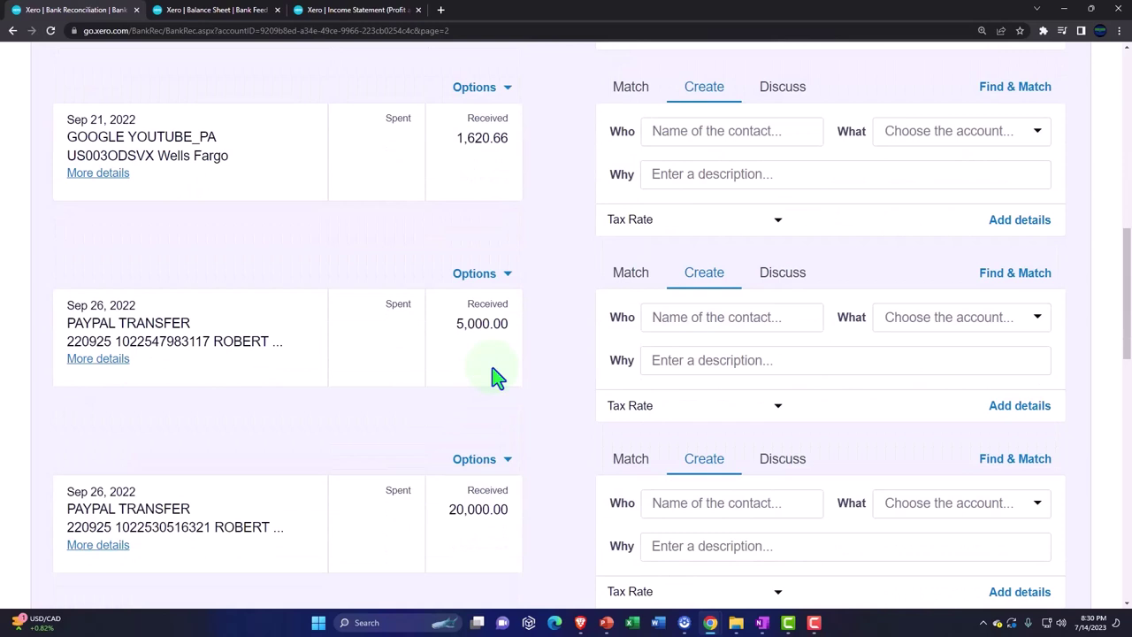
click(257, 137)
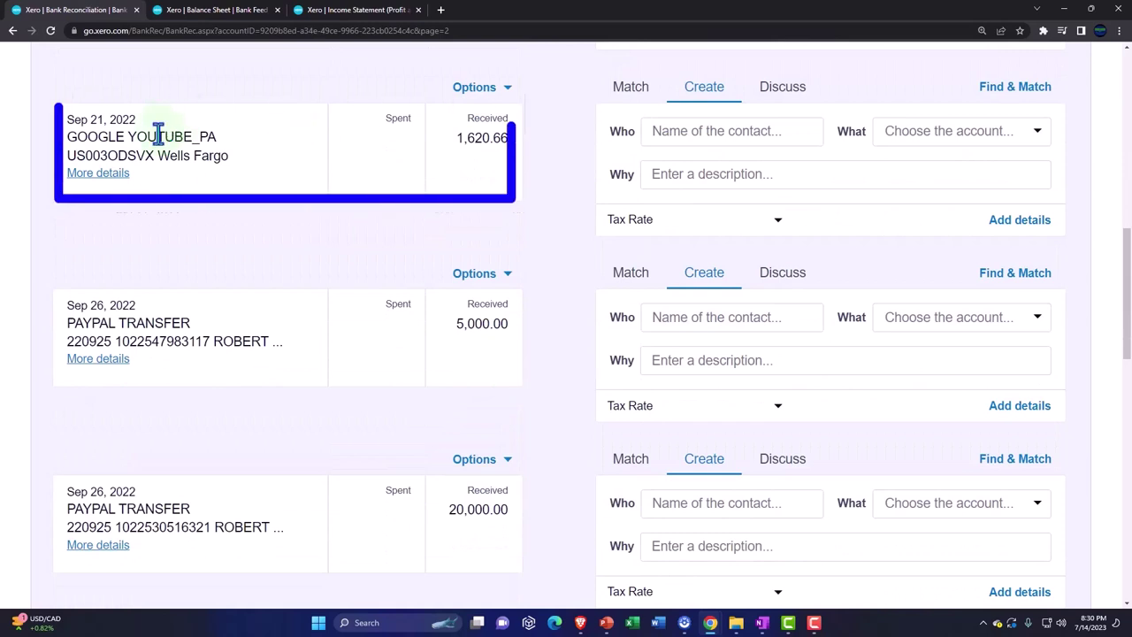
click(1019, 221)
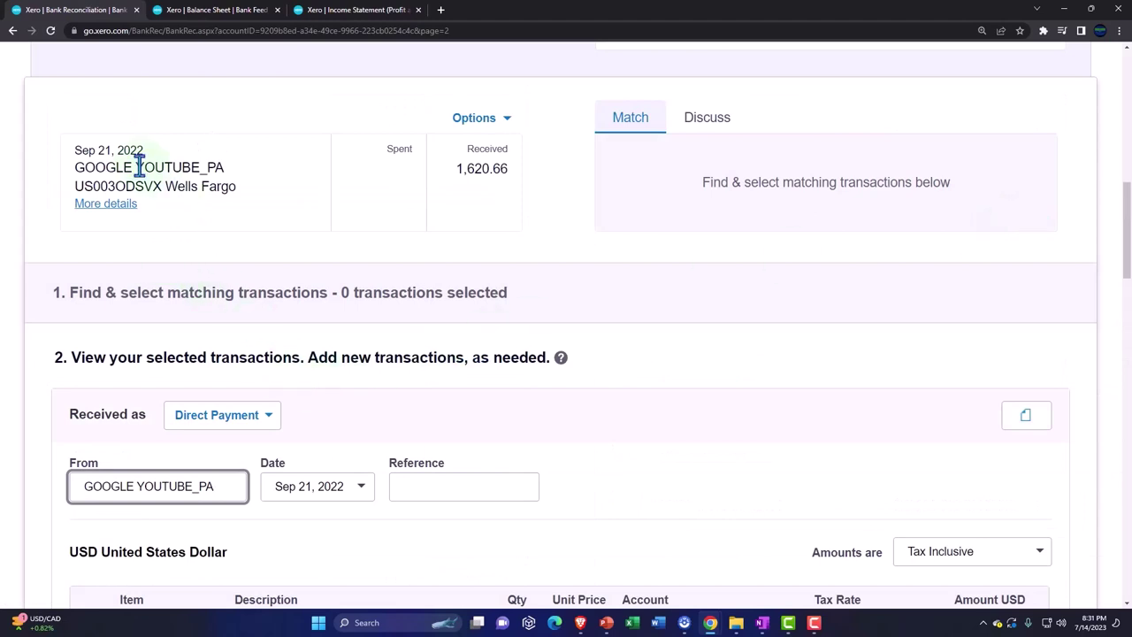
Step: Copy YOUTUBE from the statement line, review the existing accounts for the entry's first row, and start adding a new account
drag(134, 166, 204, 167)
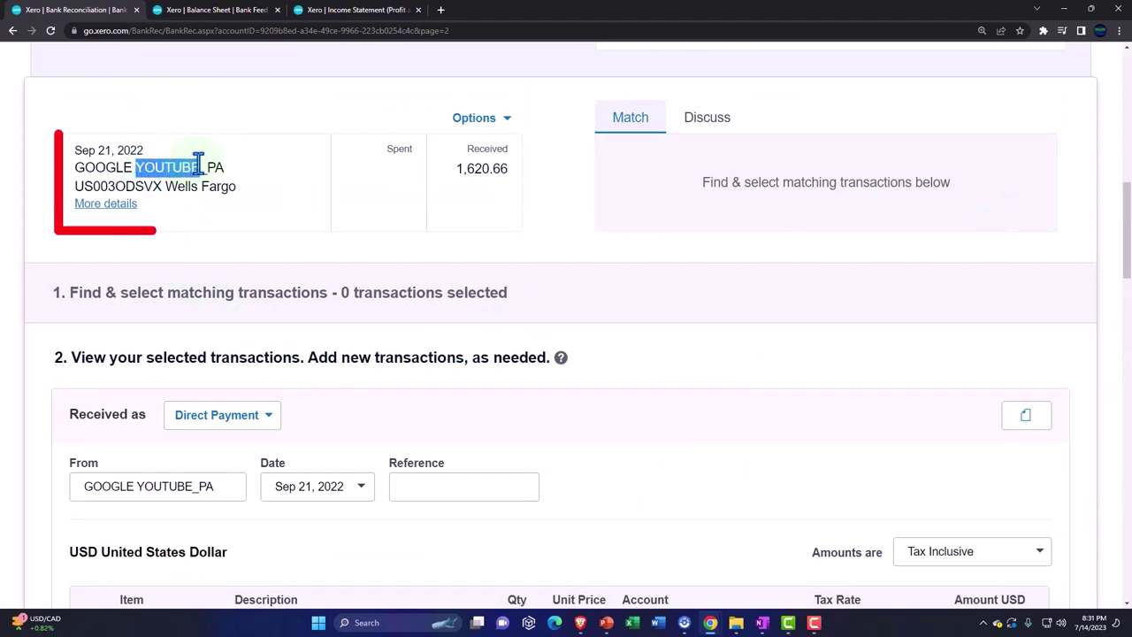
scroll(434, 354, down, 2)
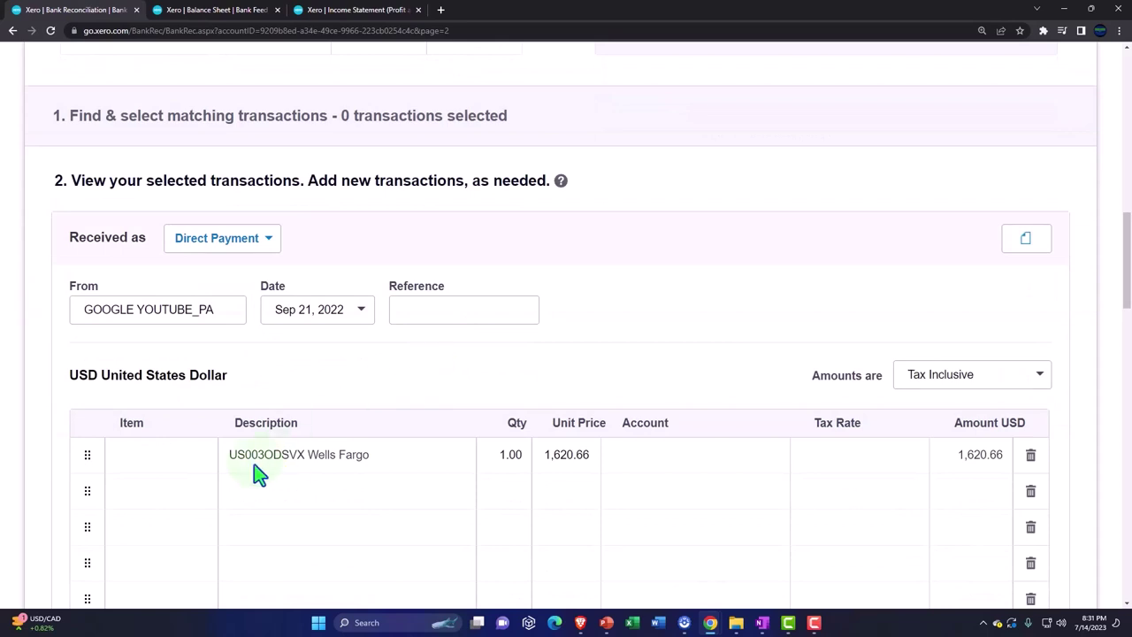
click(650, 462)
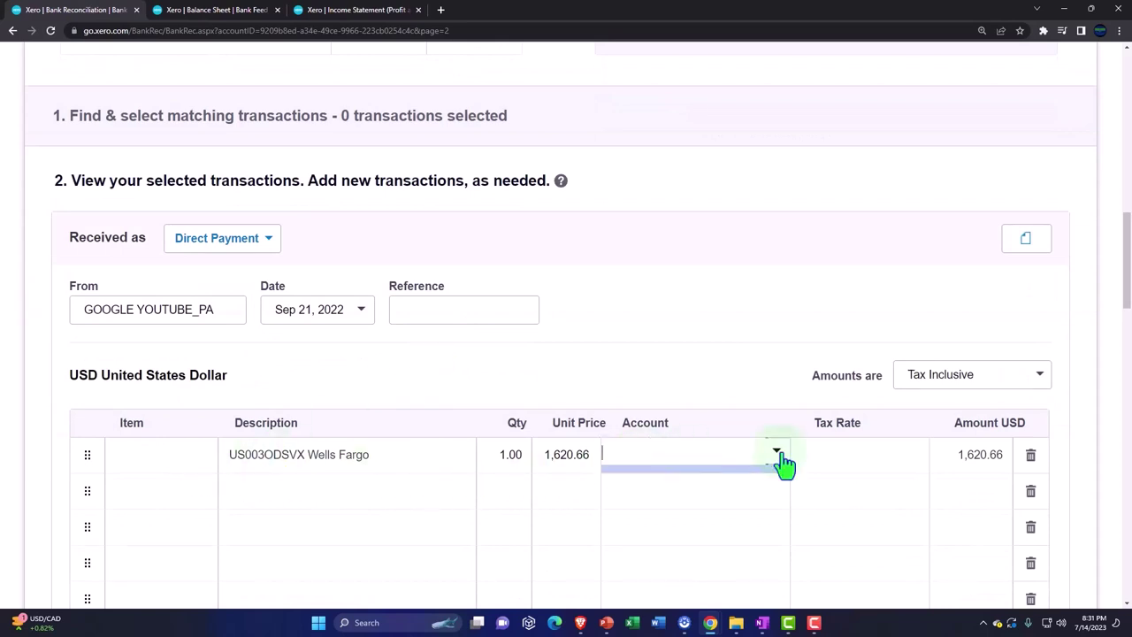
click(782, 464)
scroll(758, 354, down, 8)
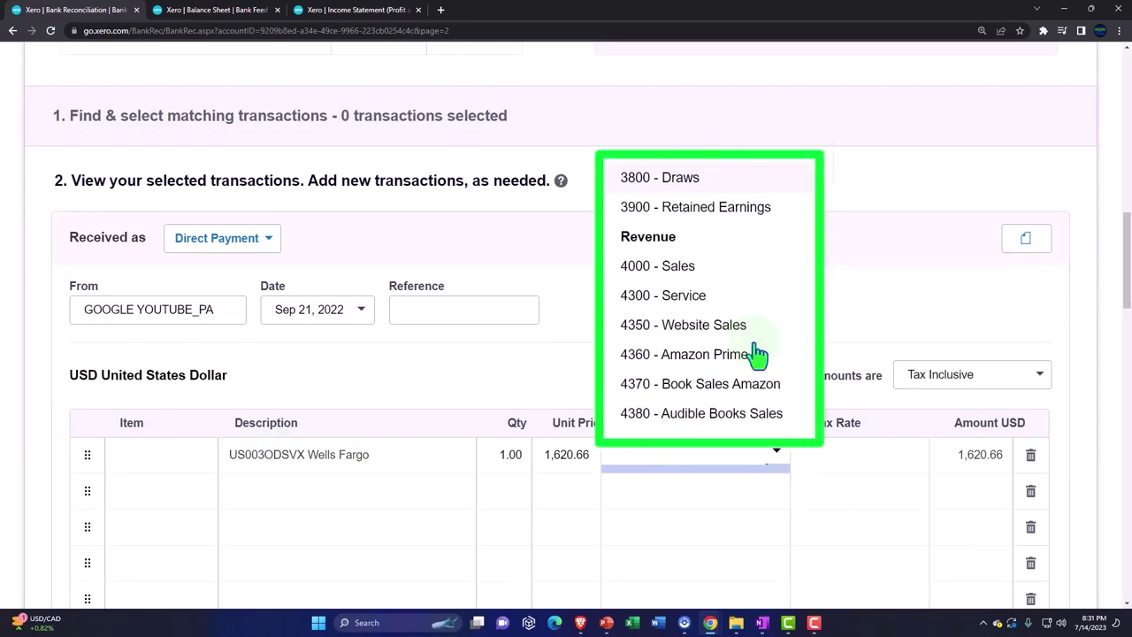
scroll(757, 353, down, 1)
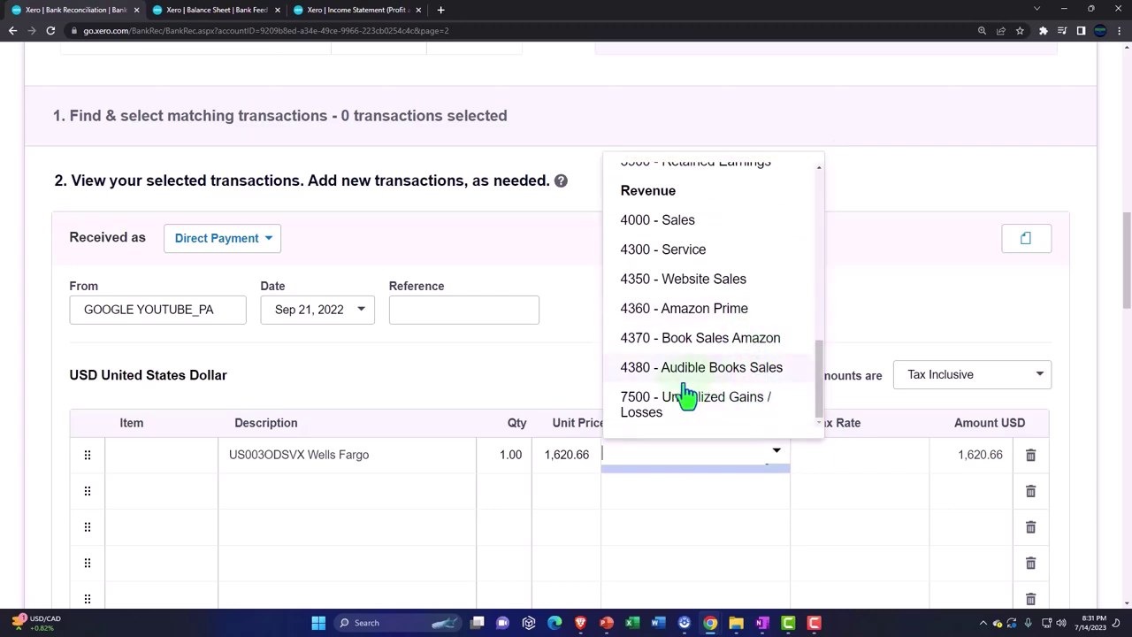
scroll(689, 395, up, 10)
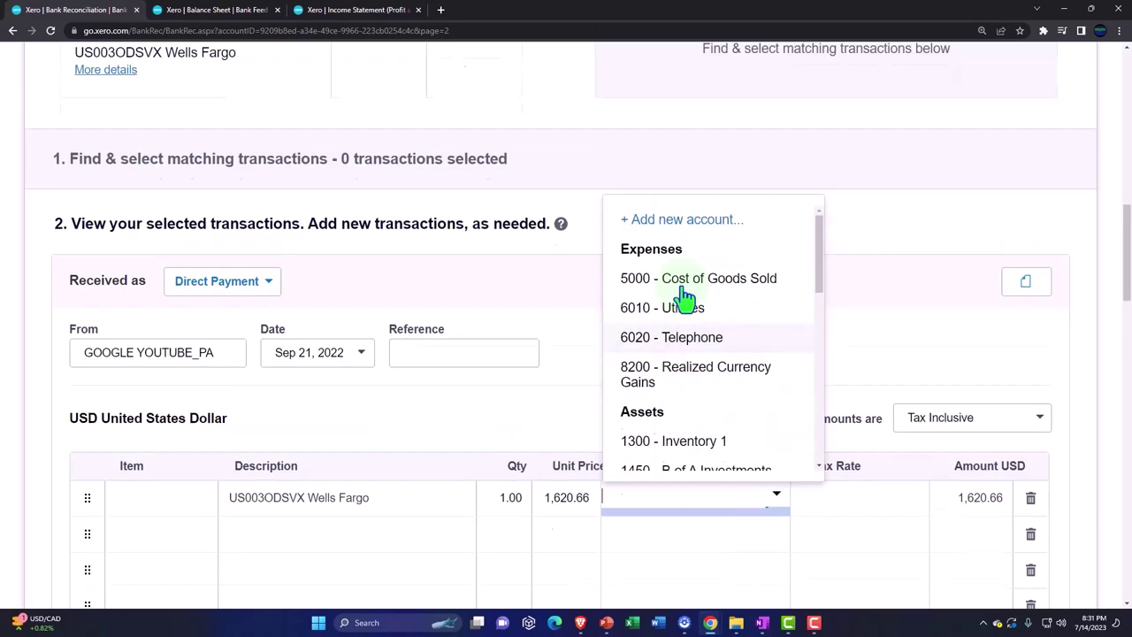
click(664, 356)
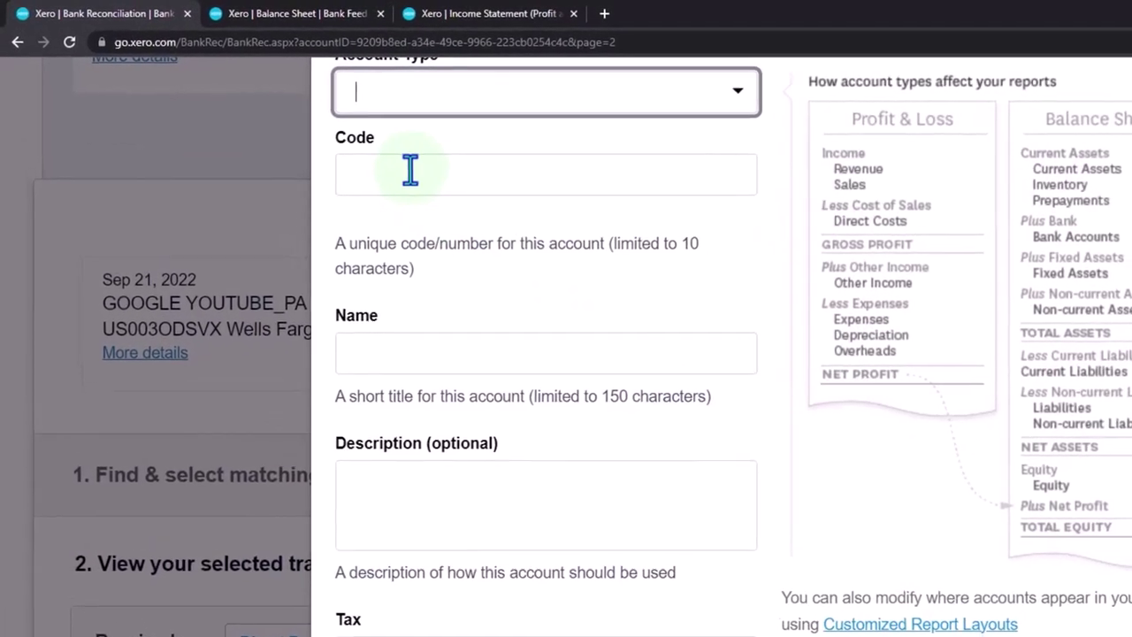
Step: Create a new Revenue account with code 4390 and name YOUTUBE, and save it
click(410, 173)
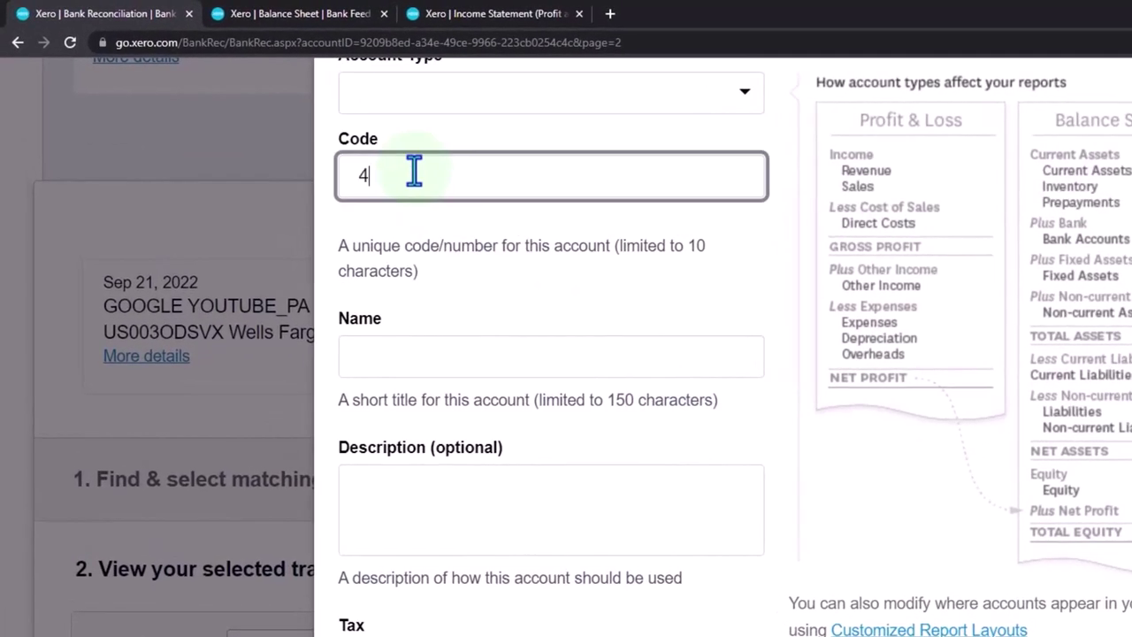
scroll(513, 398, up, 2)
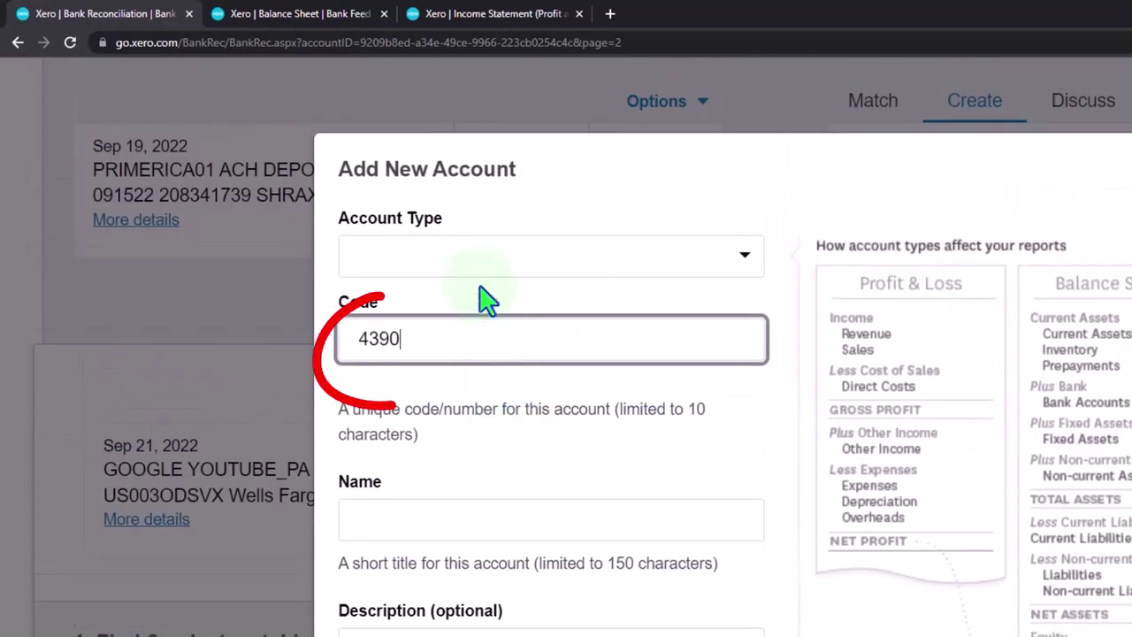
click(470, 263)
text(re)
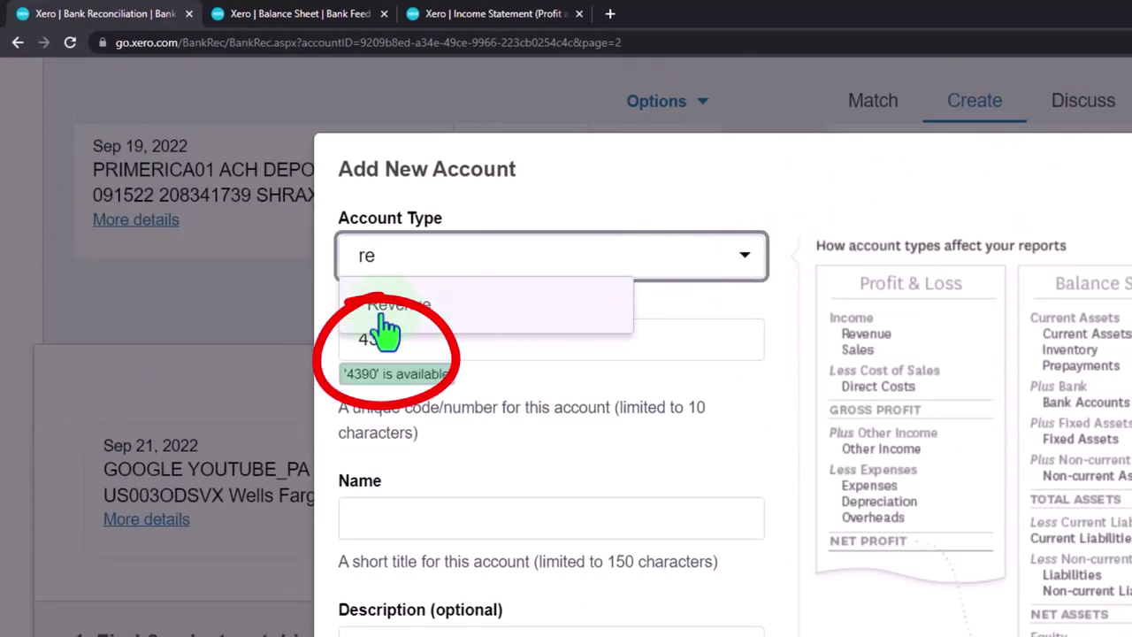
click(390, 314)
scroll(452, 501, down, 2)
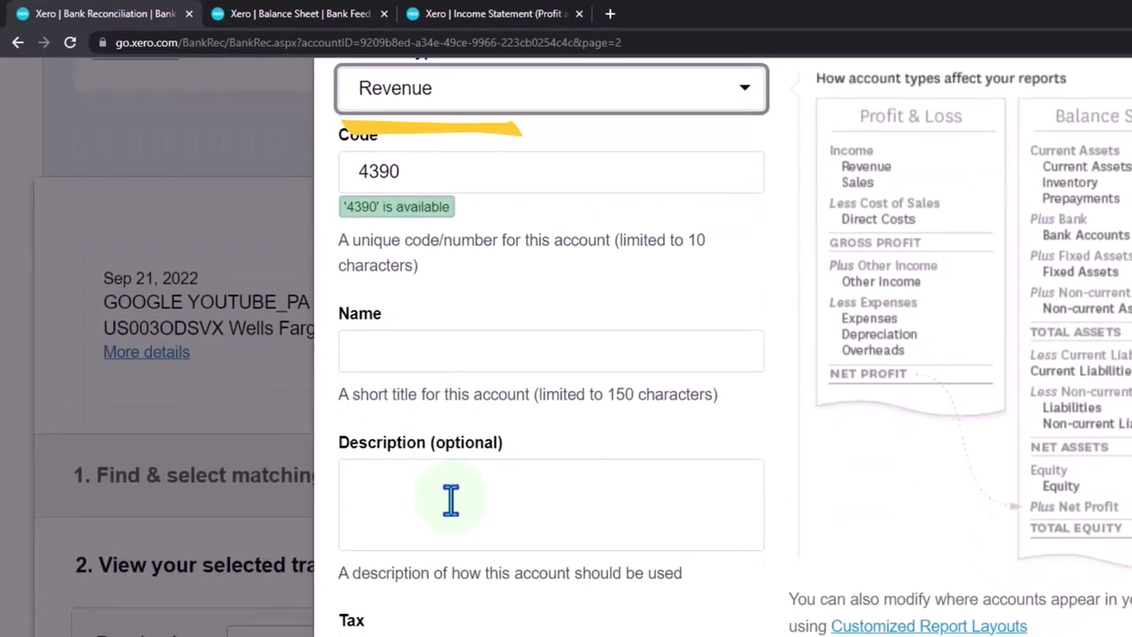
click(419, 356)
text(YOUTUBE)
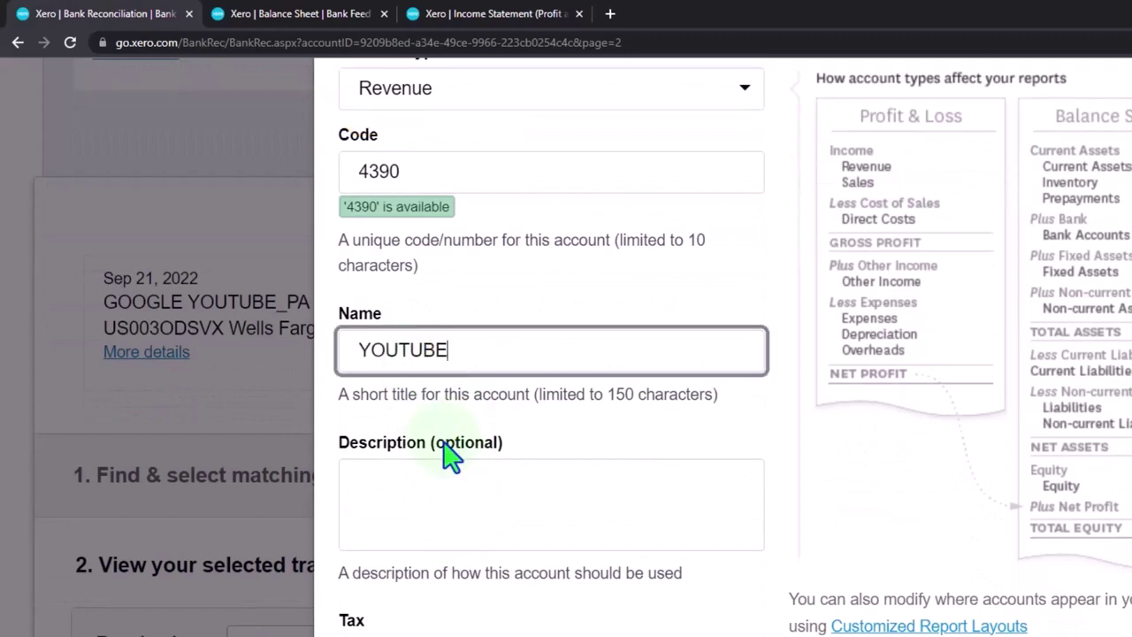
scroll(451, 456, down, 2)
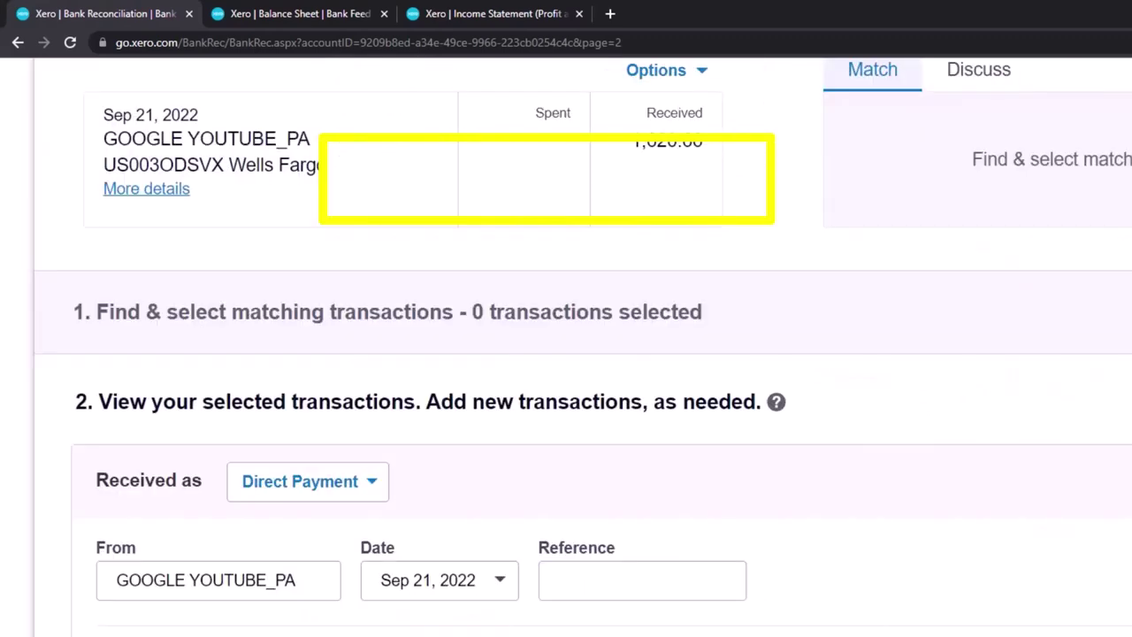
Step: Check the deposit's account allocation and start a new bank rule from the GOOGLE YOUTUBE_PA statement line
scroll(784, 539, up, 4)
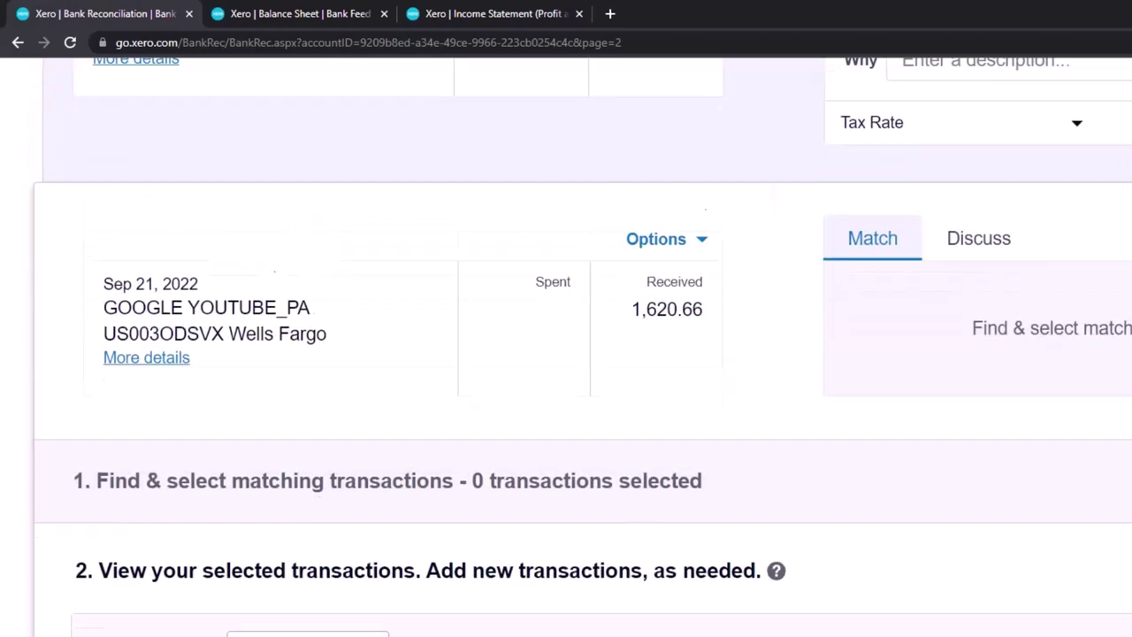
scroll(708, 411, down, 7)
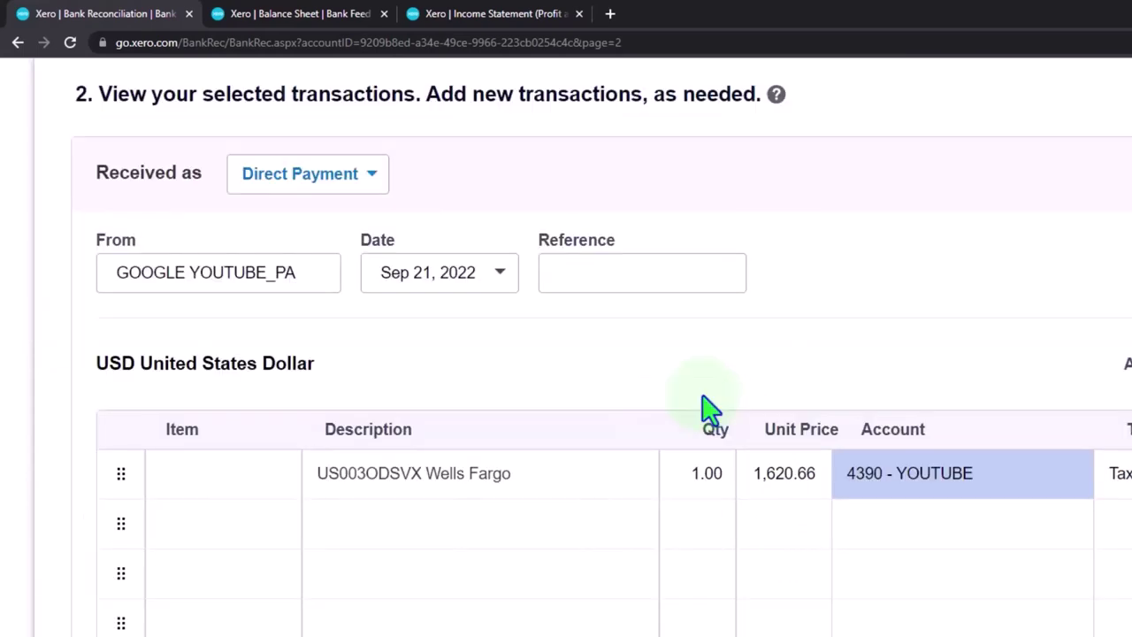
scroll(705, 442, up, 4)
scroll(678, 341, up, 2)
click(705, 257)
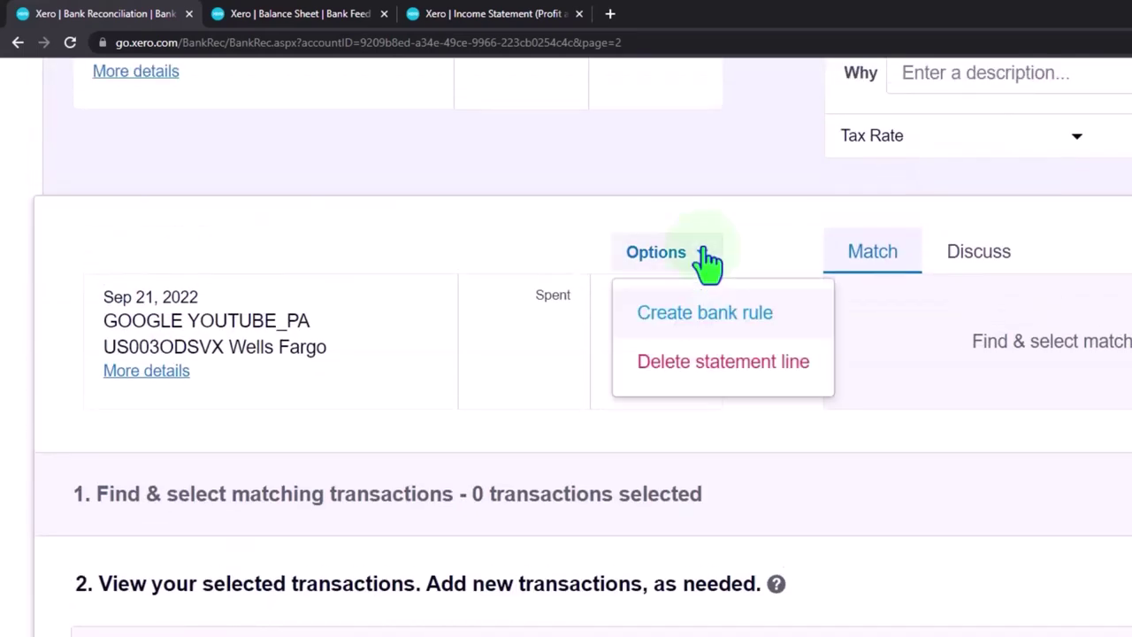
click(695, 318)
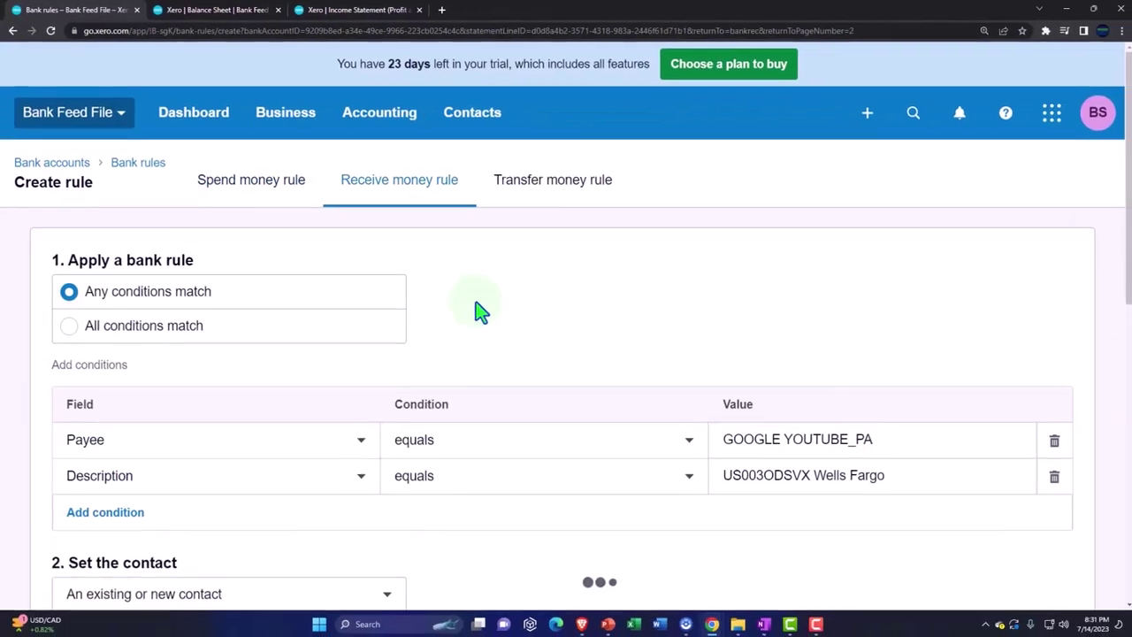
Step: Change the rule's first condition to Any text field equals YOUTUBE and remove the Description condition
scroll(216, 358, down, 2)
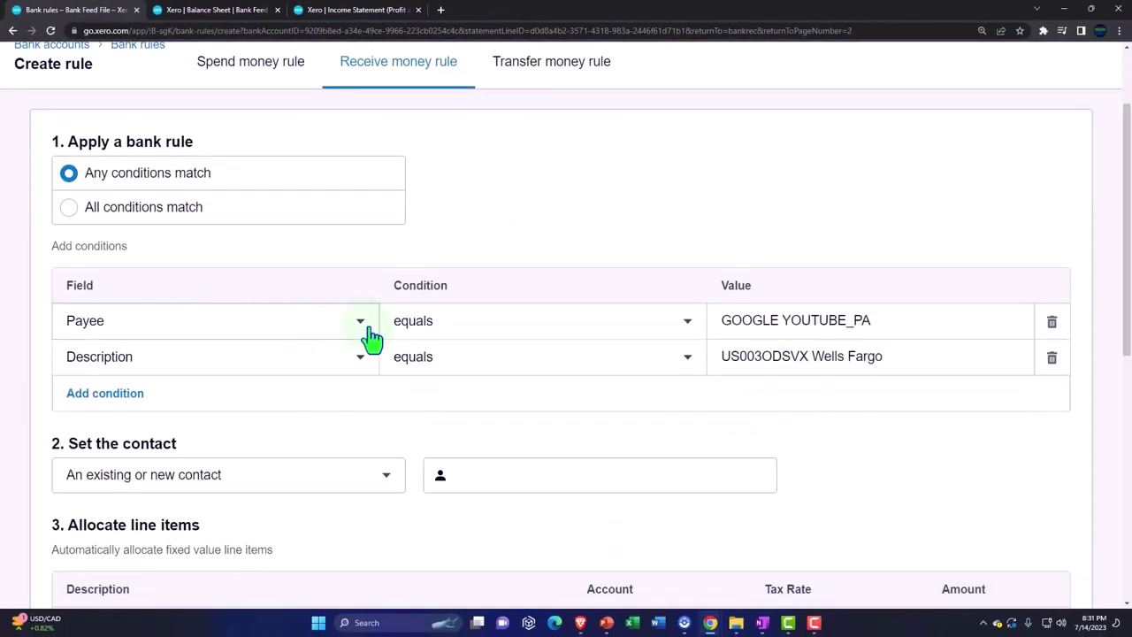
click(361, 322)
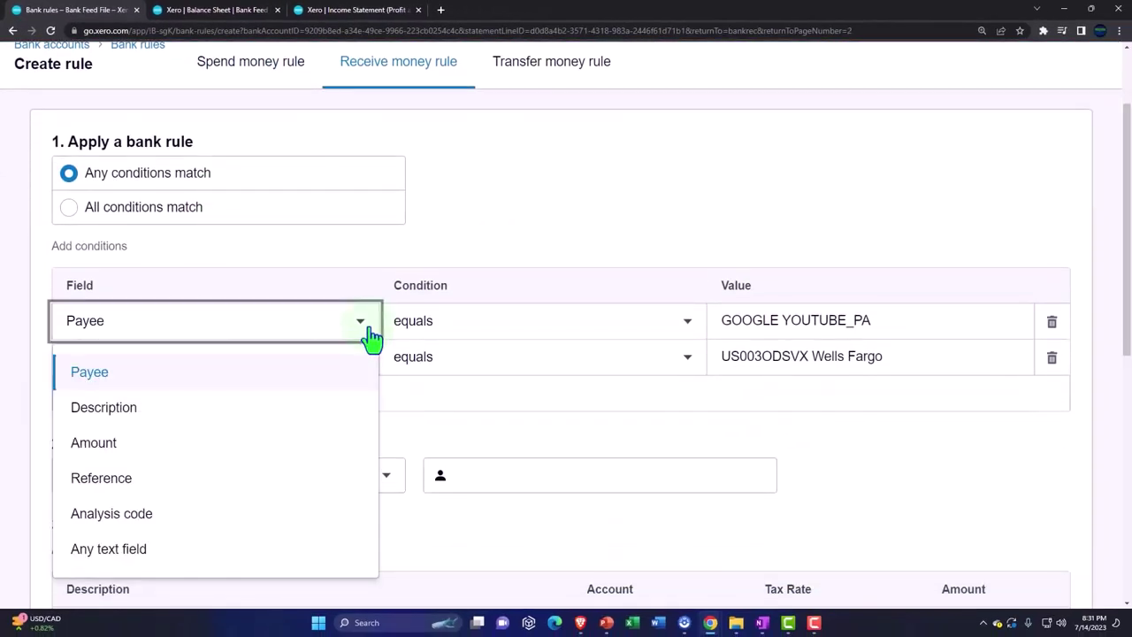
click(250, 550)
triple_click(914, 325)
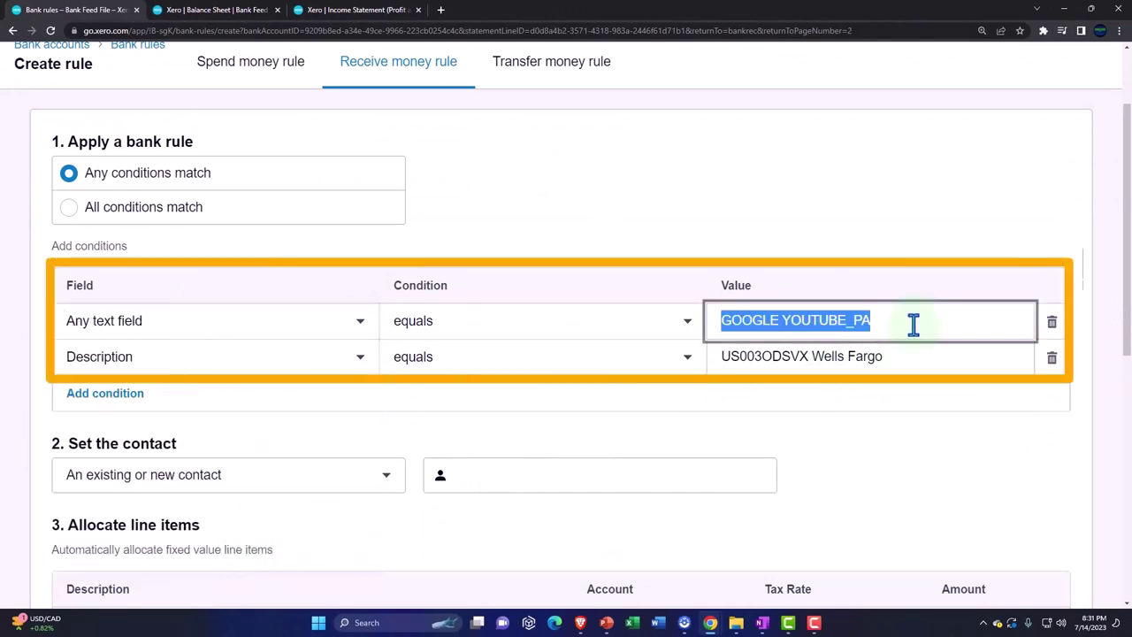
click(914, 326)
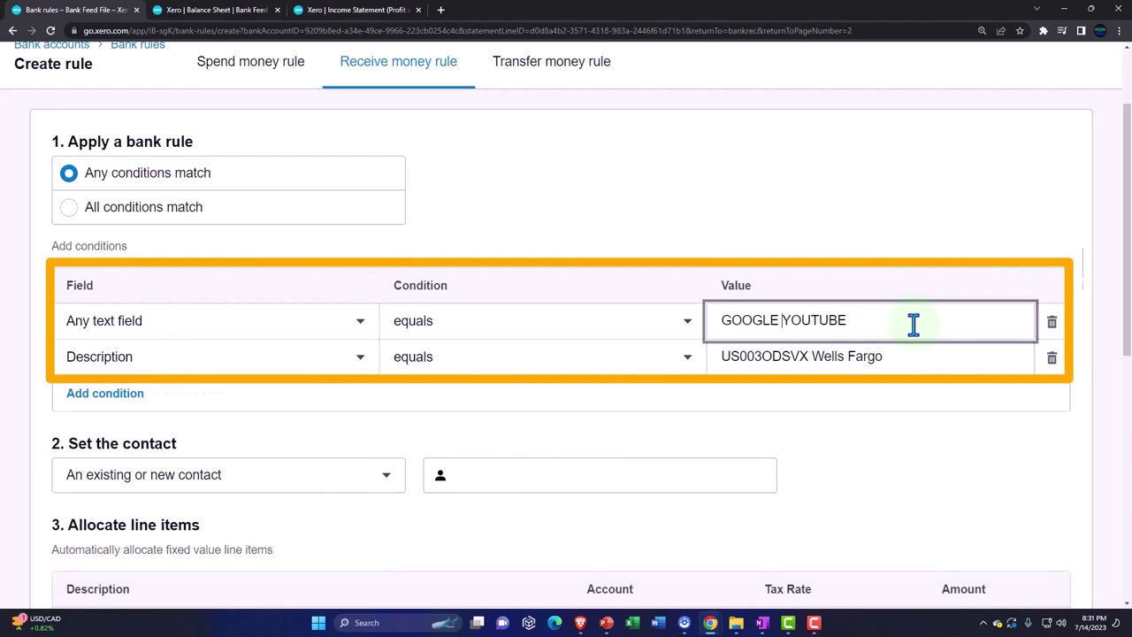
click(1053, 361)
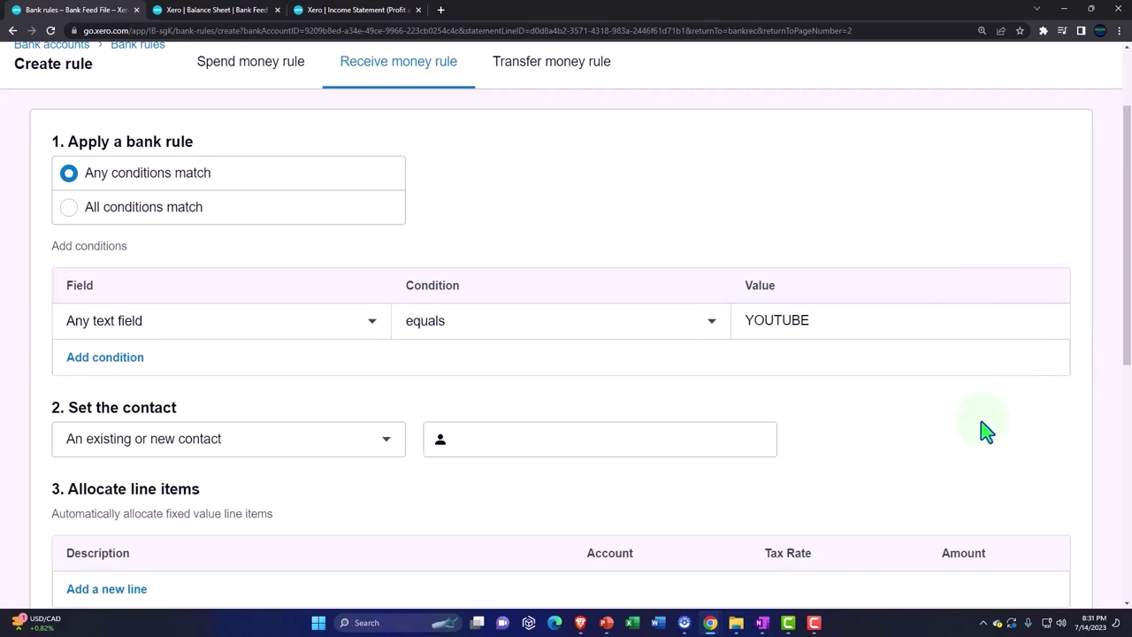
Step: Set the rule's contact by creating YOUTUBE as a new contact
scroll(653, 423, down, 1)
click(566, 379)
text(YOUTUBE)
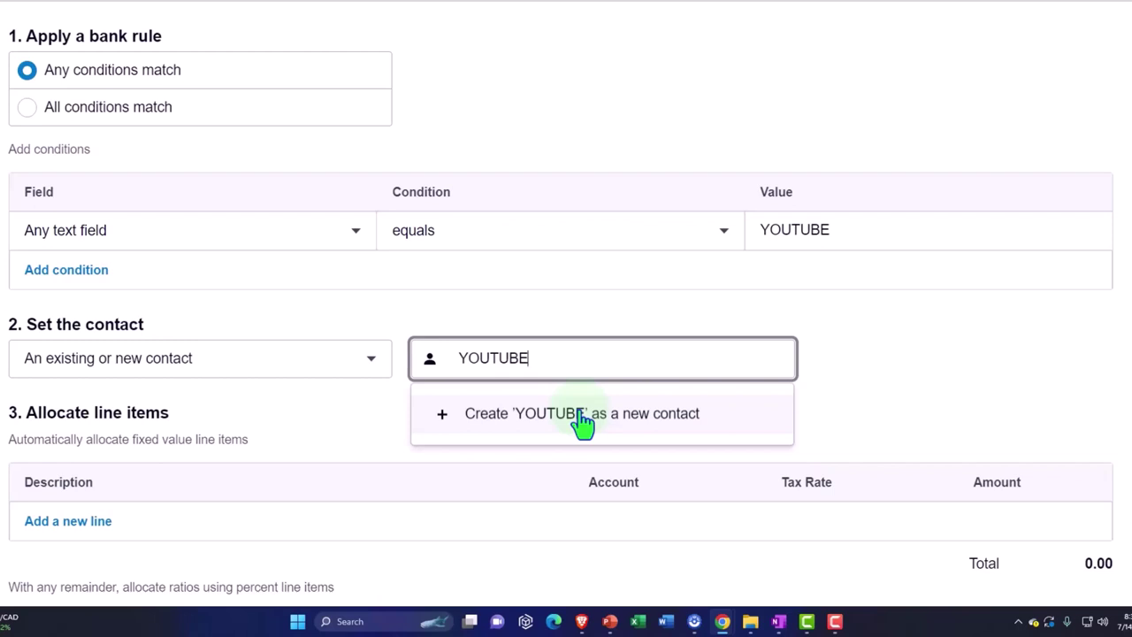
click(583, 423)
Step: Allocate the rule's percent line item to account 4390 - YOUTUBE
scroll(584, 420, down, 3)
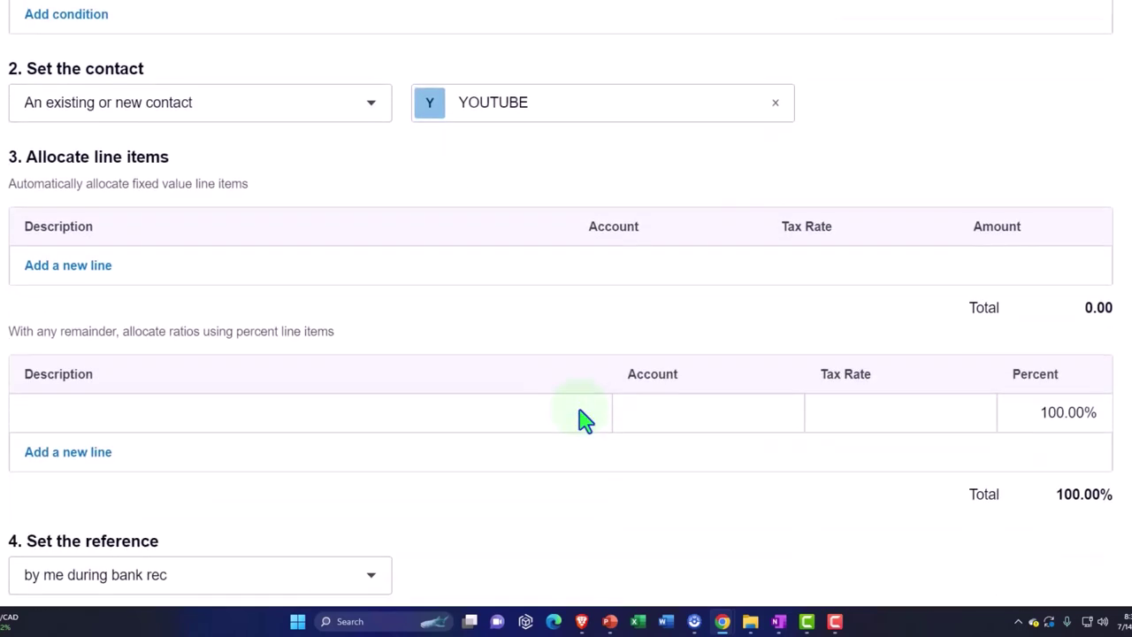
scroll(580, 412, down, 1)
click(700, 348)
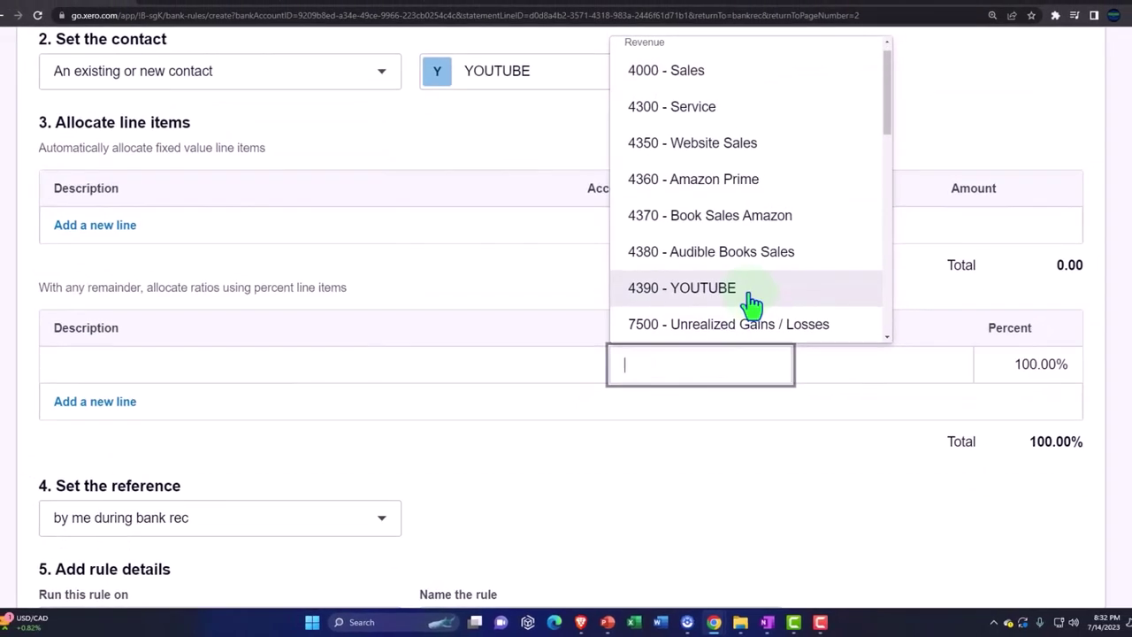
click(750, 301)
key(Tab)
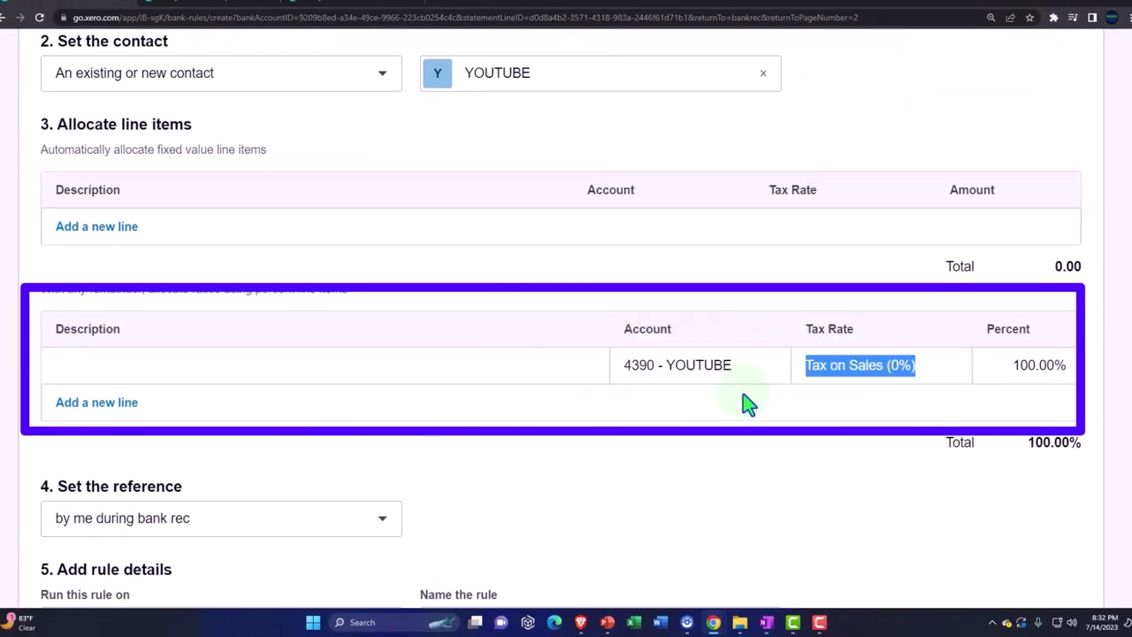
Step: Set the rule's reference to come from the Reference field and save the bank rule
scroll(743, 394, down, 1)
scroll(744, 396, down, 1)
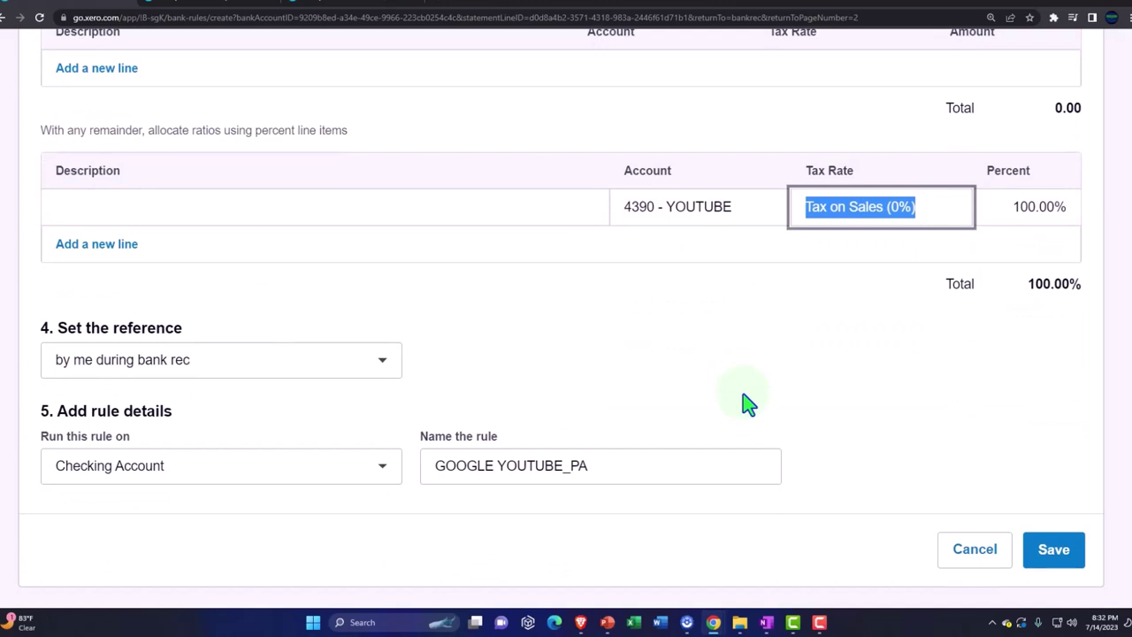
click(375, 359)
click(144, 132)
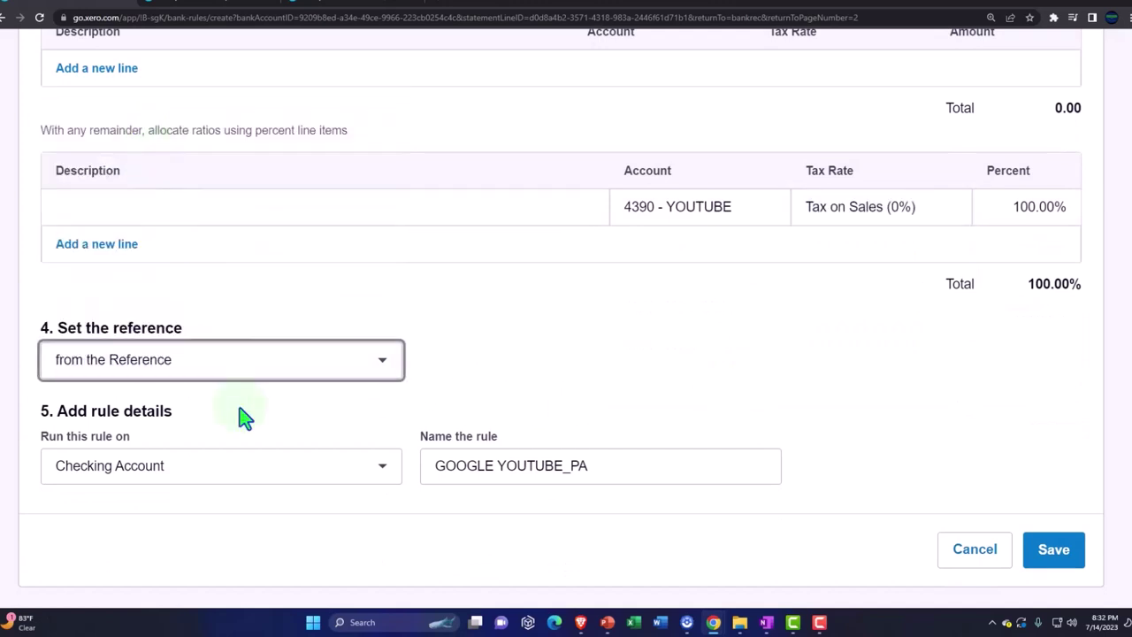
click(1057, 553)
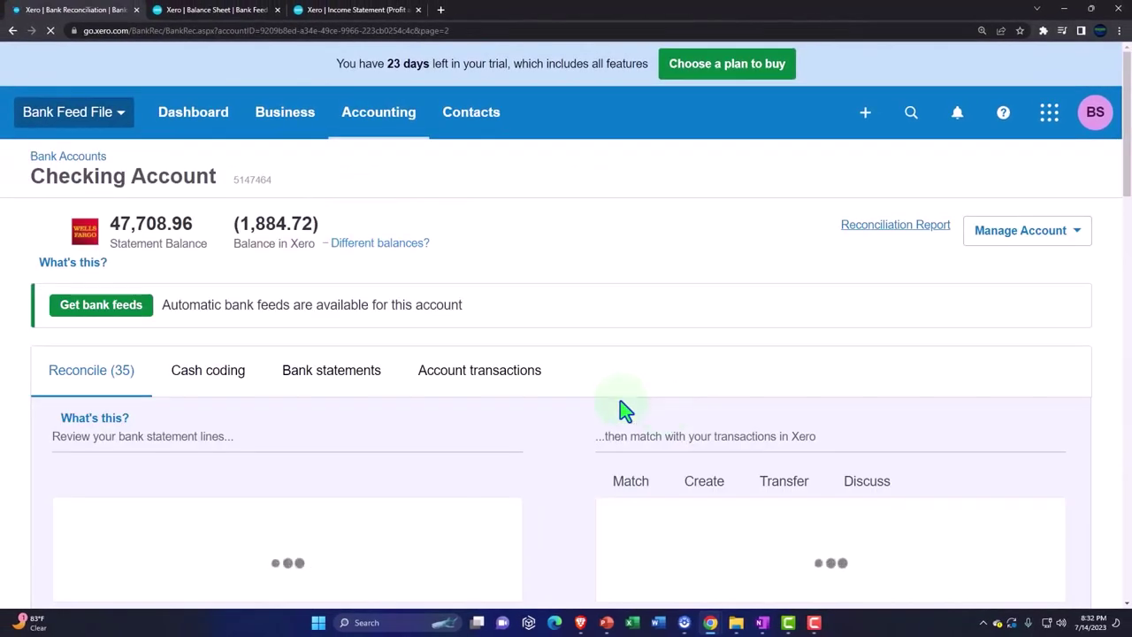
Step: Reconcile the Sep 29 Amazon deposit of 31.00 and the Sep 30 Audible deposit of 50.14 using their suggested rules
scroll(549, 404, down, 5)
scroll(548, 404, down, 10)
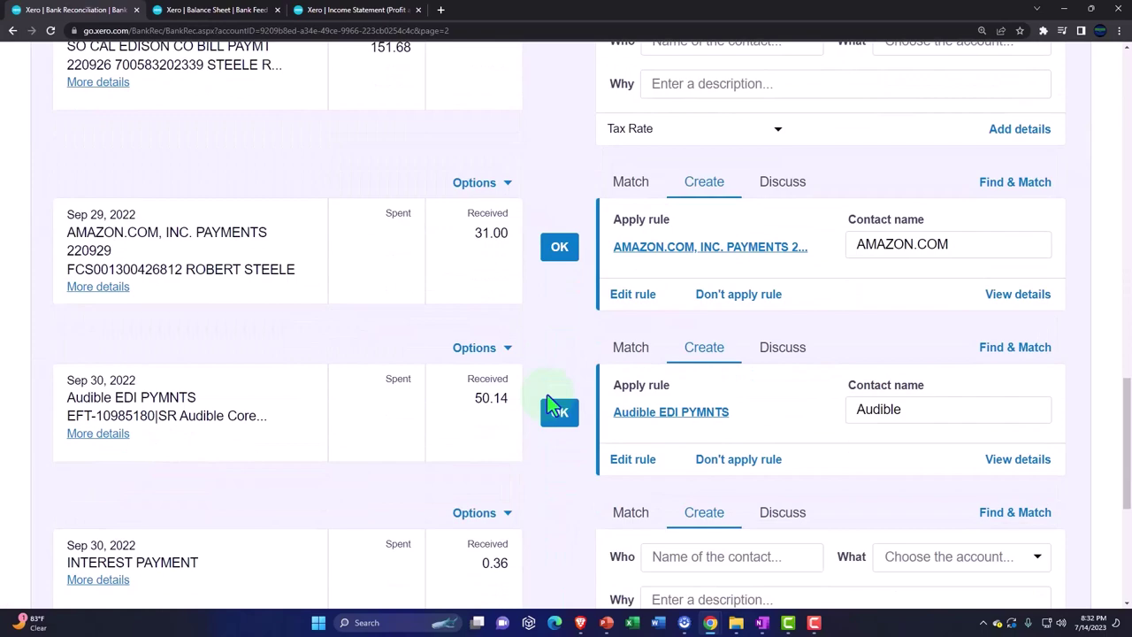
scroll(548, 405, up, 15)
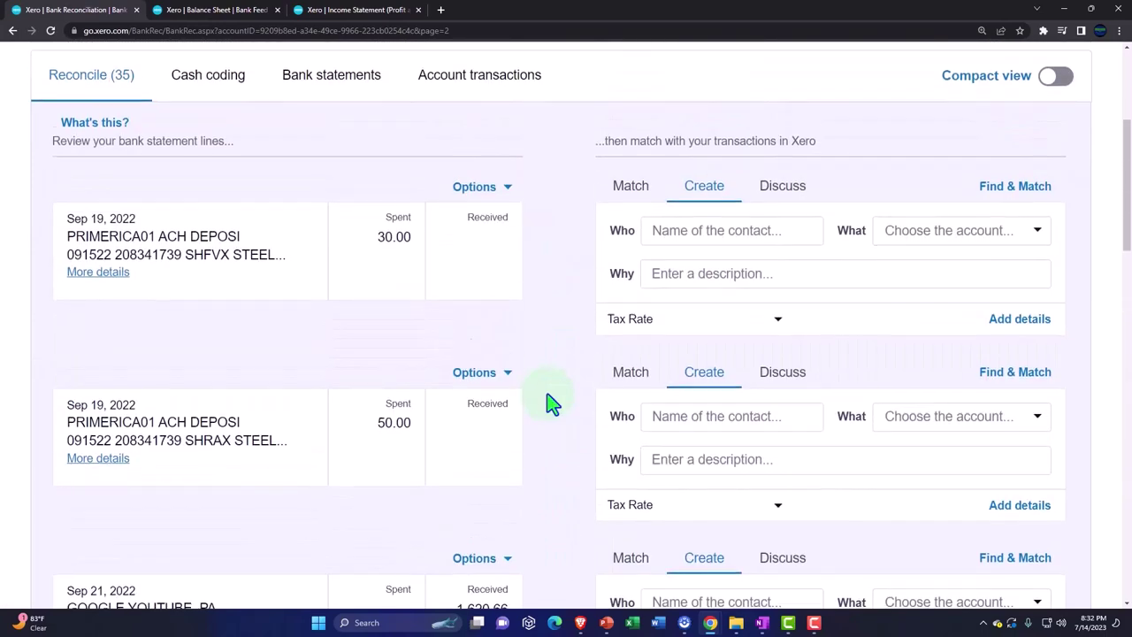
scroll(548, 405, down, 15)
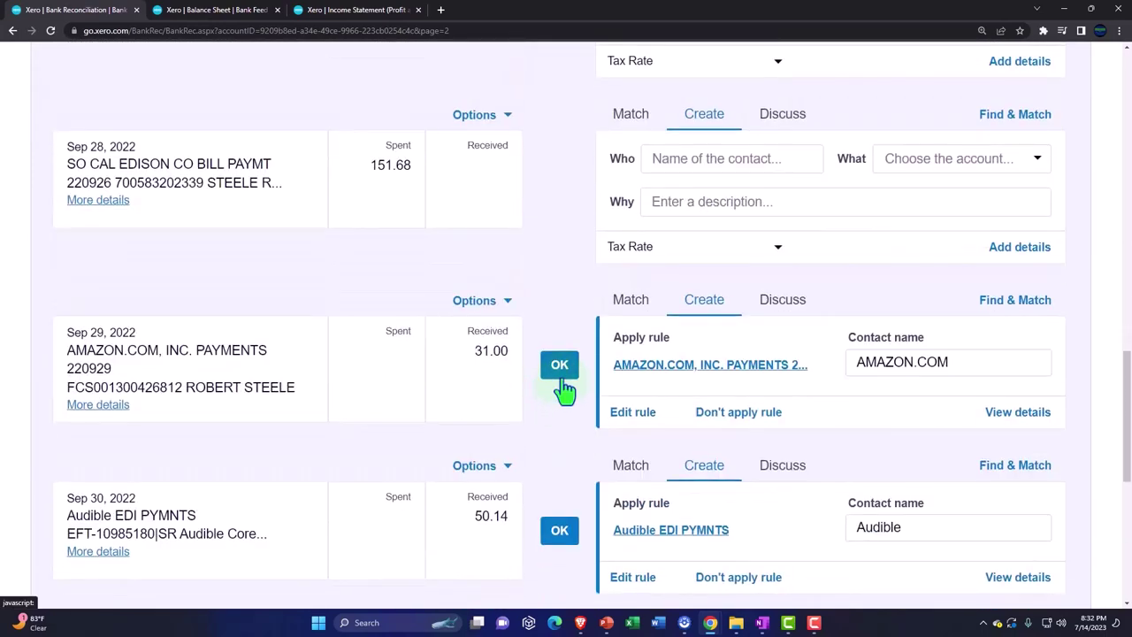
click(560, 377)
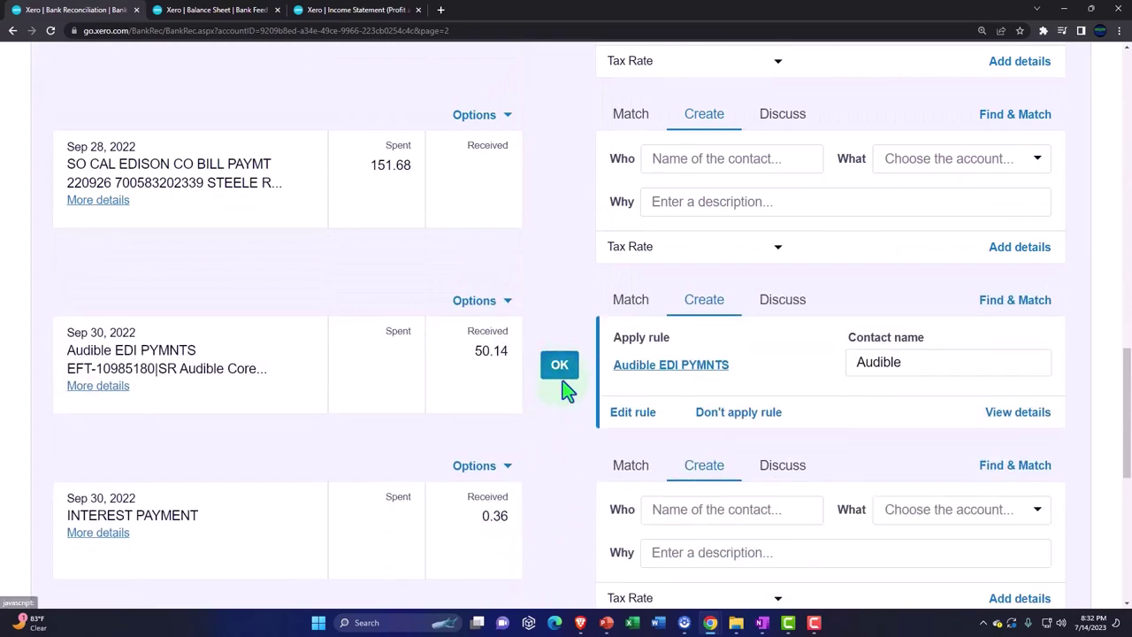
click(562, 375)
click(566, 382)
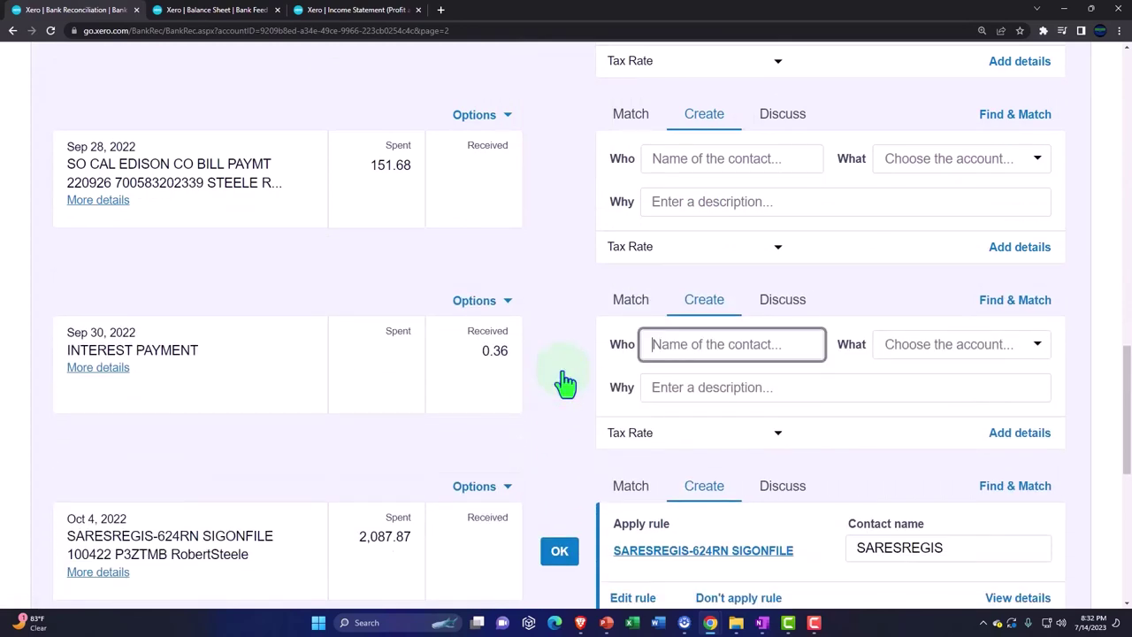
Step: Open the detailed entry for the Sep 30 INTEREST PAYMENT deposit of 0.36
scroll(567, 382, down, 3)
scroll(566, 382, up, 2)
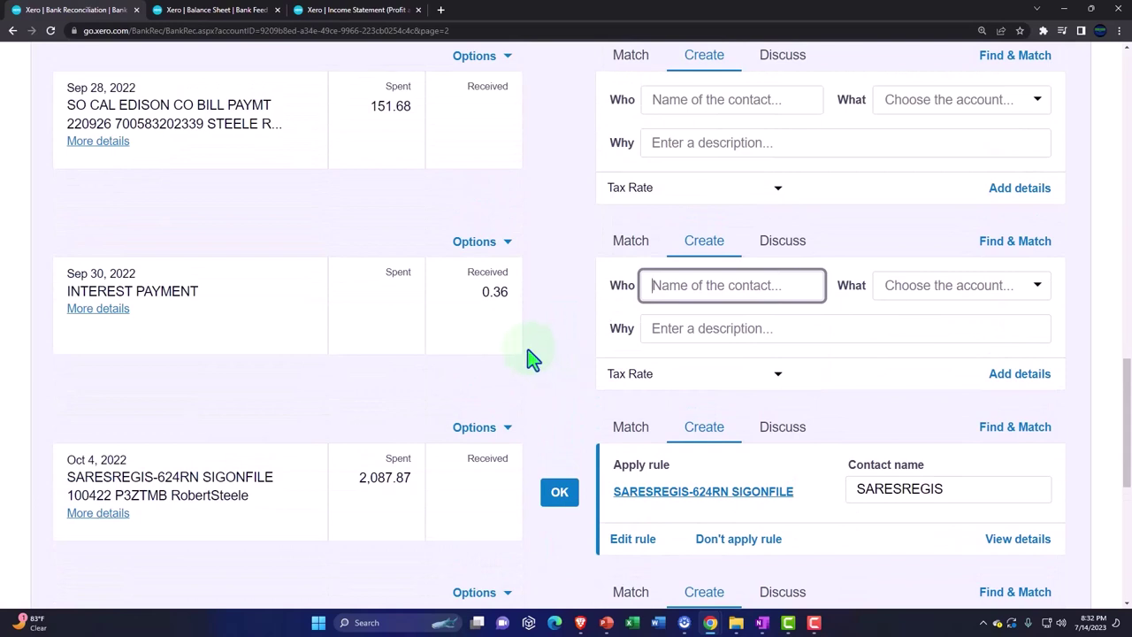
click(1008, 378)
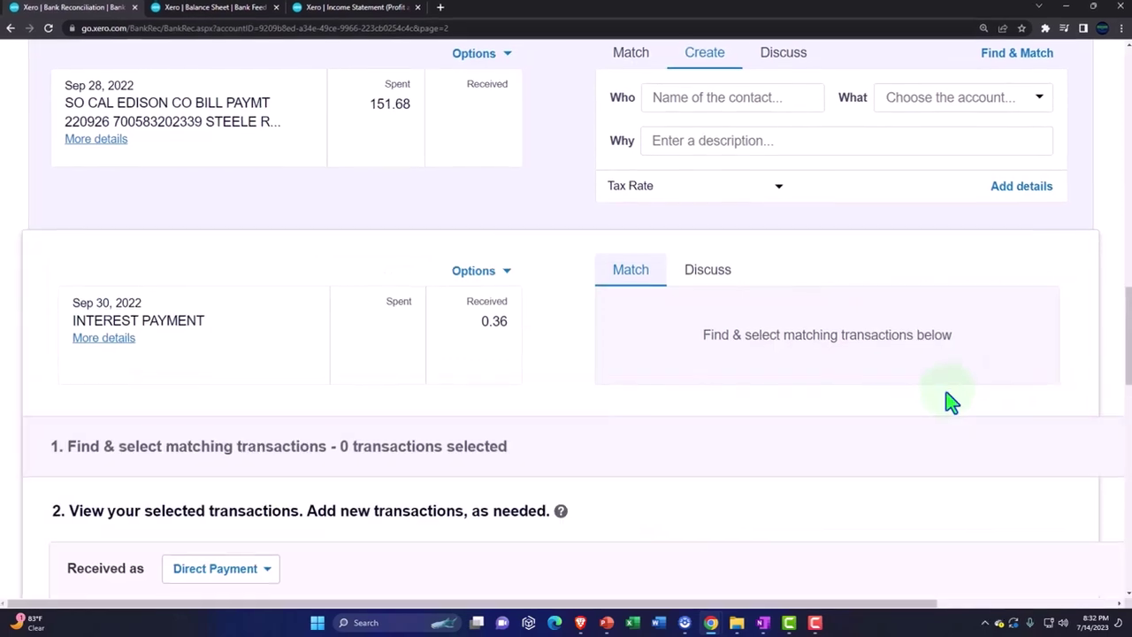
Step: Review the existing accounts available for the interest entry's first row and recheck the INTEREST PAYMENT statement line
scroll(706, 426, down, 4)
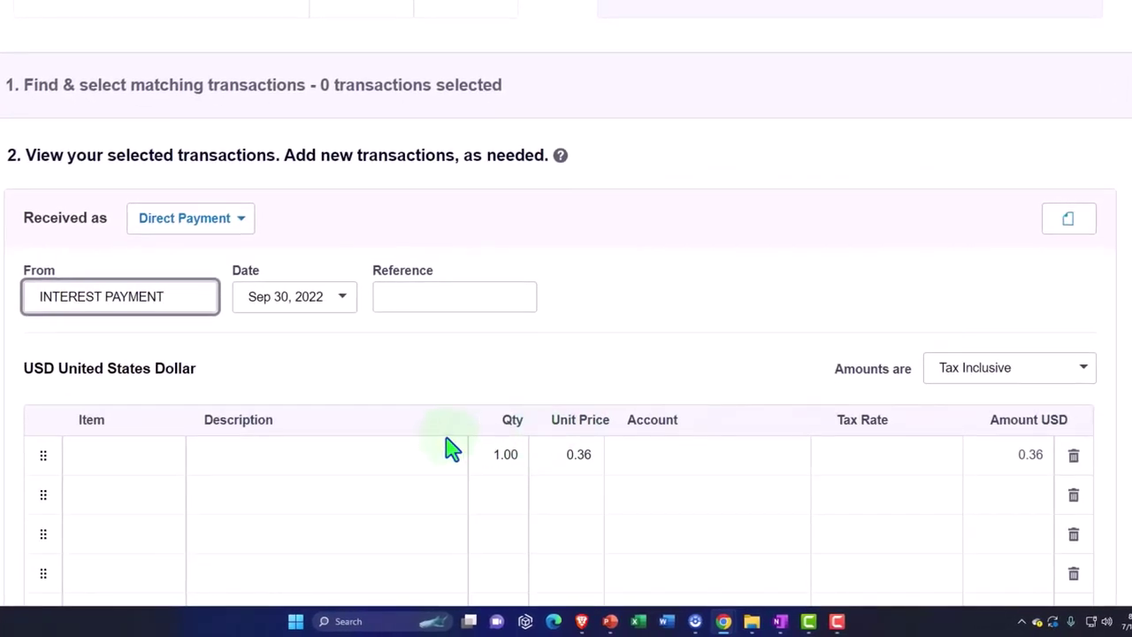
scroll(397, 443, down, 3)
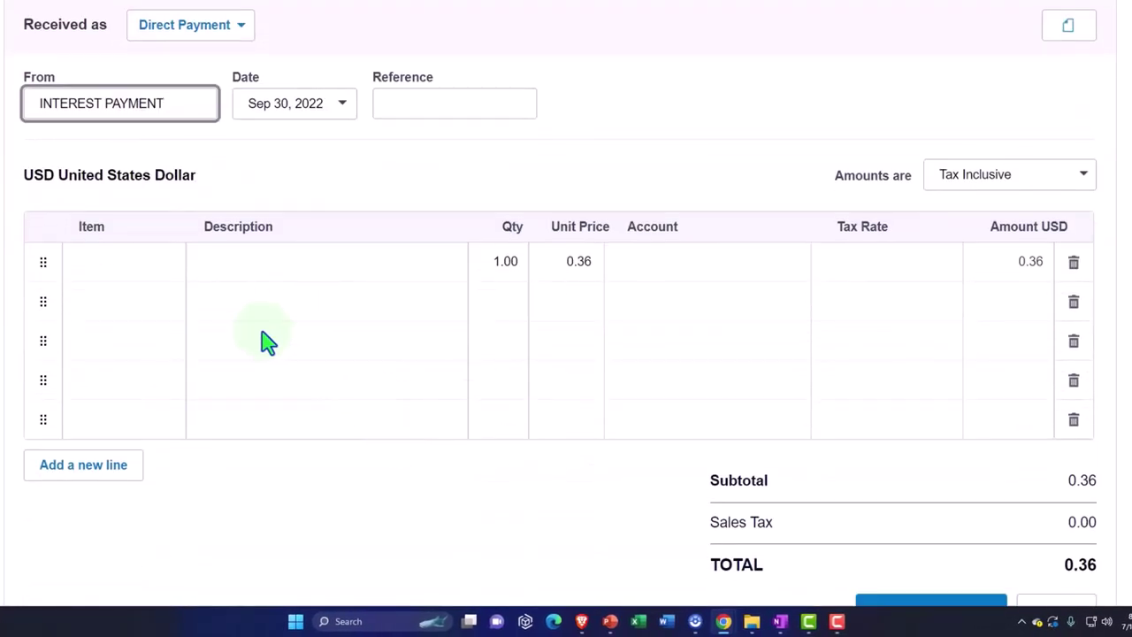
click(692, 262)
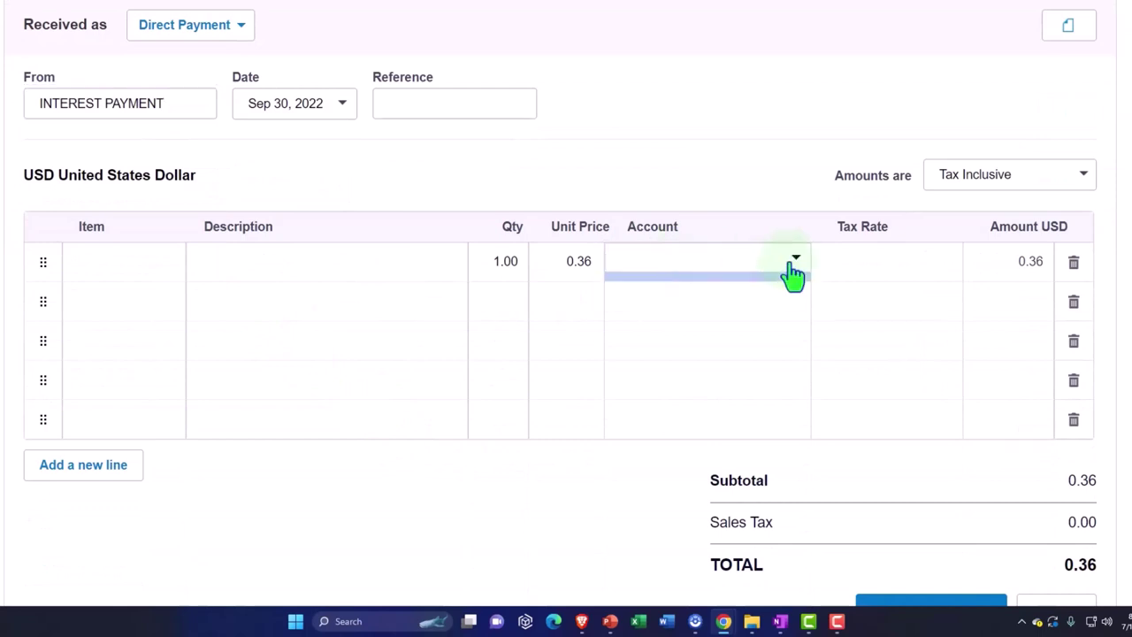
click(794, 275)
scroll(751, 493, down, 5)
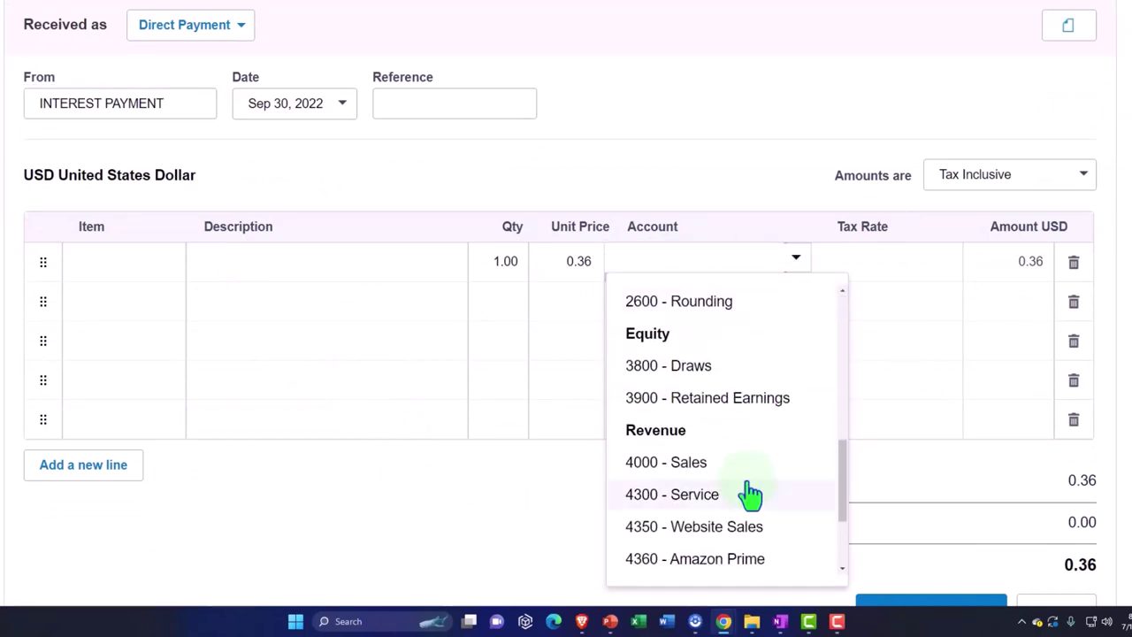
scroll(751, 492, down, 3)
scroll(751, 493, up, 3)
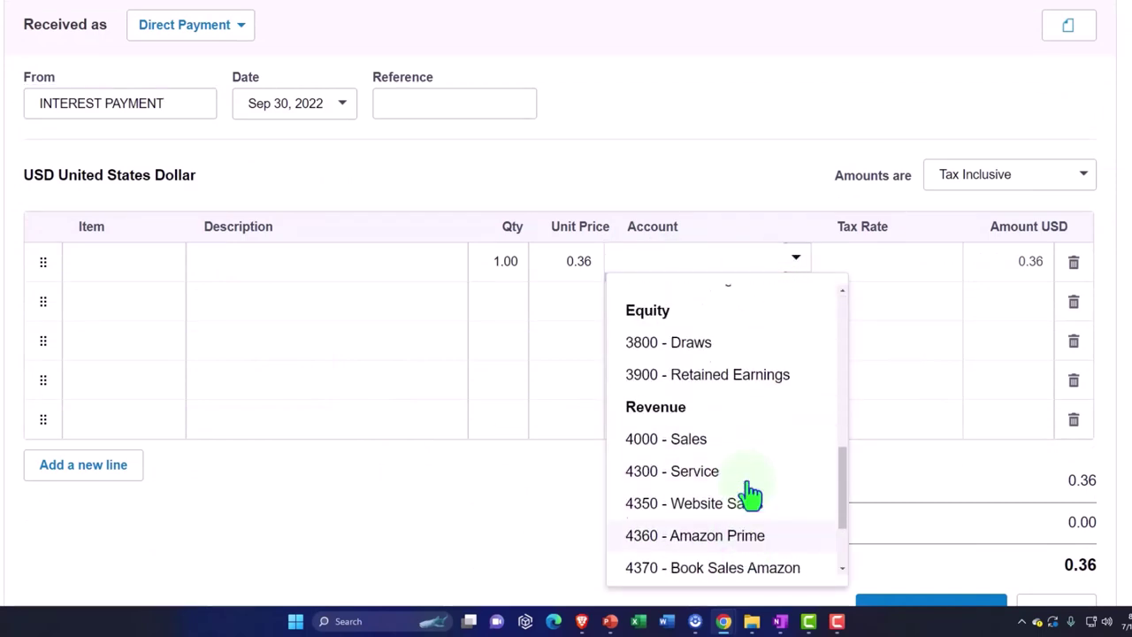
scroll(751, 493, up, 6)
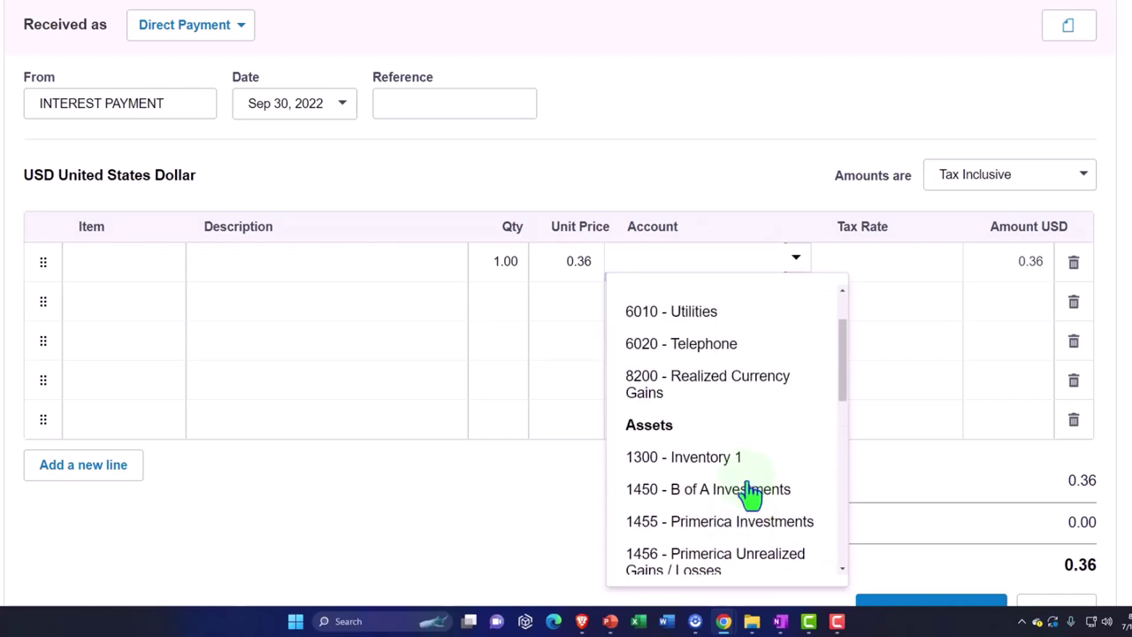
scroll(751, 493, up, 2)
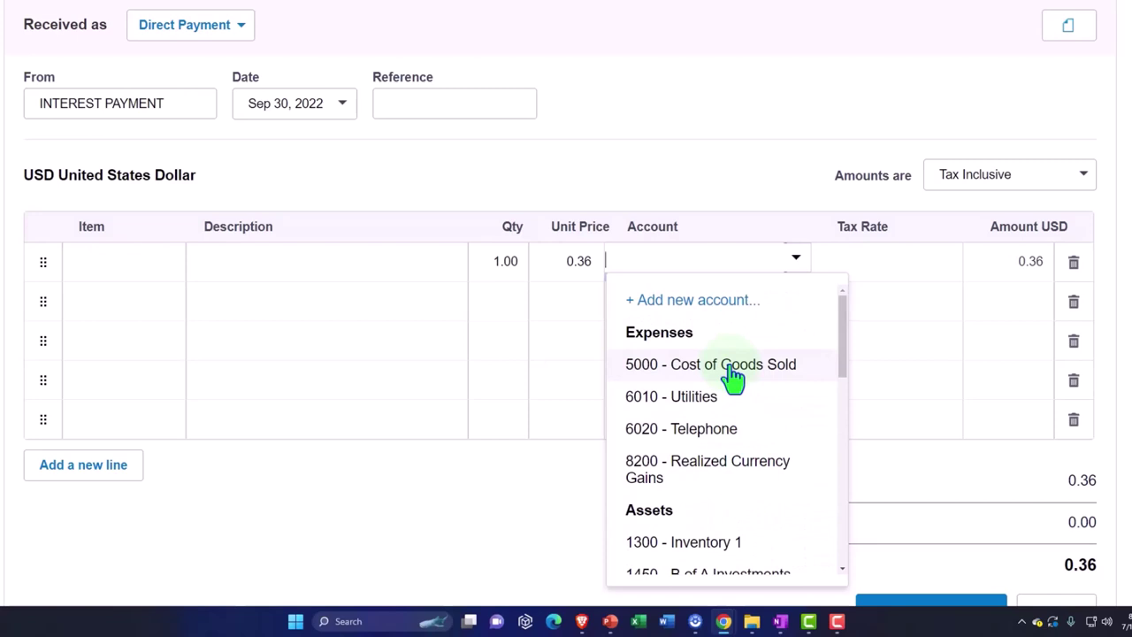
click(462, 486)
scroll(462, 486, up, 5)
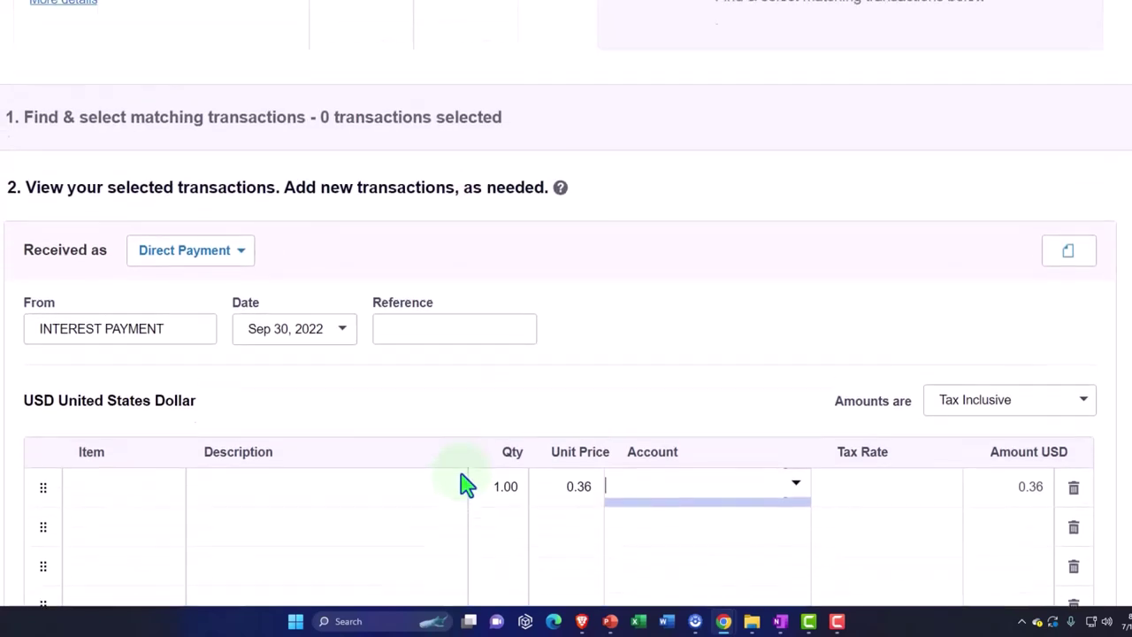
scroll(467, 485, up, 2)
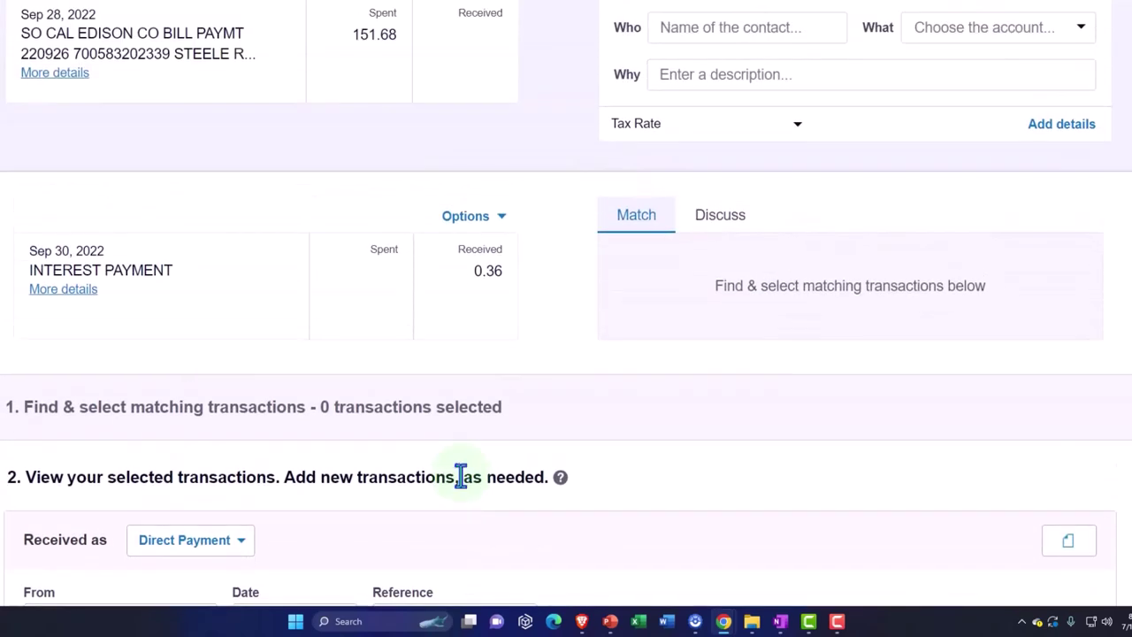
scroll(475, 510, down, 6)
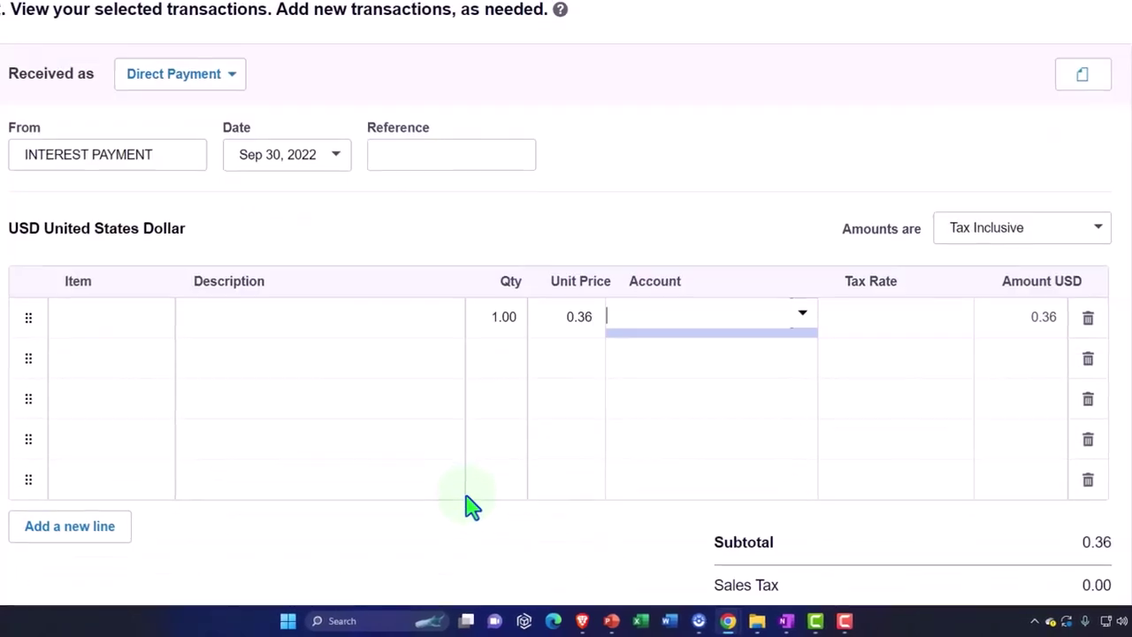
Step: Look through the existing accounts for the interest entry's first row and start adding a new account from there
click(807, 310)
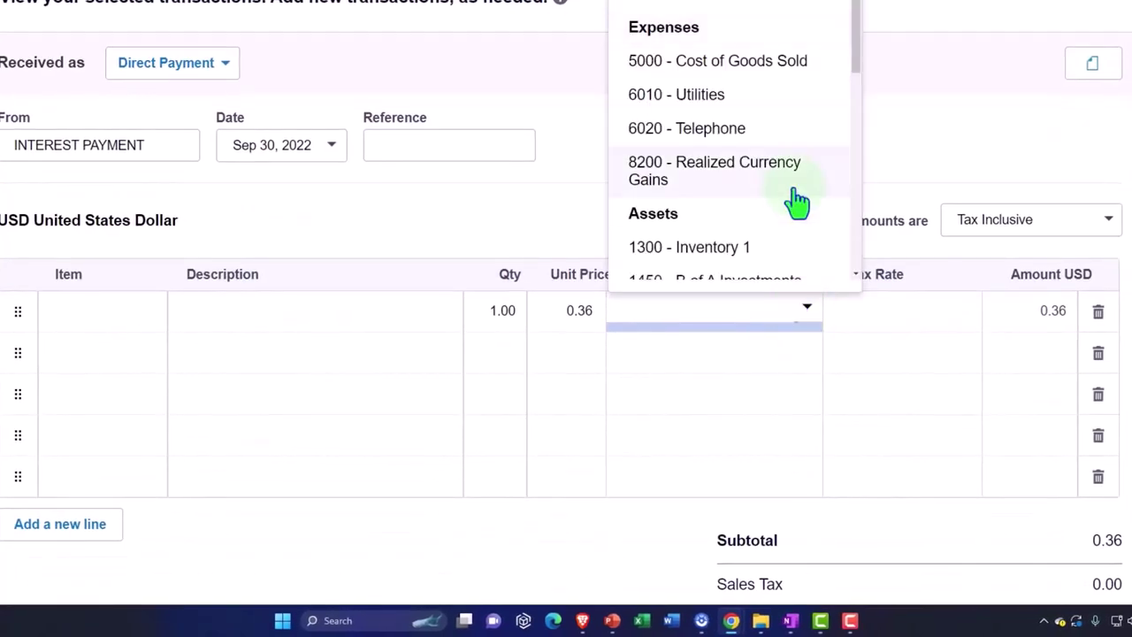
scroll(786, 203, down, 5)
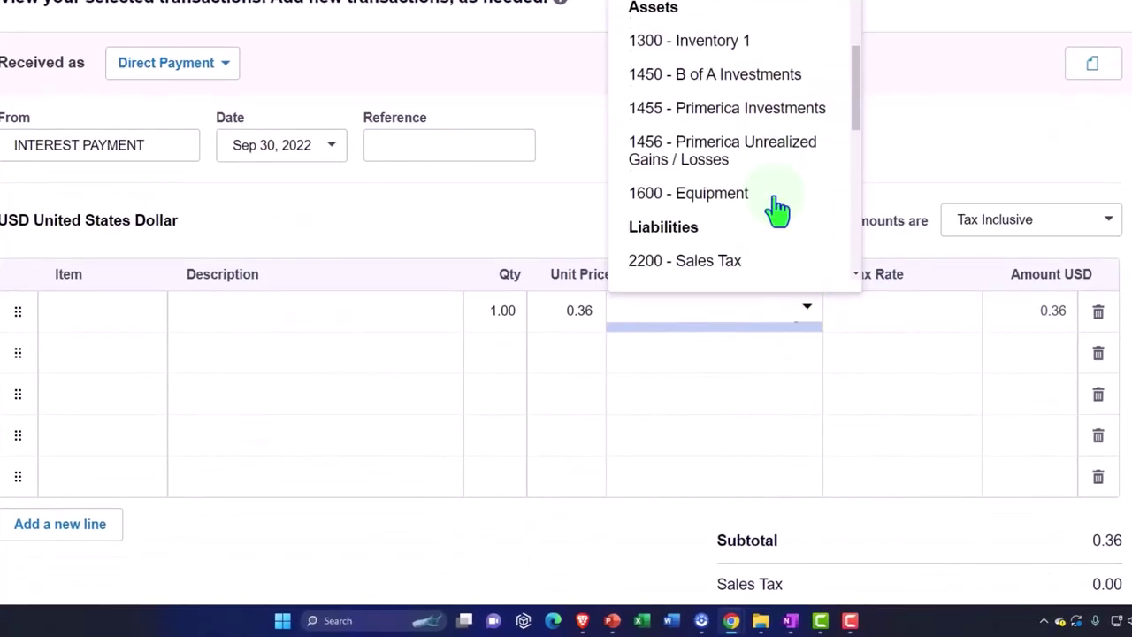
scroll(778, 210, down, 5)
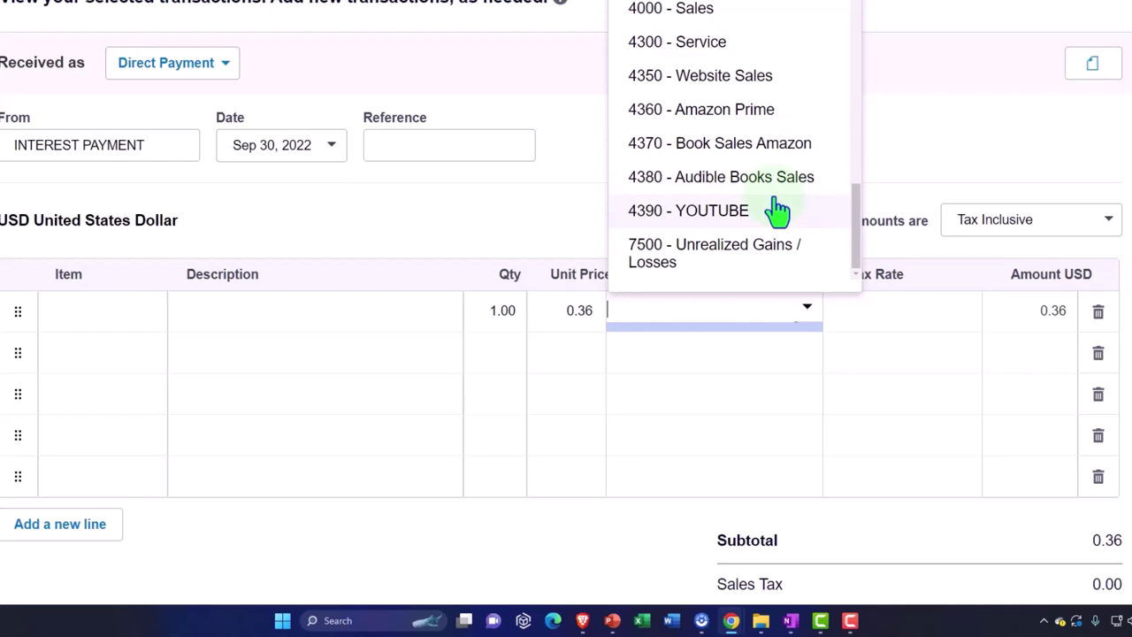
scroll(778, 210, up, 1)
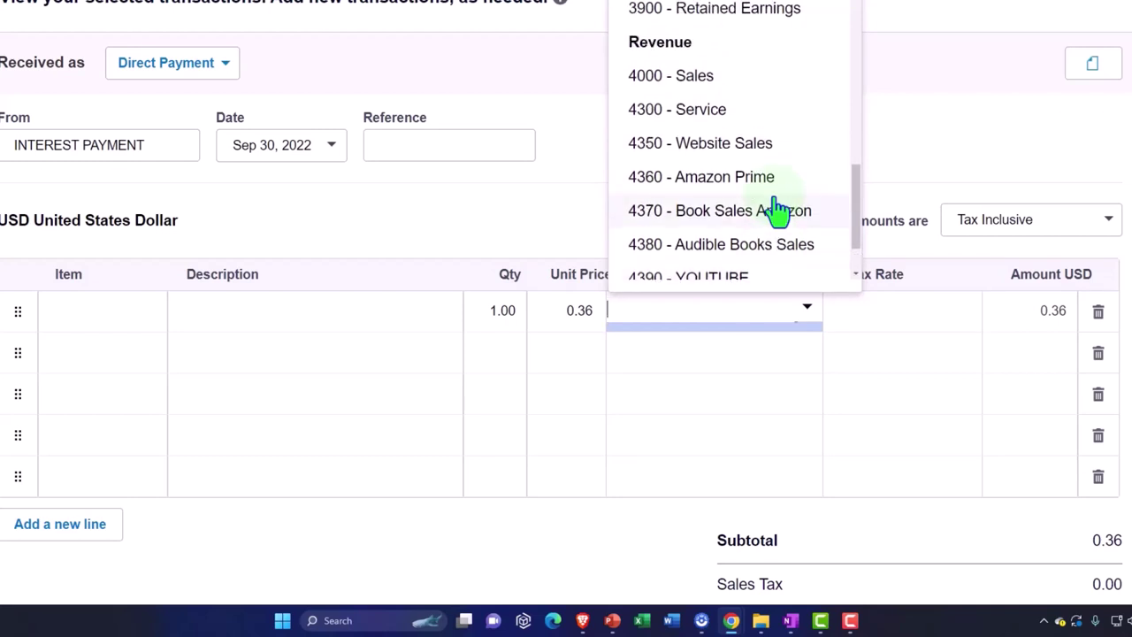
scroll(775, 214, down, 1)
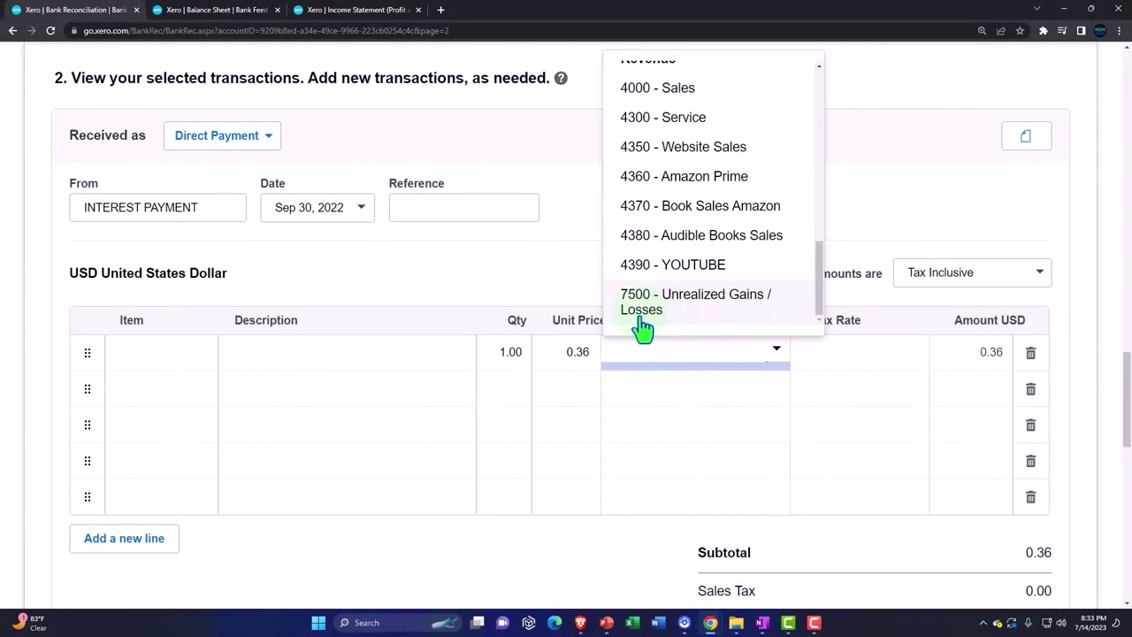
scroll(644, 327, up, 5)
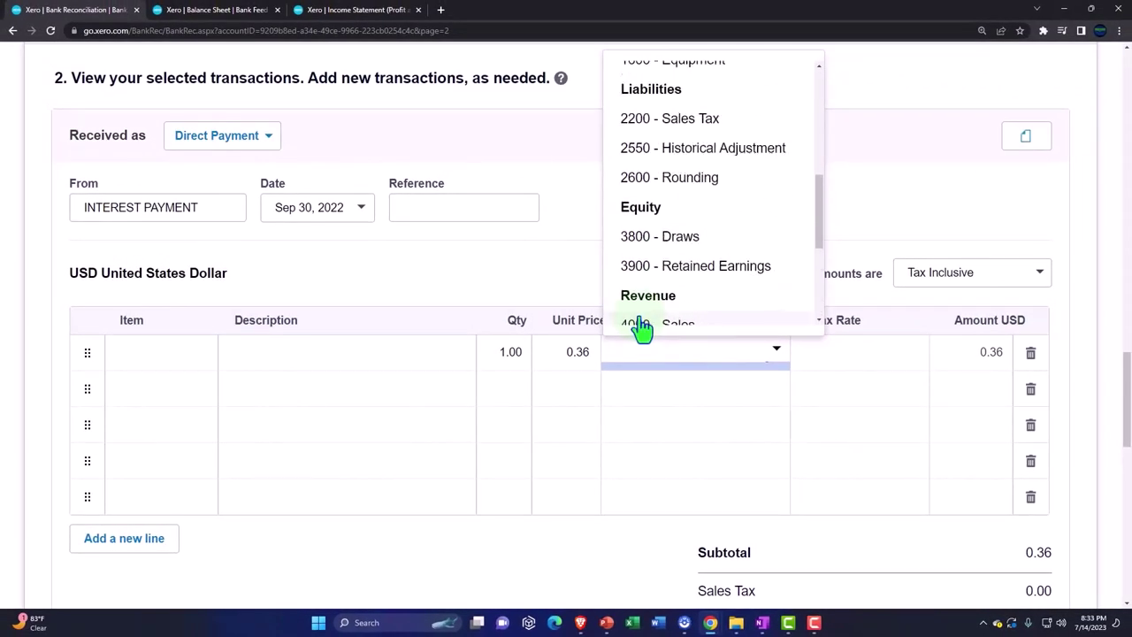
click(679, 76)
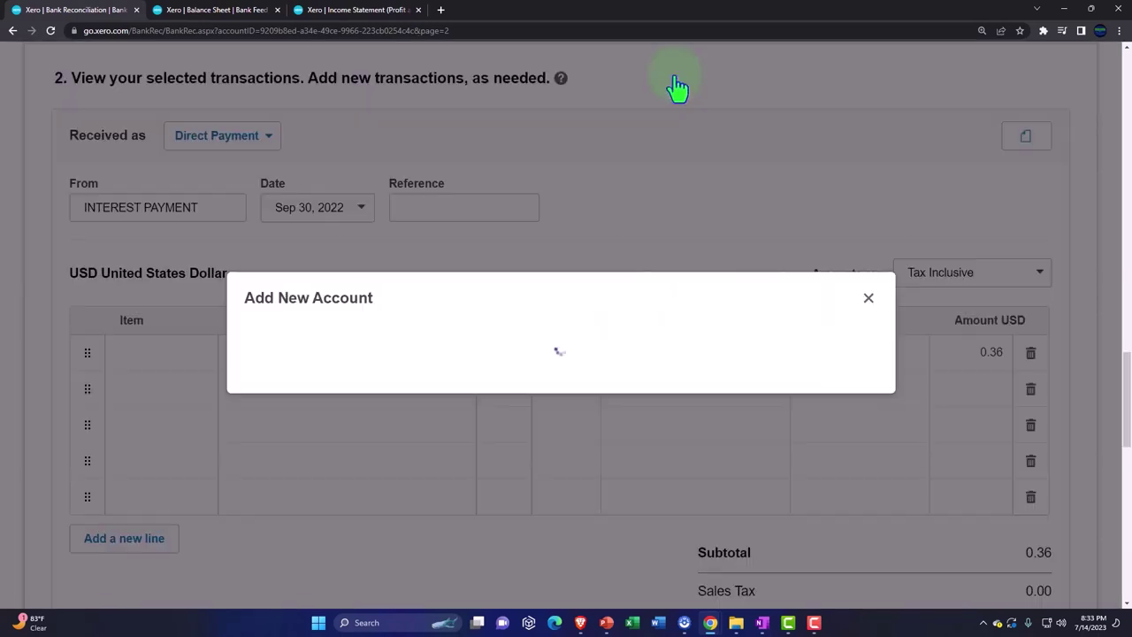
Step: Give the new account the code 7550 and set its account type to Other Income
click(282, 135)
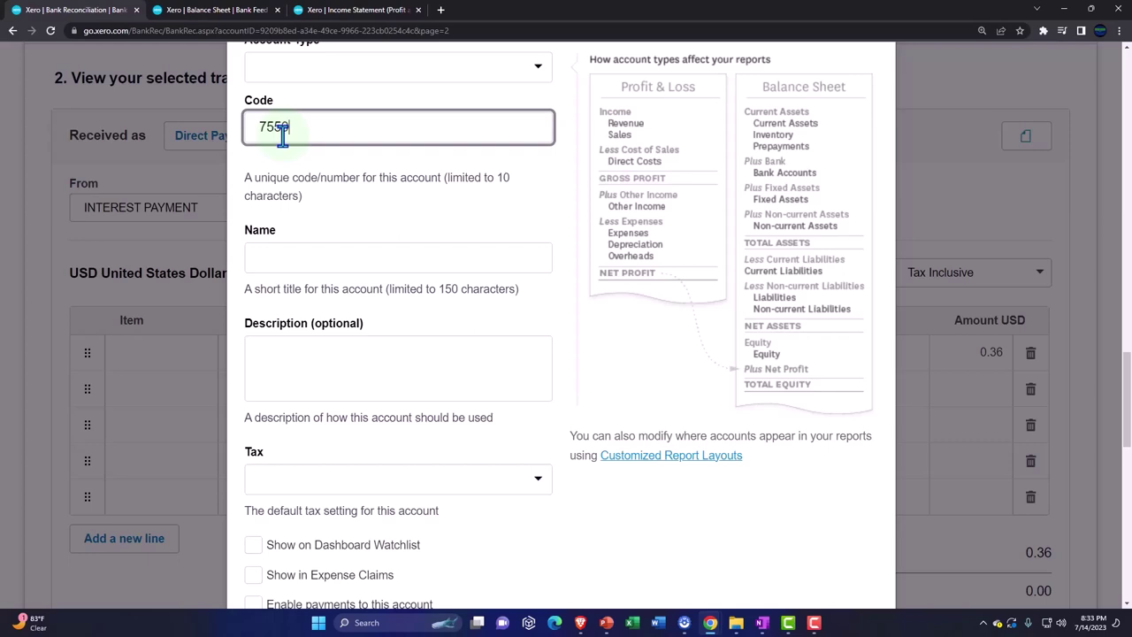
click(361, 76)
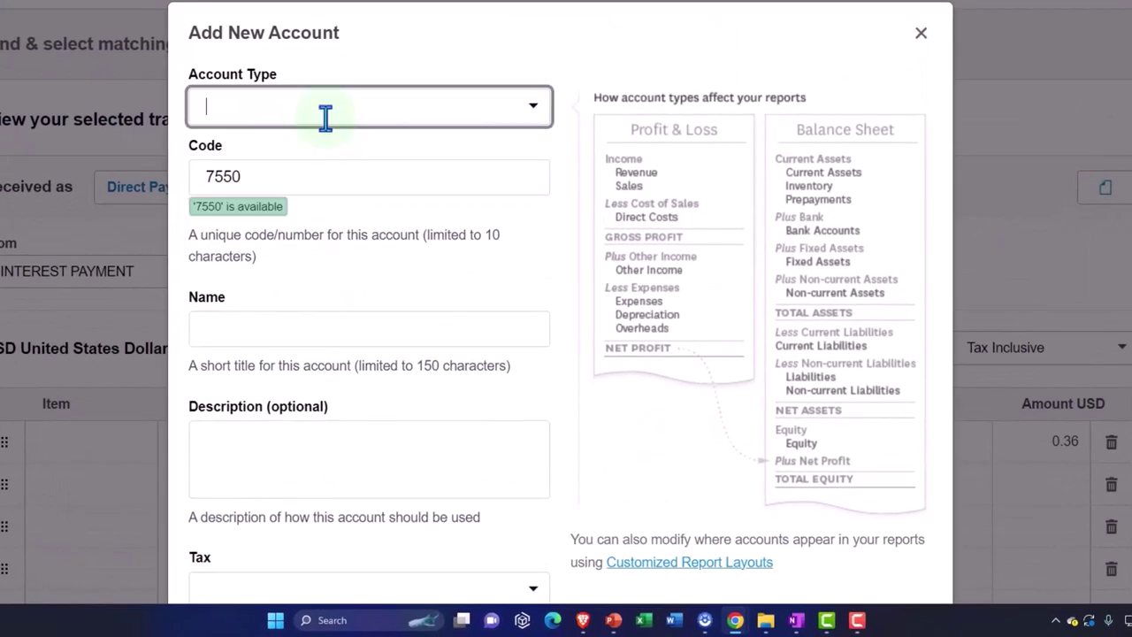
click(531, 108)
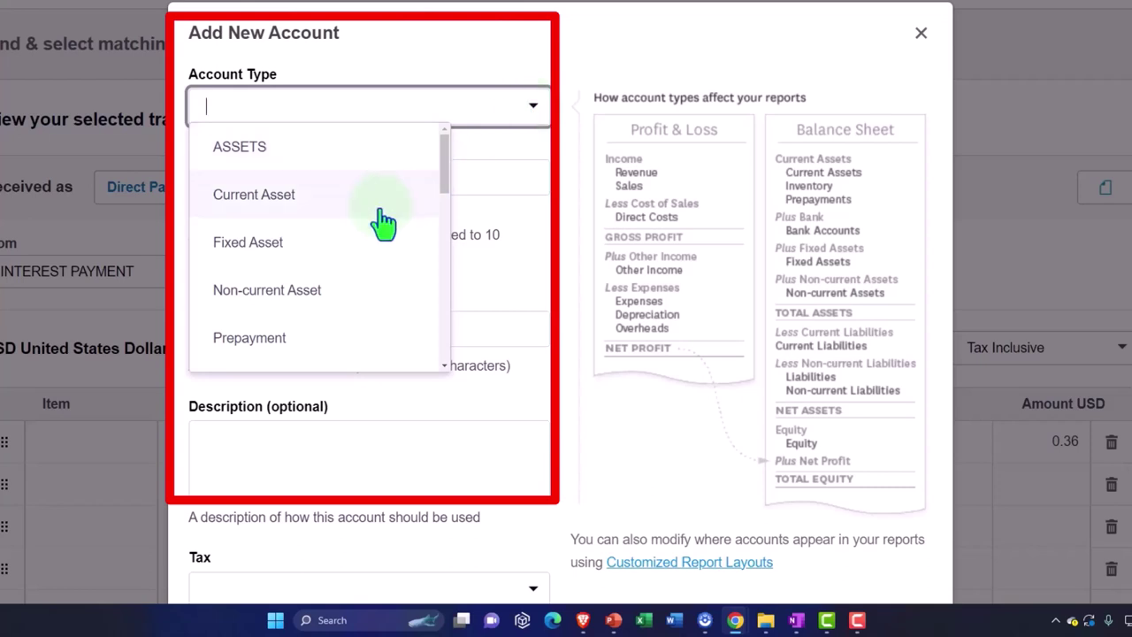
scroll(382, 226, down, 10)
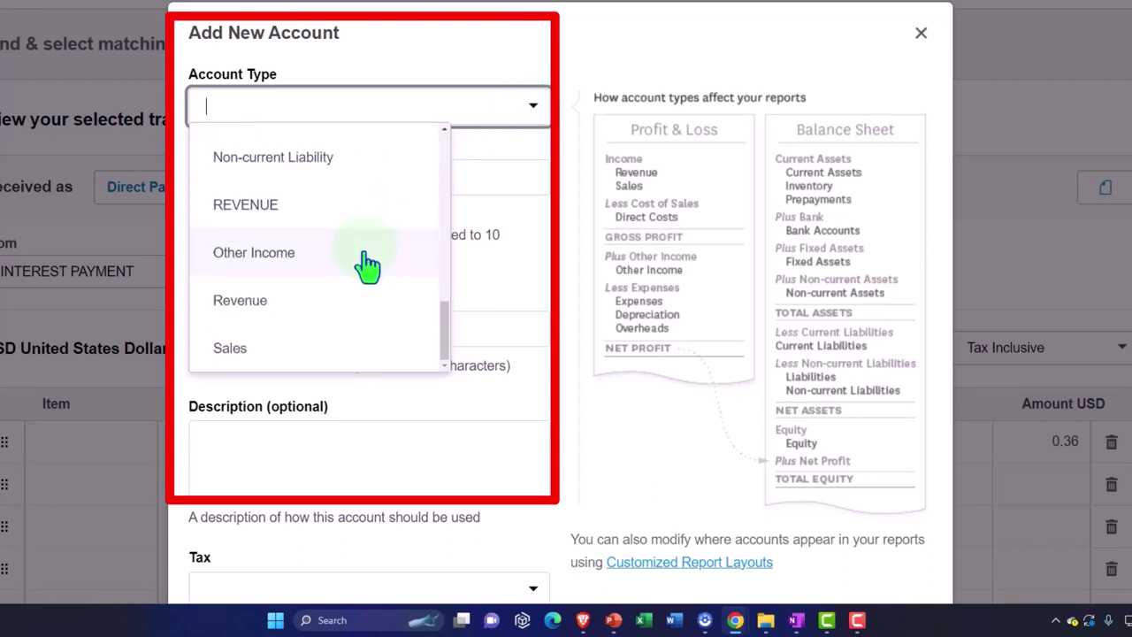
click(368, 263)
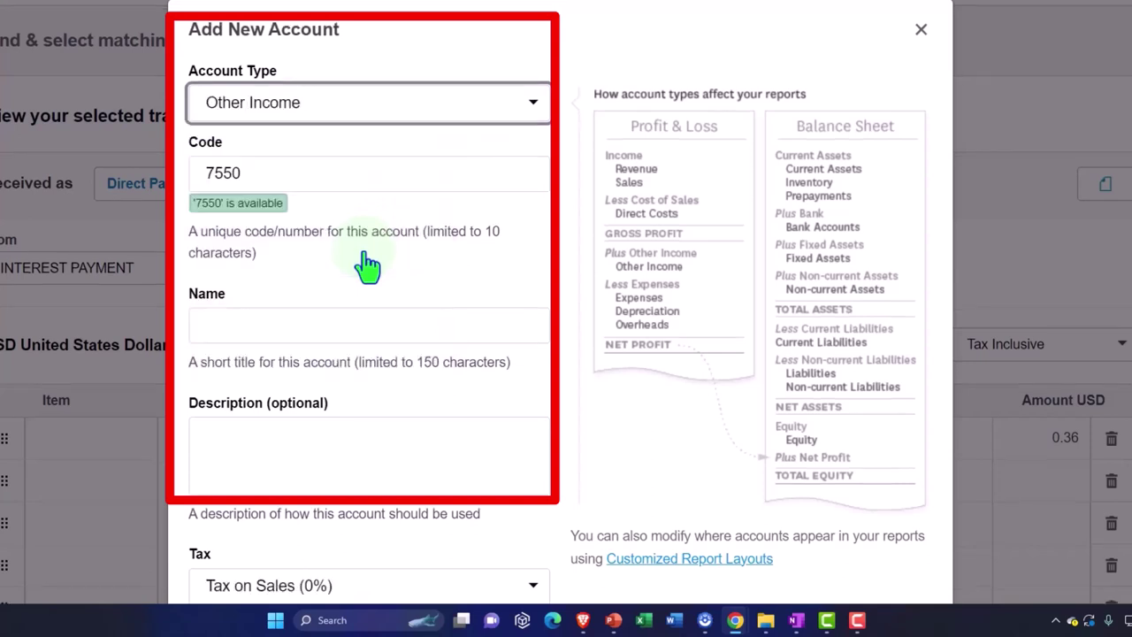
Step: Name the new account Interest Income and save it to the interest entry's first row
click(328, 327)
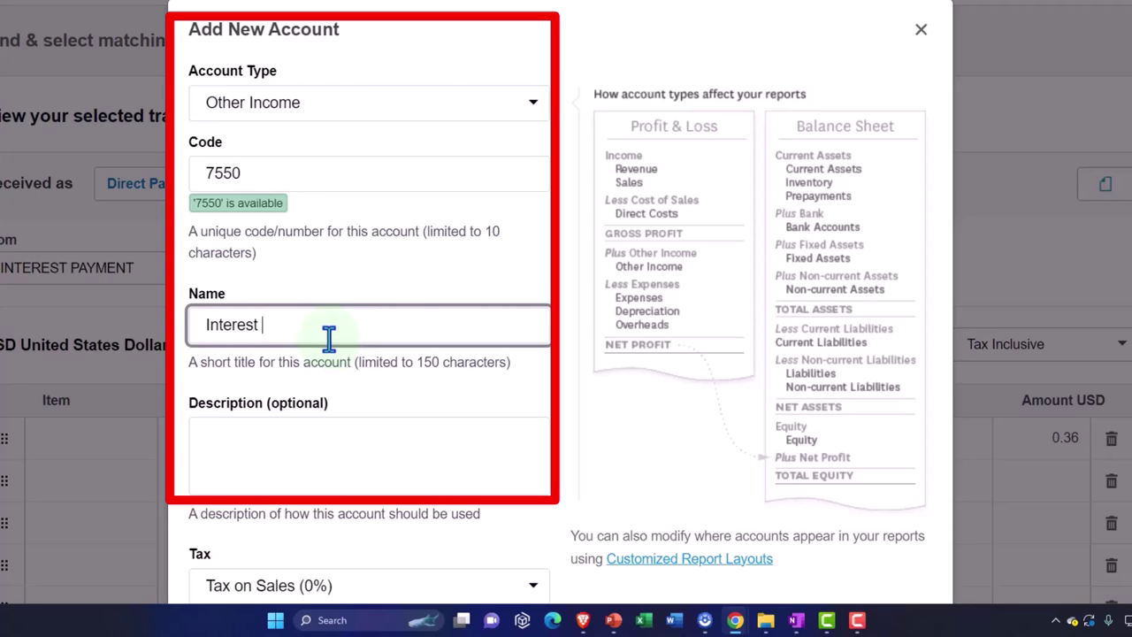
text(Interest Income)
key(Tab)
scroll(328, 337, down, 3)
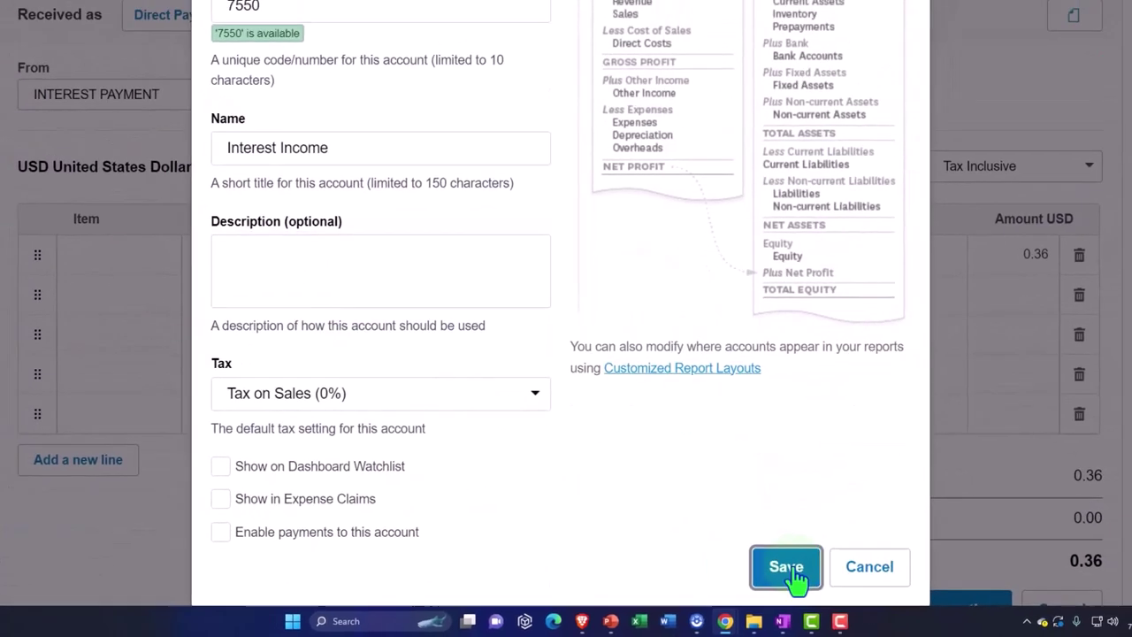
click(787, 567)
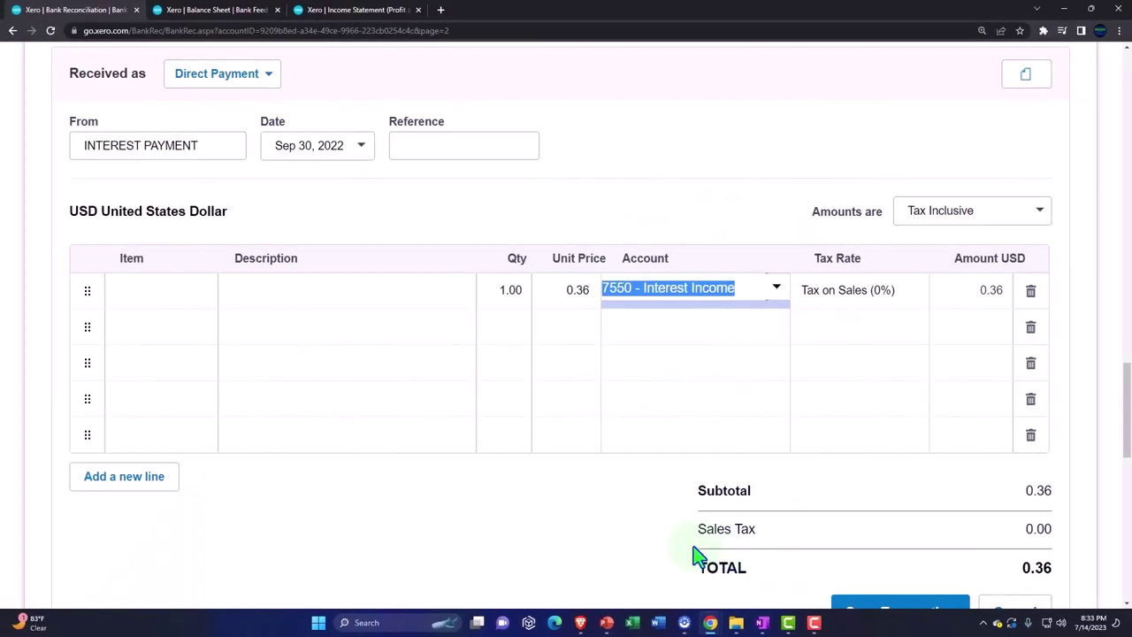
Step: Start creating a bank rule from the Sep 30 INTEREST PAYMENT statement line
scroll(672, 562, up, 2)
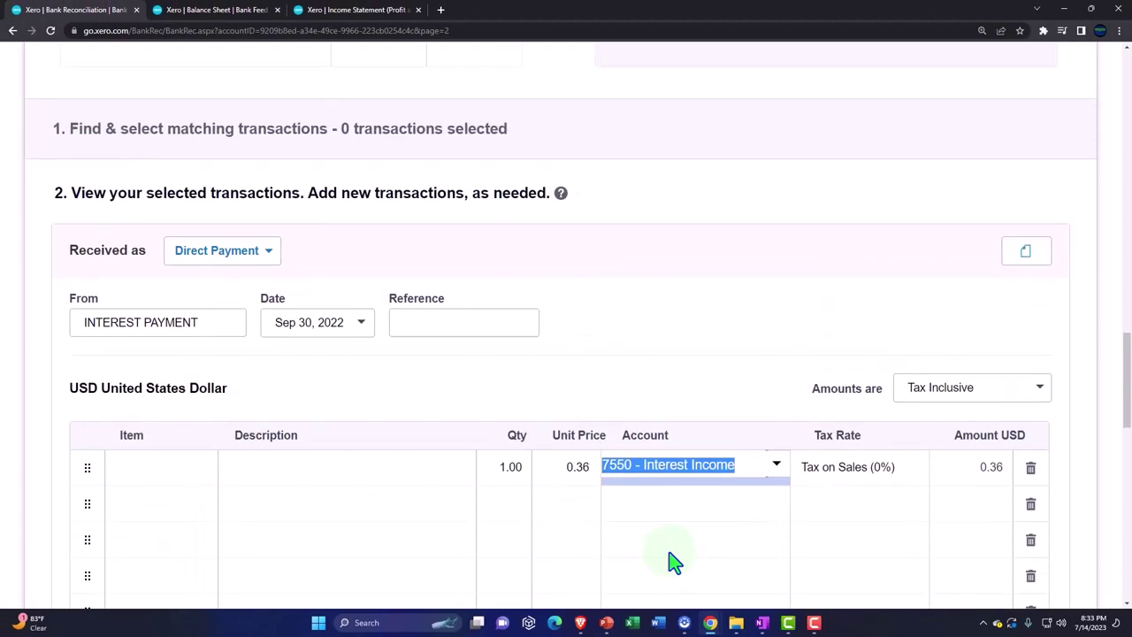
scroll(672, 562, up, 4)
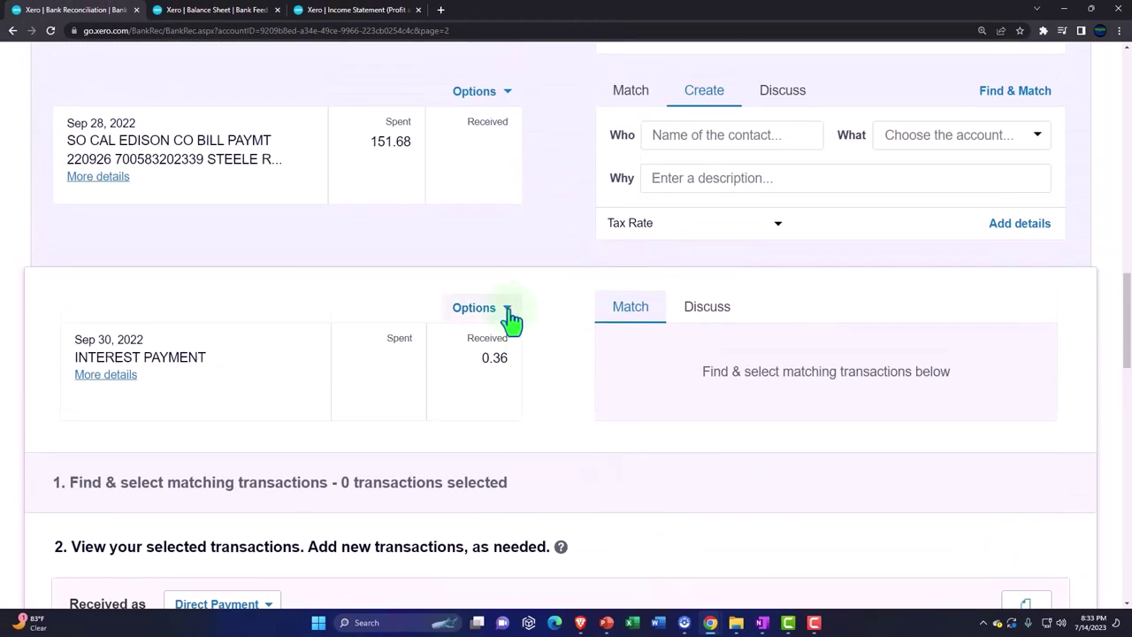
scroll(513, 319, down, 5)
scroll(506, 376, up, 3)
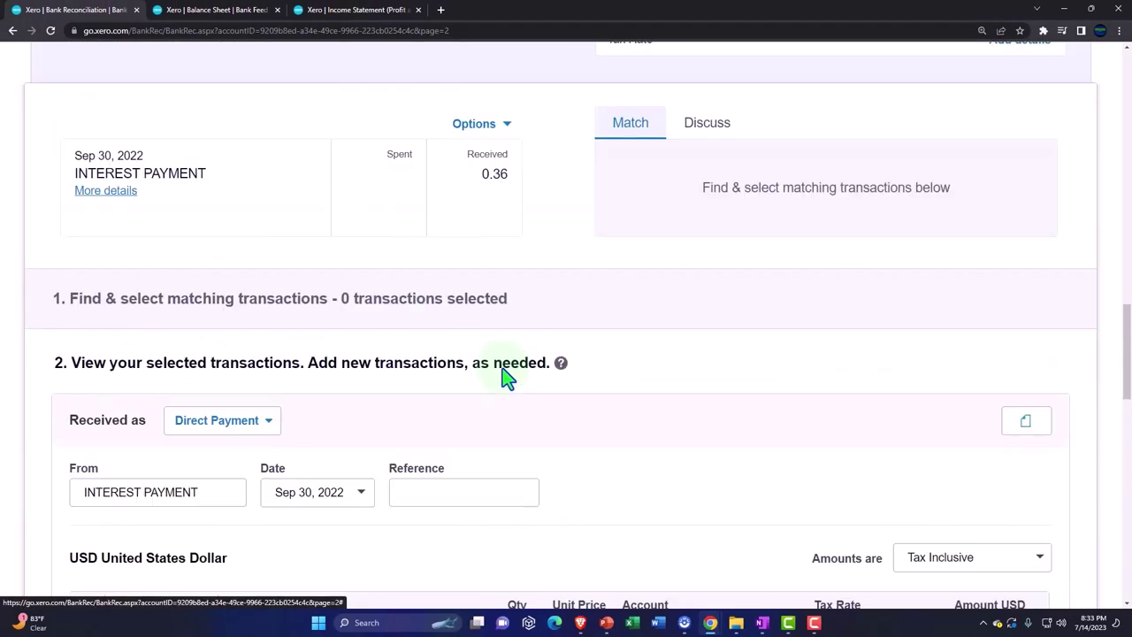
click(506, 125)
click(511, 173)
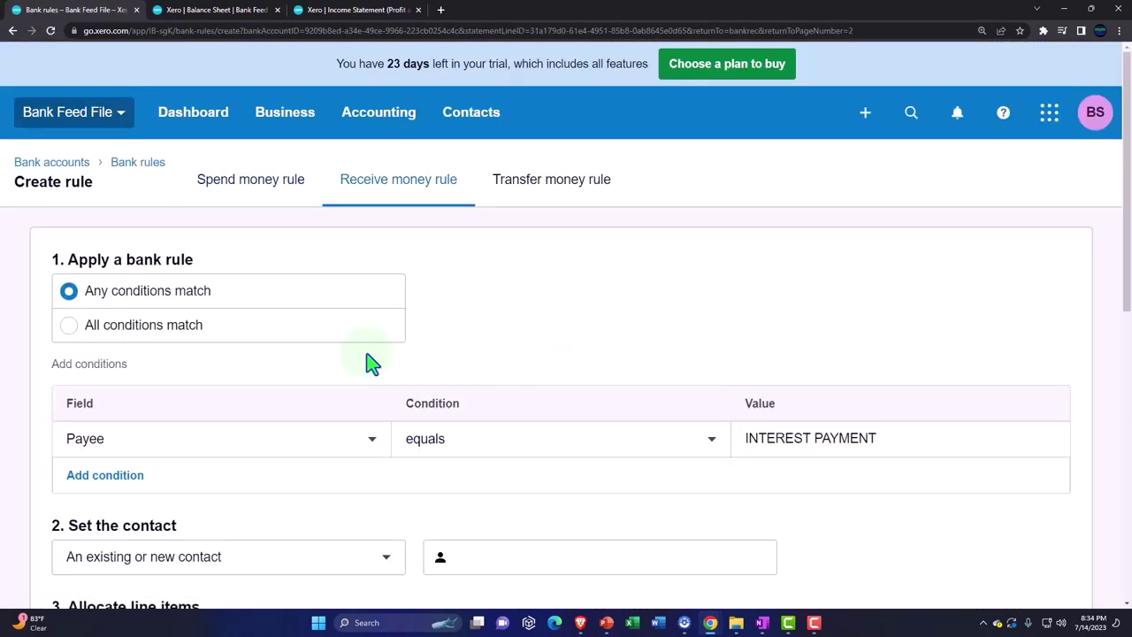
Step: Set the rule's condition so that any text field contains INTEREST PAYMENT
scroll(160, 368, down, 1)
click(318, 398)
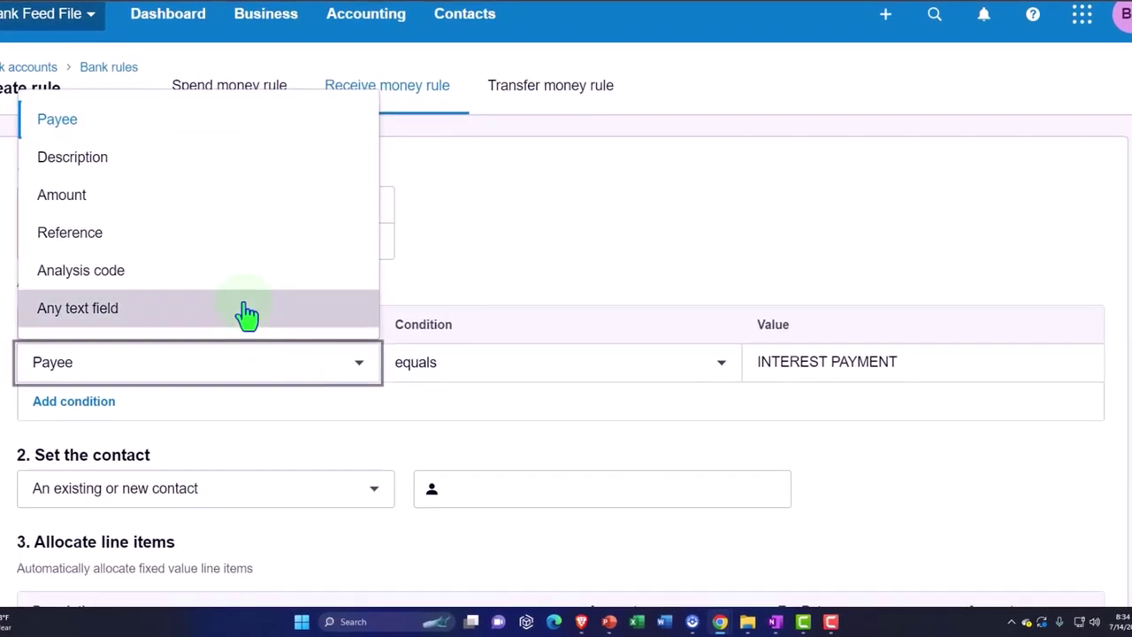
click(245, 312)
click(543, 384)
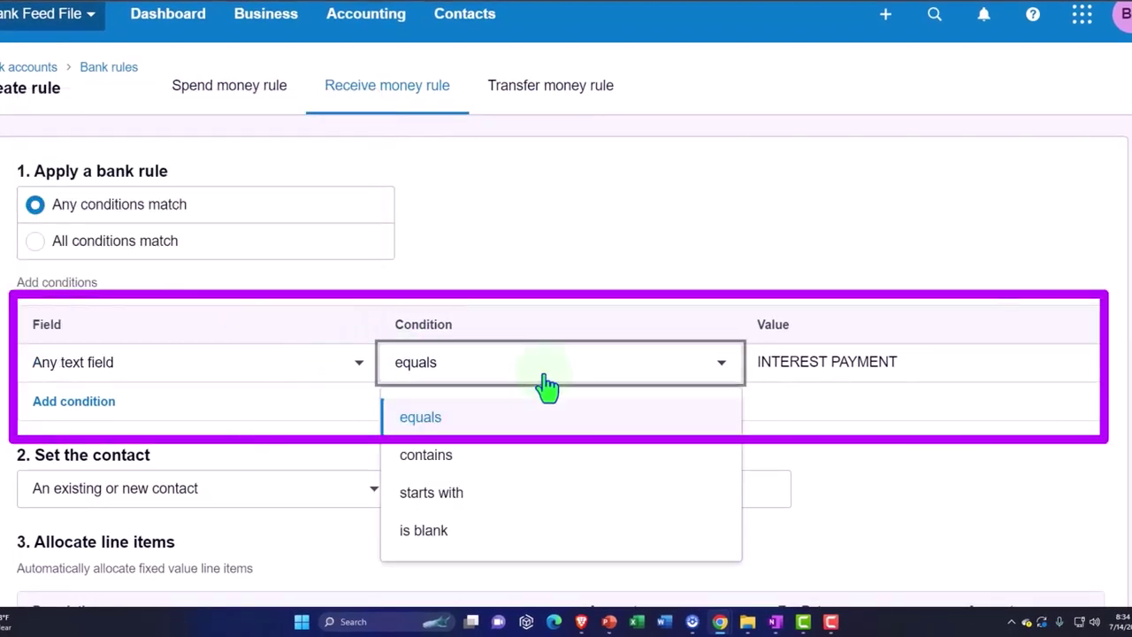
click(534, 457)
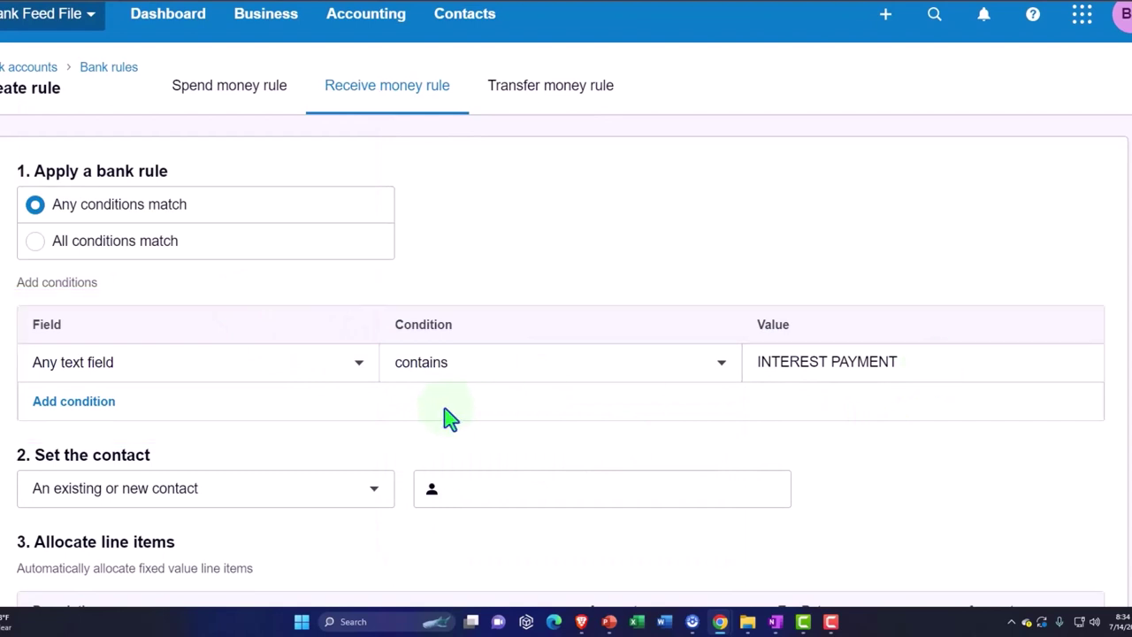
Step: Set the rule's contact by creating Bank as a new contact
scroll(300, 329, down, 2)
scroll(232, 306, down, 1)
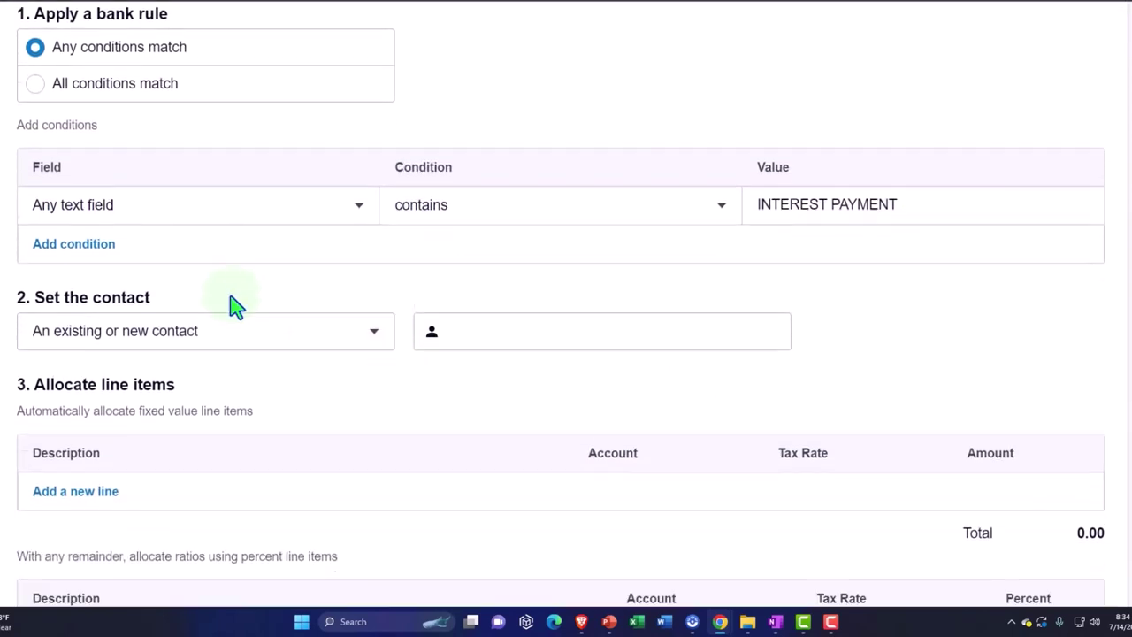
click(502, 308)
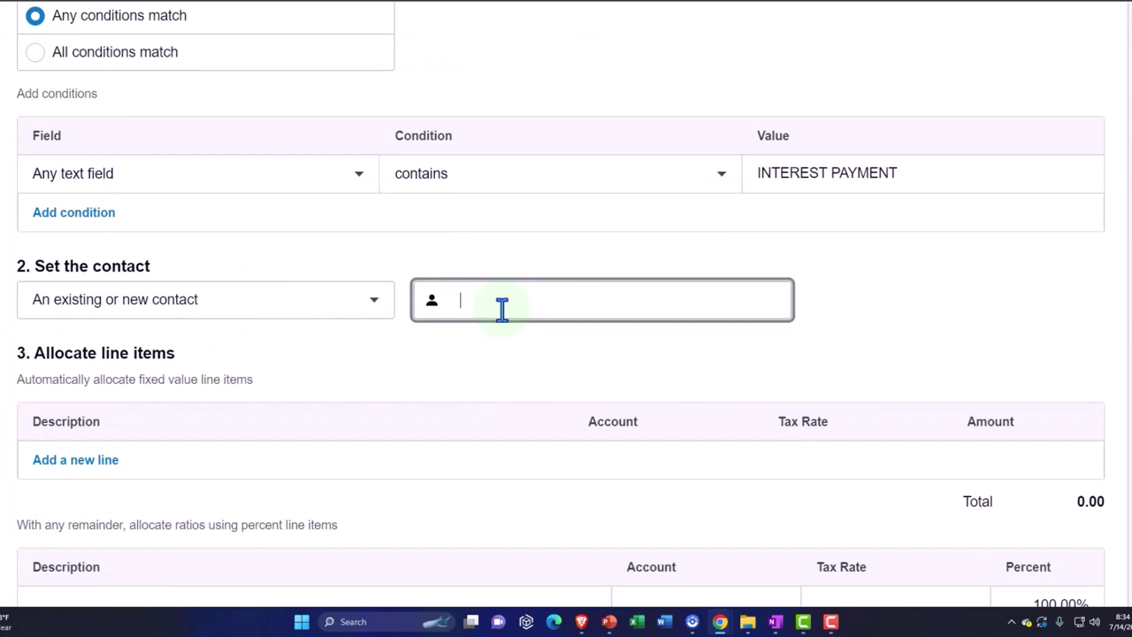
scroll(517, 370, up, 2)
scroll(516, 370, down, 2)
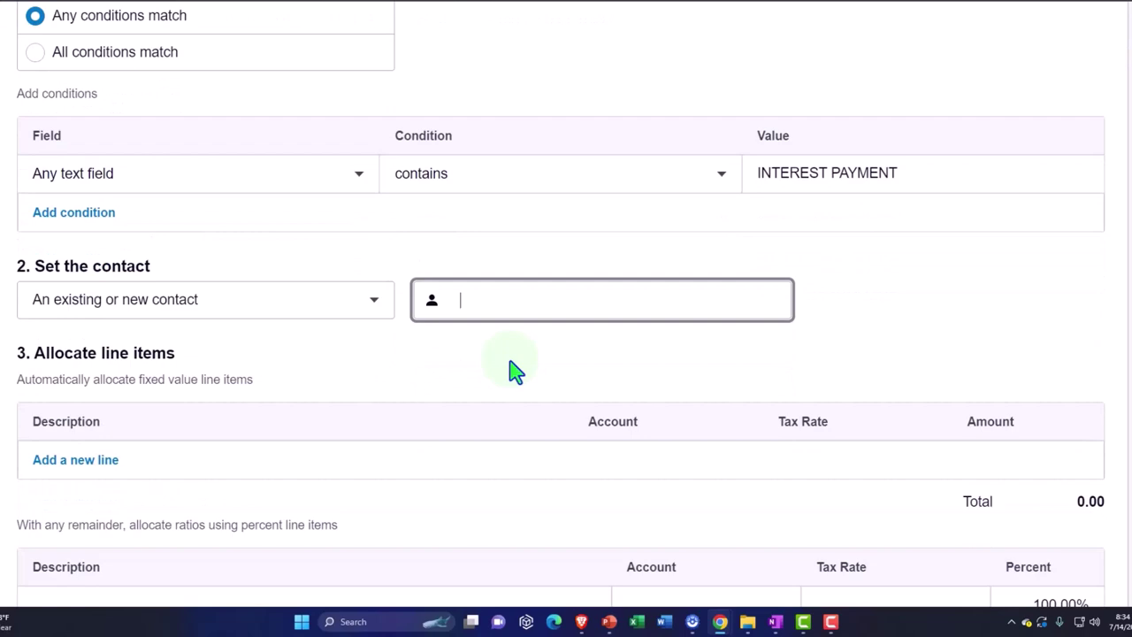
text(Bank)
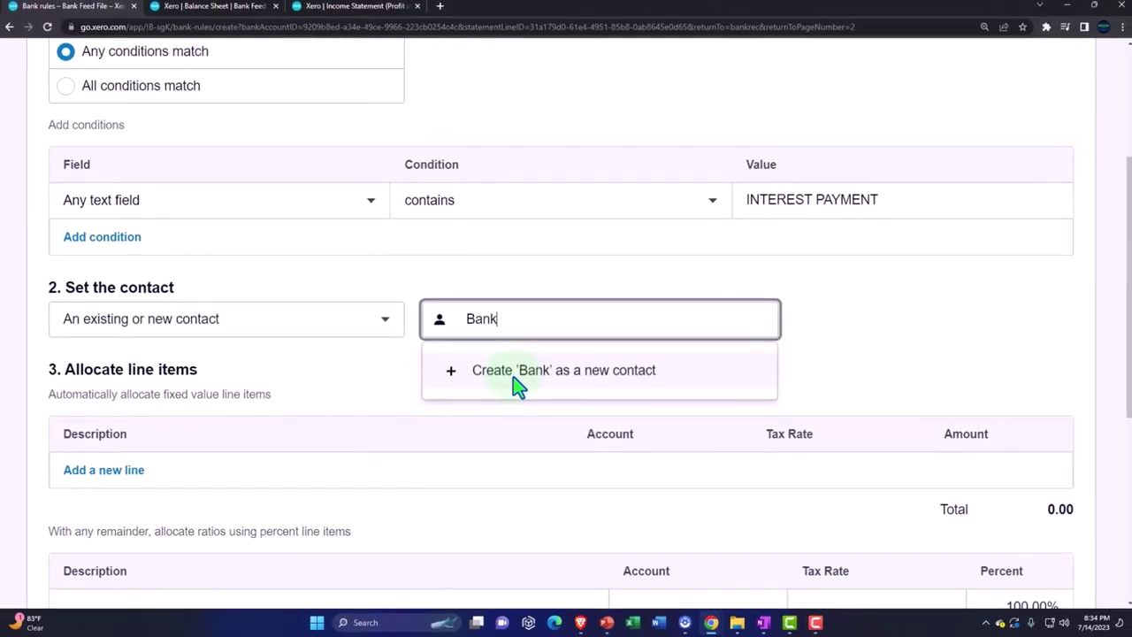
scroll(515, 396, down, 2)
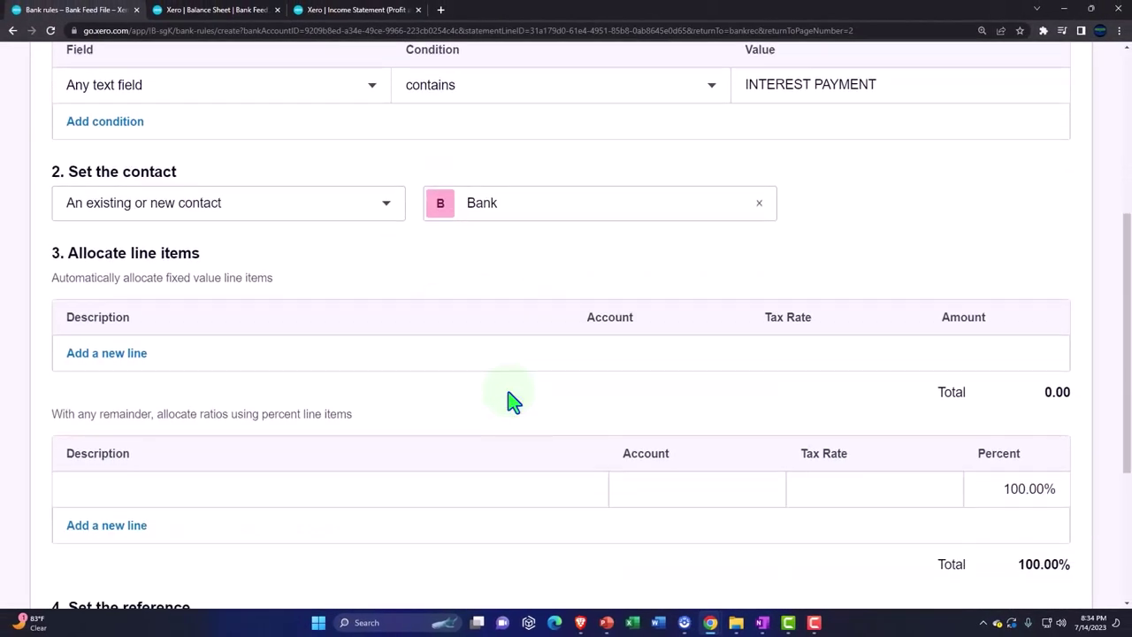
Step: Allocate the rule's 100% remainder line to the account 7550 - Interest Income
scroll(511, 401, down, 1)
click(685, 430)
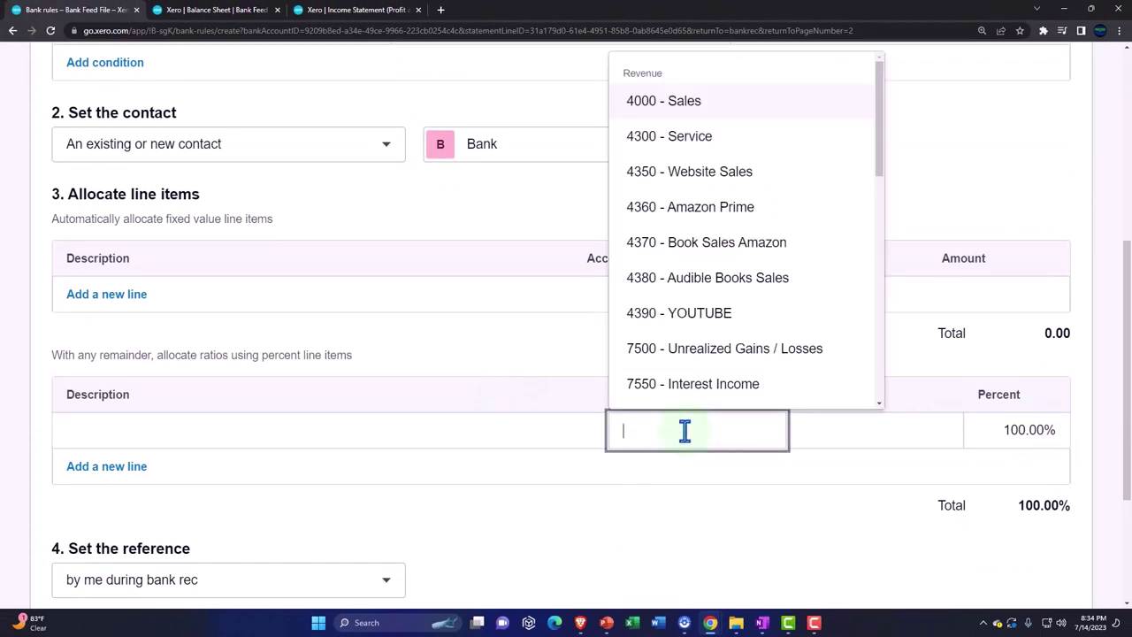
text(intere)
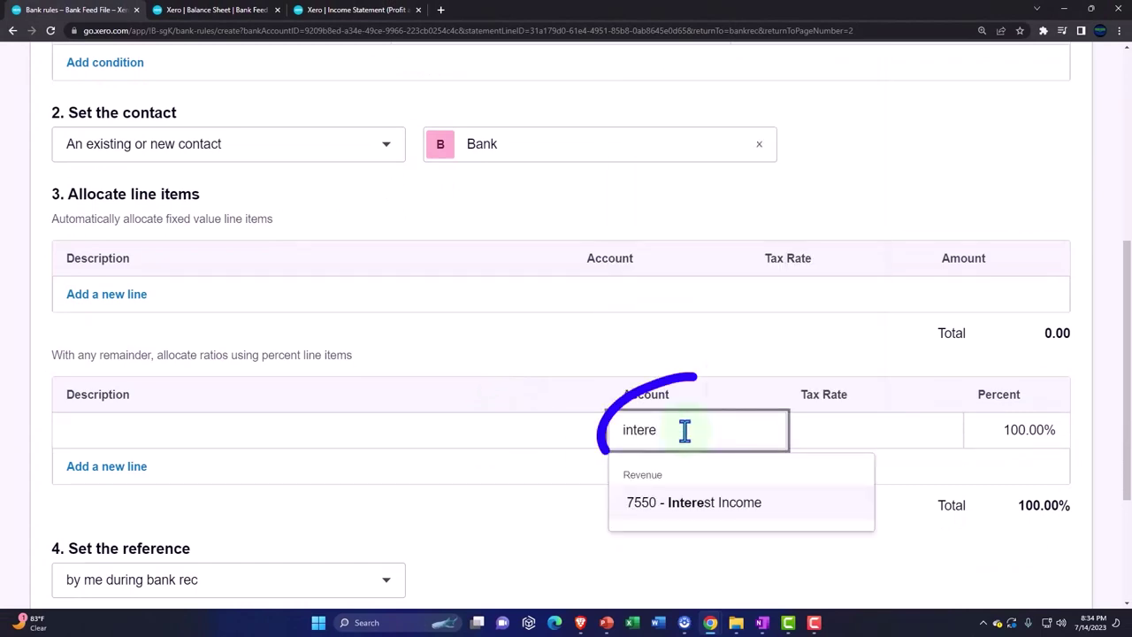
click(689, 506)
key(Tab)
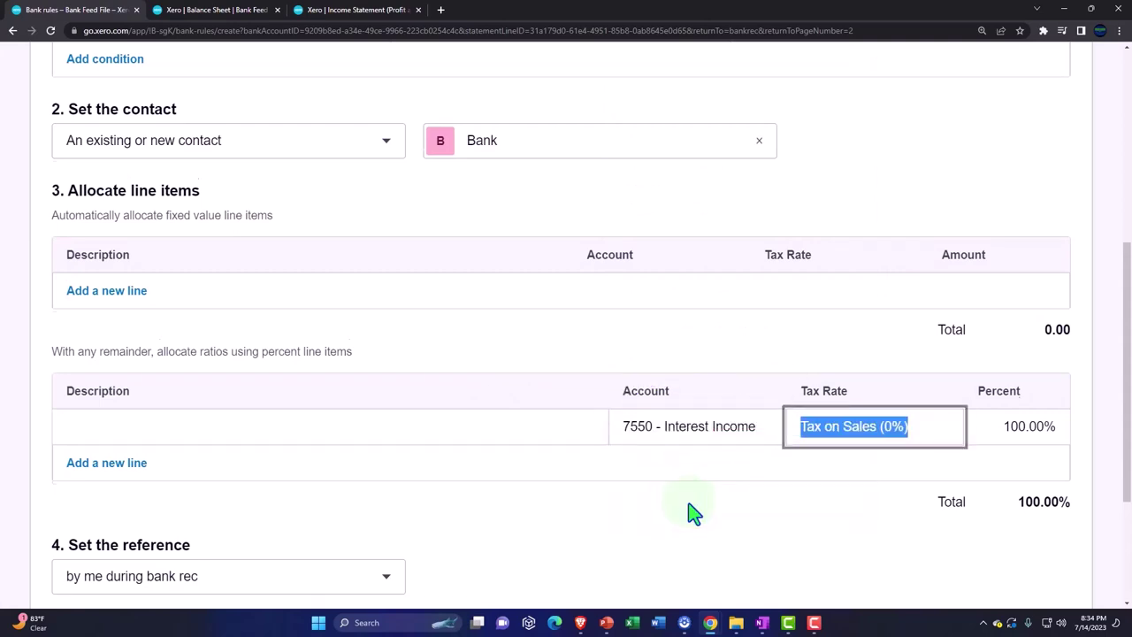
Step: Take the INTEREST PAYMENT rule's reference from the Reference field, save the rule and return to the Sep 30 interest statement line
scroll(688, 509, down, 3)
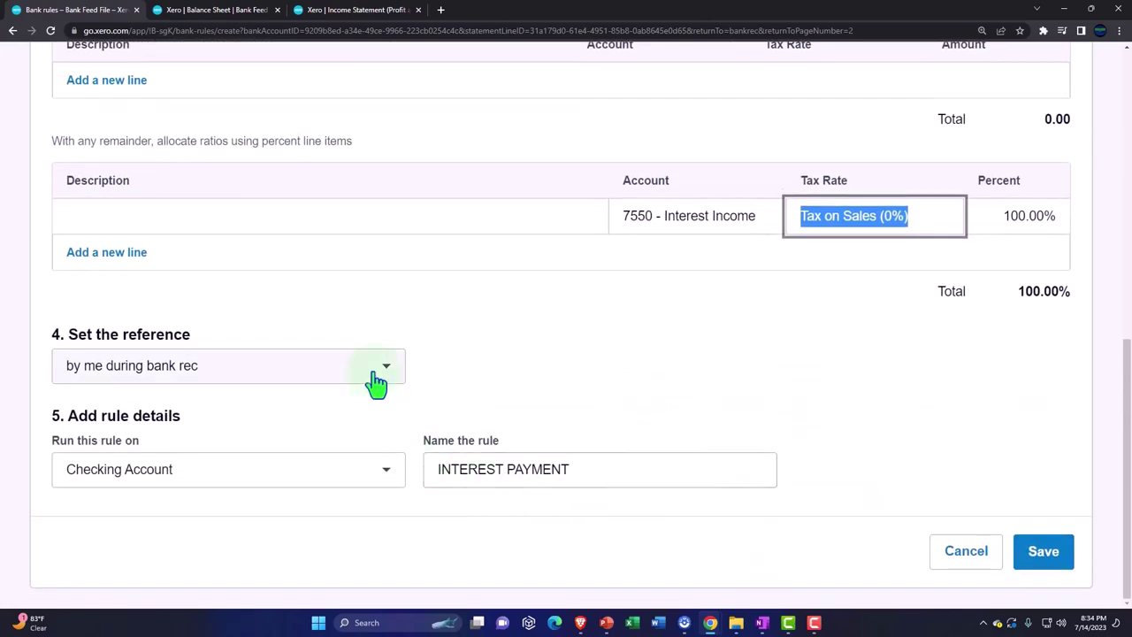
click(377, 382)
click(210, 175)
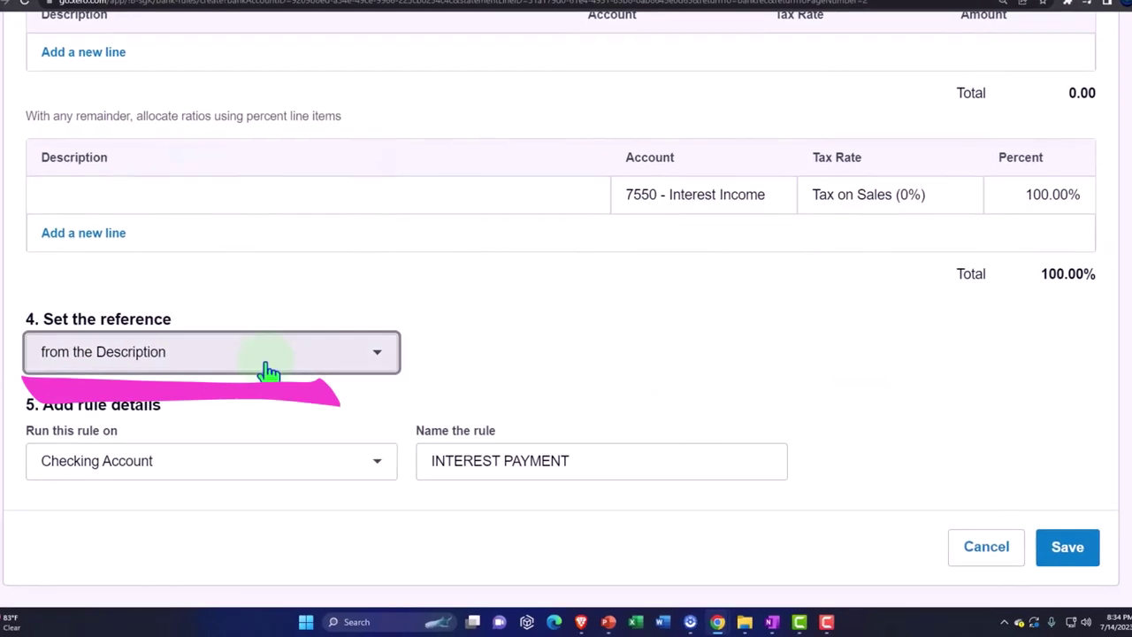
click(265, 358)
click(177, 112)
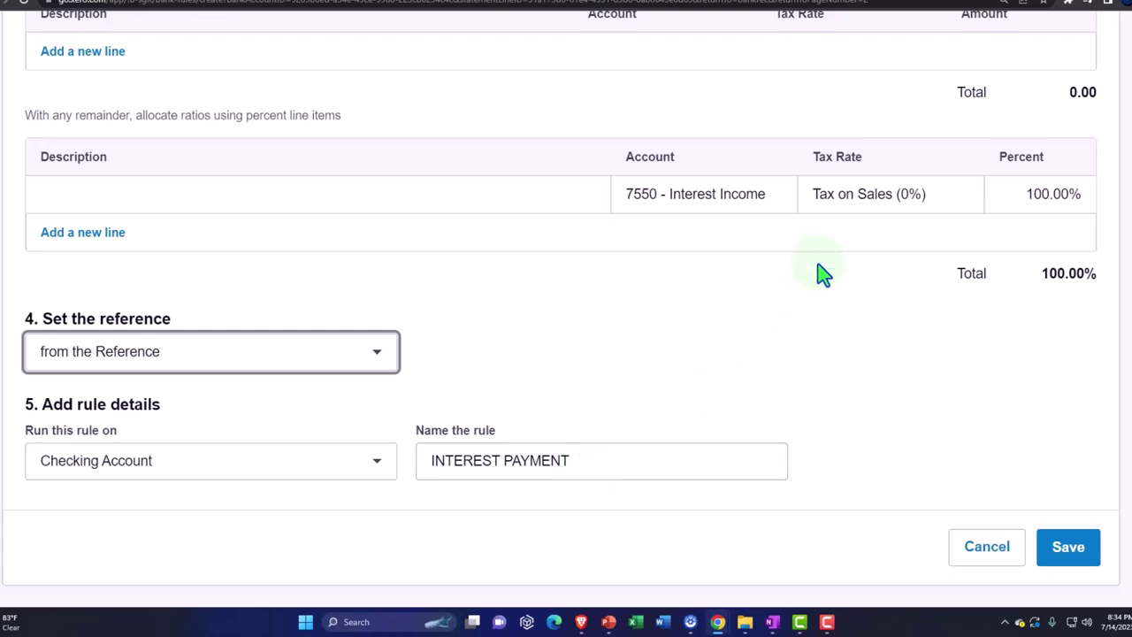
click(1071, 552)
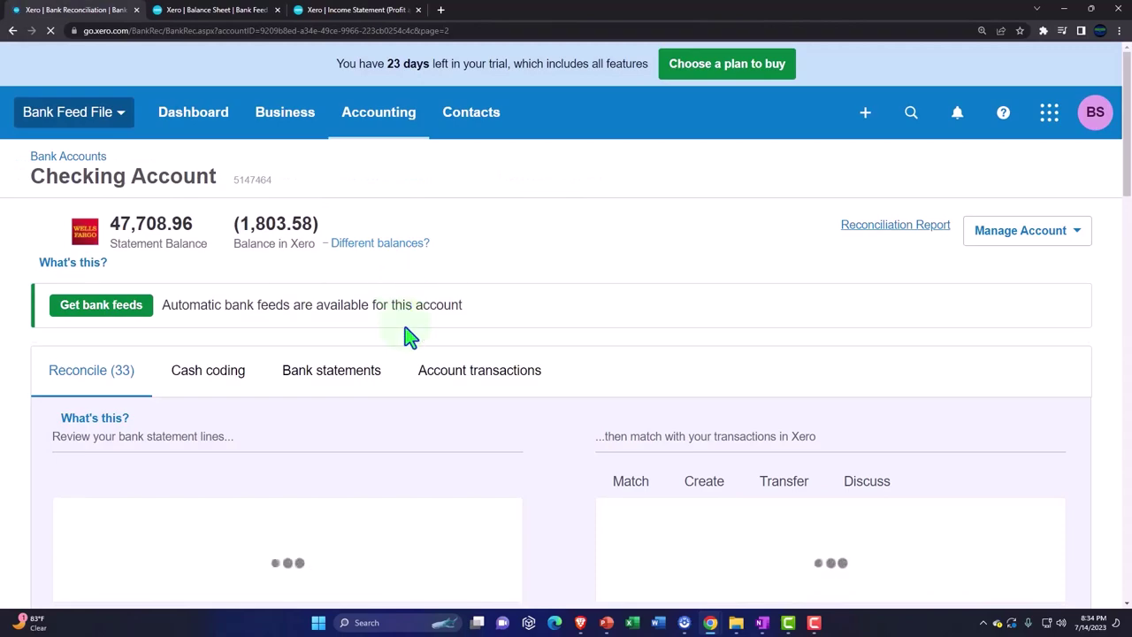
scroll(407, 336, down, 2)
scroll(406, 337, down, 13)
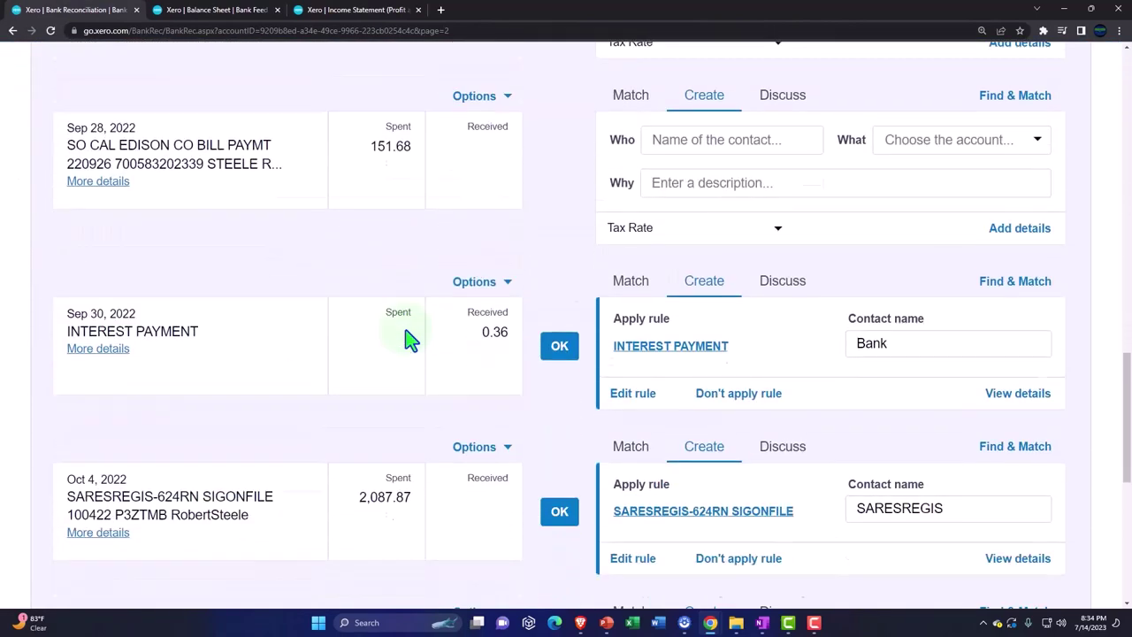
Step: Reconcile the Sep 30 INTEREST PAYMENT line and the Oct 13 VERIZON WIRELESS PAYMENTS line with their suggested rules
scroll(410, 339, down, 1)
click(559, 311)
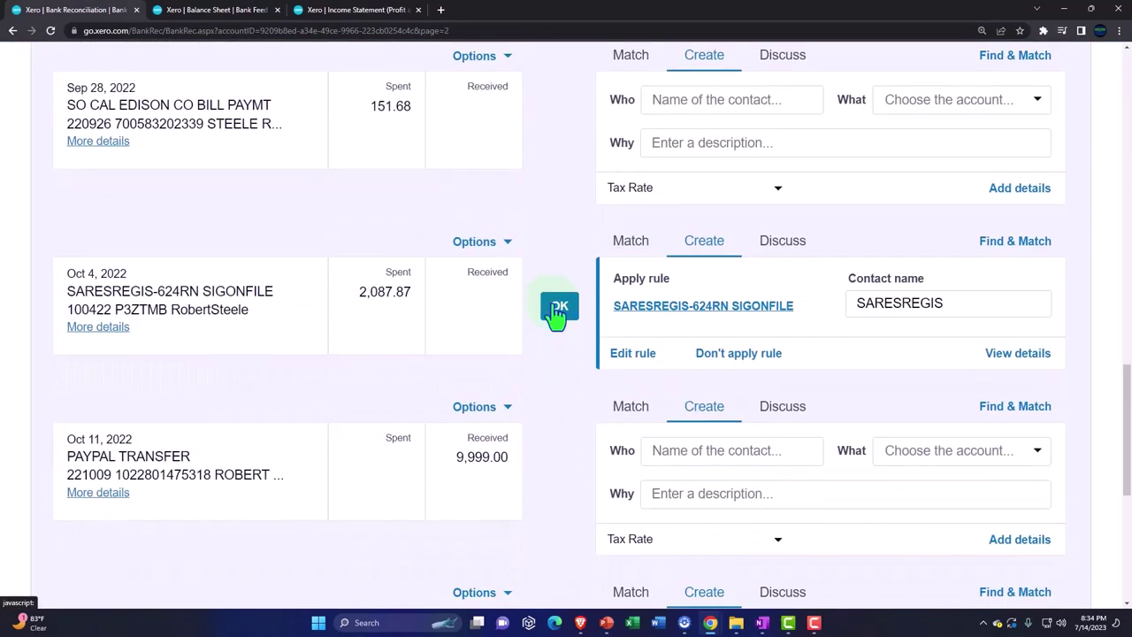
scroll(555, 314, down, 2)
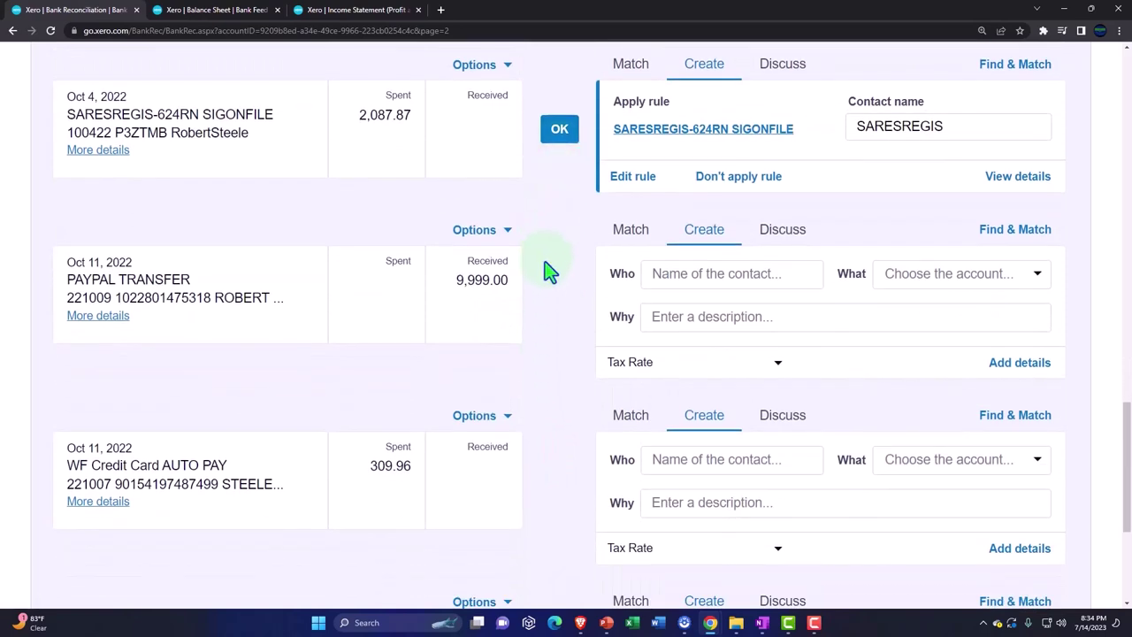
scroll(545, 273, down, 4)
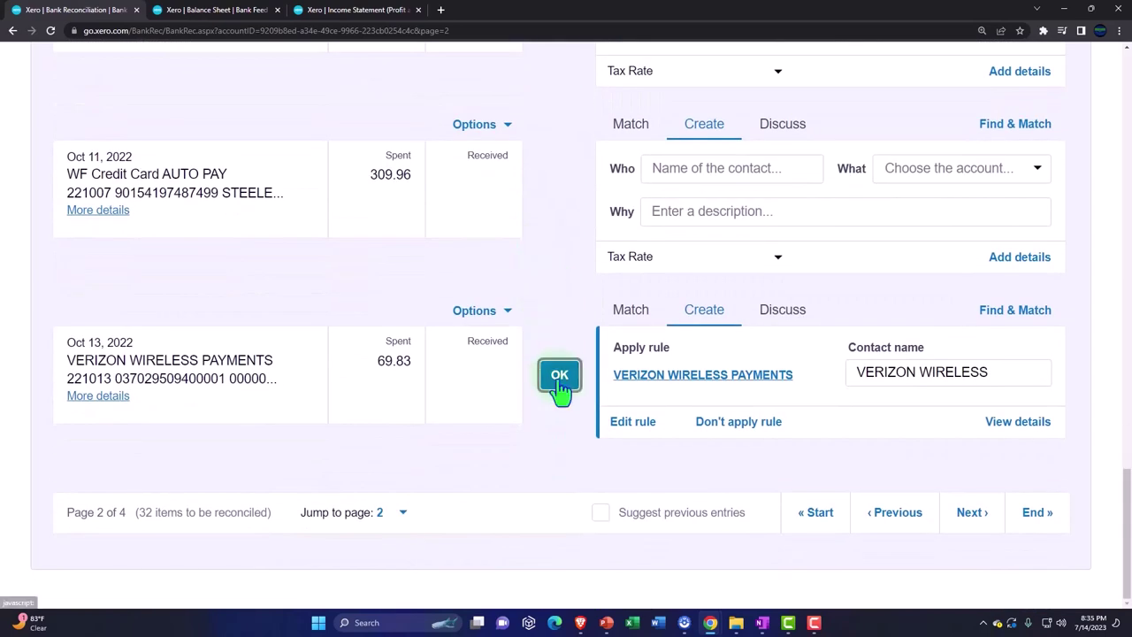
click(559, 375)
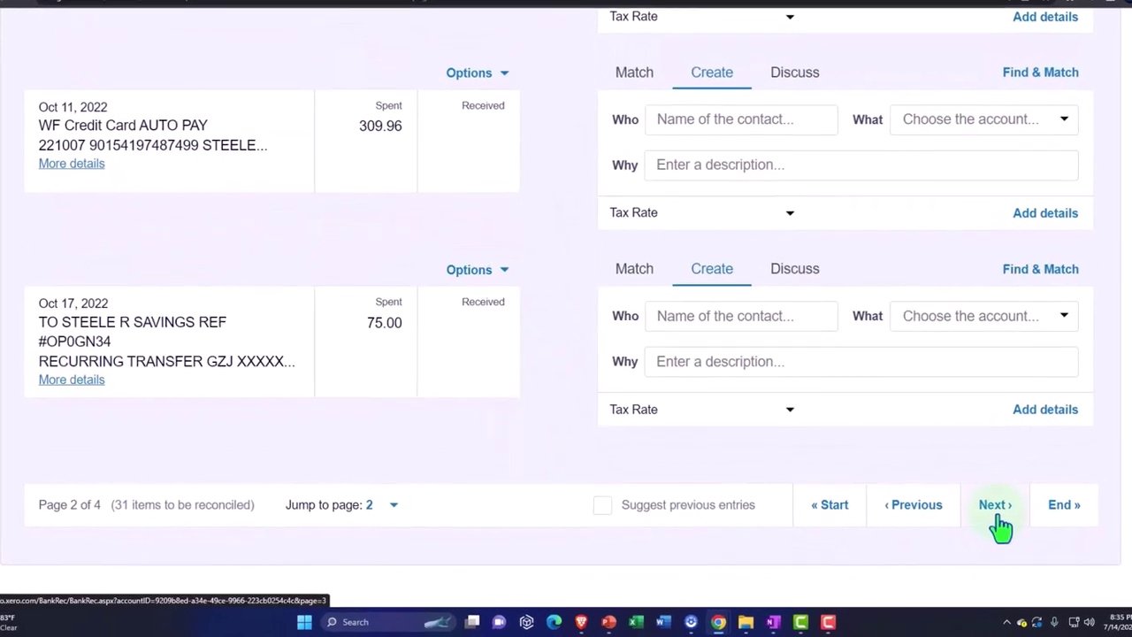
Step: Go to the following page of statement lines and reconcile the Oct 21 SO CAL GAS line with its suggested rule
click(998, 518)
scroll(543, 333, down, 2)
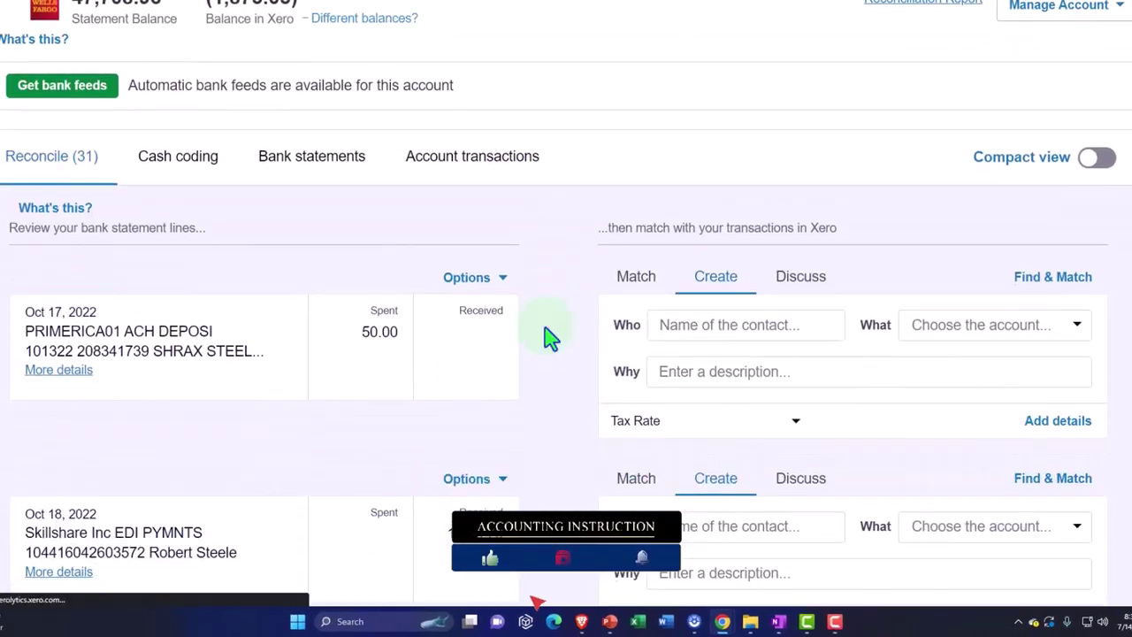
scroll(547, 334, down, 9)
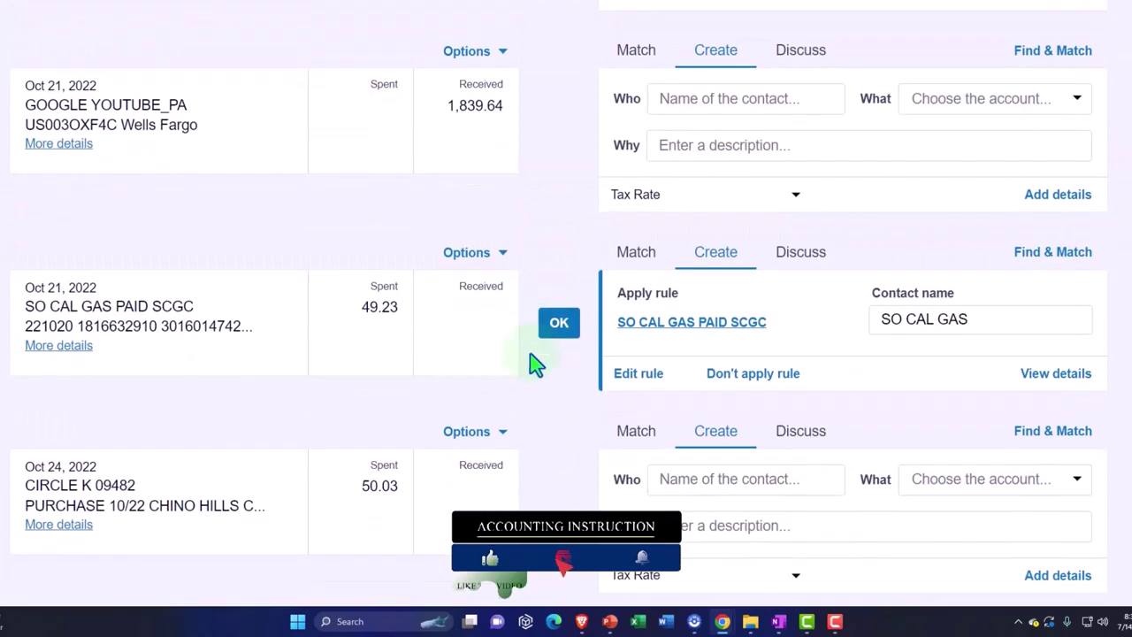
scroll(493, 389, down, 1)
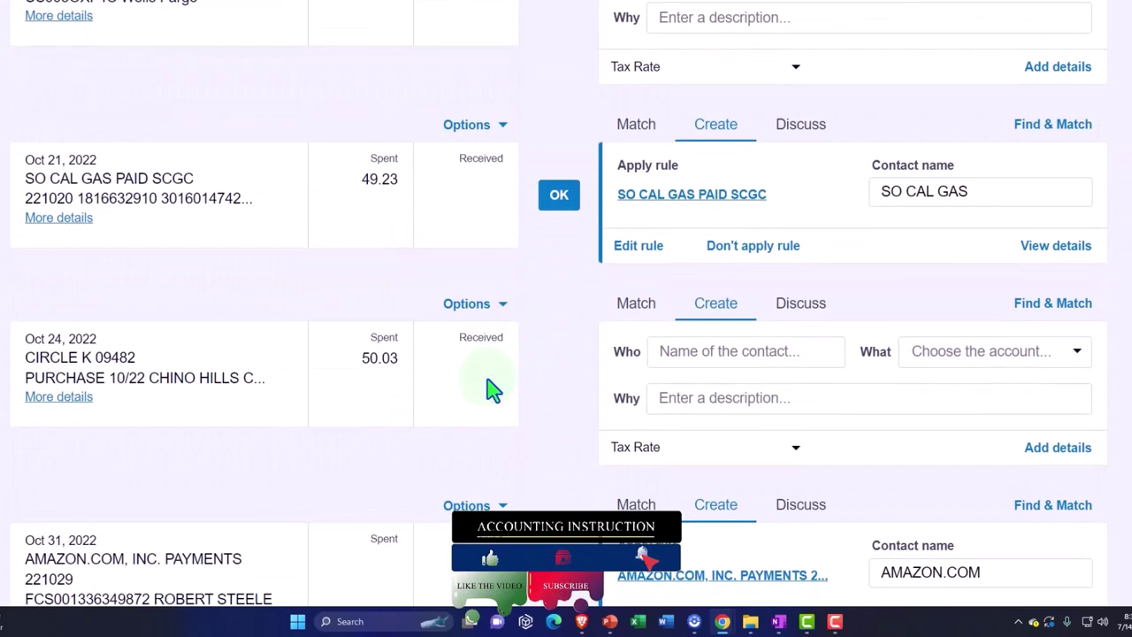
click(560, 202)
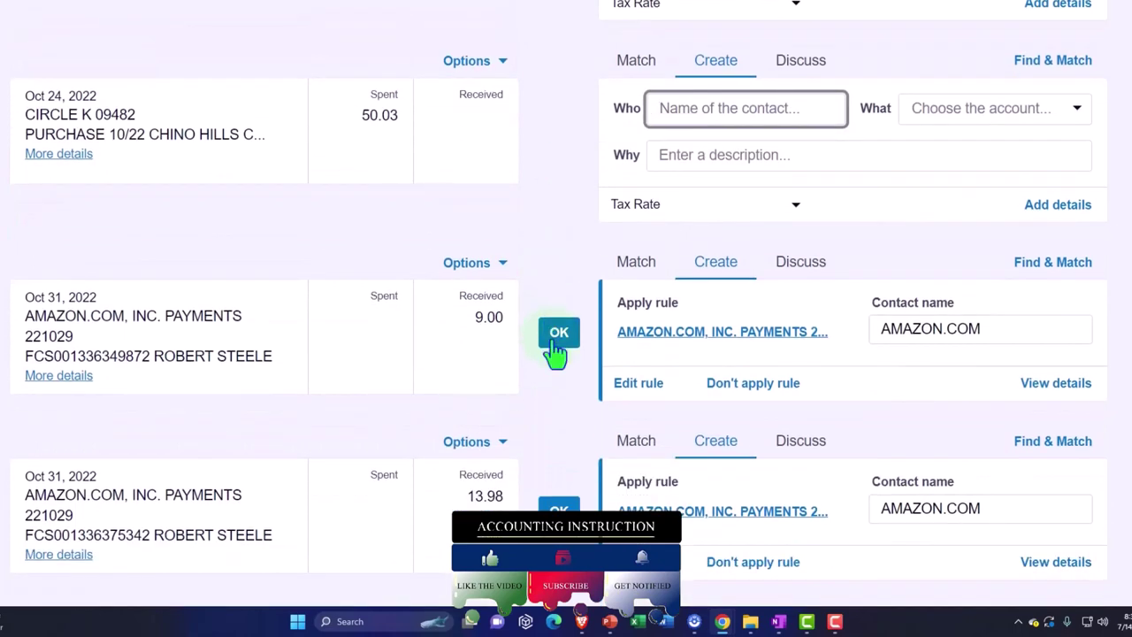
Step: Reconcile the Oct 31 AMAZON.COM, Audible EDI PYMNTS and INTEREST PAYMENT lines with their suggested rules
click(558, 340)
click(555, 347)
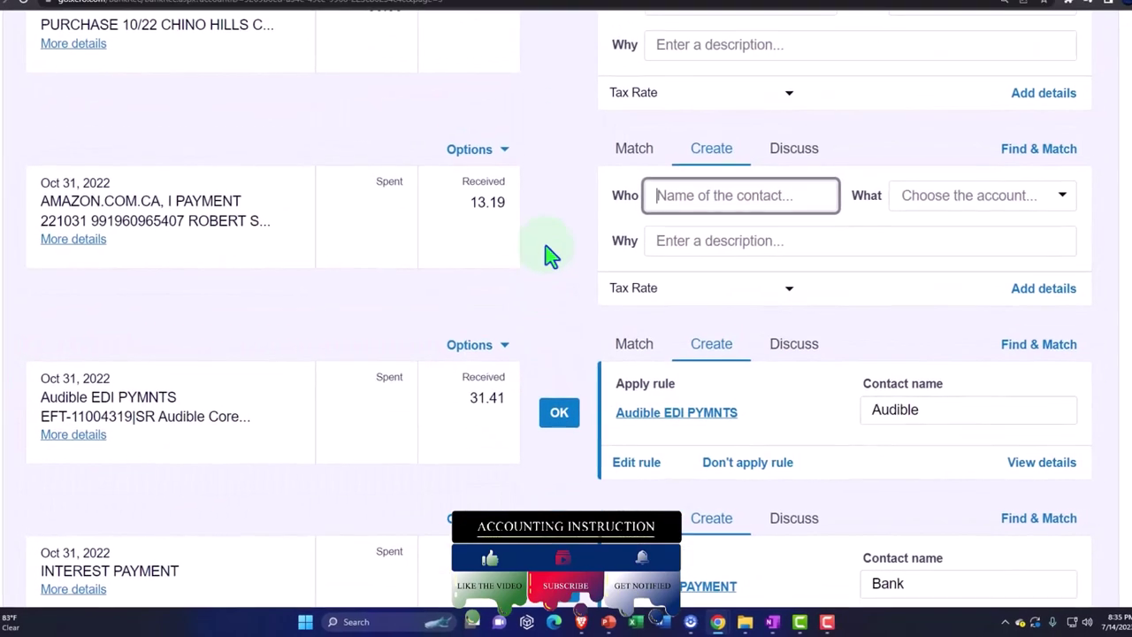
scroll(548, 258, down, 1)
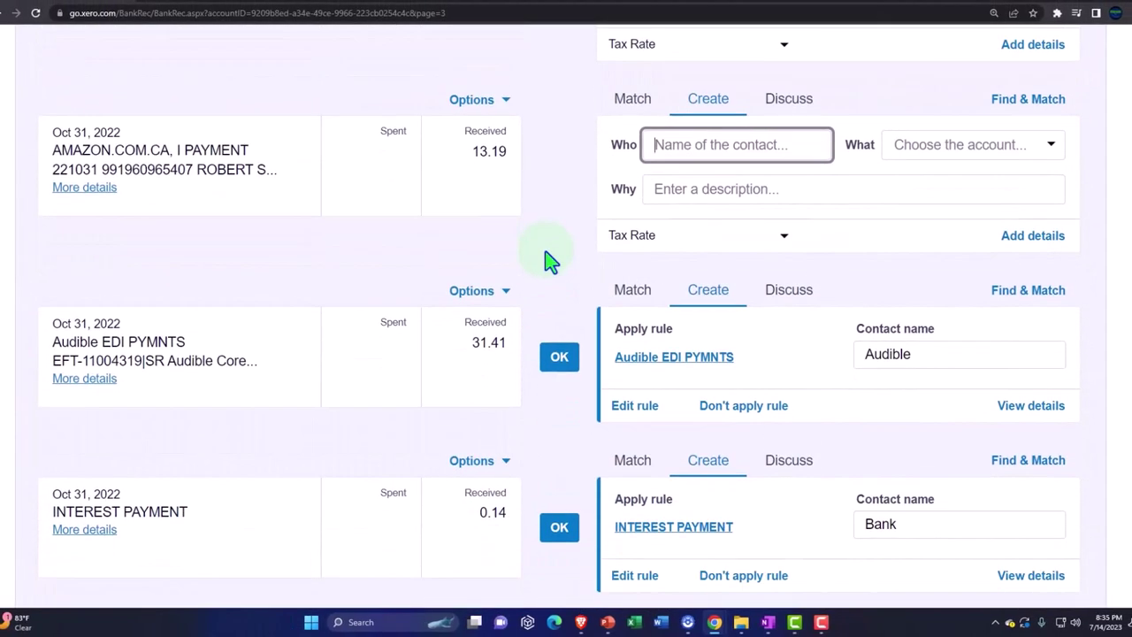
click(557, 358)
click(560, 372)
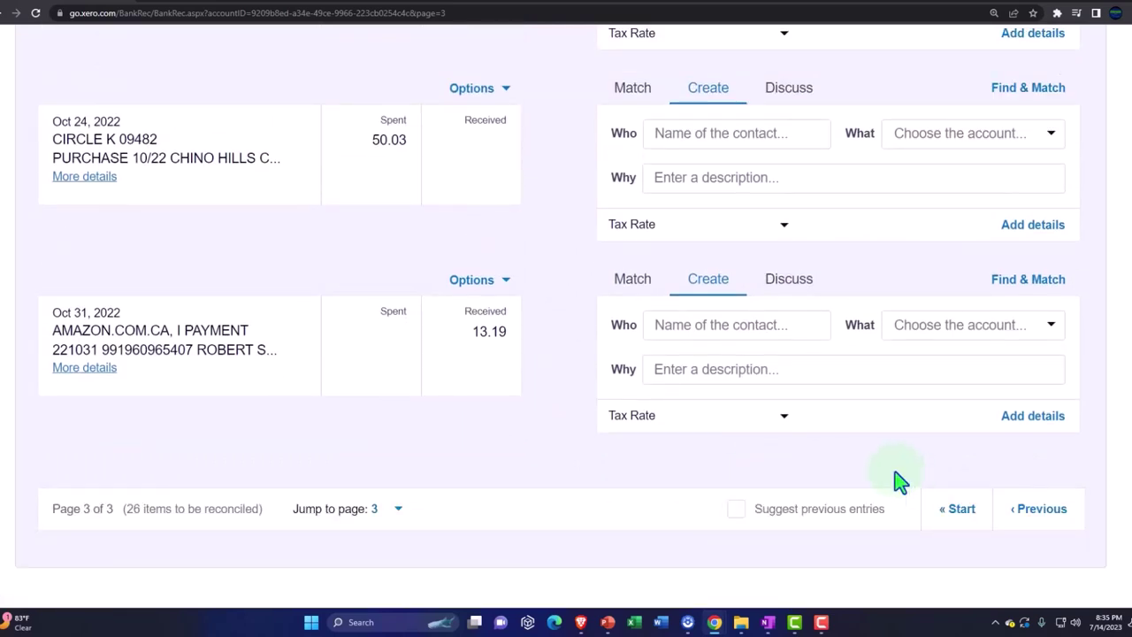
Step: Refresh the Balance Sheet report and review the assets and the checking account under current liabilities
click(227, 7)
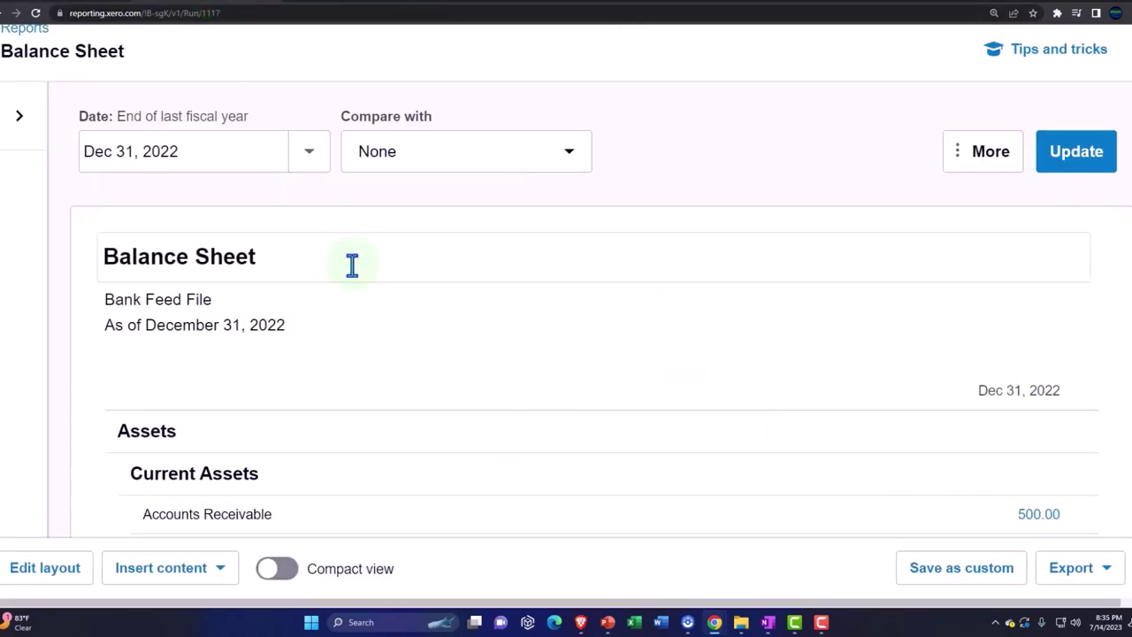
click(1077, 156)
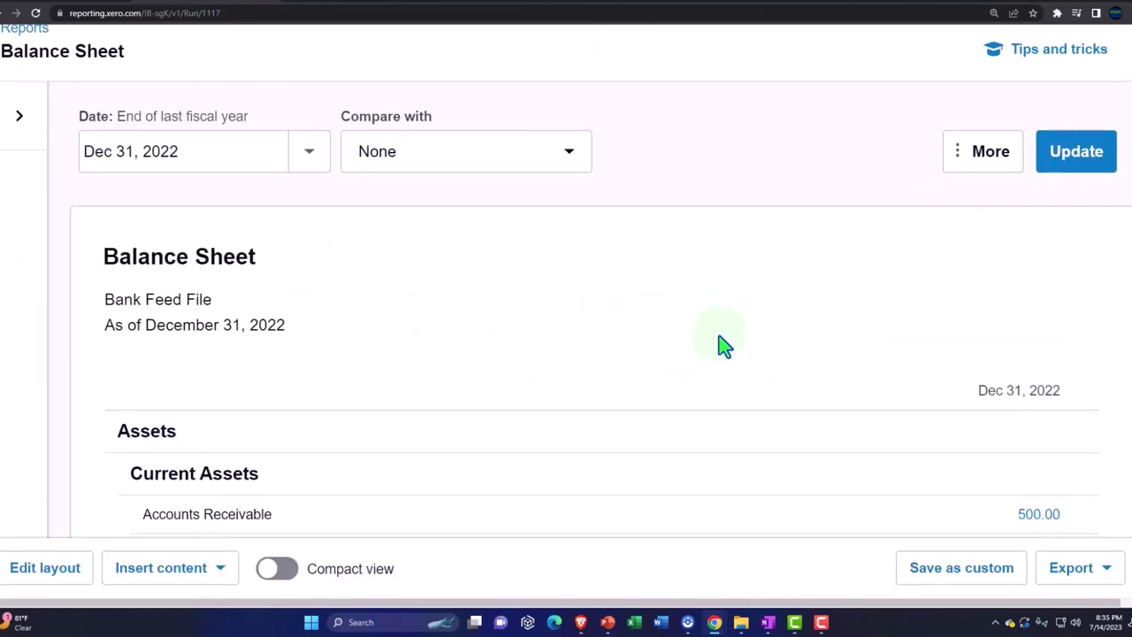
scroll(721, 345, down, 3)
scroll(721, 345, down, 5)
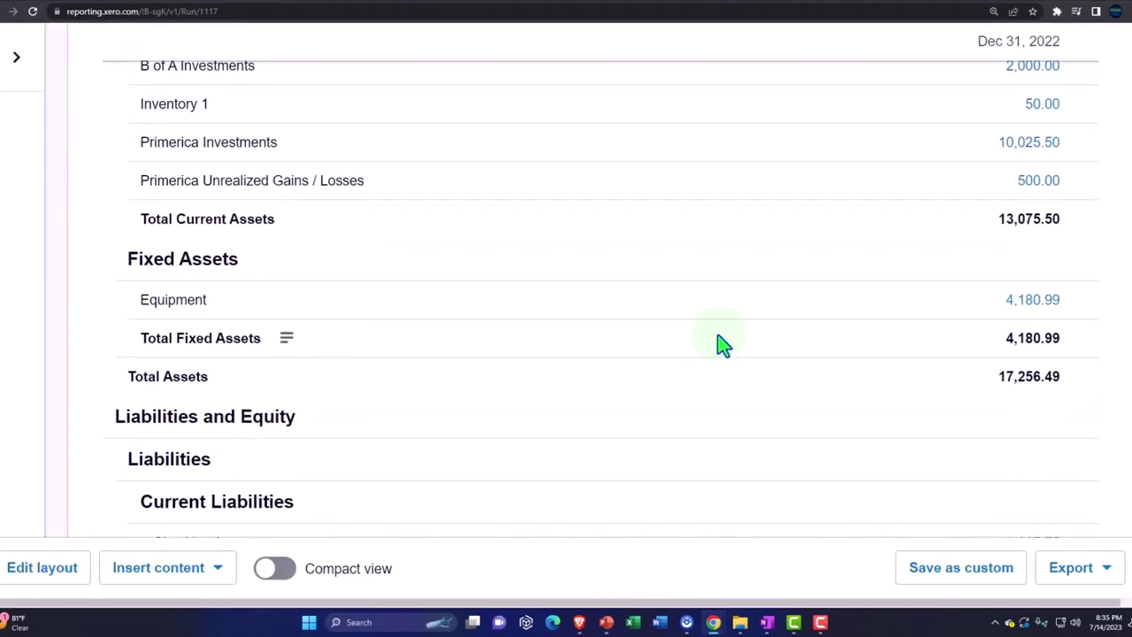
scroll(715, 338, down, 2)
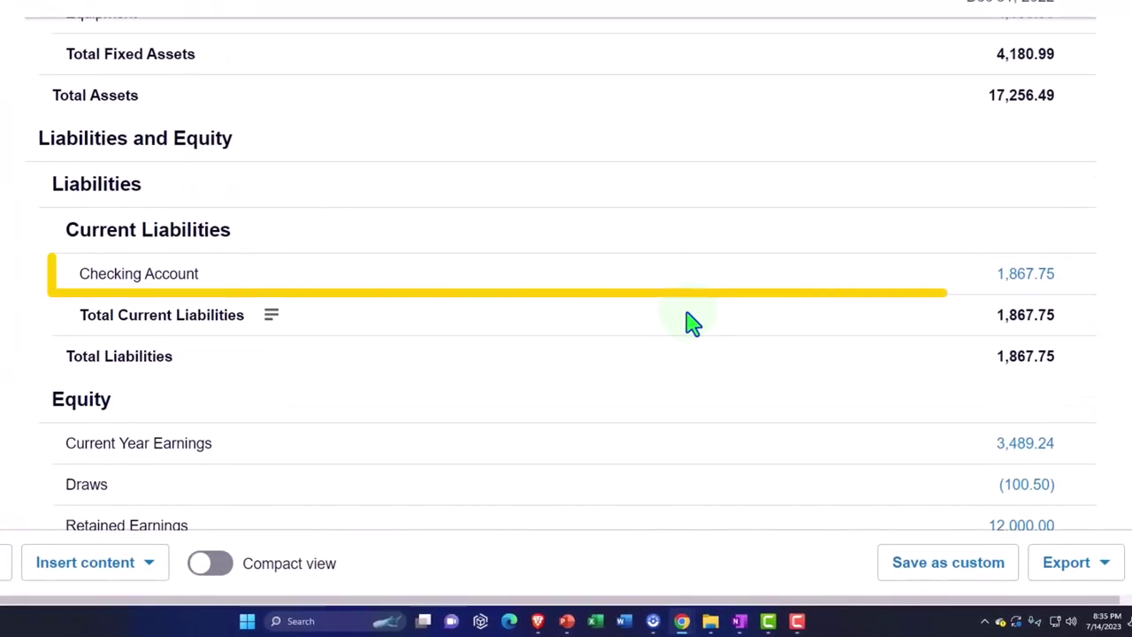
scroll(699, 336, up, 6)
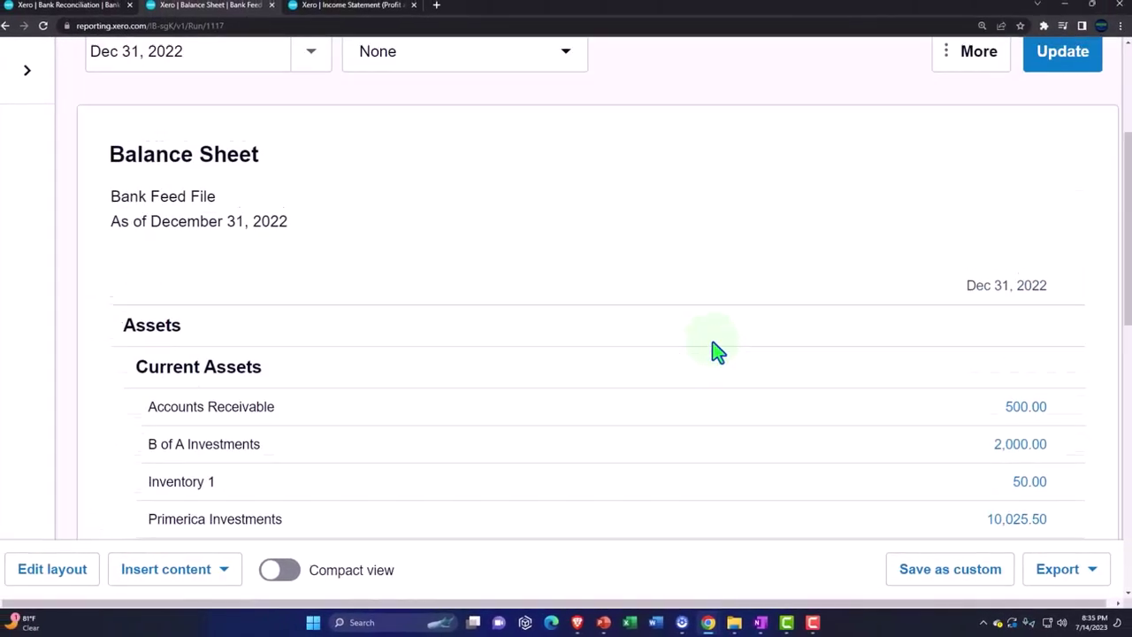
scroll(717, 351, up, 3)
Step: Refresh the Income Statement report for 2022 and review the income accounts and the sections below them
click(363, 5)
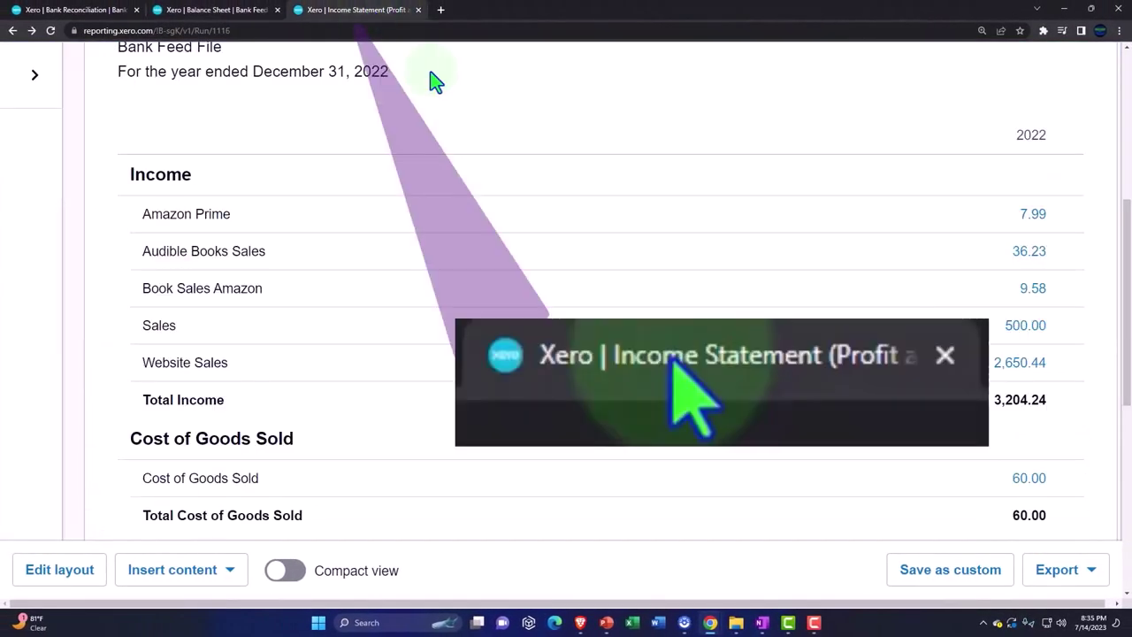
scroll(989, 166, up, 4)
click(1052, 145)
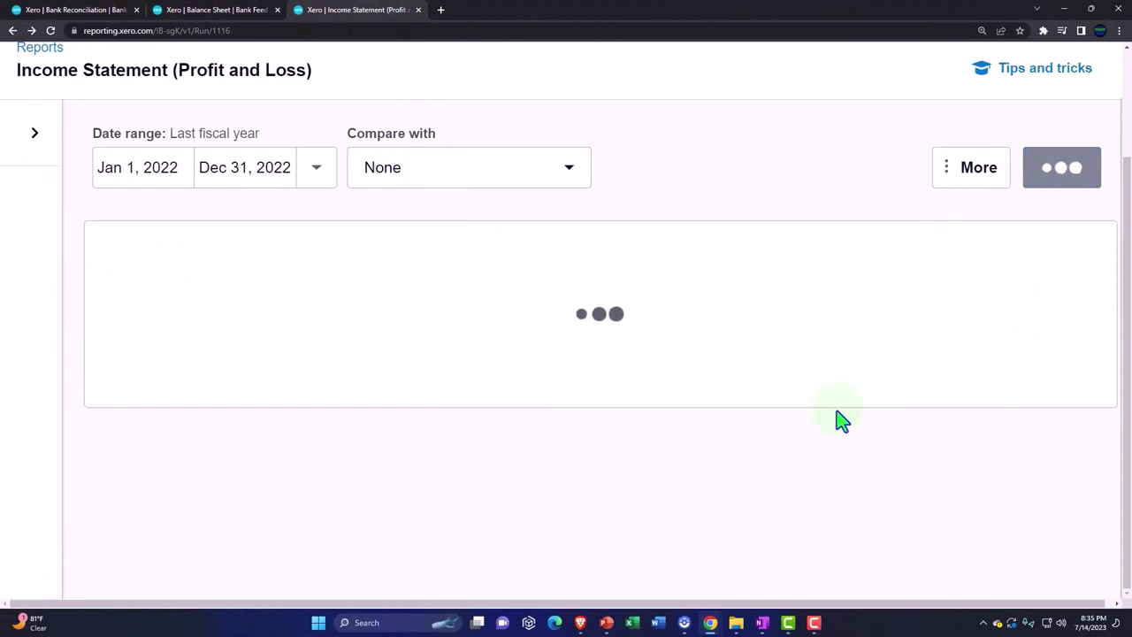
scroll(841, 420, down, 3)
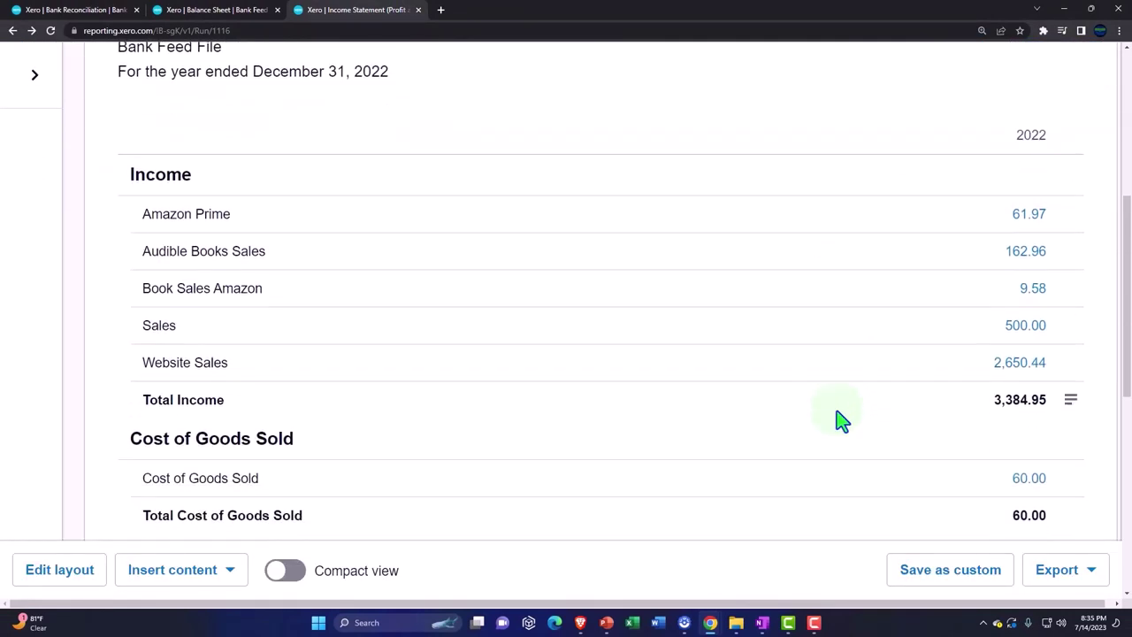
mouse_move(286, 265)
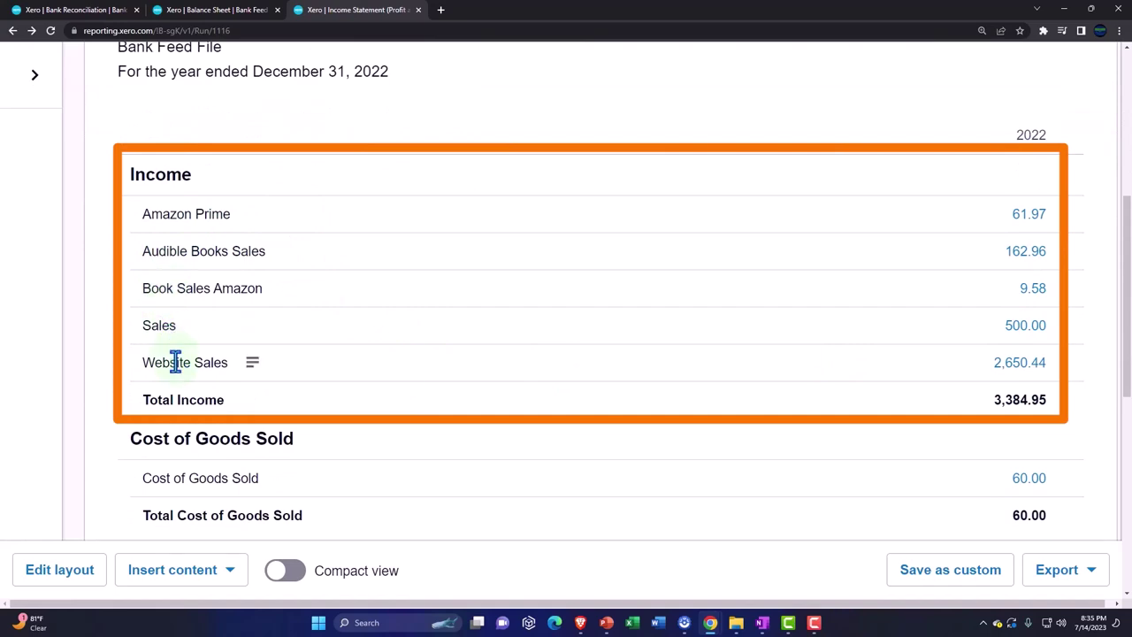
scroll(176, 362, down, 3)
scroll(176, 362, up, 3)
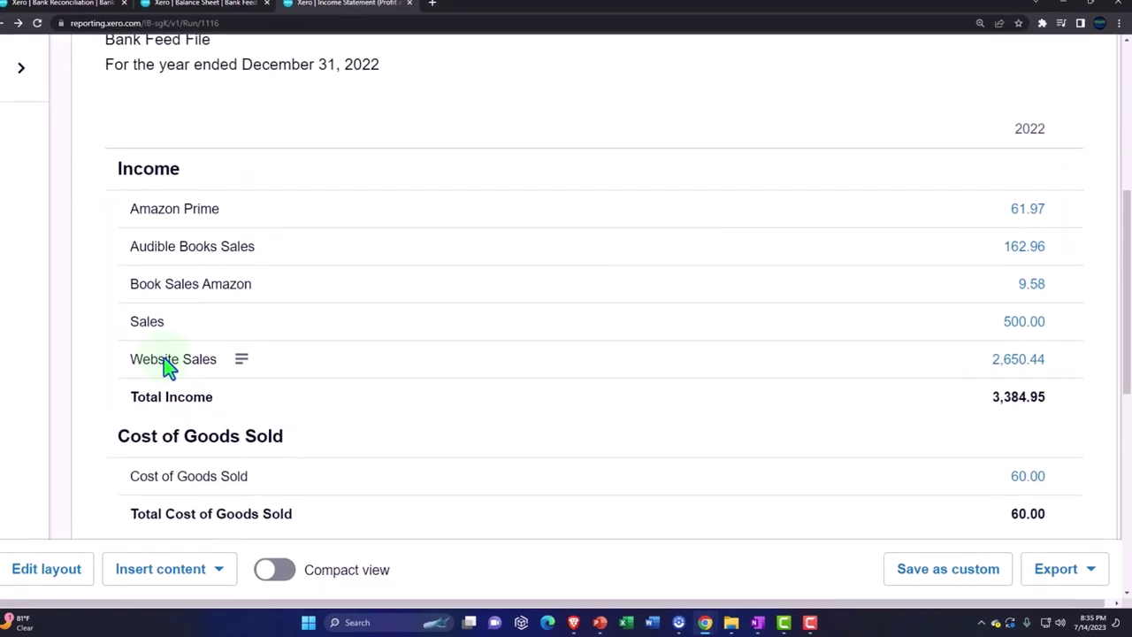
scroll(168, 359, down, 3)
scroll(105, 343, down, 3)
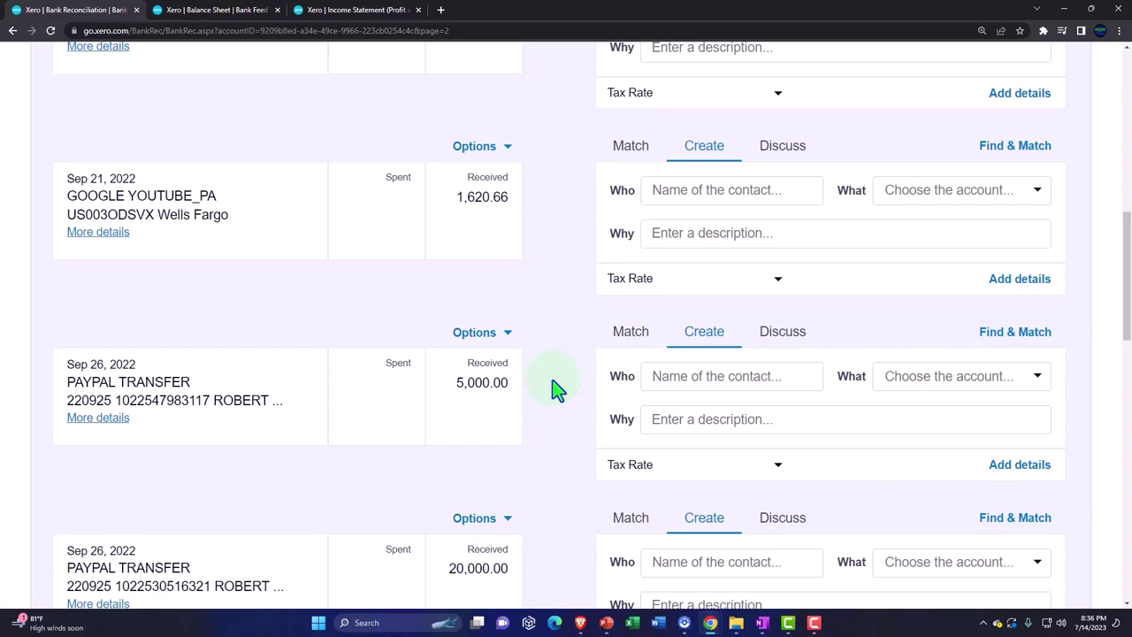
scroll(555, 389, up, 2)
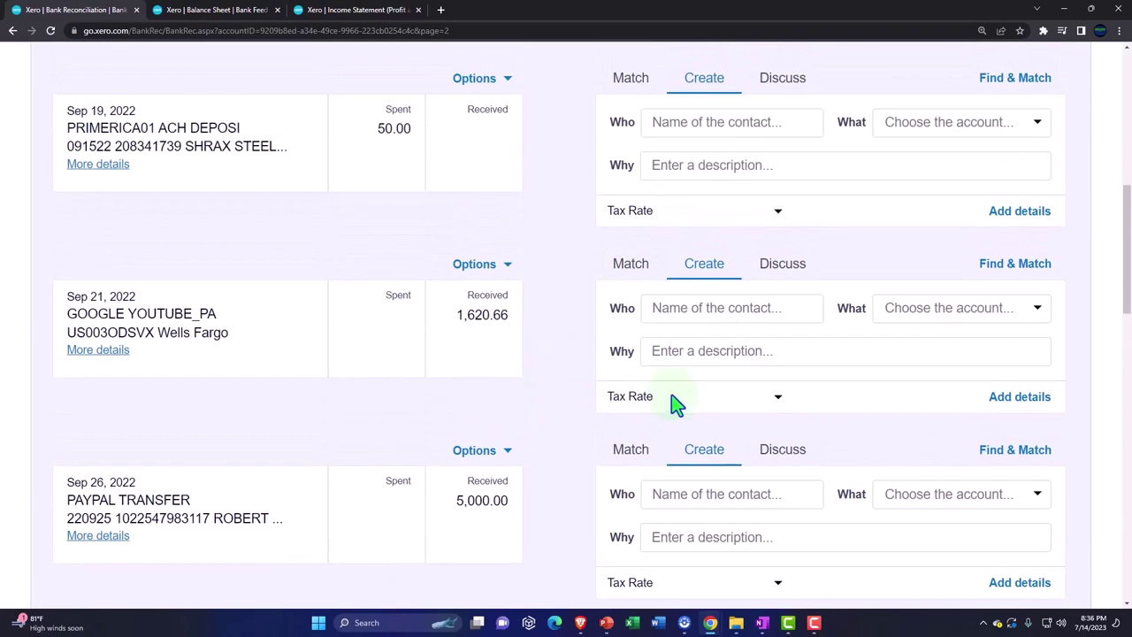
click(1005, 402)
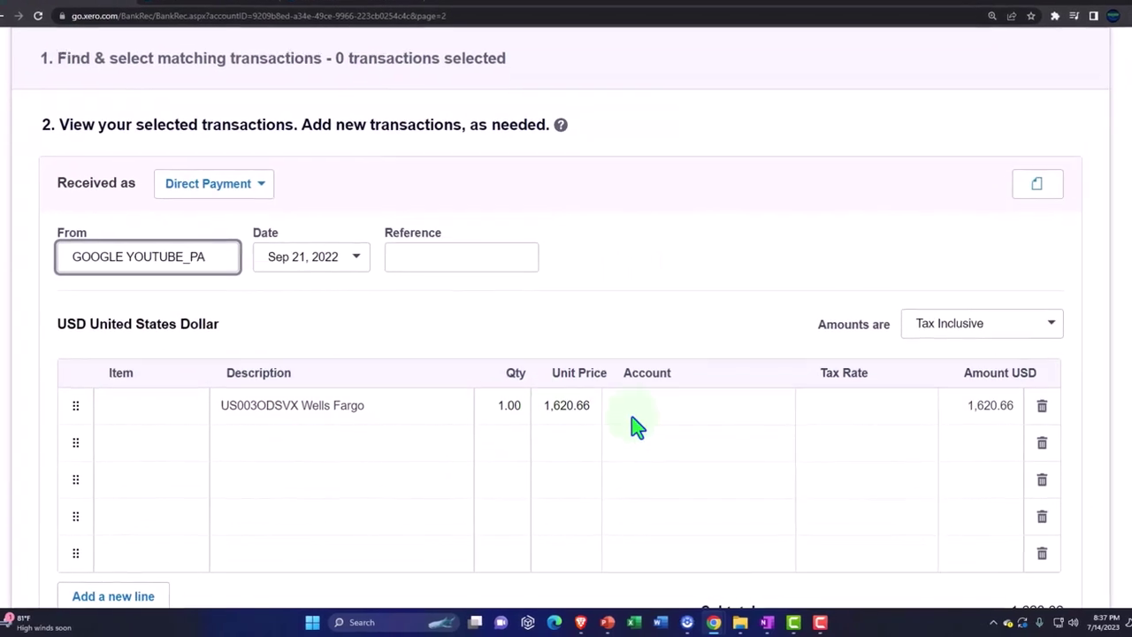
click(775, 425)
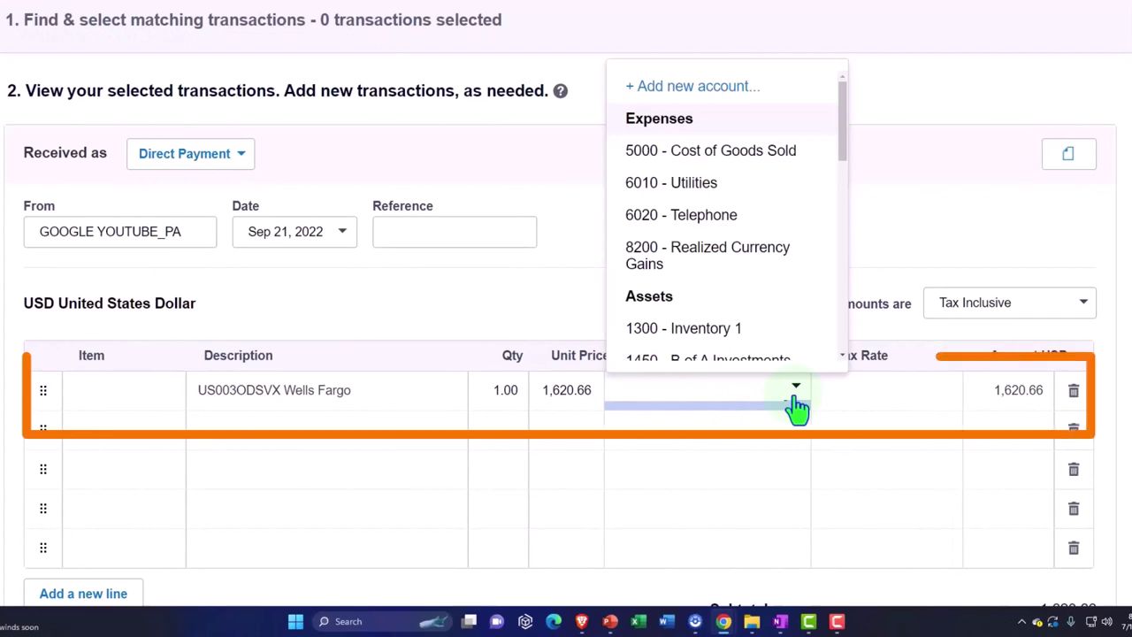
text(y)
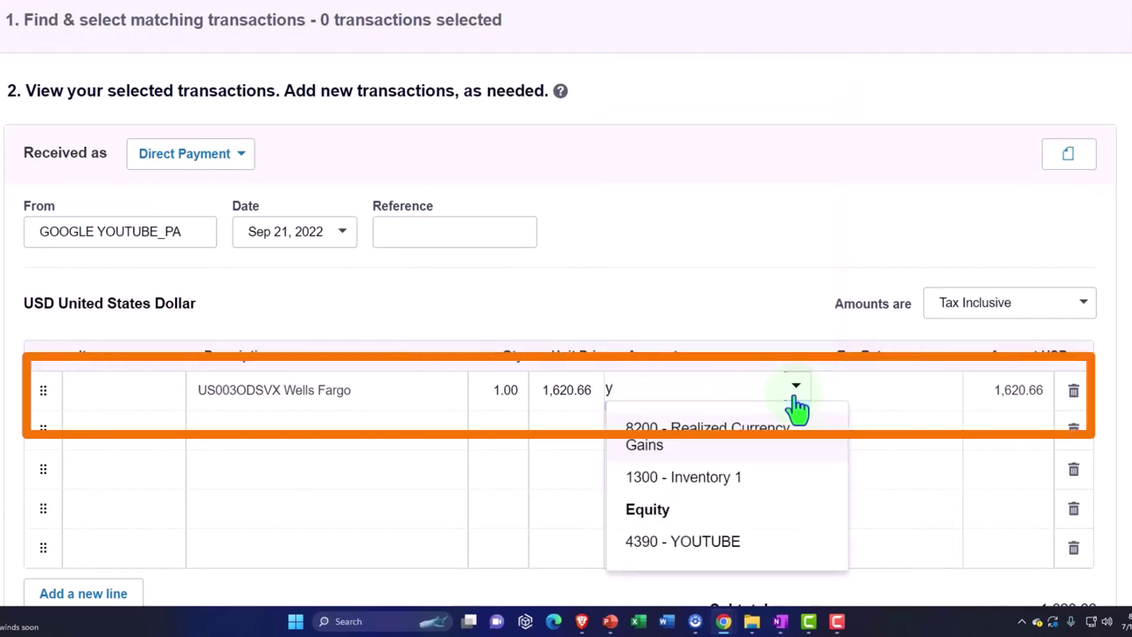
text(o)
scroll(493, 430, up, 5)
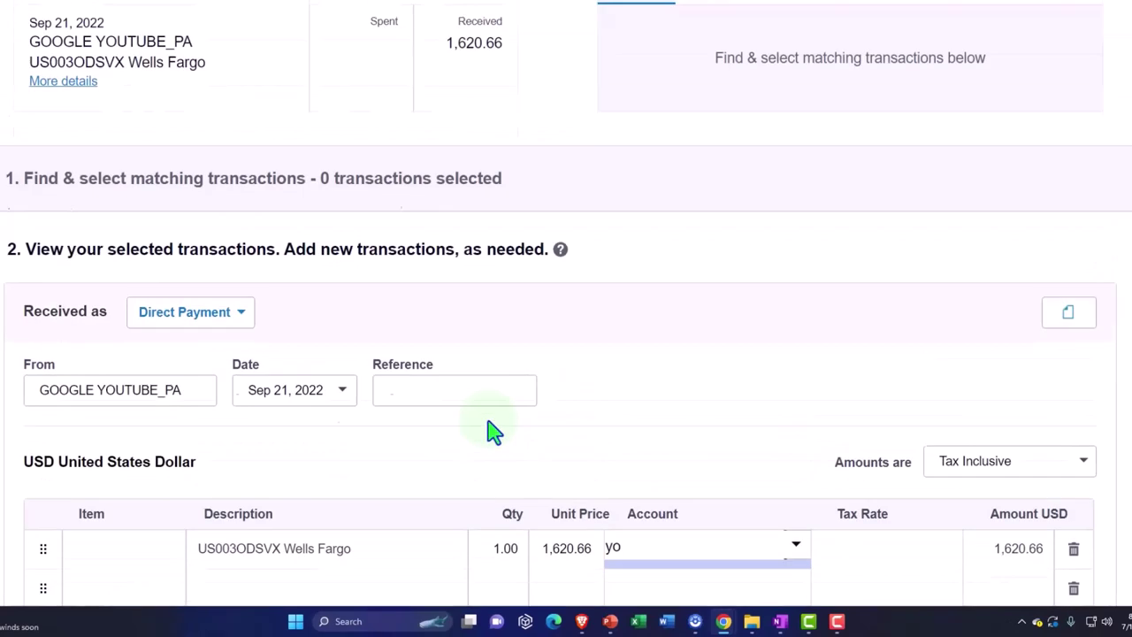
scroll(496, 296, down, 5)
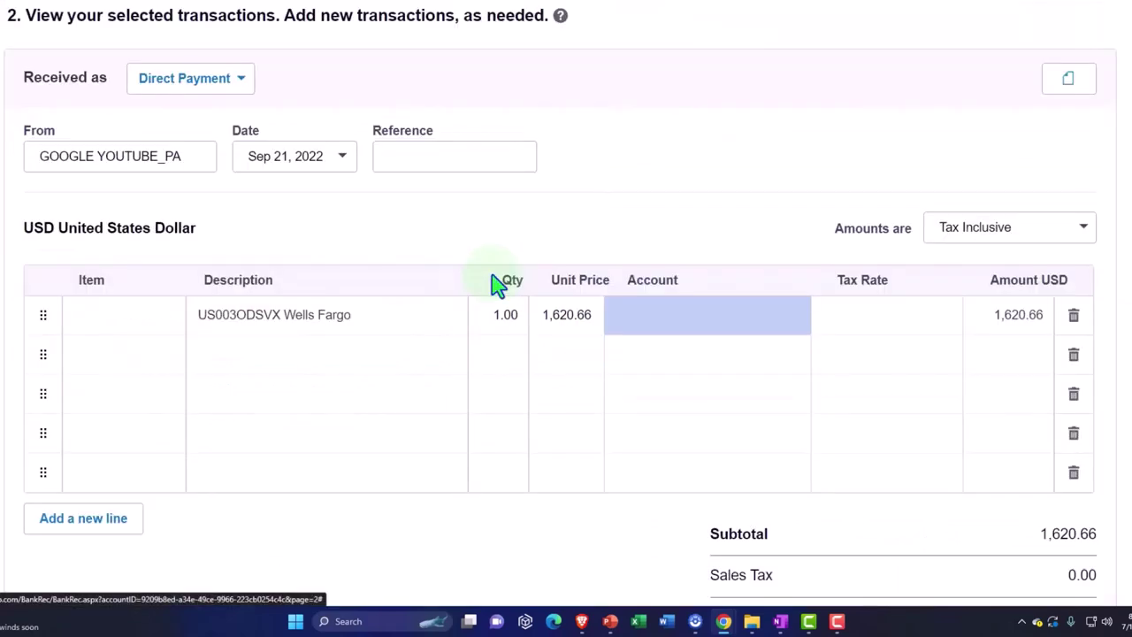
Step: Start a bank rule from the Sep 21 GOOGLE YOUTUBE_PA statement line and set its first condition's value to GOOGLE YOUTUBE
scroll(482, 292, up, 5)
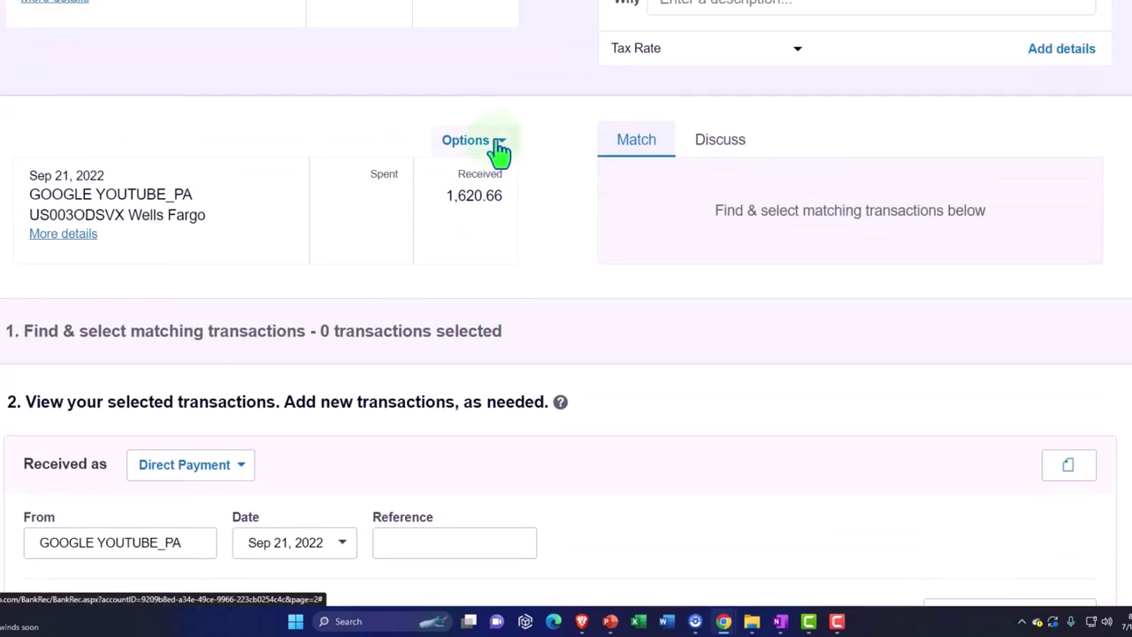
click(498, 148)
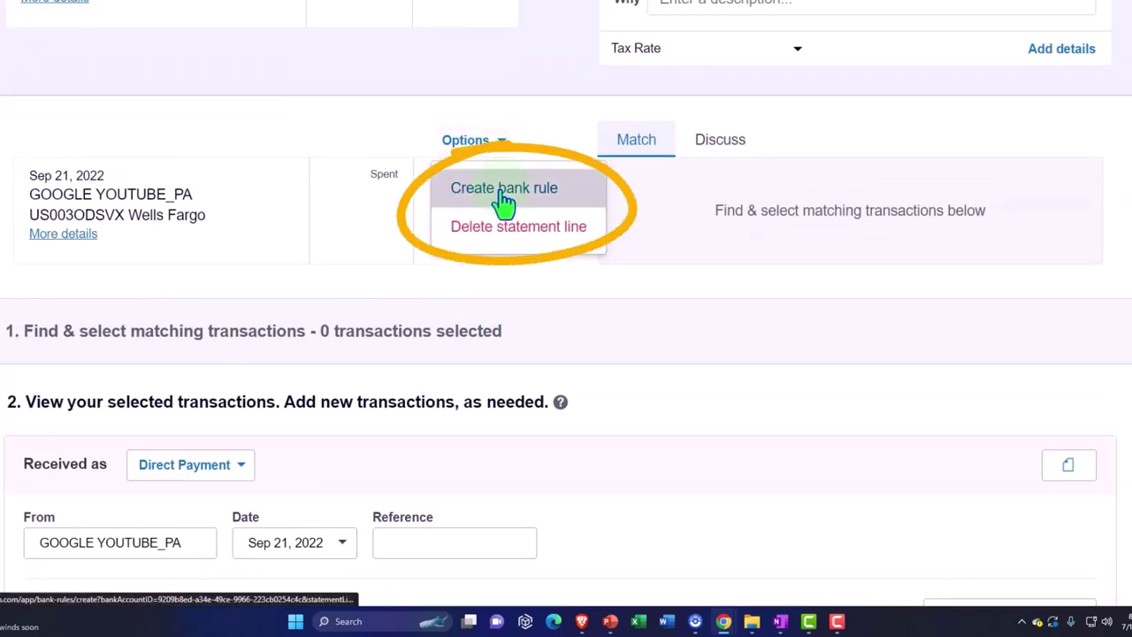
click(500, 189)
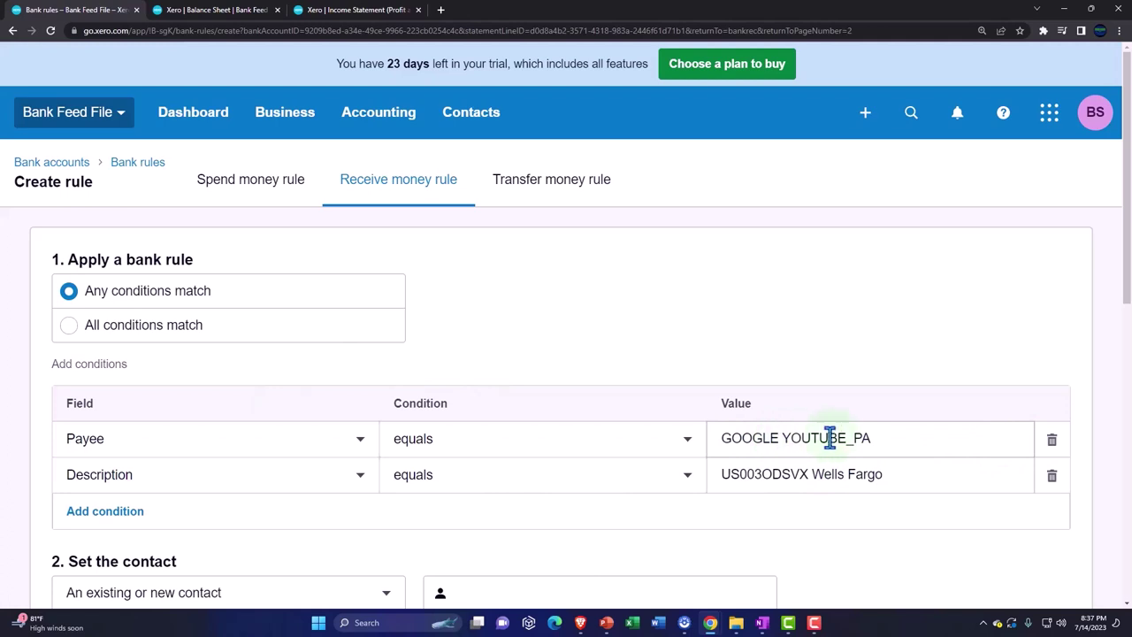
click(870, 440)
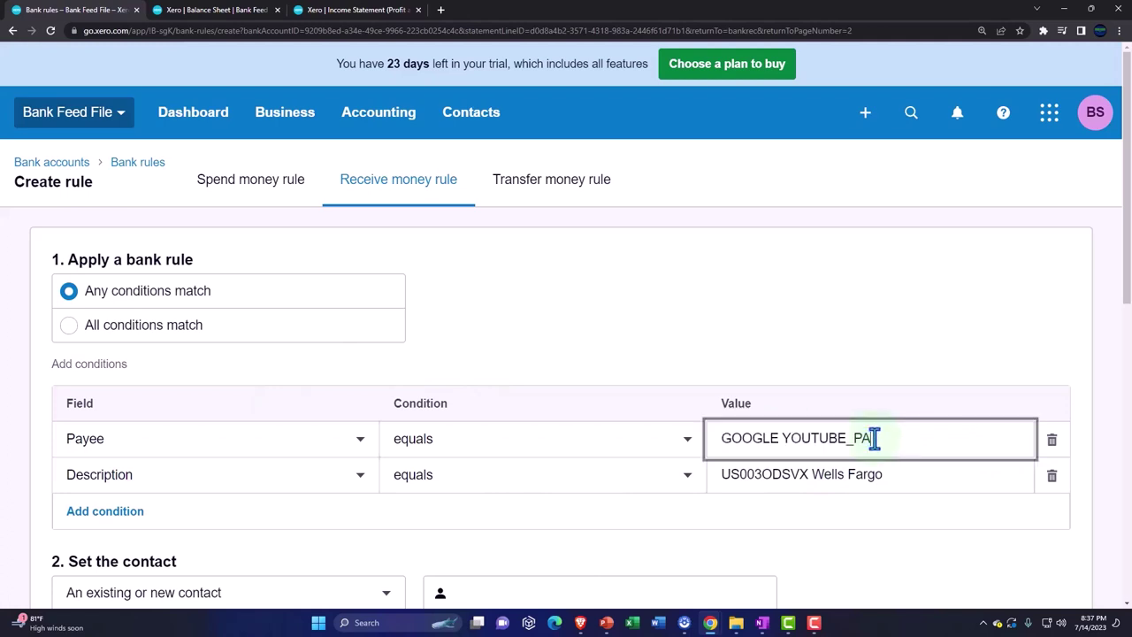
Step: Change the GOOGLE YOUTUBE condition to any text field that contains the value, and delete the Description condition
click(348, 451)
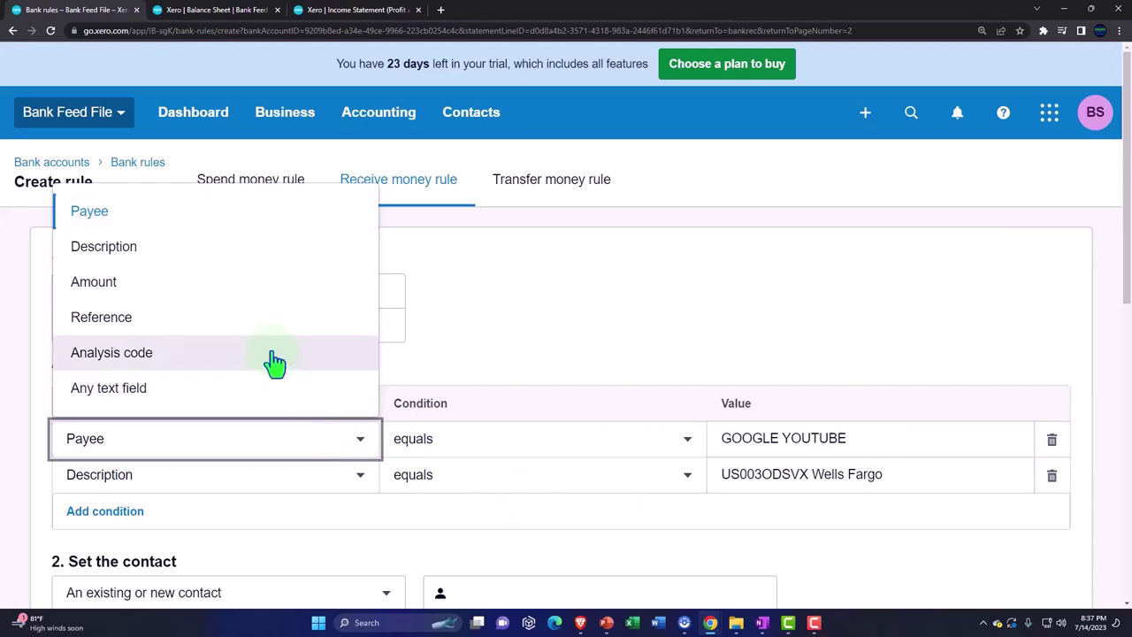
scroll(275, 363, down, 2)
scroll(381, 466, up, 2)
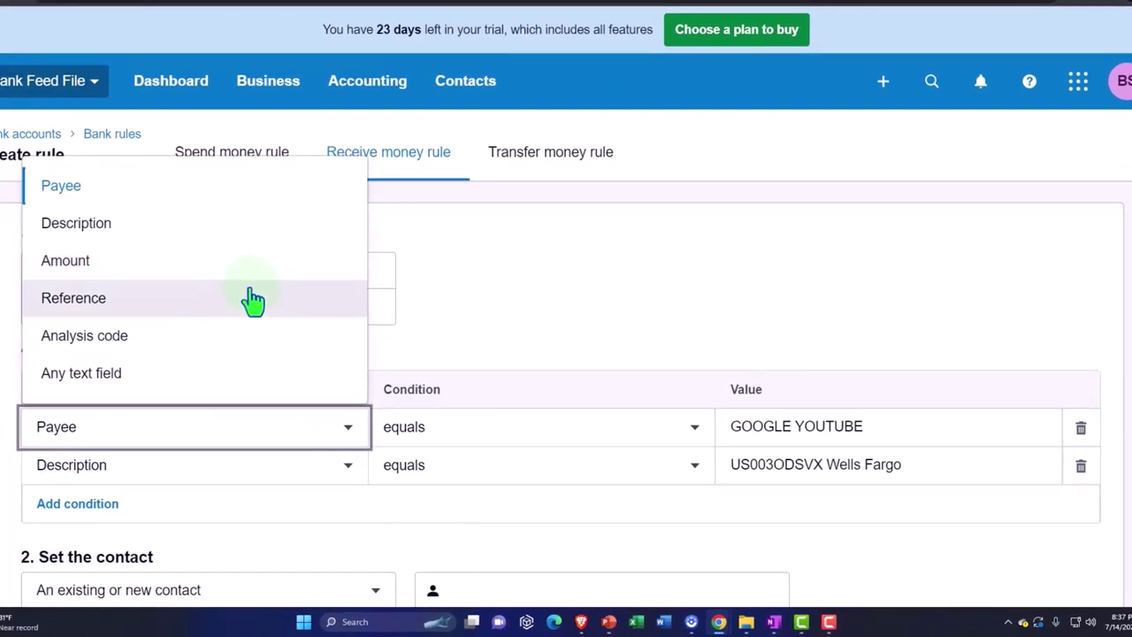
click(202, 373)
click(564, 450)
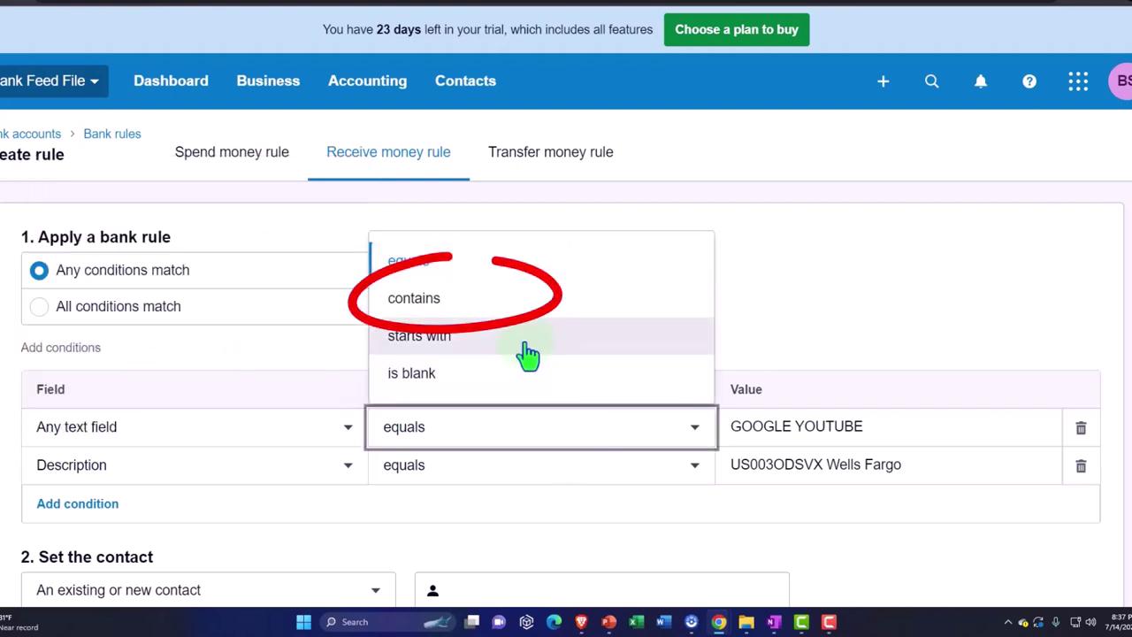
click(509, 310)
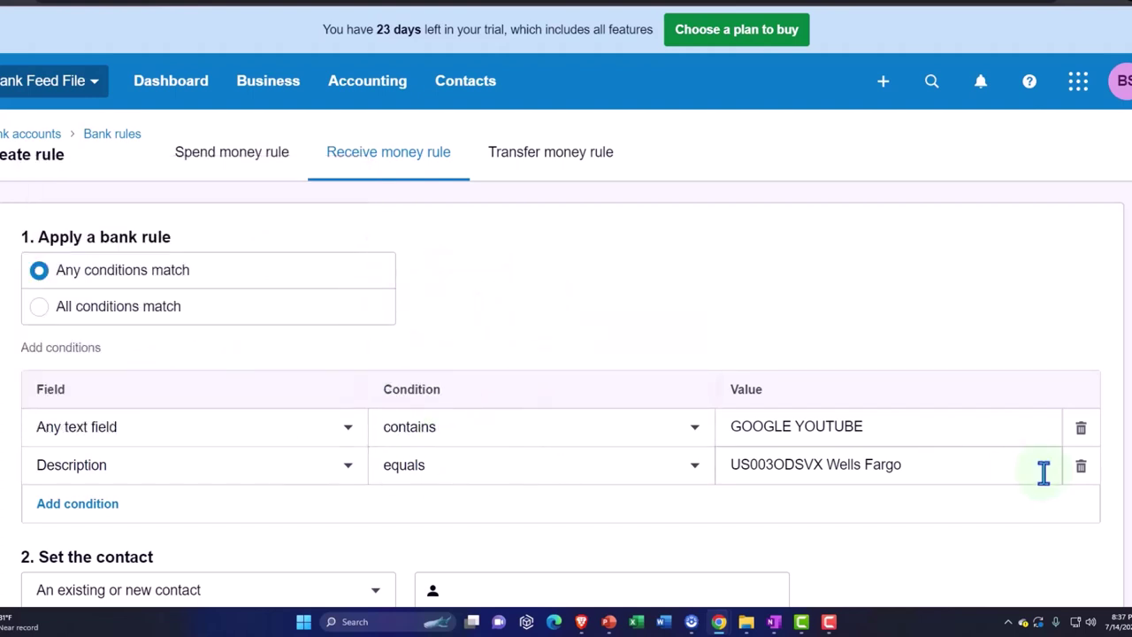
click(1081, 467)
Step: Set the rule's contact to the existing YOUTUBE contact
scroll(469, 290, down, 3)
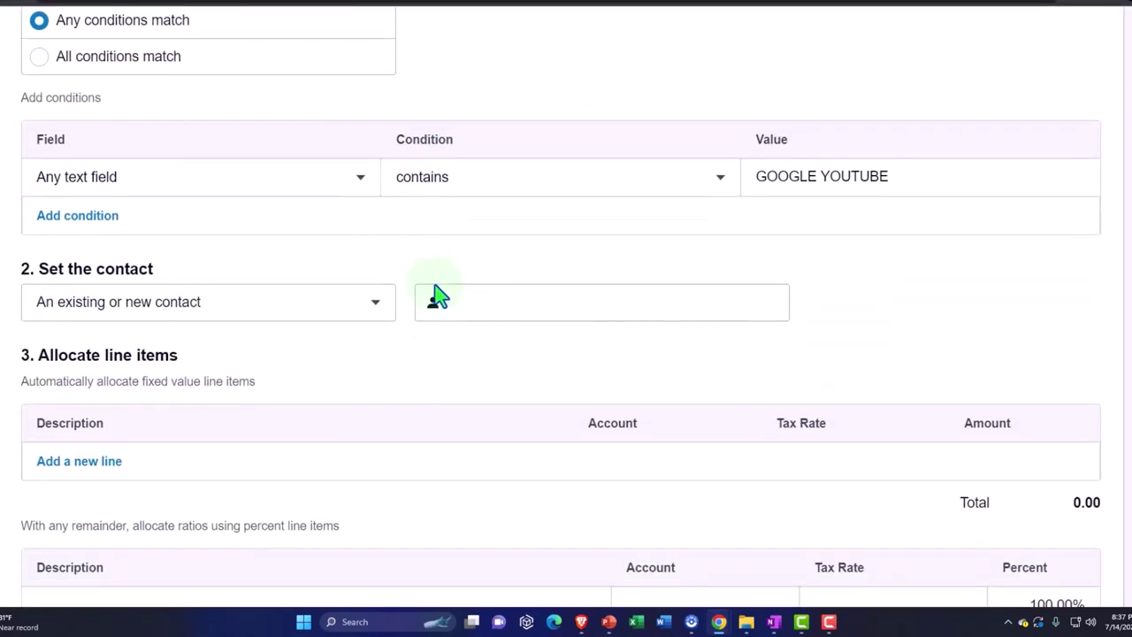
click(495, 307)
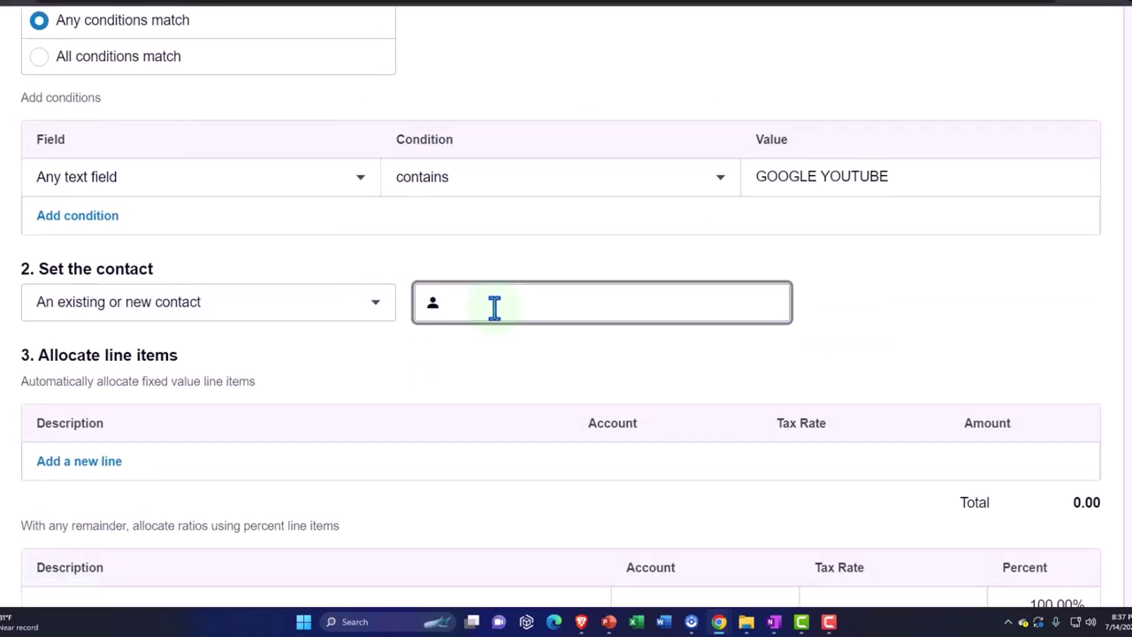
text(y)
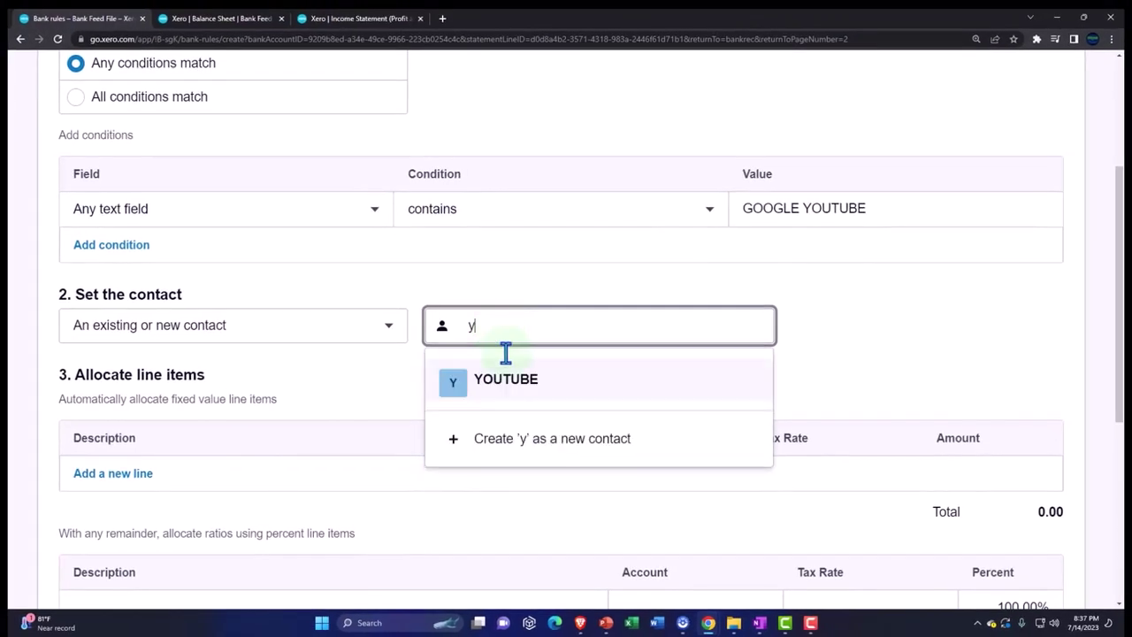
click(506, 379)
scroll(517, 396, down, 1)
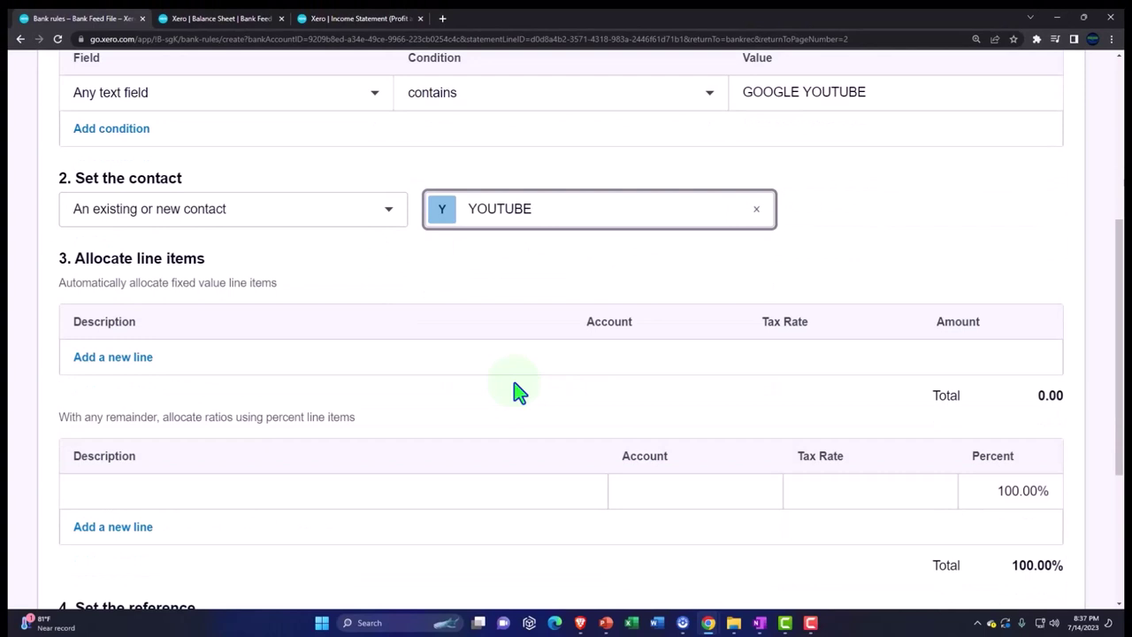
Step: Allocate the 100% remainder line to the 4390 - YOUTUBE revenue account
scroll(495, 396, down, 1)
click(720, 371)
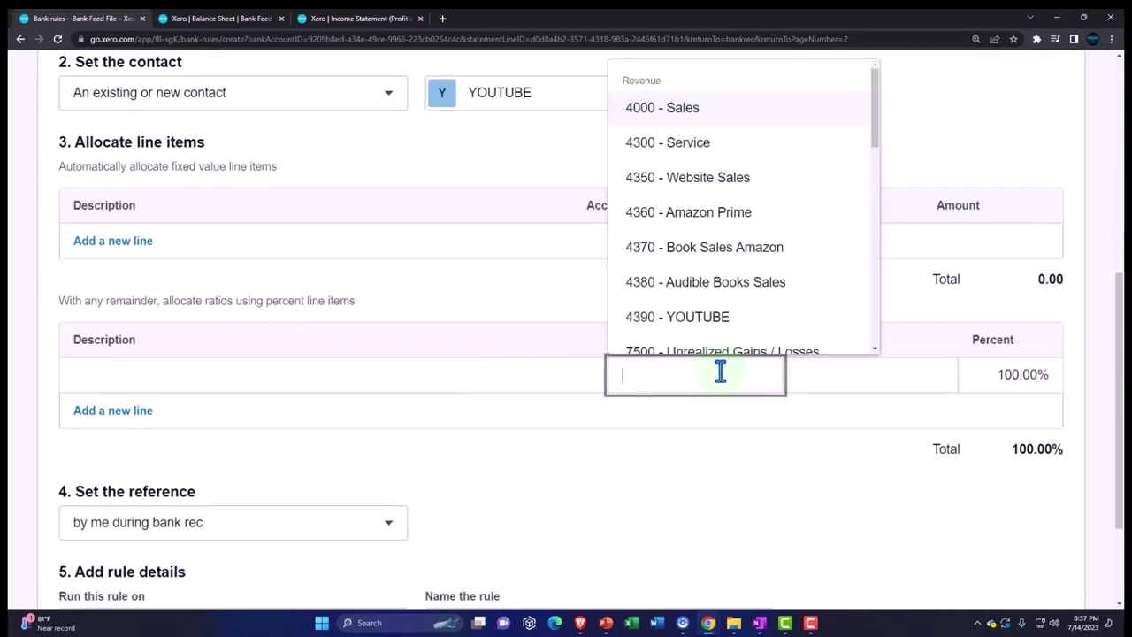
text(you)
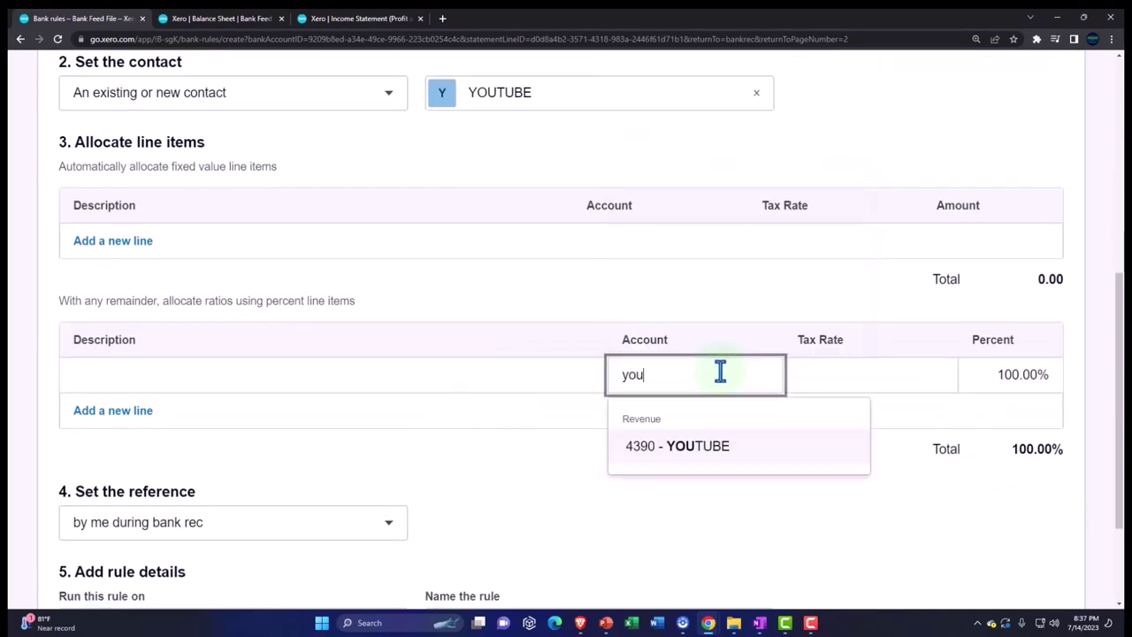
click(729, 439)
key(Tab)
Step: Name the rule GOOGLE YOUTUBE and save it
scroll(726, 454, down, 2)
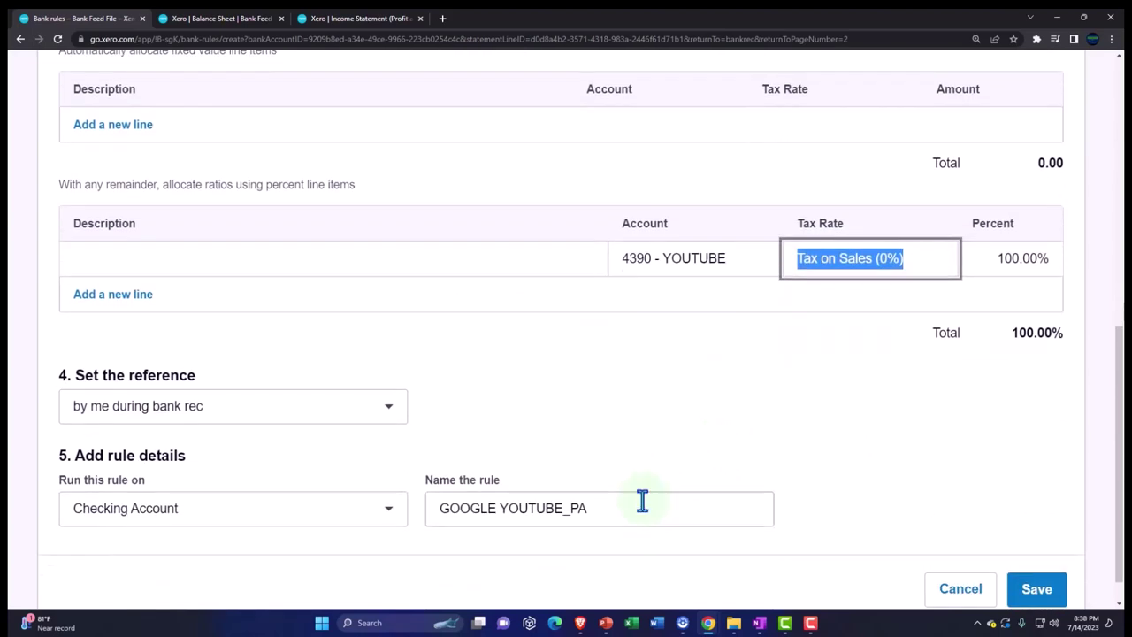
click(610, 511)
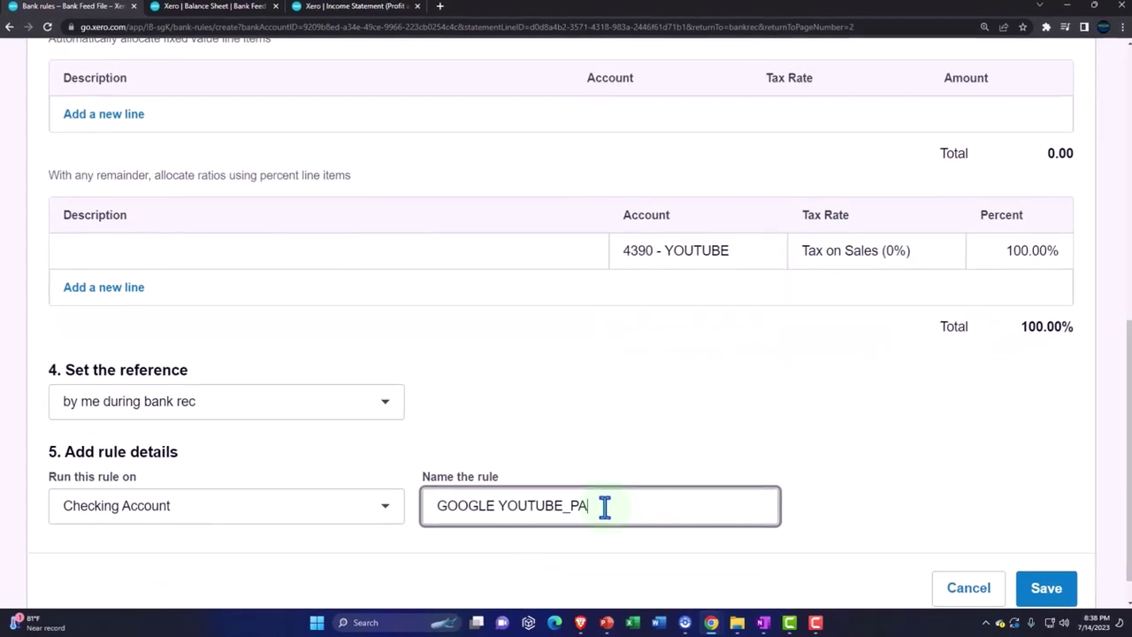
key(BackSpace)
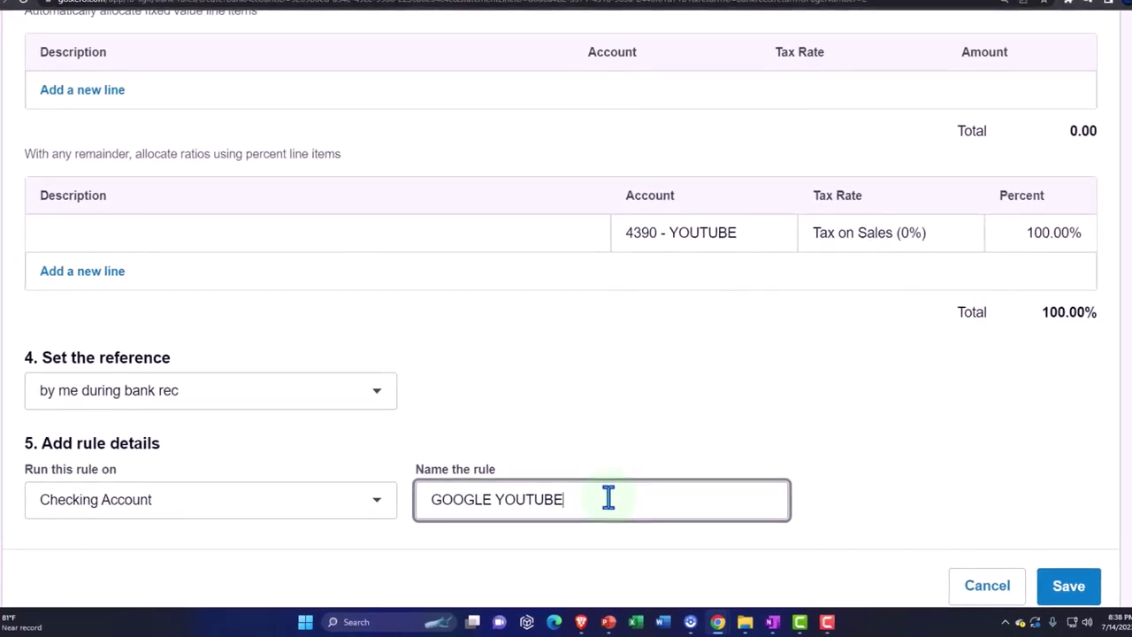
click(1068, 589)
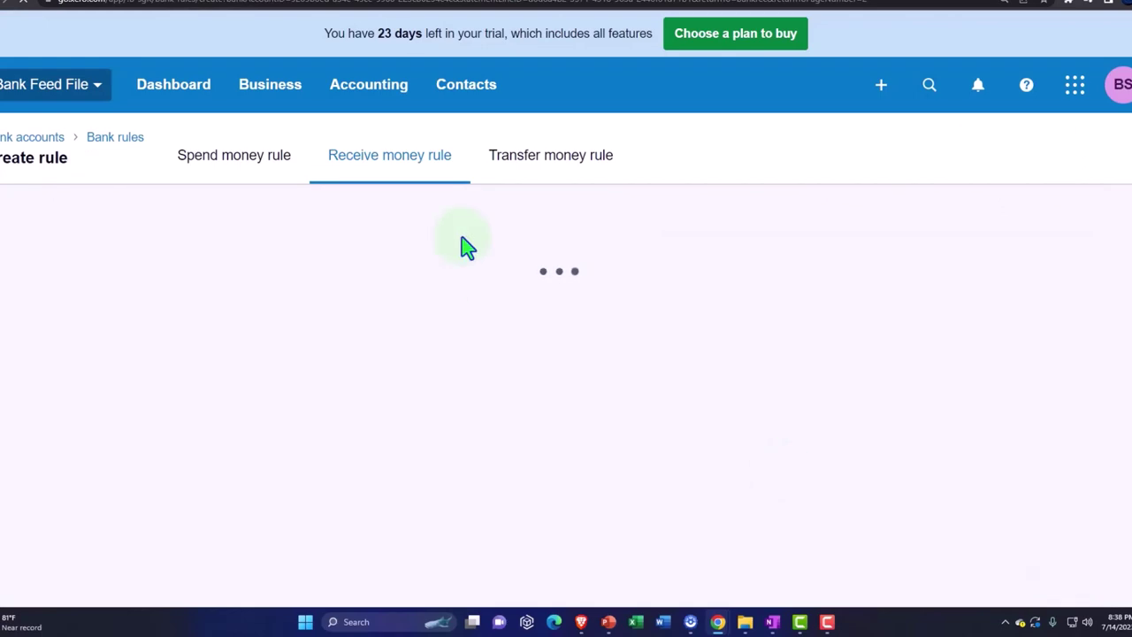
Step: Reconcile the Sep 21 GOOGLE YOUTUBE_PA and Oct 4 SARESREGIS-624RN SIGONFILE lines with their suggested rules
scroll(467, 246, down, 3)
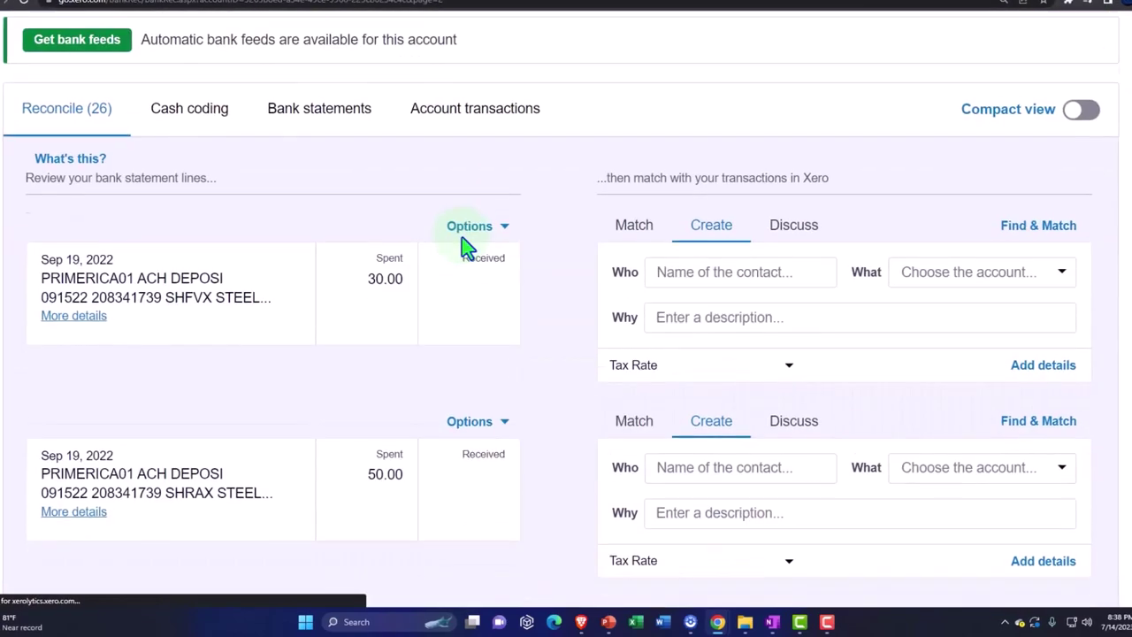
scroll(467, 248, down, 5)
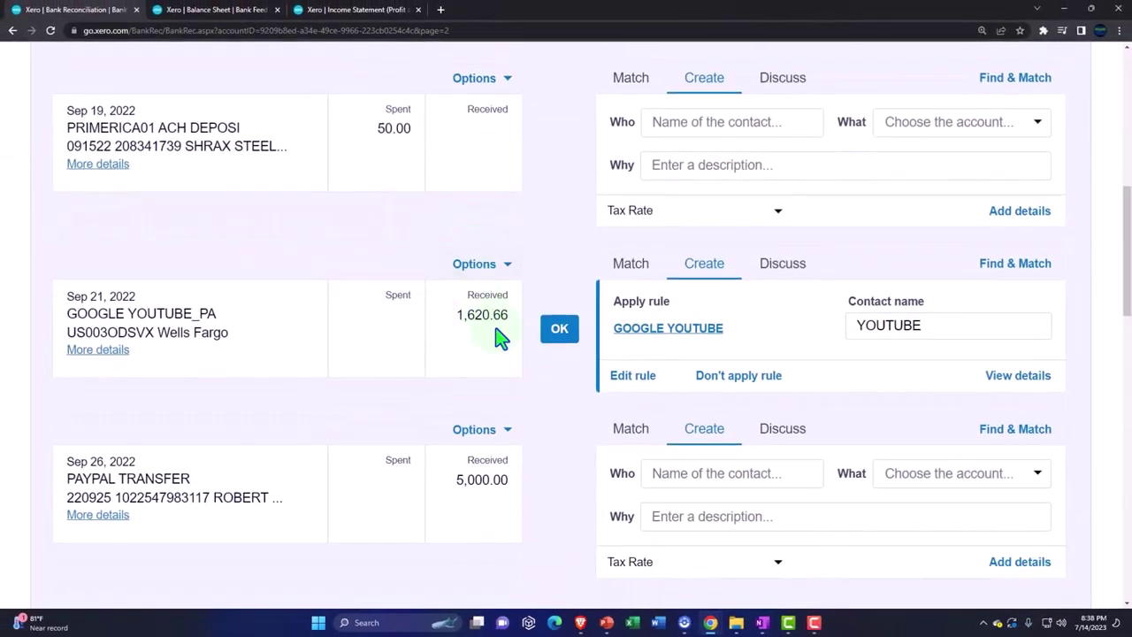
click(559, 331)
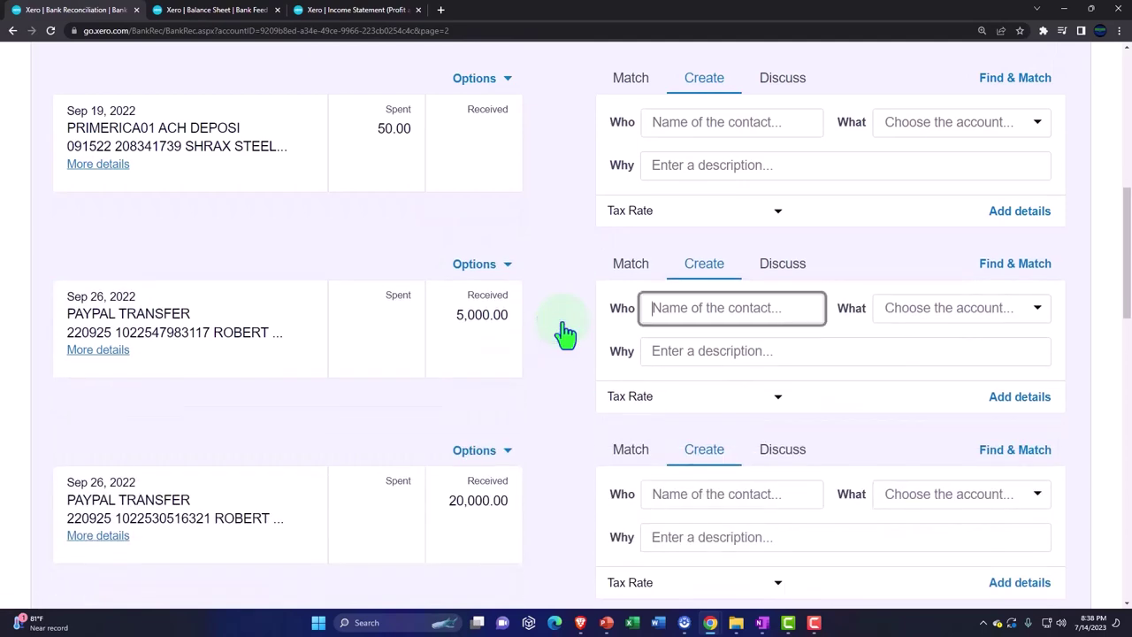
scroll(564, 333, down, 3)
scroll(566, 332, down, 3)
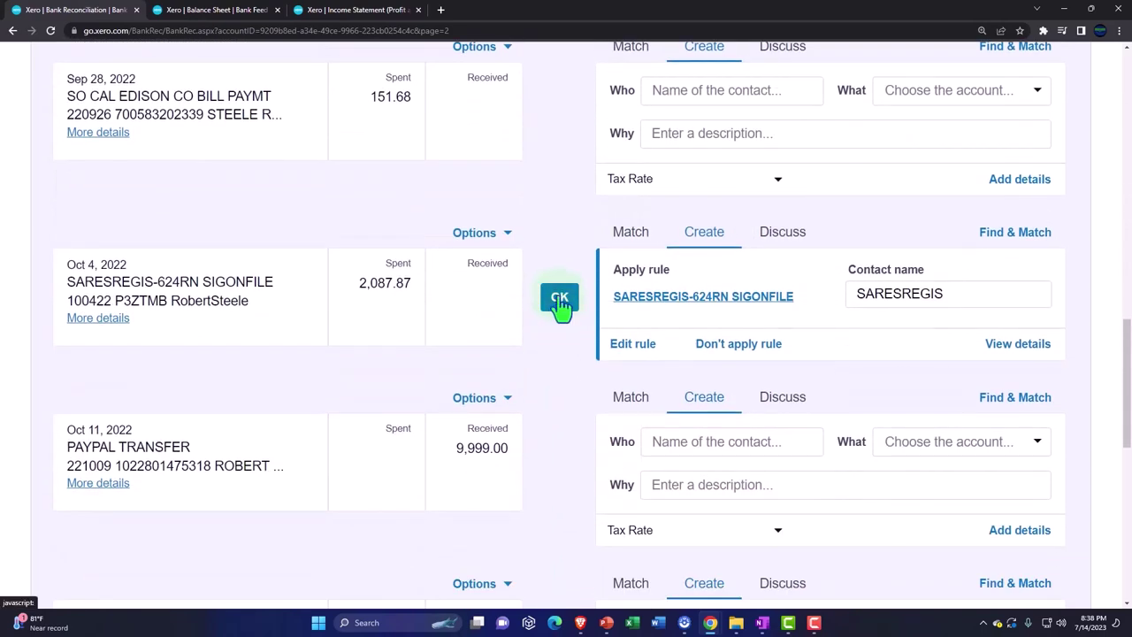
click(560, 301)
scroll(558, 301, down, 8)
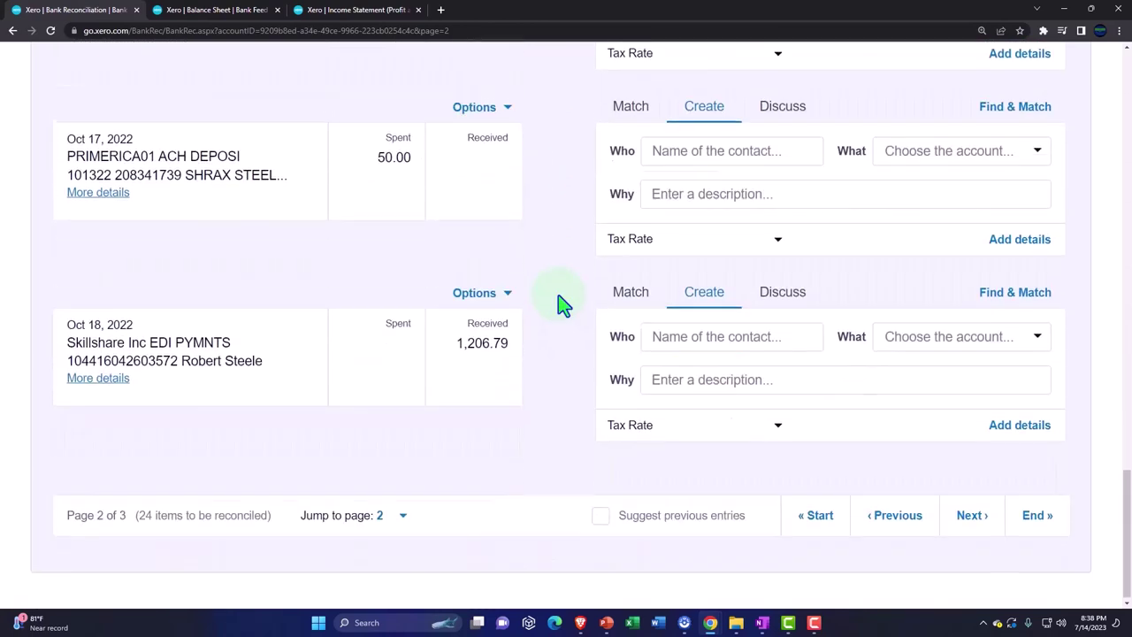
Step: Reconcile the Oct 21 GOOGLE YOUTUBE_PA line on page 3 with the suggested GOOGLE YOUTUBE rule
click(974, 517)
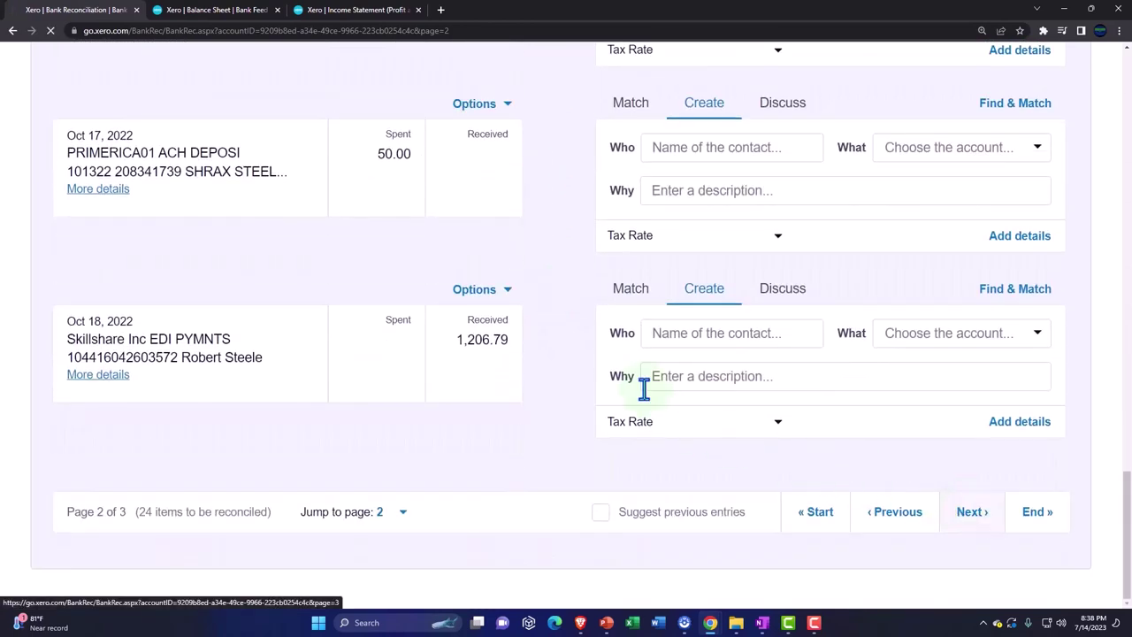
scroll(604, 350, down, 5)
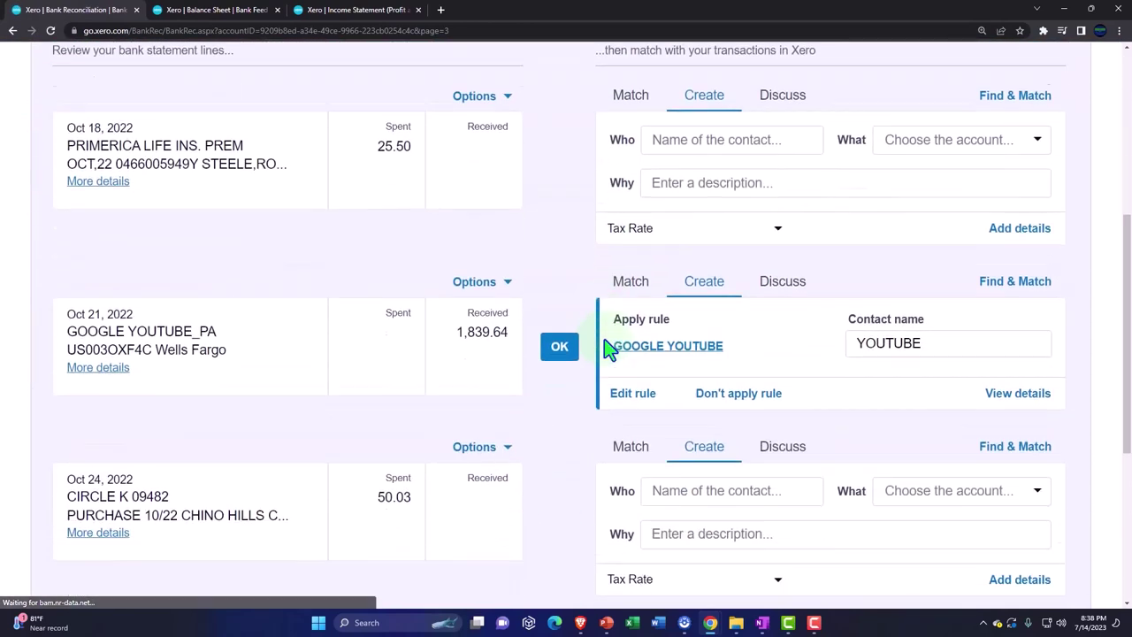
click(548, 320)
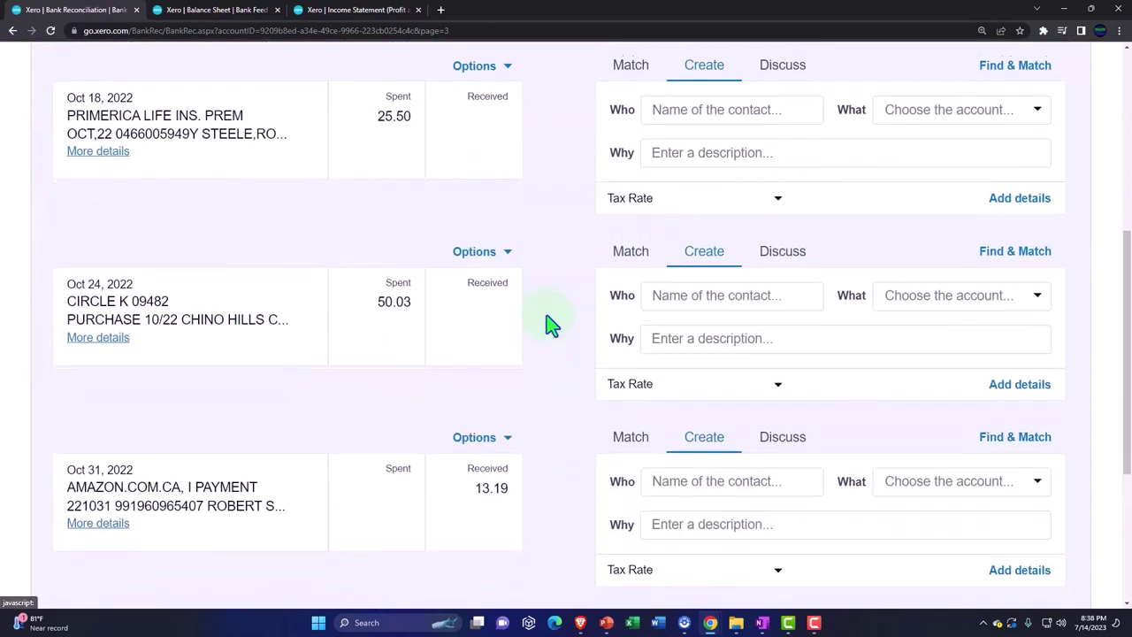
scroll(548, 320, down, 2)
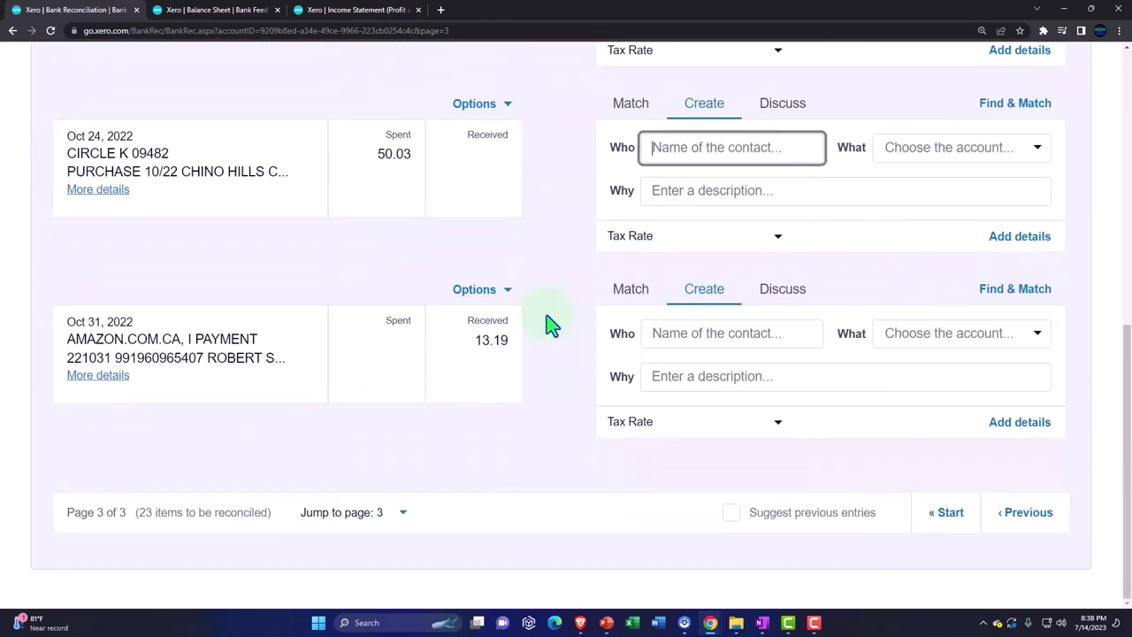
Step: Refresh the Dec 31, 2022 Balance Sheet and check the assets and the checking account under current liabilities
click(203, 11)
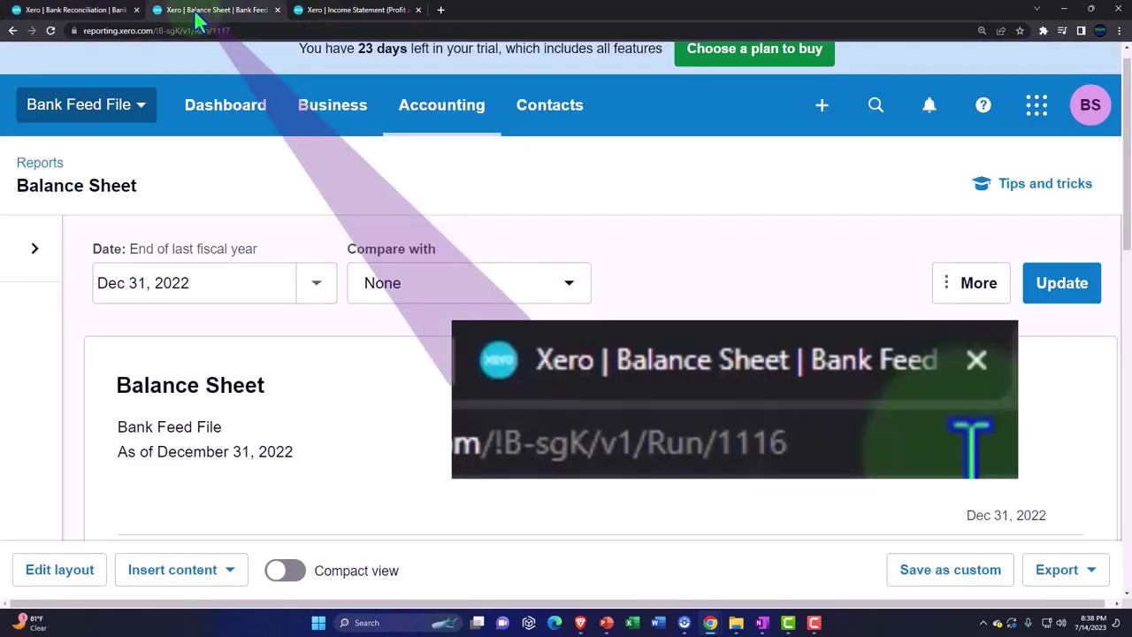
click(1068, 295)
scroll(1069, 296, down, 3)
scroll(566, 292, down, 2)
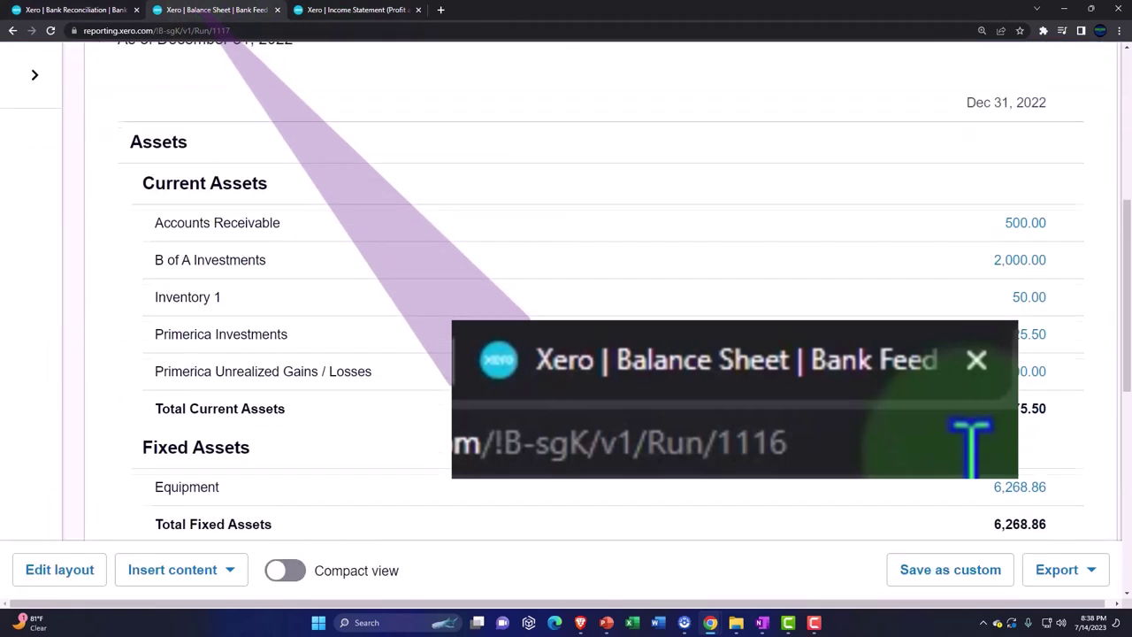
scroll(561, 362, down, 3)
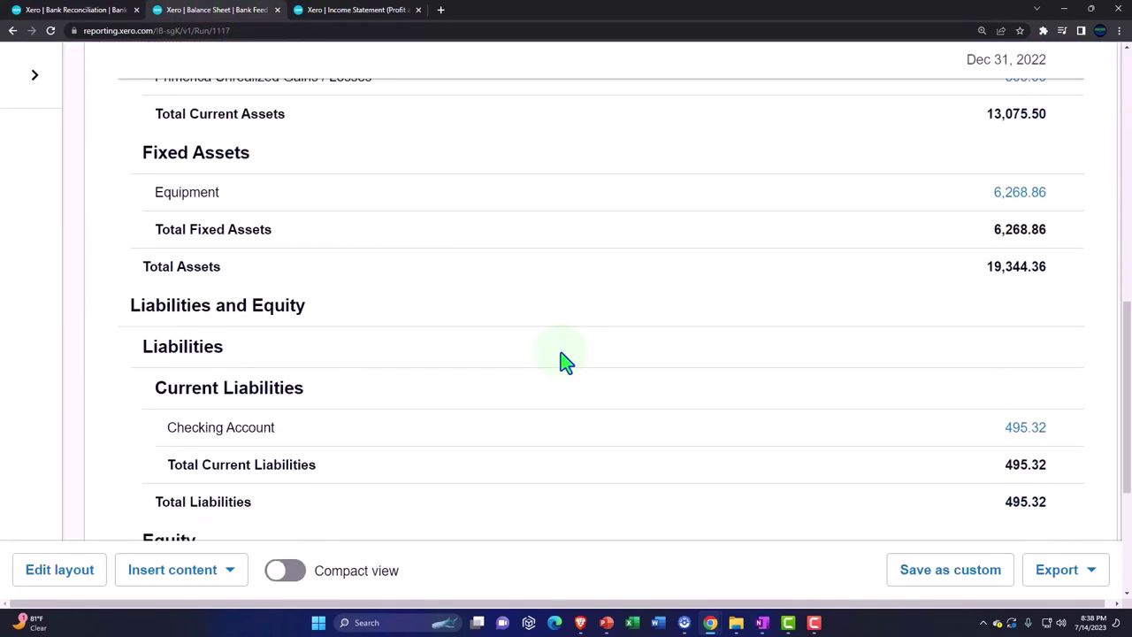
Step: Refresh the 2022 Income Statement and check the YOUTUBE amount among the income accounts
click(363, 11)
scroll(1035, 202, up, 10)
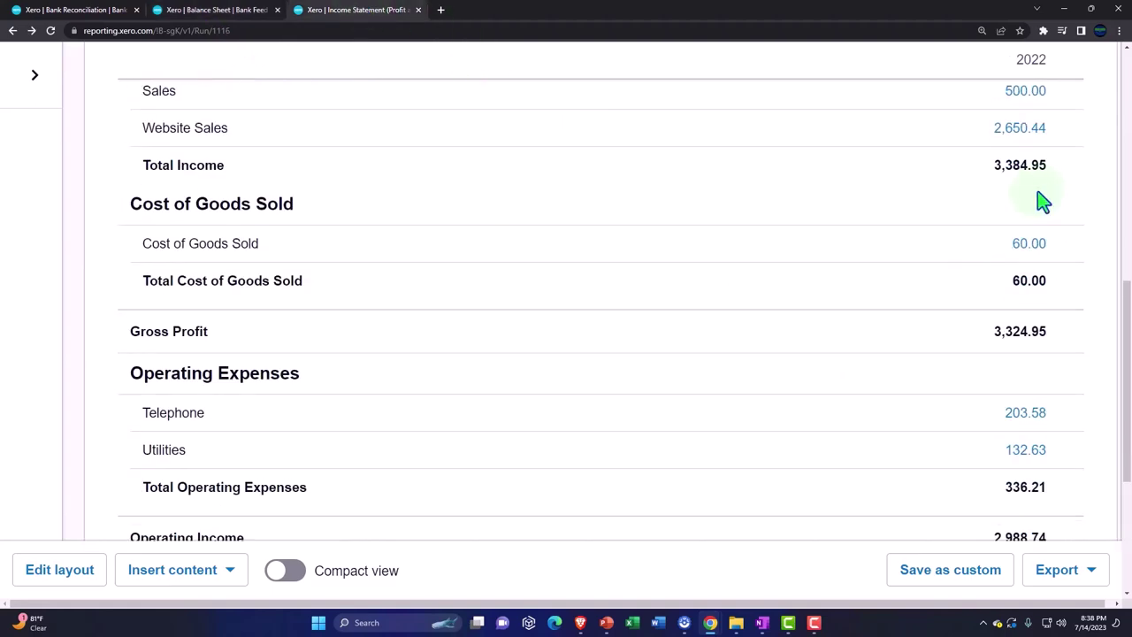
click(1055, 198)
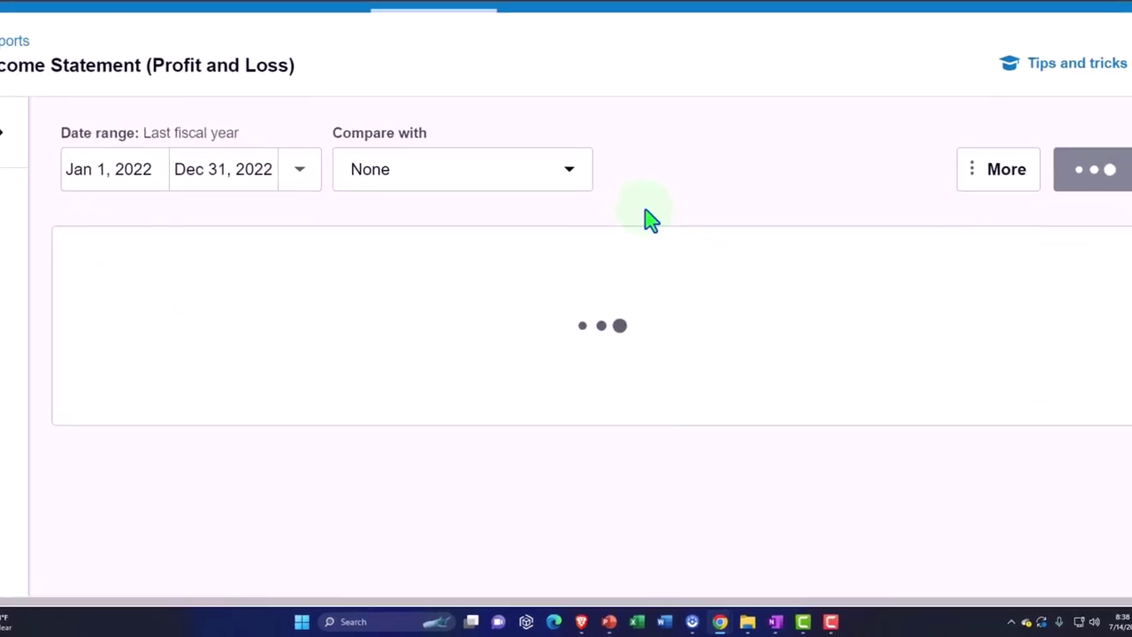
scroll(650, 225, down, 4)
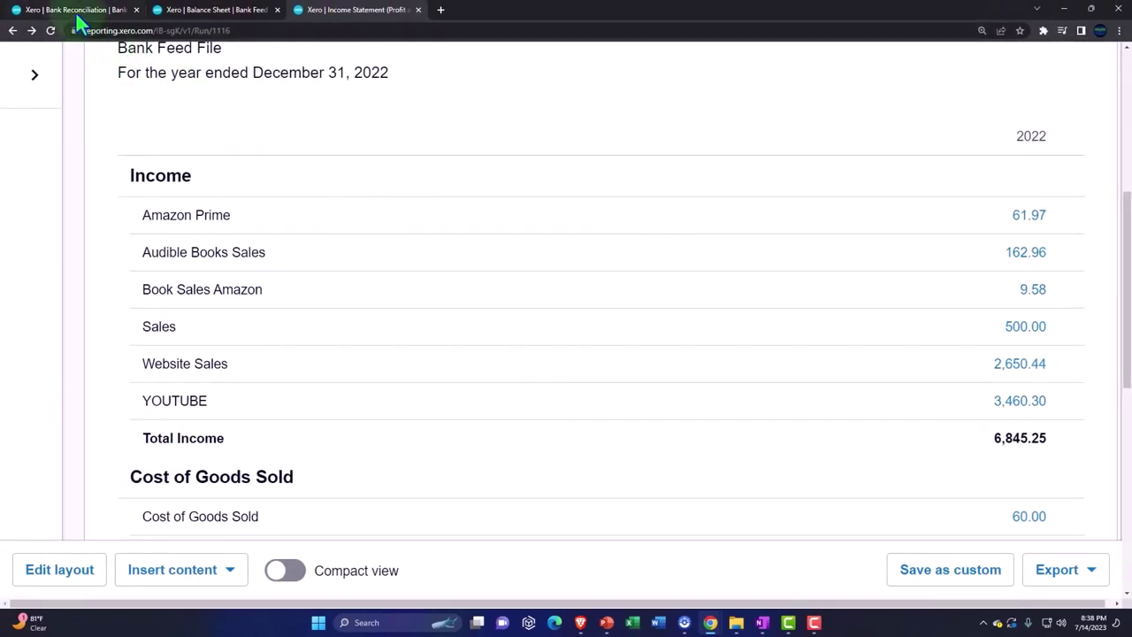
Step: Open the bank rules from the bank accounts overview and review the spend money and receive money rules
click(76, 15)
scroll(385, 304, up, 10)
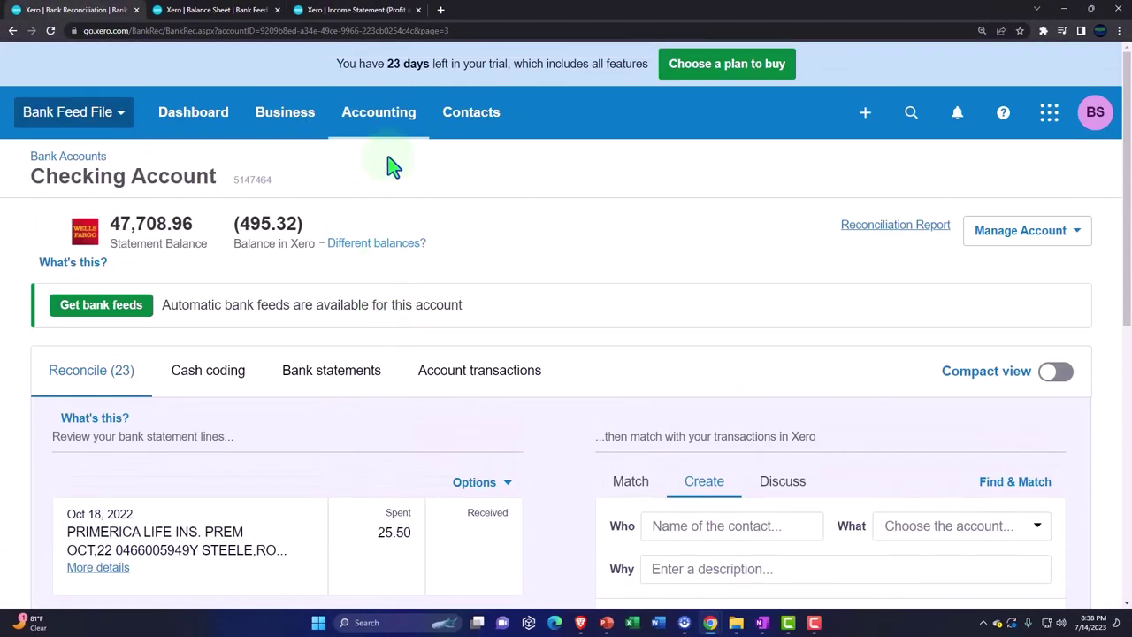
click(384, 117)
click(383, 181)
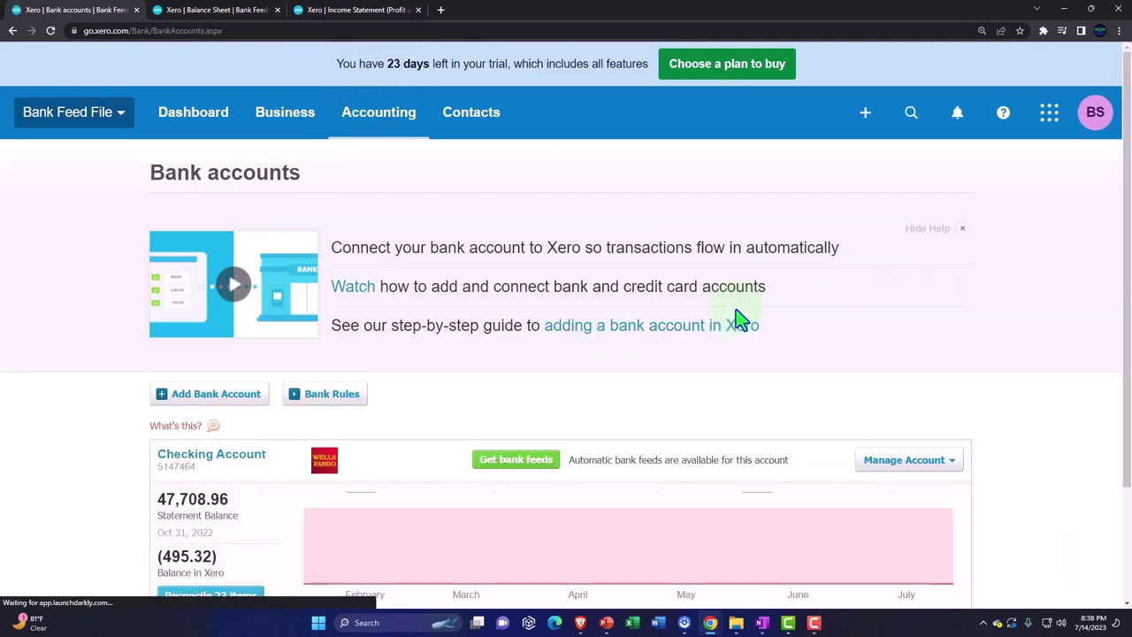
scroll(741, 319, down, 2)
scroll(741, 318, up, 2)
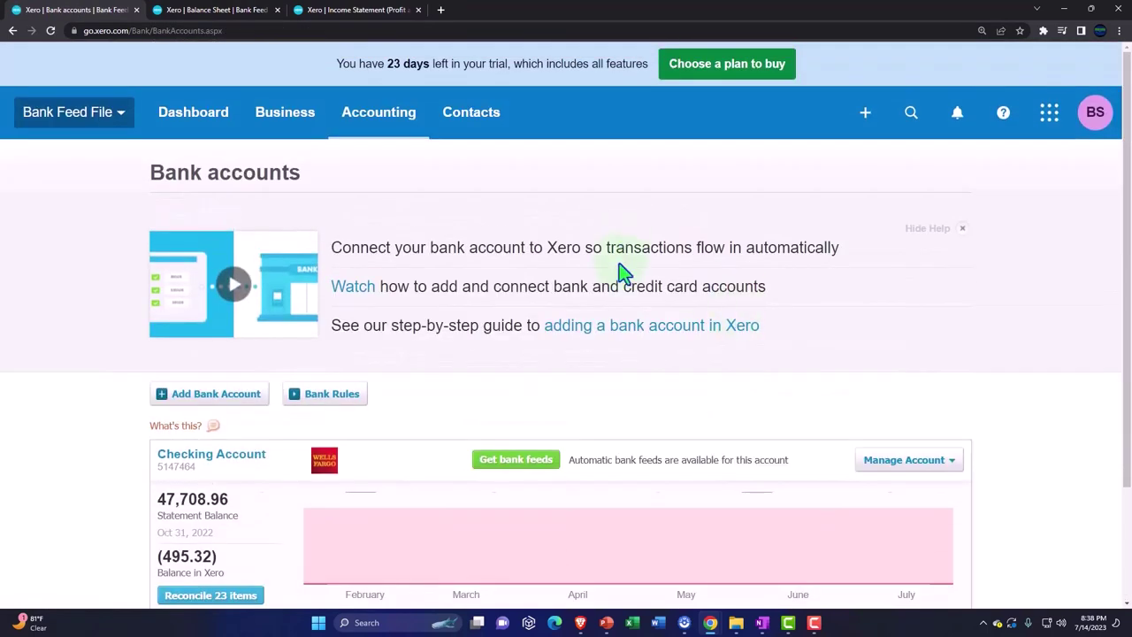
click(328, 395)
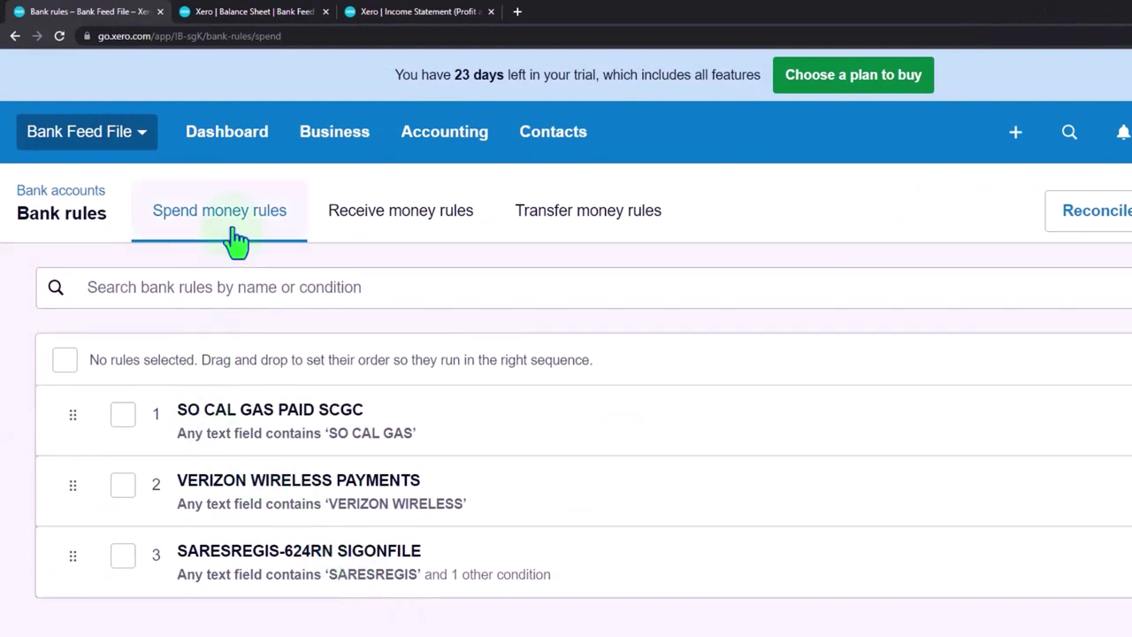
click(363, 234)
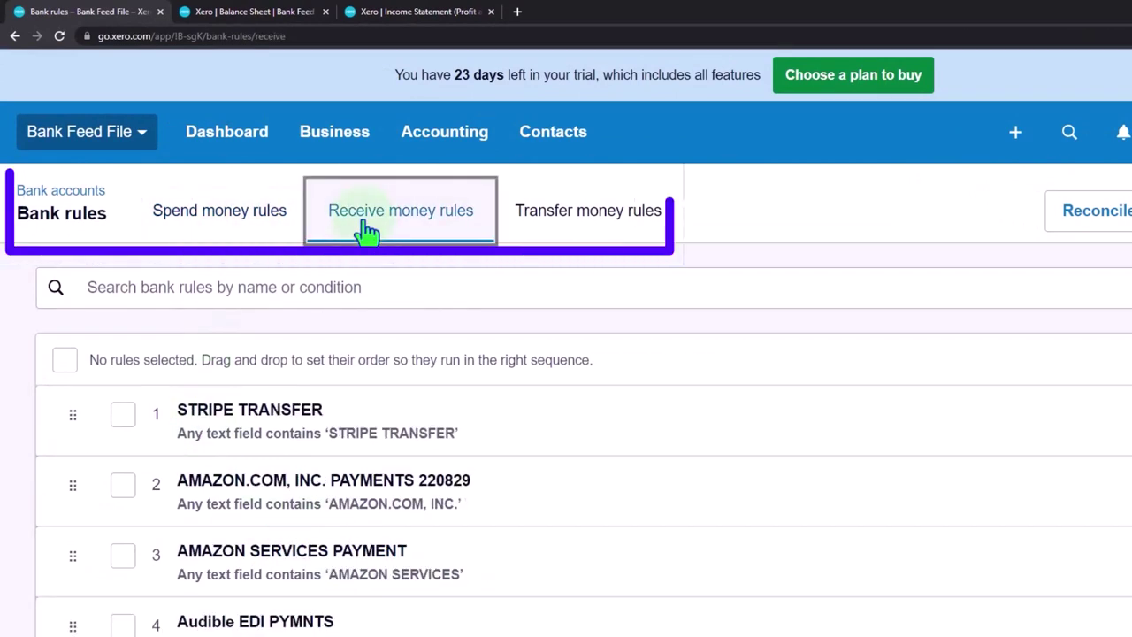
scroll(89, 407, down, 2)
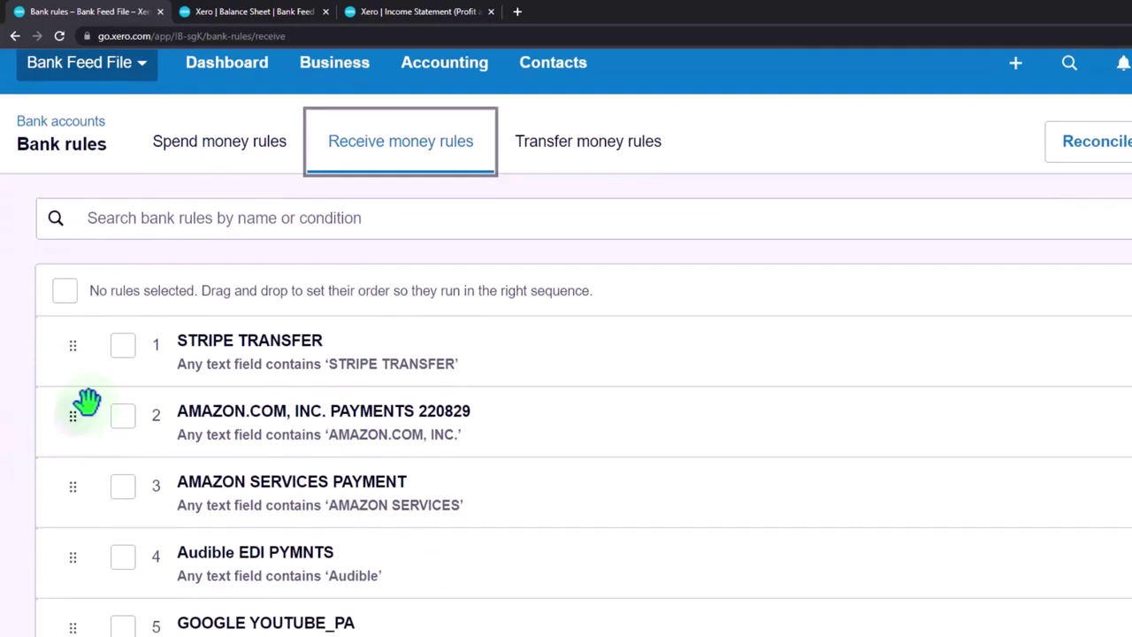
Step: Open the GOOGLE YOUTUBE_PA receive money rule, review its match conditions and contact, and return to the rule list
scroll(102, 398, down, 1)
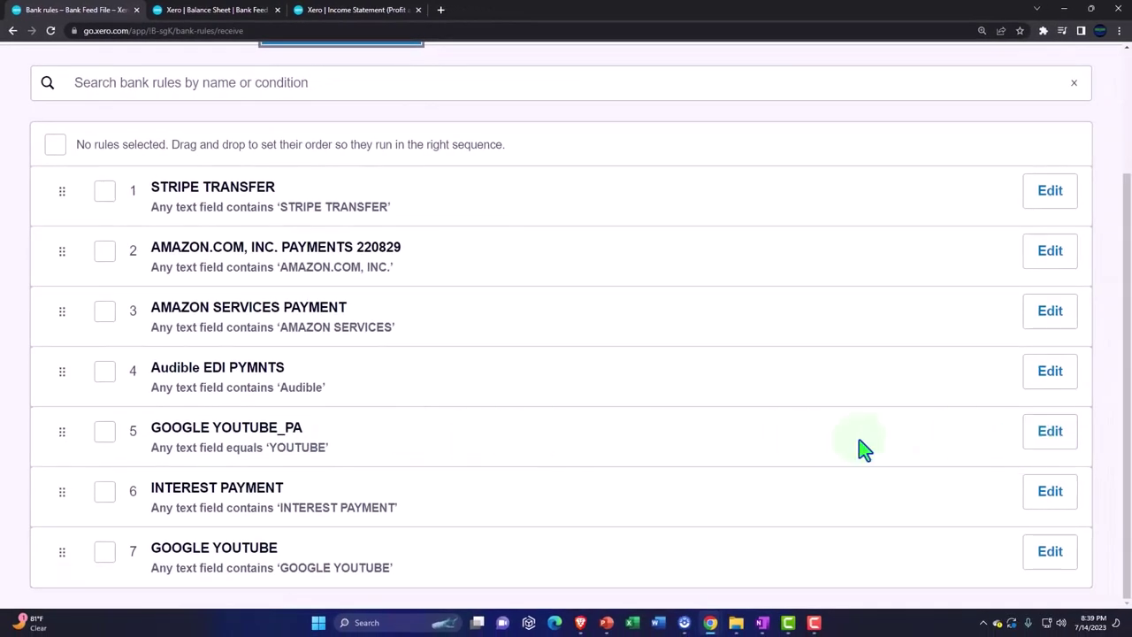
click(1026, 442)
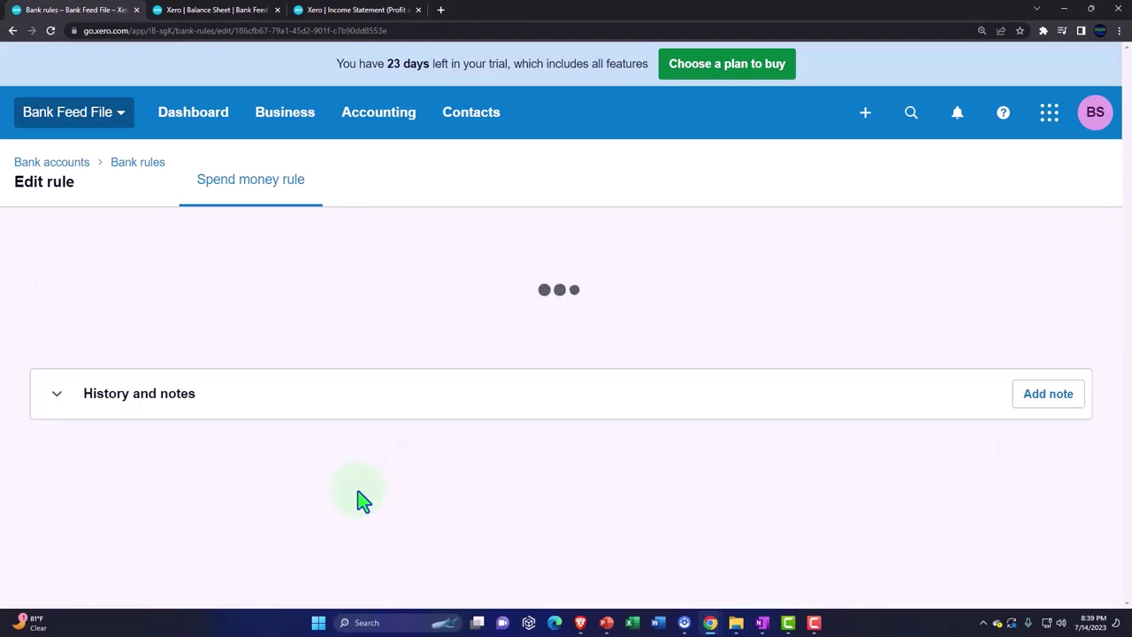
scroll(37, 373, down, 3)
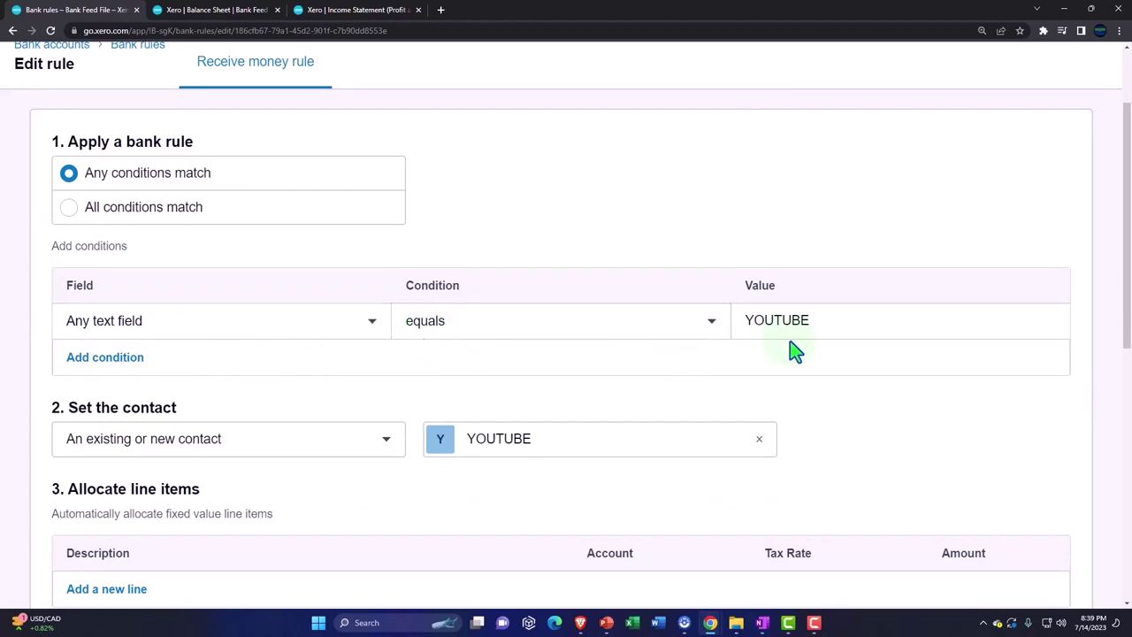
scroll(204, 398, up, 3)
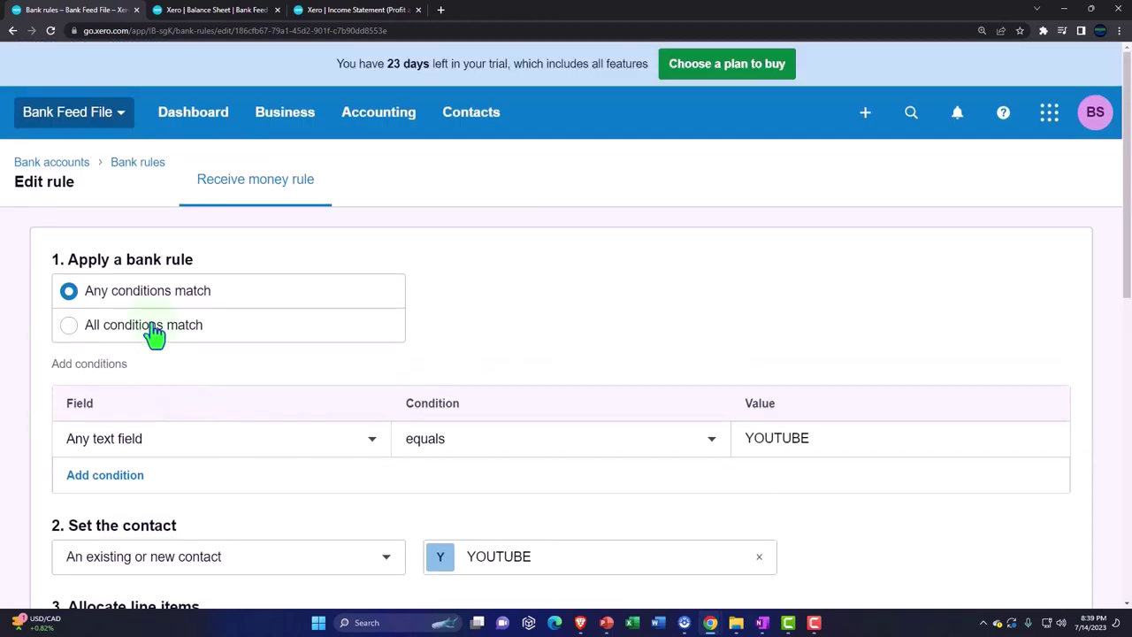
click(13, 30)
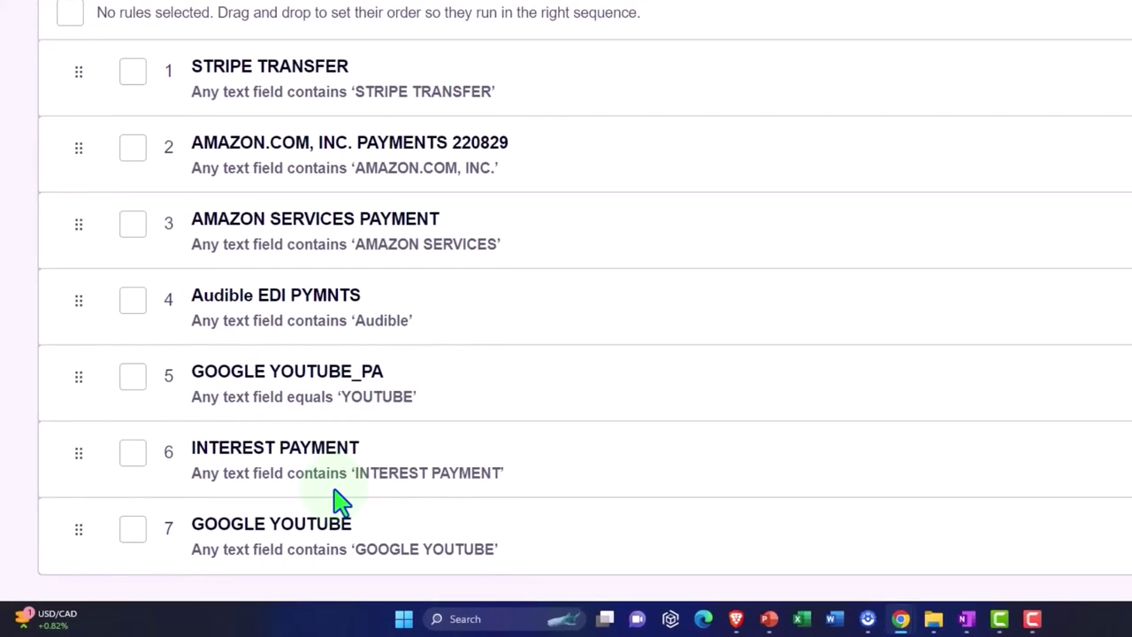
Step: Delete the GOOGLE YOUTUBE_PA receive money rule whose condition equals 'YOUTUBE'
click(133, 379)
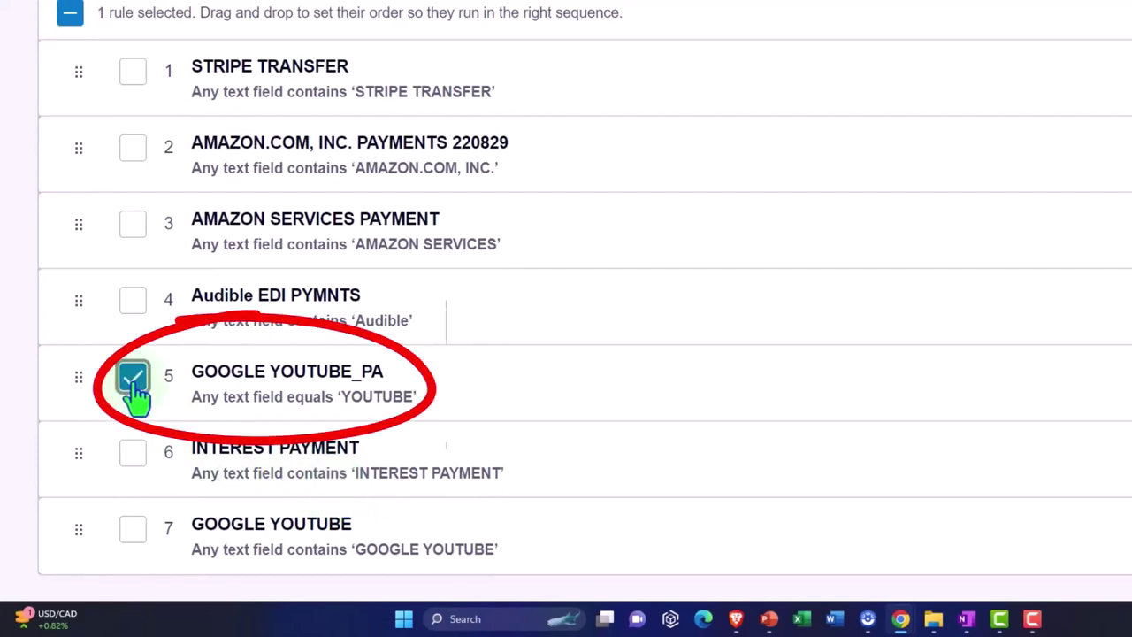
click(1131, 17)
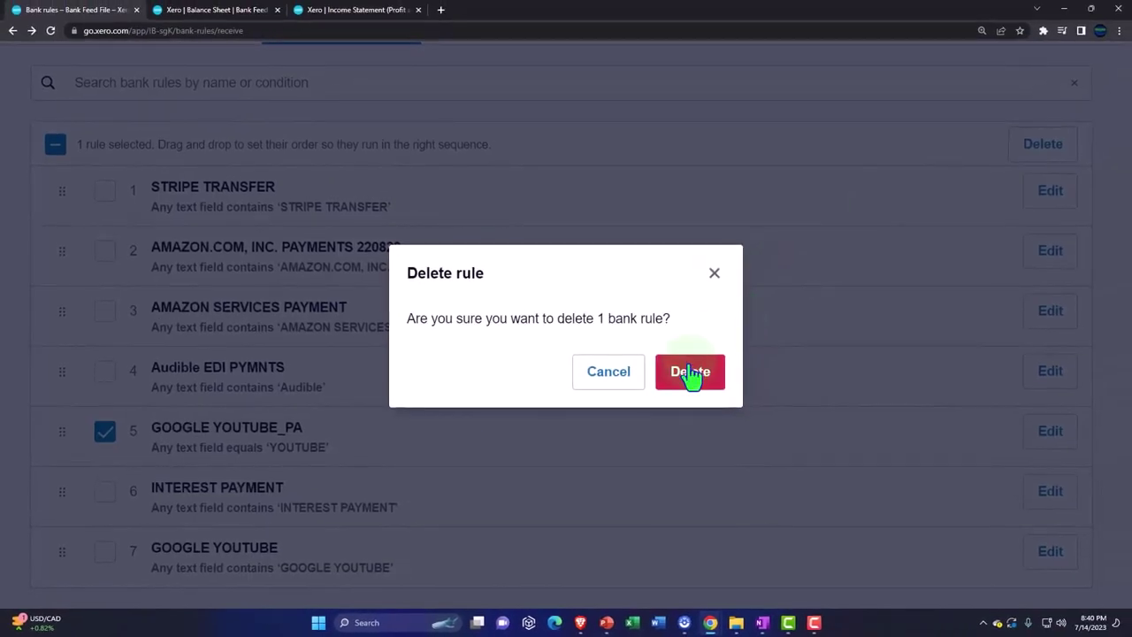
click(689, 372)
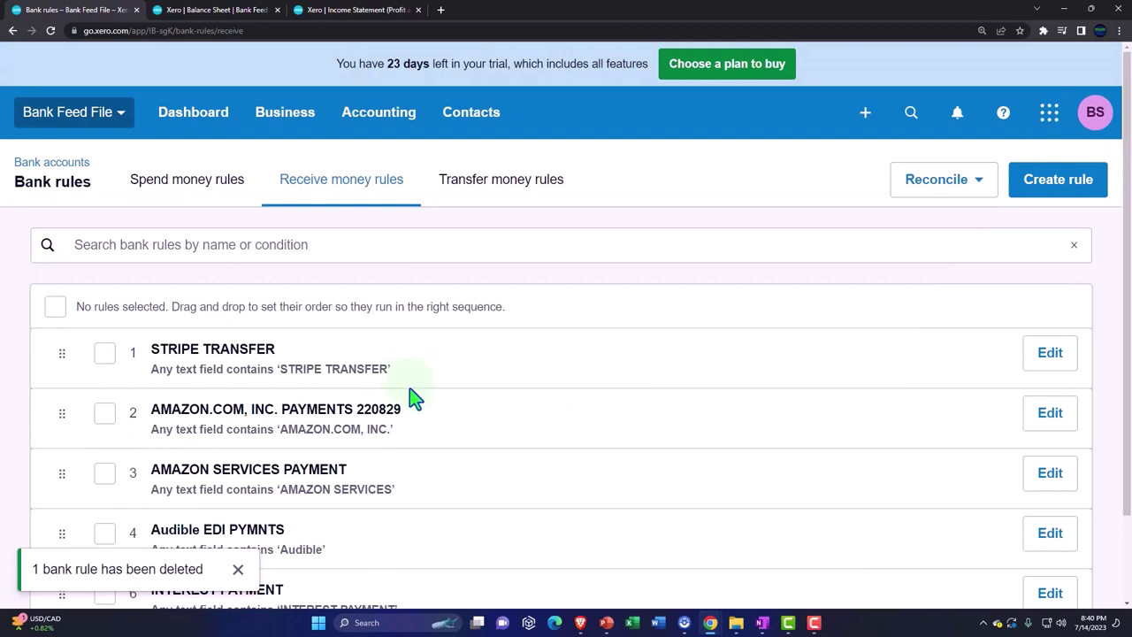
Step: Open the checking account's account transactions from the bank accounts overview and review the descriptions and statuses of the imported entries
click(379, 115)
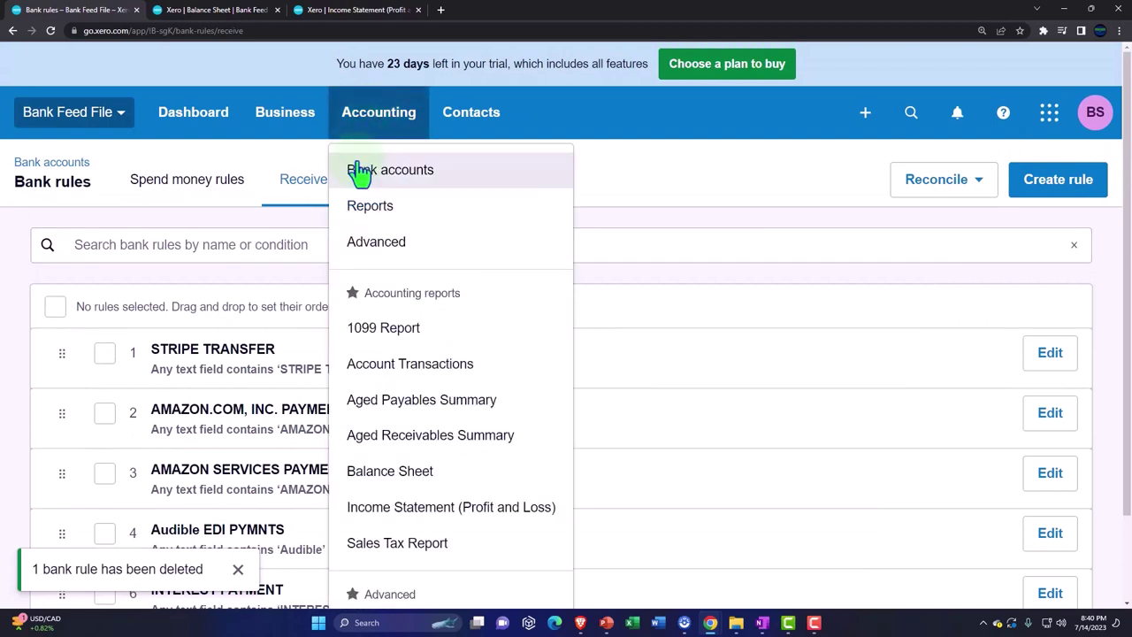
click(399, 177)
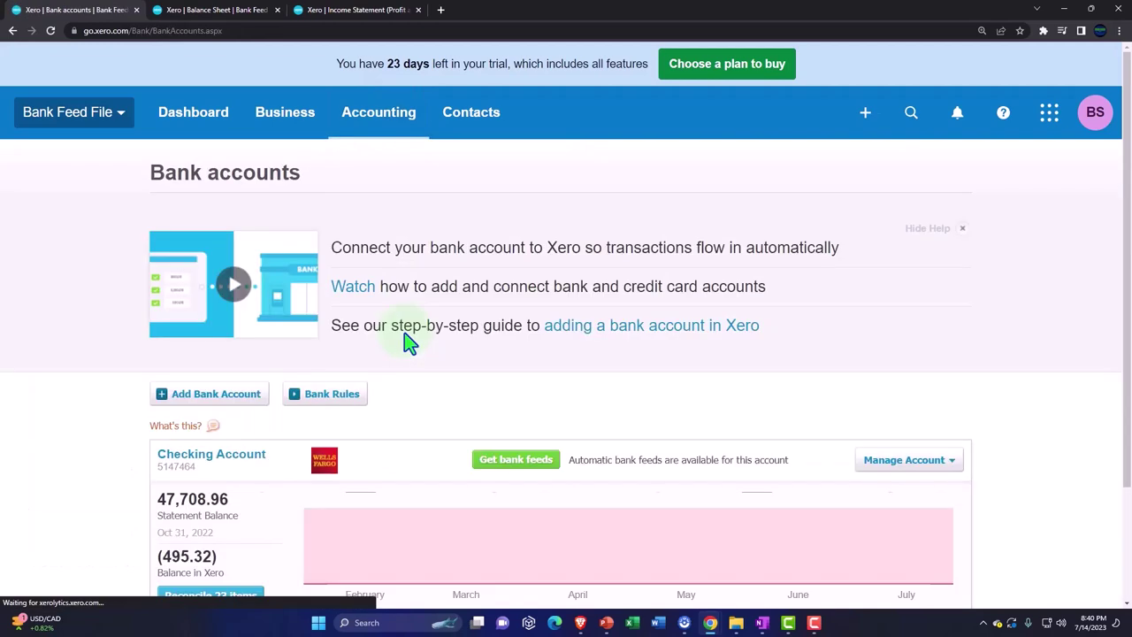
scroll(403, 333, down, 3)
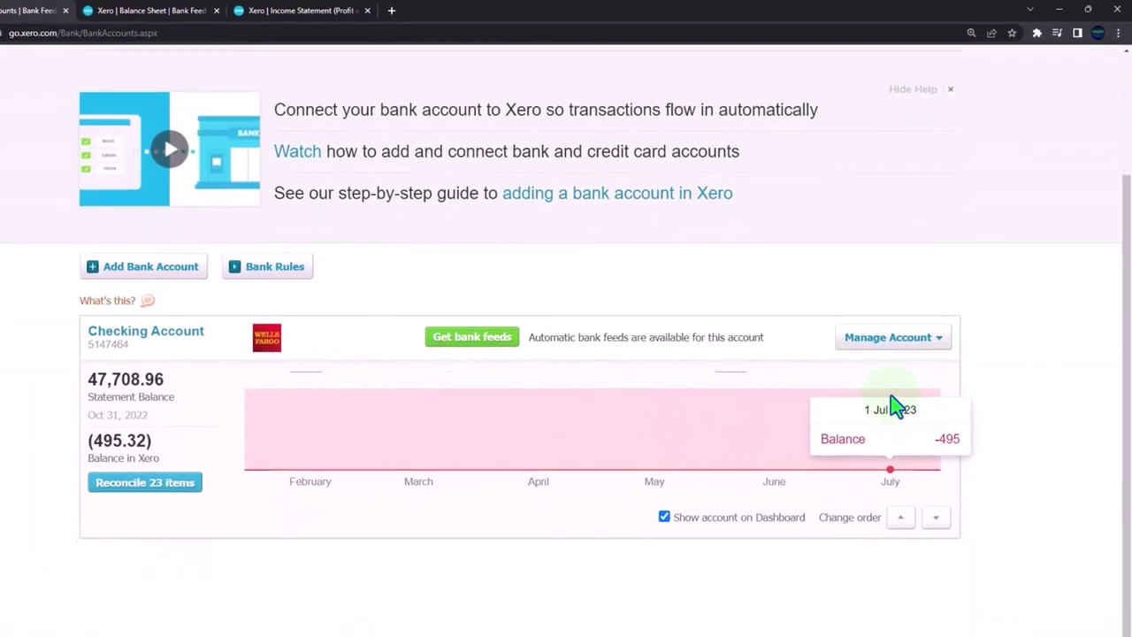
click(894, 343)
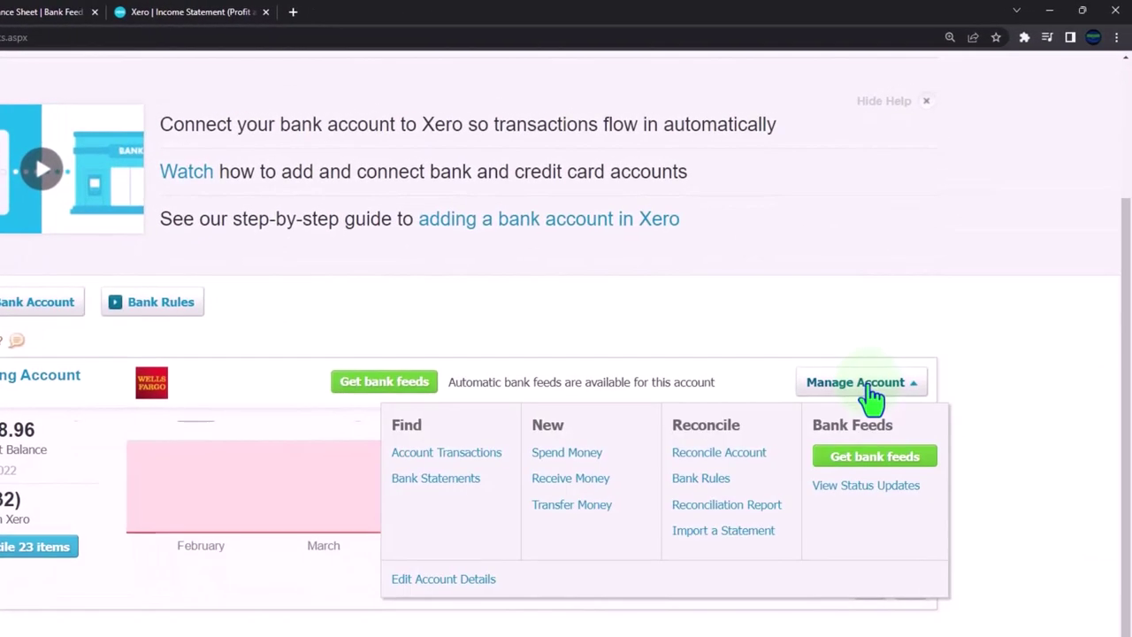
click(558, 415)
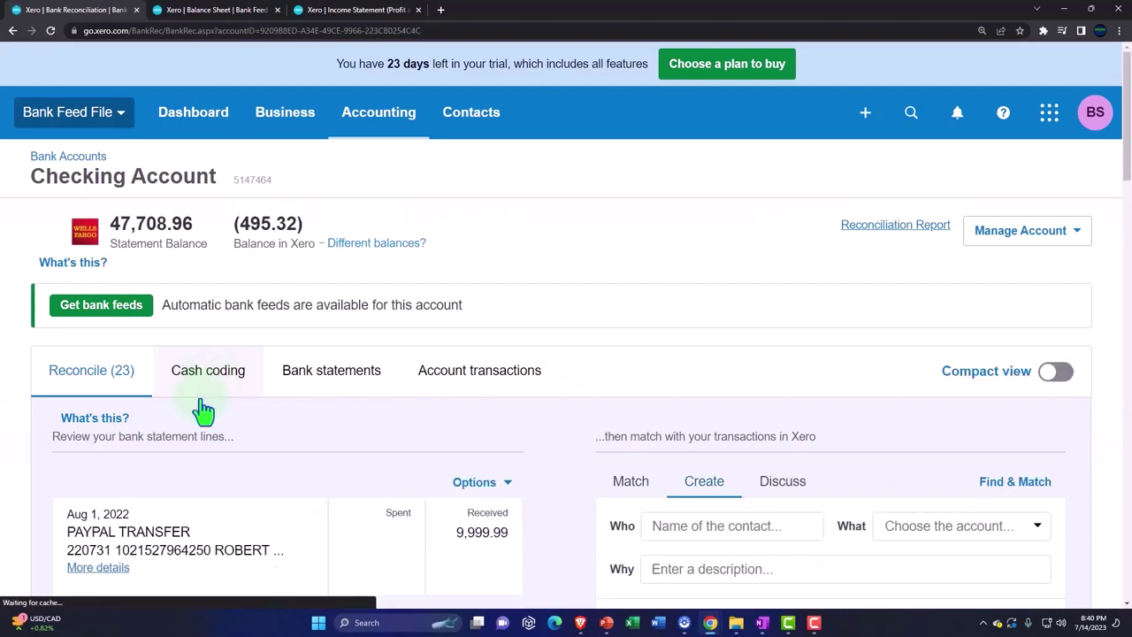
scroll(194, 415, down, 2)
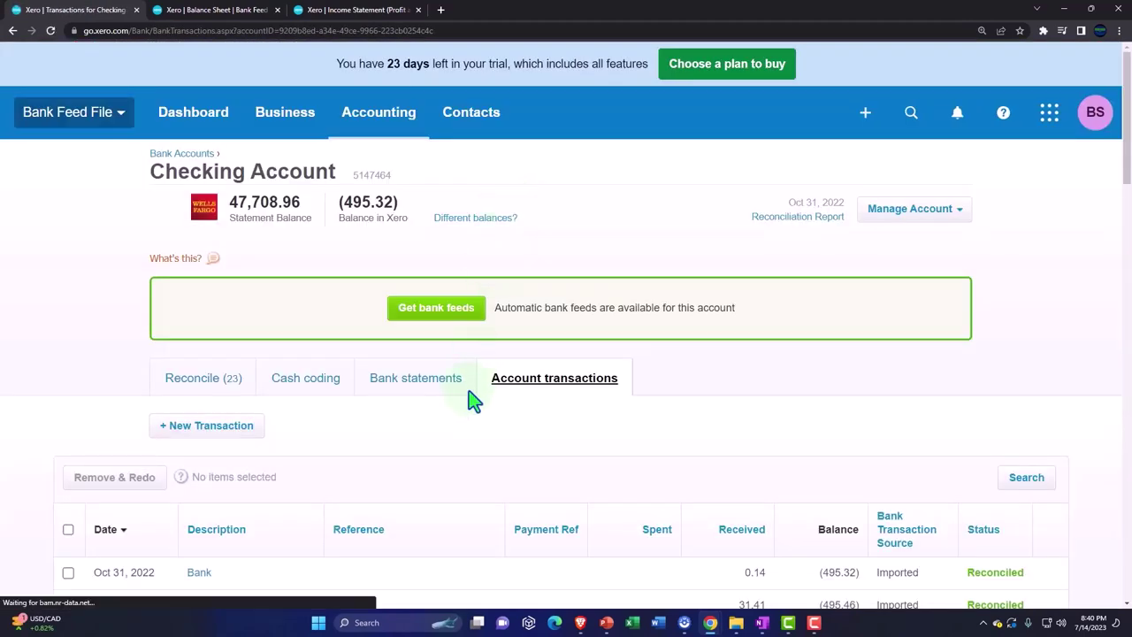
scroll(470, 398, down, 3)
scroll(469, 397, down, 2)
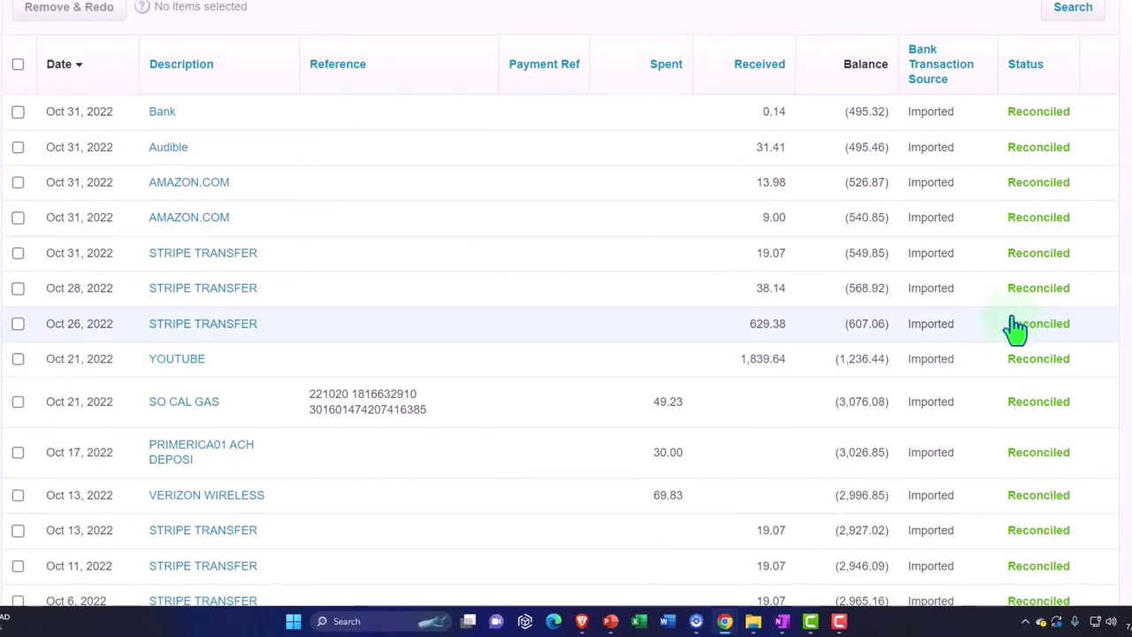
scroll(1015, 327, up, 5)
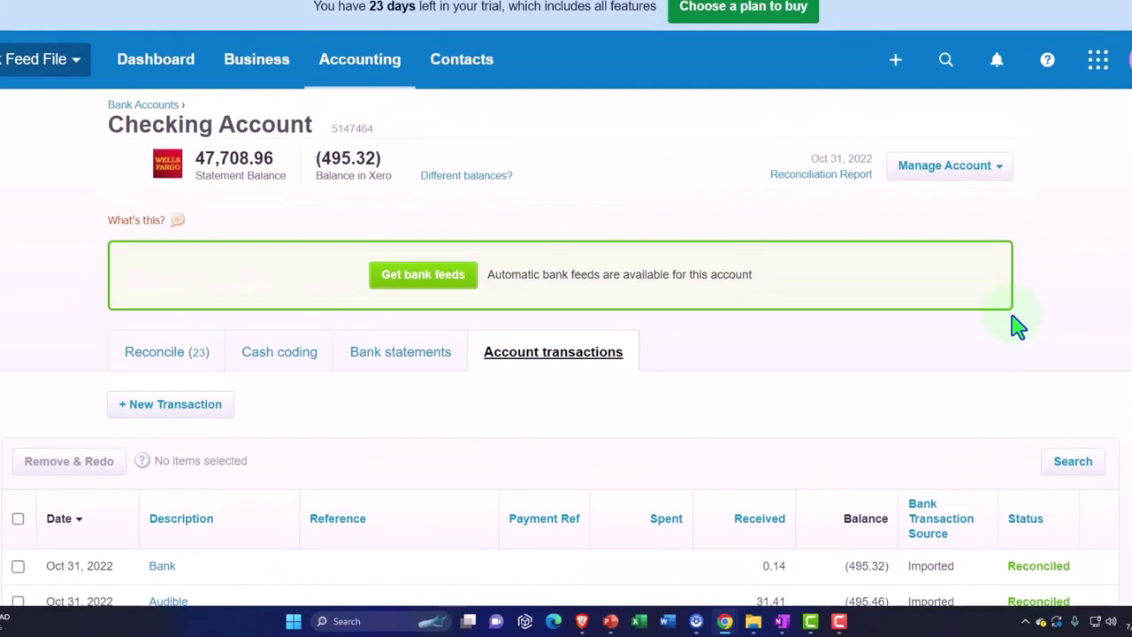
Step: Open the list of all contacts and look through it to the end
click(440, 69)
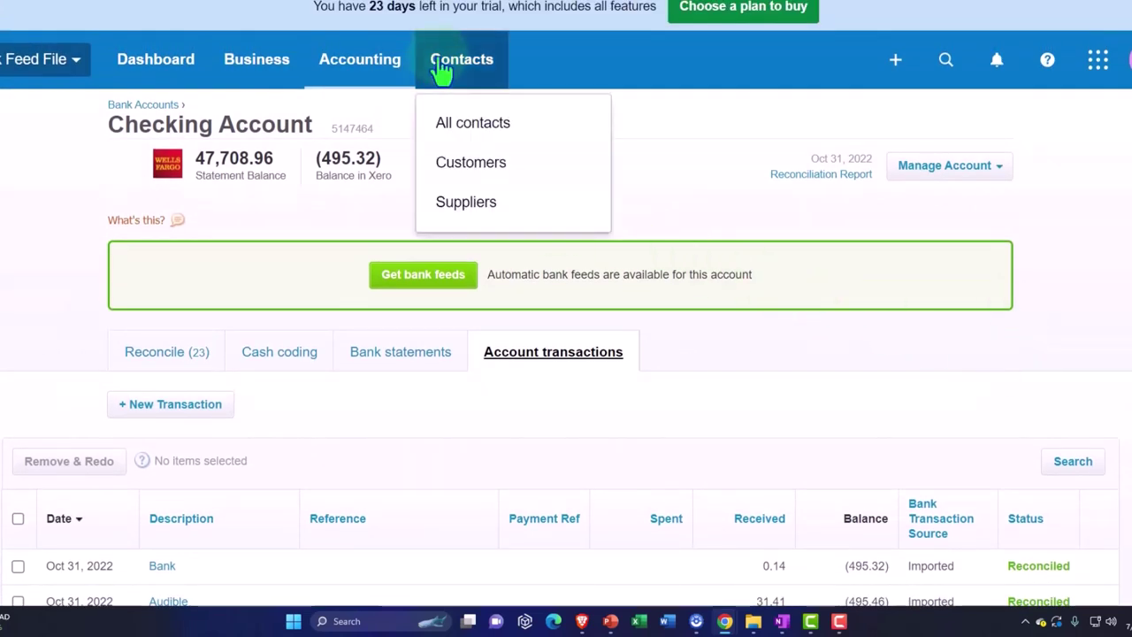
click(459, 127)
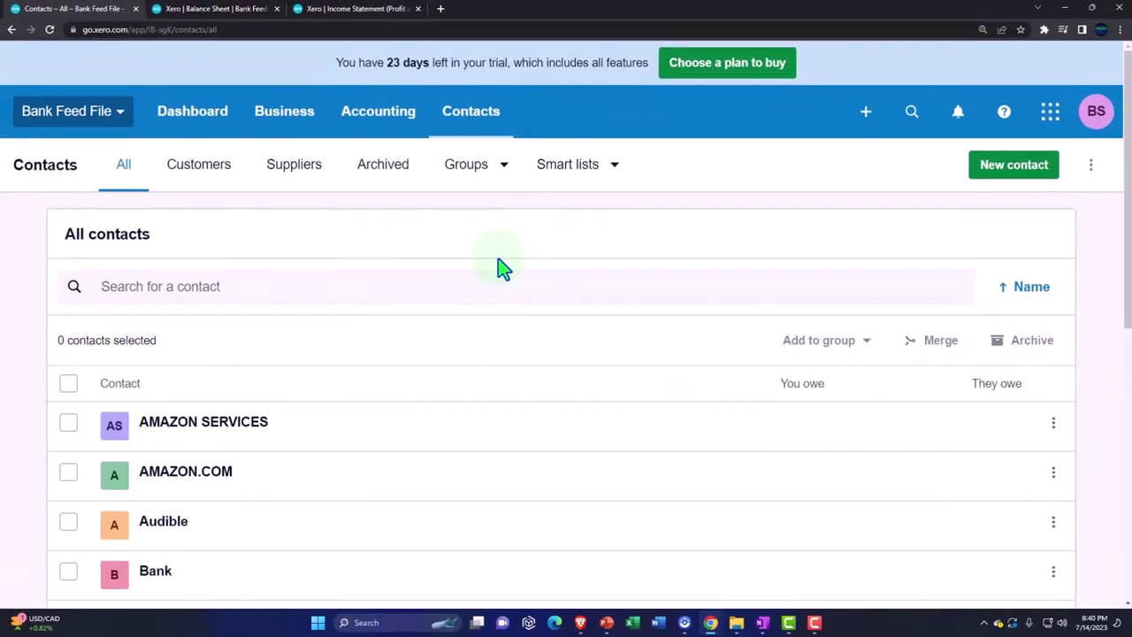
scroll(457, 369, down, 6)
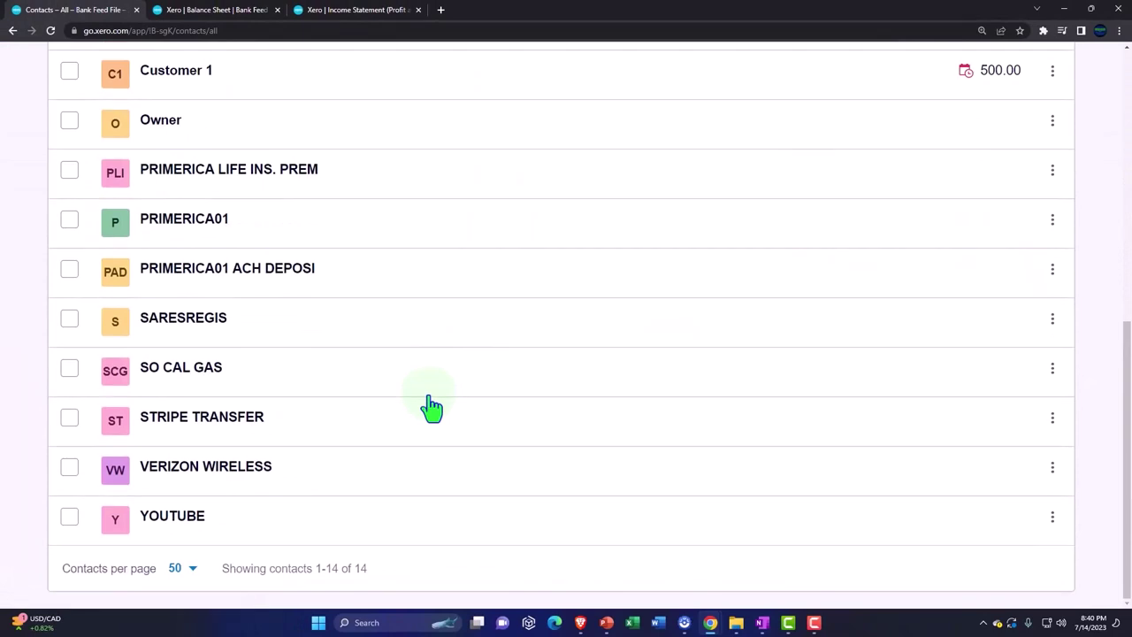
Step: Review the 2022 Income Statement from the income accounts through other income and net income
click(391, 13)
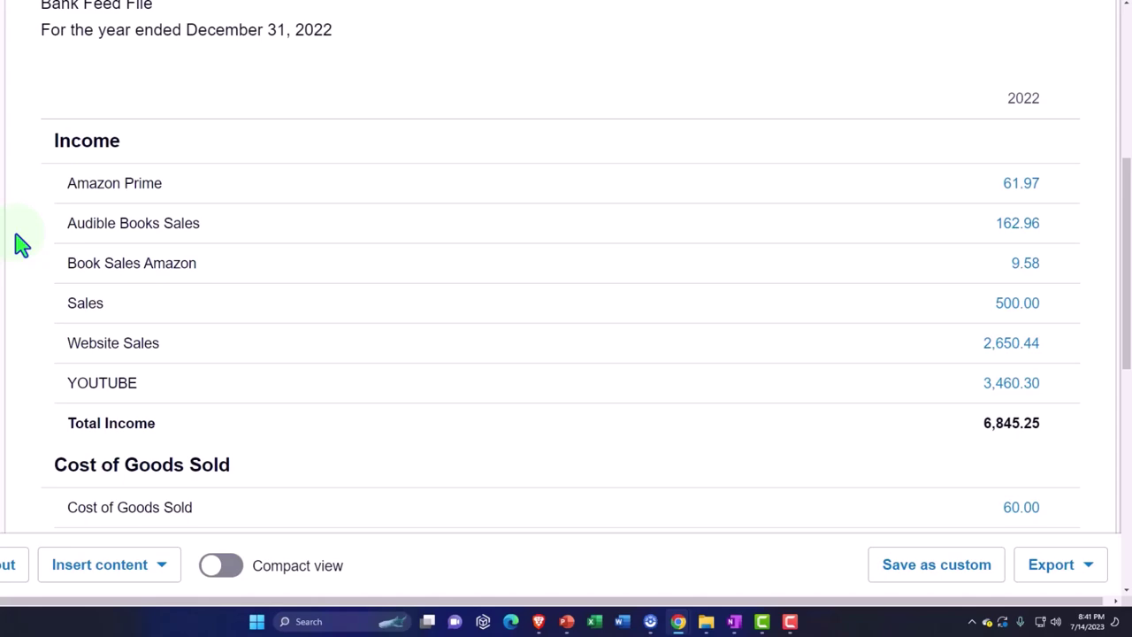
scroll(22, 244, down, 10)
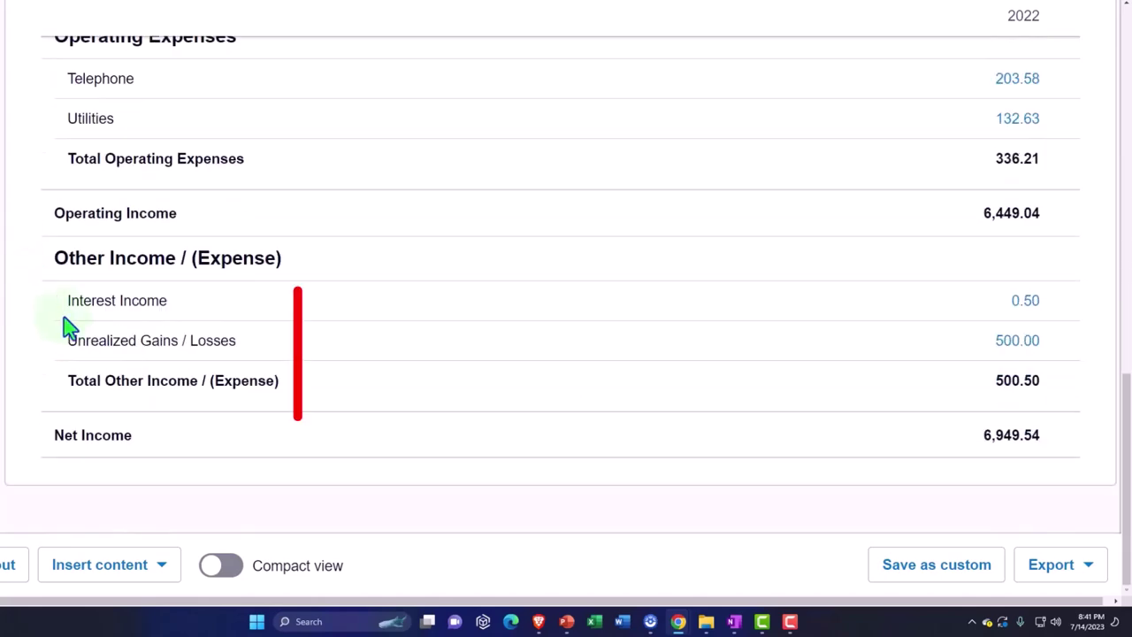
scroll(71, 327, up, 15)
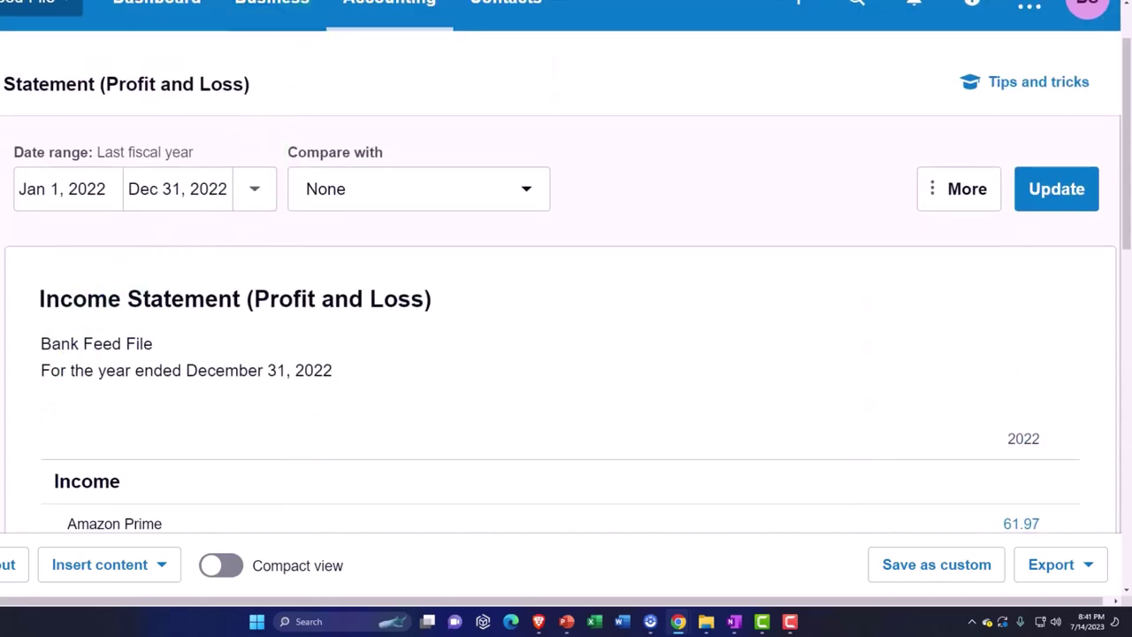
Step: Duplicate the Income Statement browser tab, search the reports there for "tria", and open the current version of the Trial Balance
right_click(305, 2)
click(338, 53)
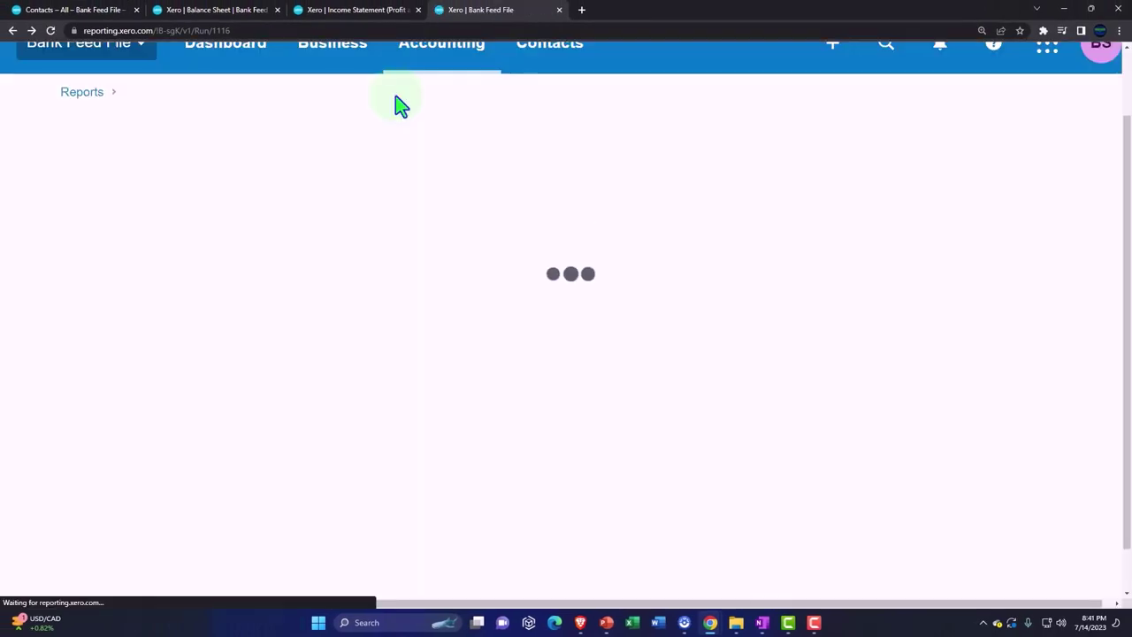
click(437, 131)
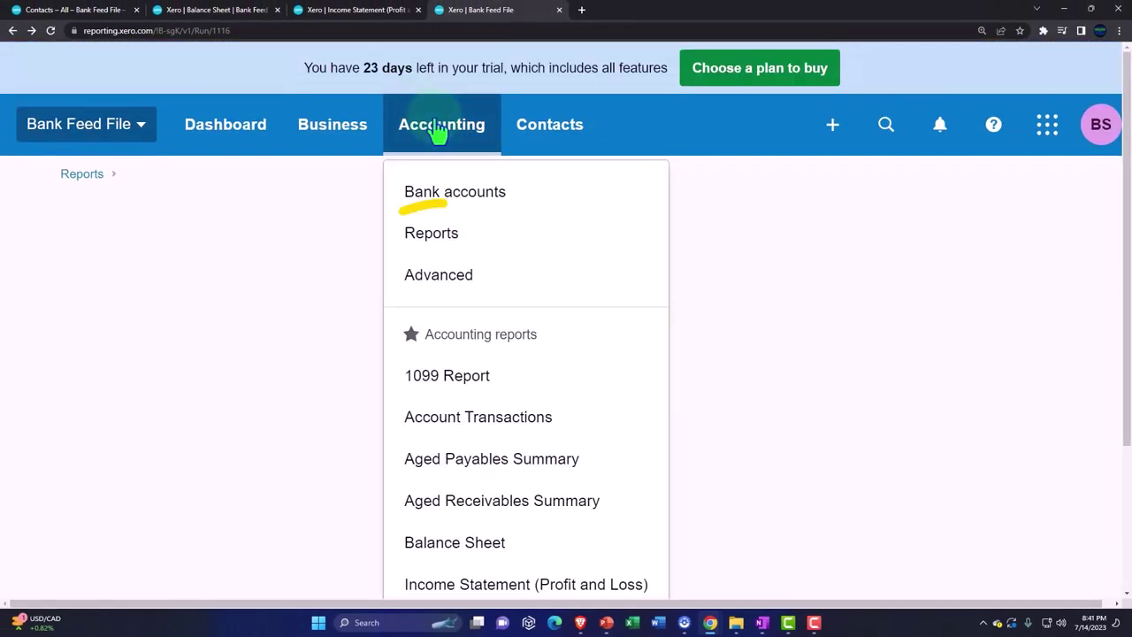
click(433, 235)
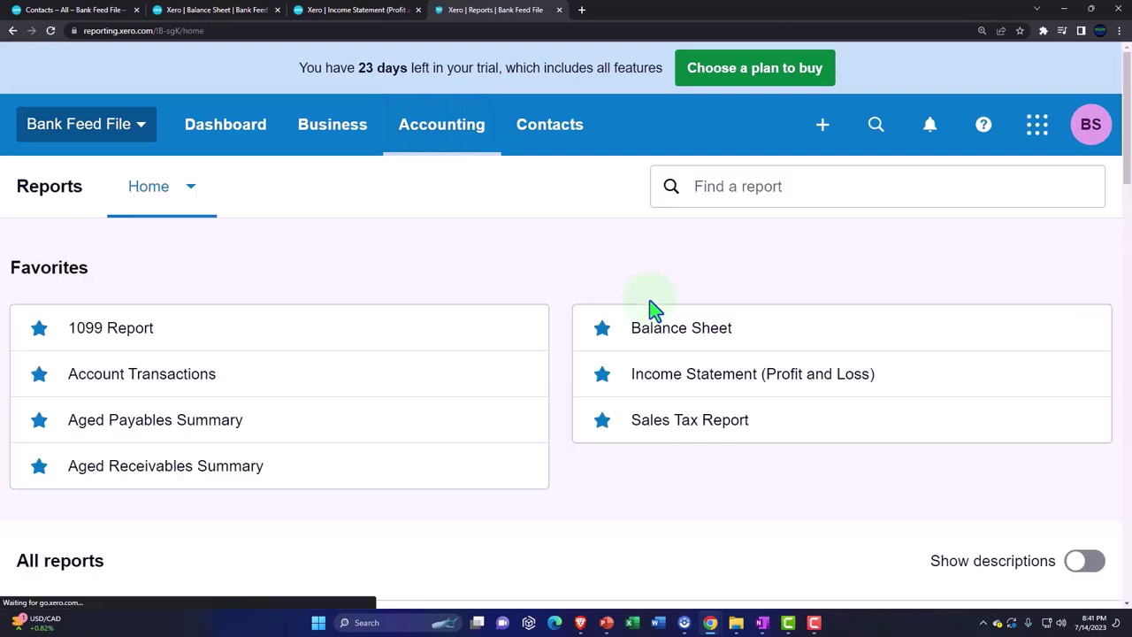
click(795, 187)
text(t)
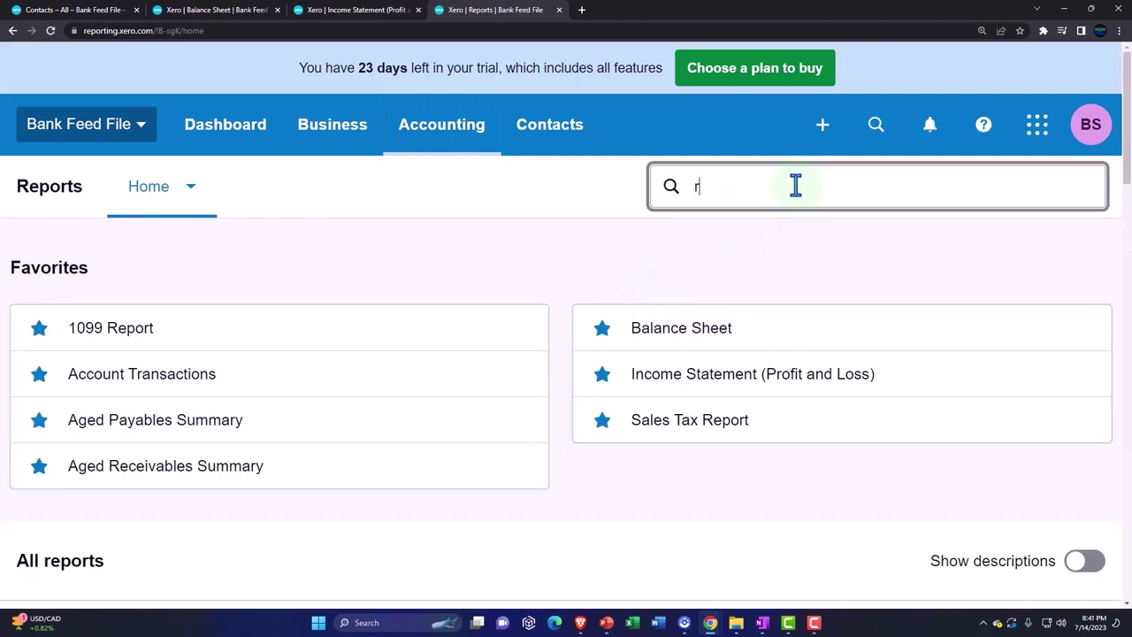
text(ria)
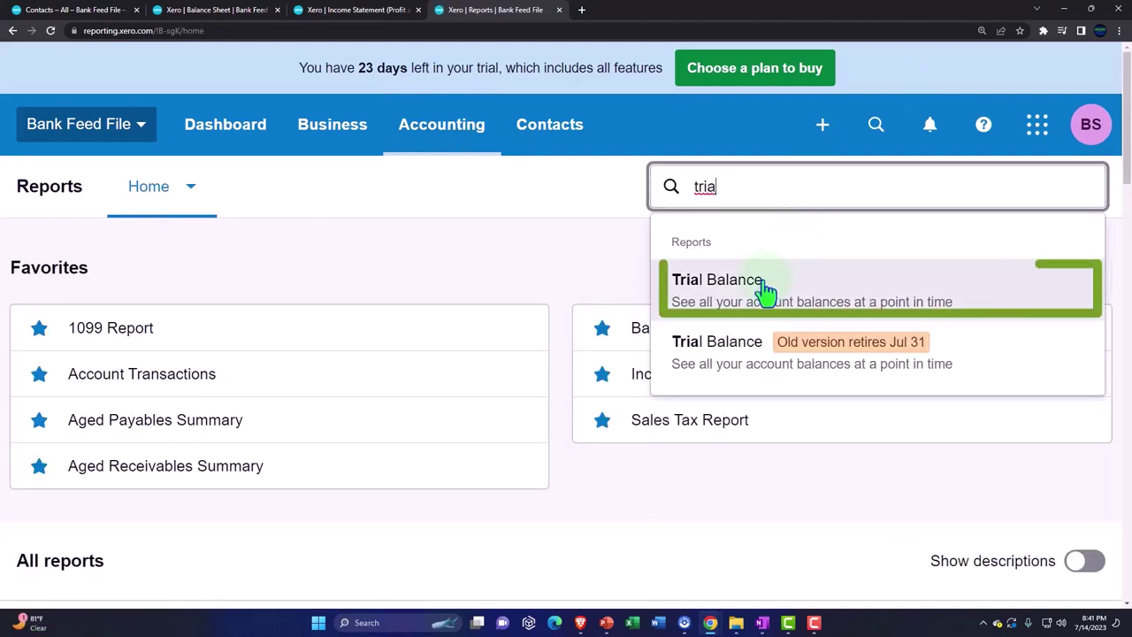
click(766, 291)
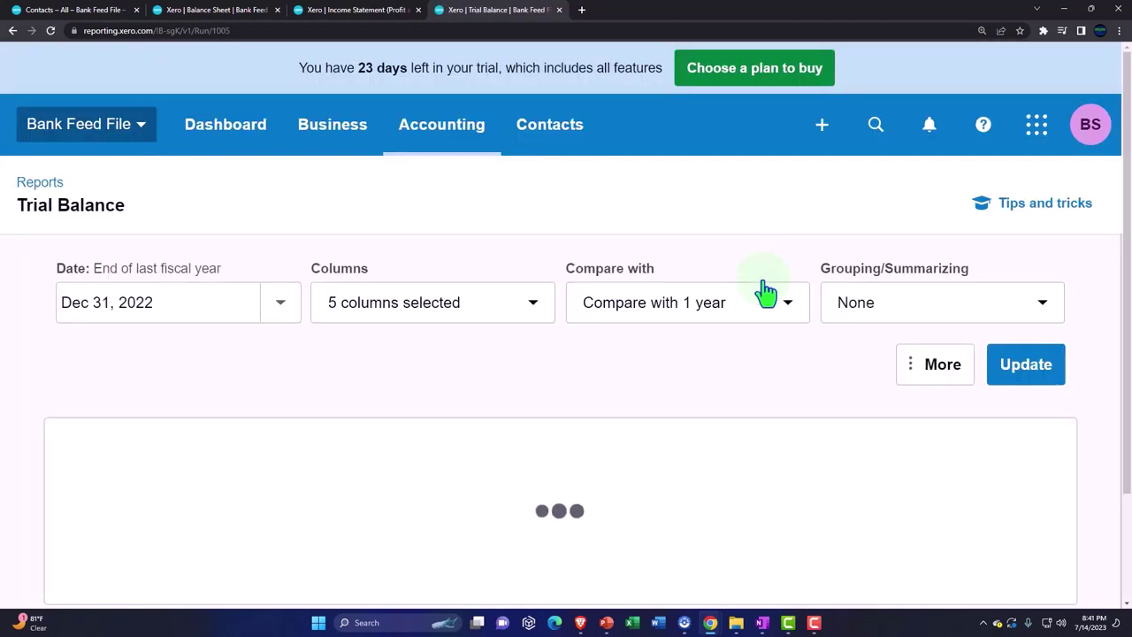
Step: Examine the Dec 31, 2022 Trial Balance accounts from the checking account through equity, revenue and expenses
scroll(766, 291, down, 5)
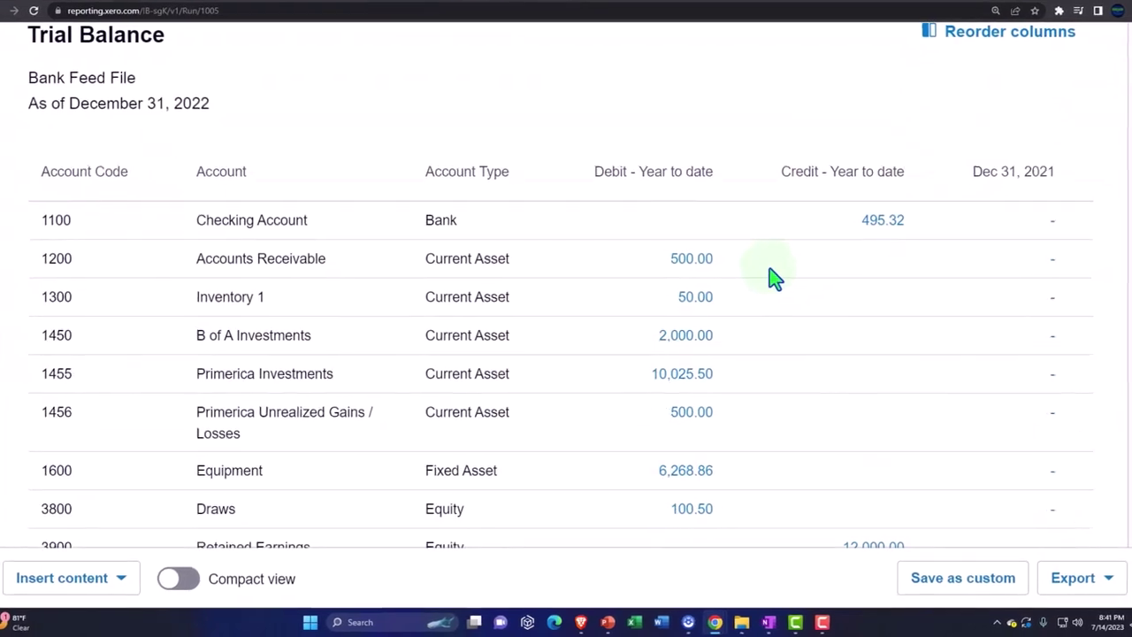
scroll(769, 269, down, 4)
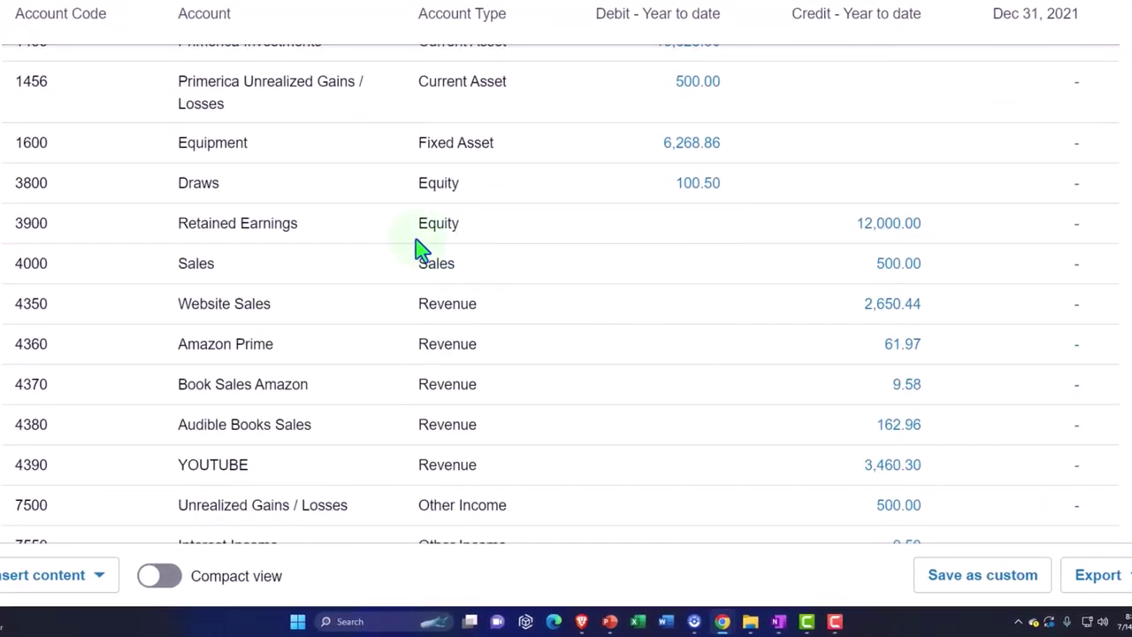
mouse_move(322, 250)
scroll(212, 281, down, 1)
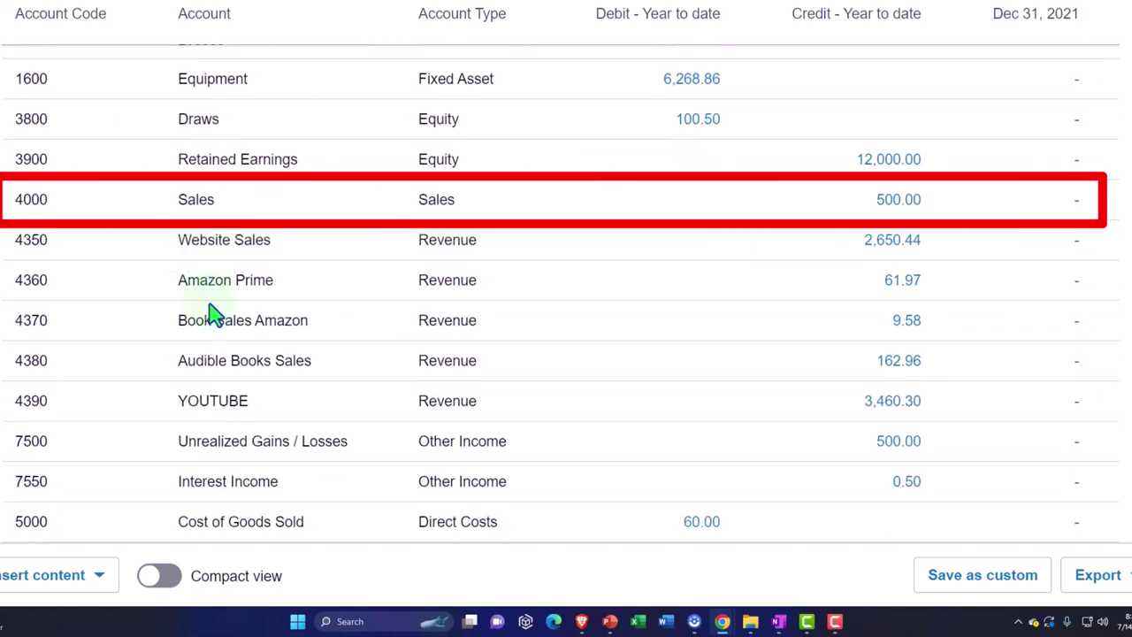
scroll(447, 387, down, 1)
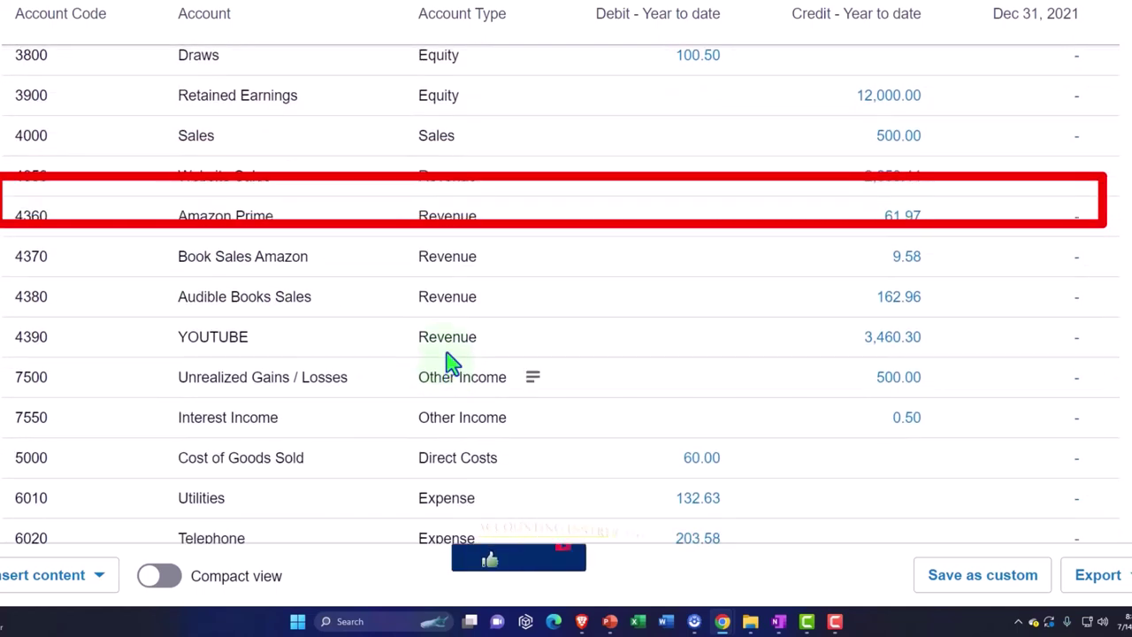
scroll(448, 349, down, 1)
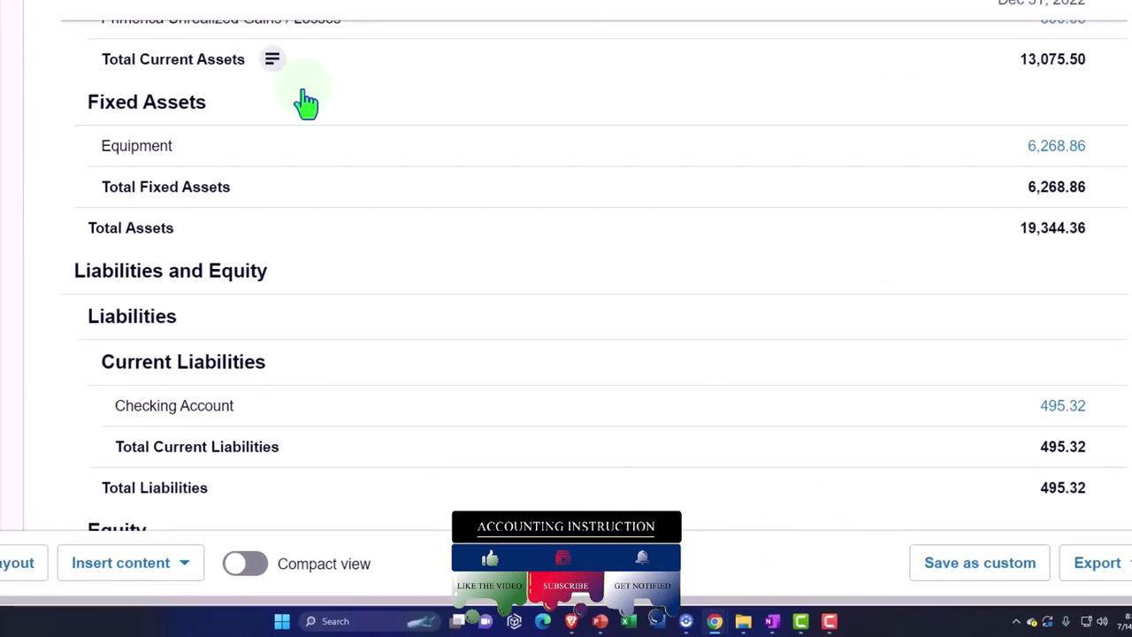
Step: Switch to the Balance Sheet and review its assets, the checking account liability and the equity section including current year earnings
scroll(571, 318, up, 3)
scroll(654, 344, down, 1)
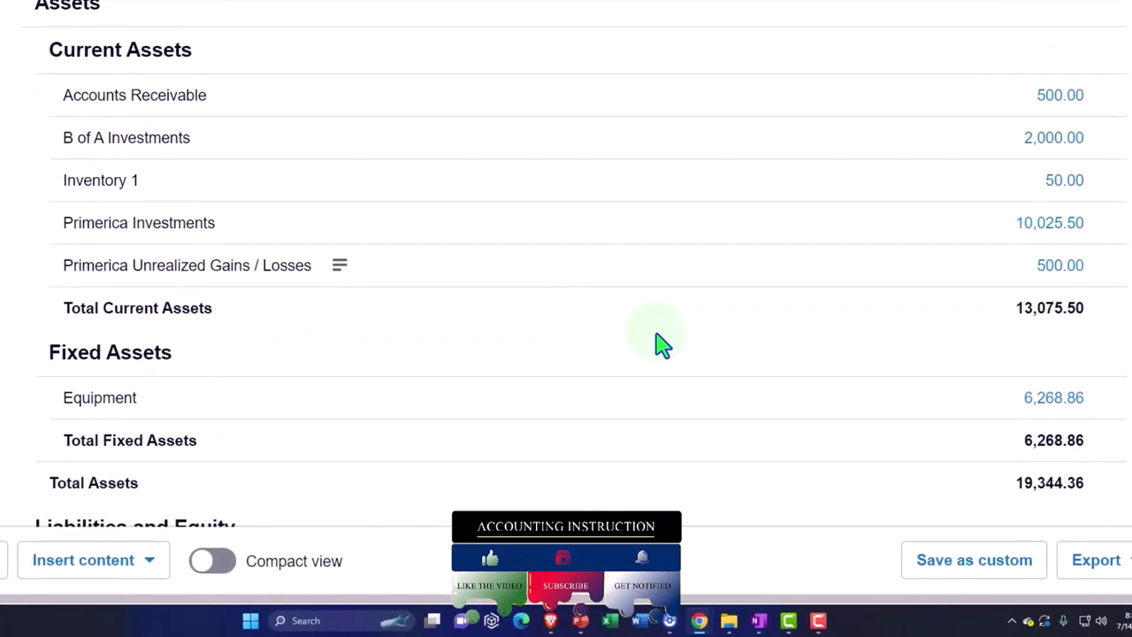
scroll(661, 344, down, 7)
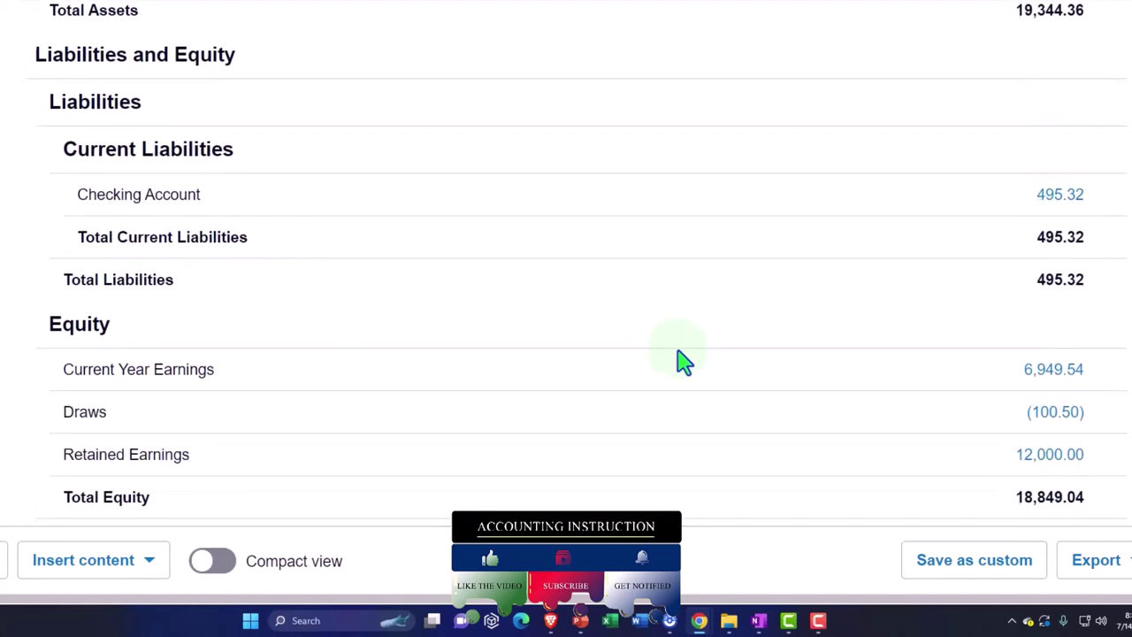
scroll(1060, 462, up, 4)
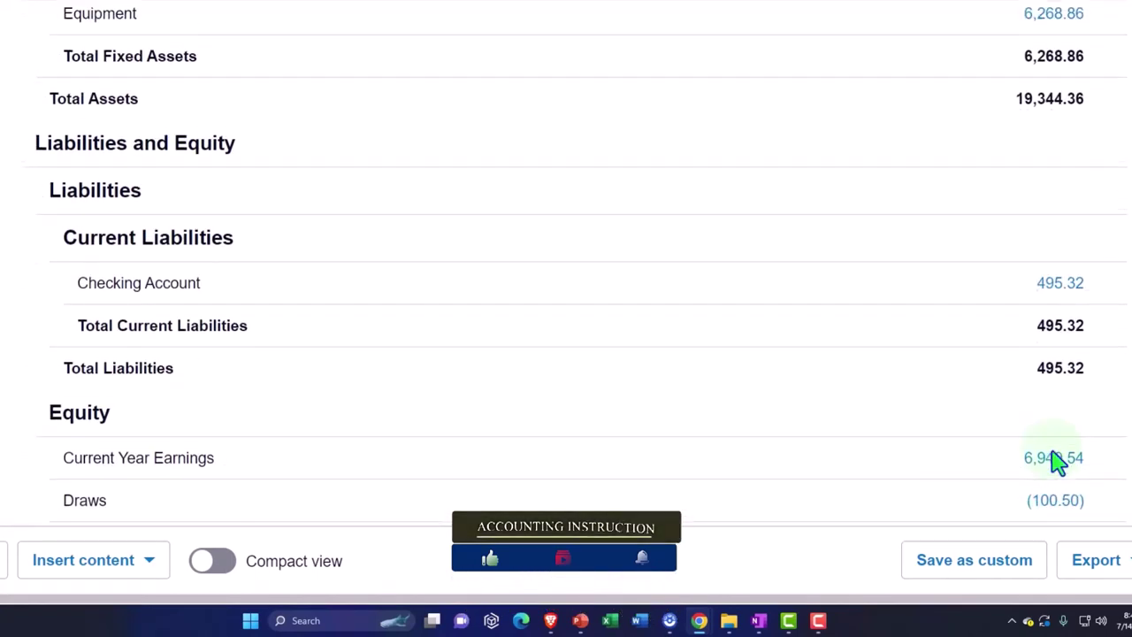
scroll(1070, 274, down, 4)
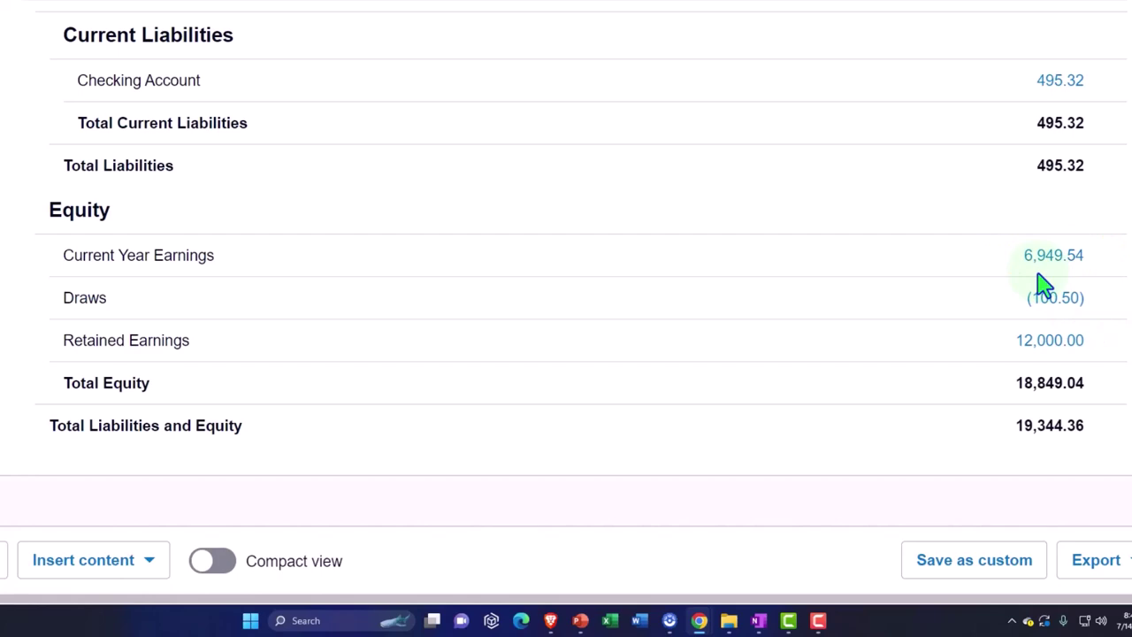
Step: Return to the 2022 Income Statement and look down the report from the income accounts
click(336, 11)
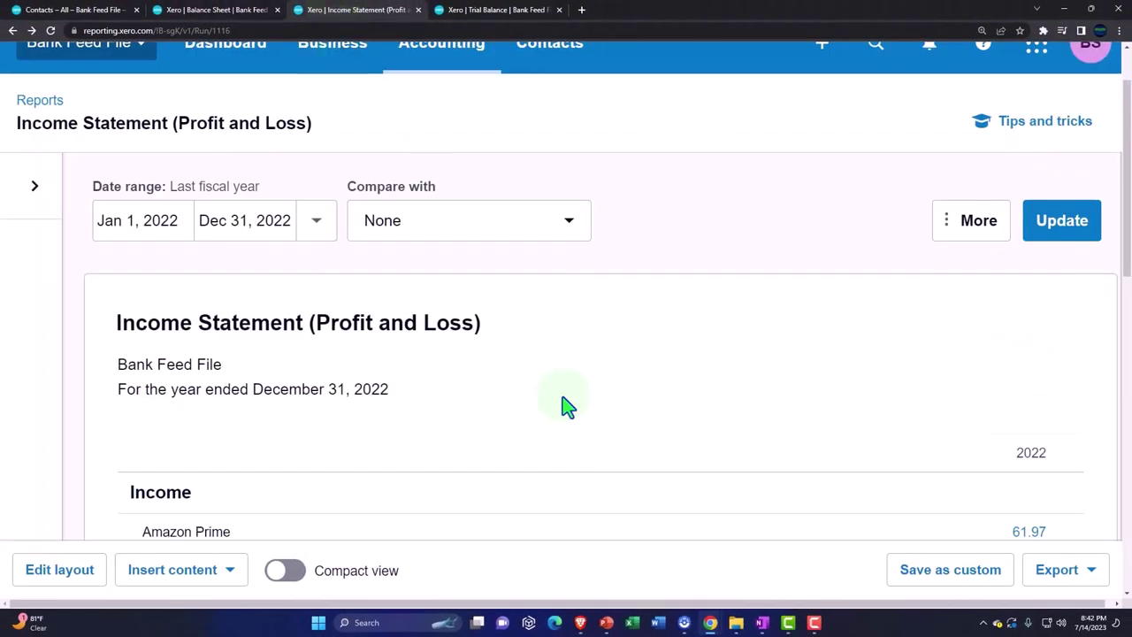
scroll(566, 405, down, 10)
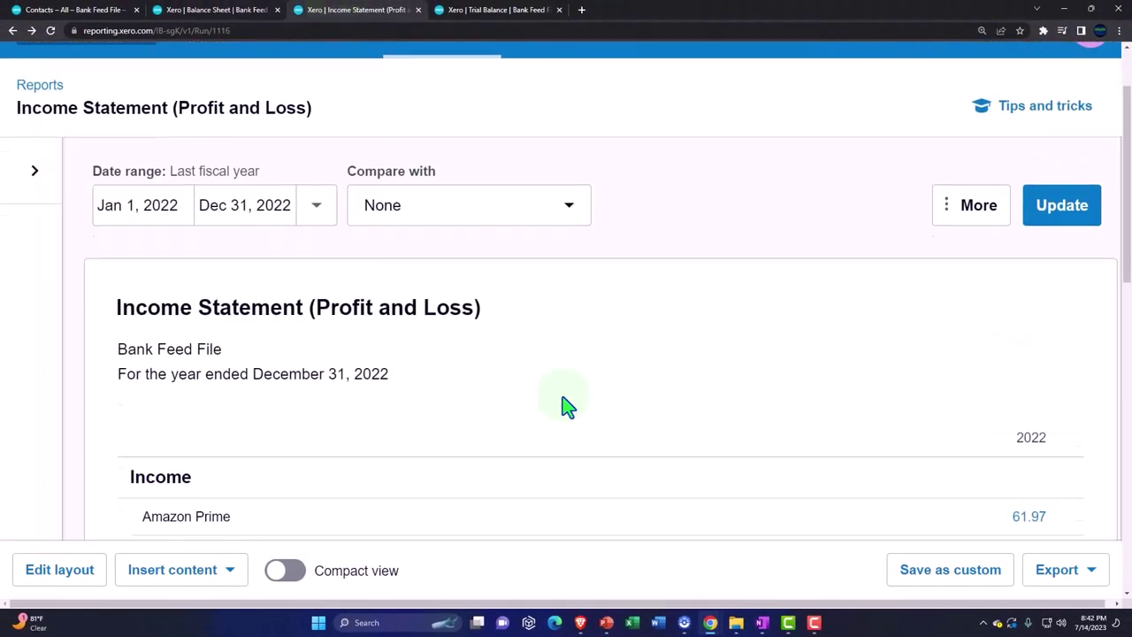